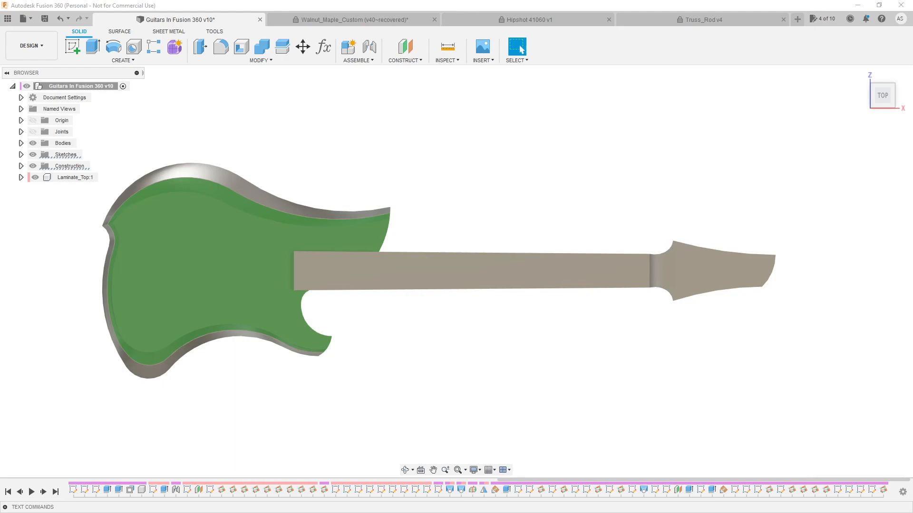
Hide the green Laminate_Top component on the guitar body
shift+middle_drag(576, 190, 605, 236)
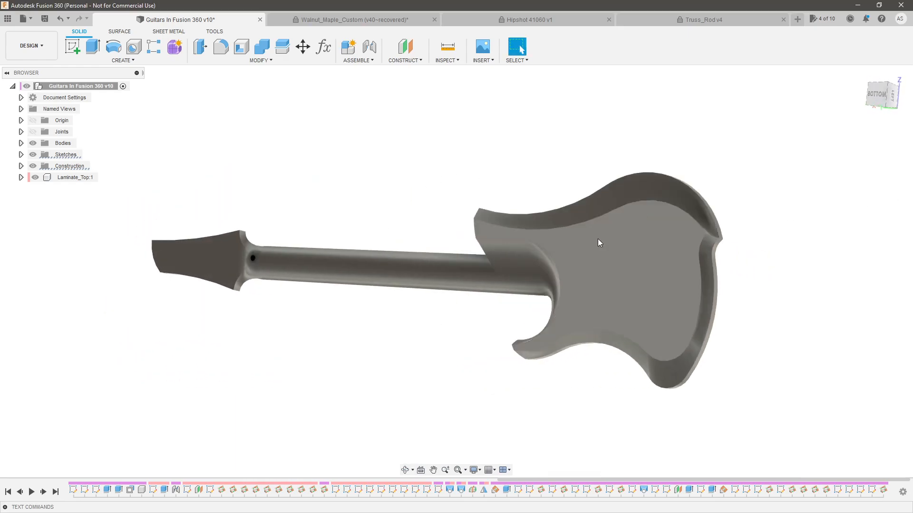
shift+middle_drag(210, 257, 272, 180)
click(250, 293)
shift+middle_drag(398, 200, 450, 181)
shift+middle_drag(426, 279, 418, 320)
click(479, 324)
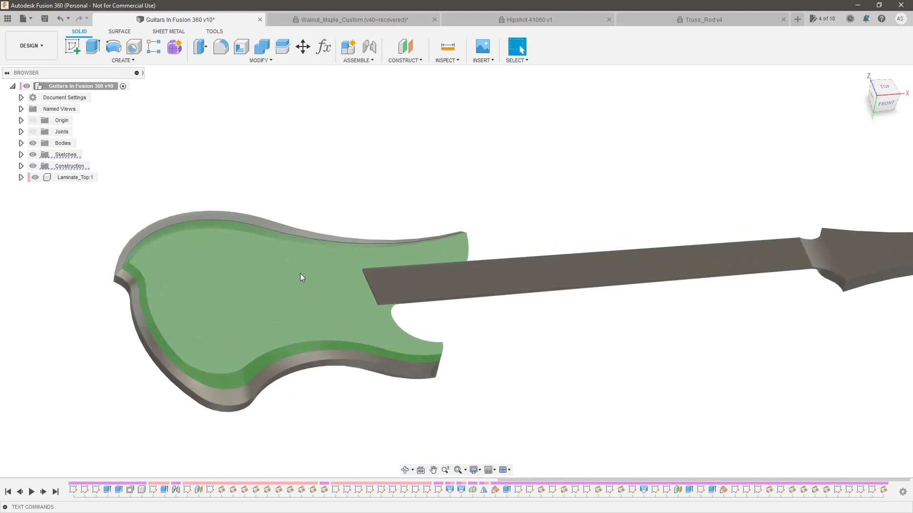
click(300, 274)
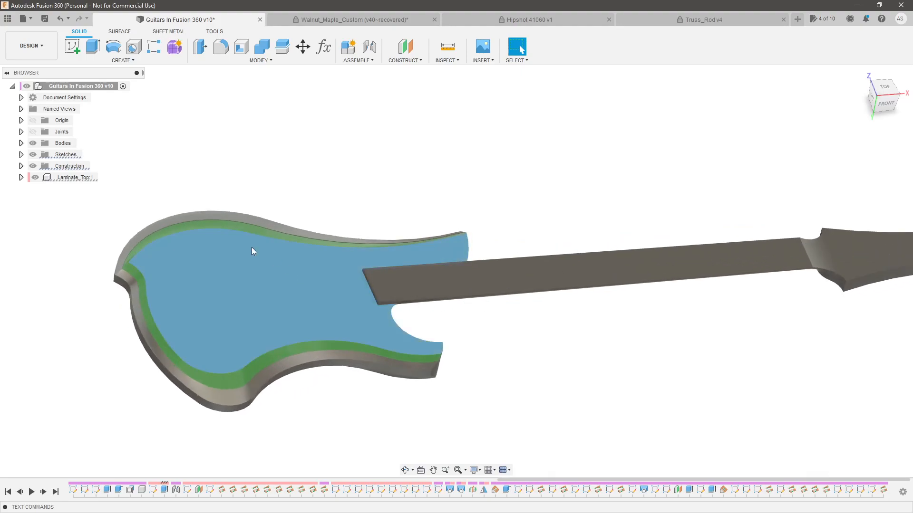
click(36, 178)
click(36, 177)
shift+middle_drag(276, 209, 622, 298)
key(Escape)
Examine the neck's heel end, its side profile and the headstock transition from the side and from above
scroll(652, 281, up, 5)
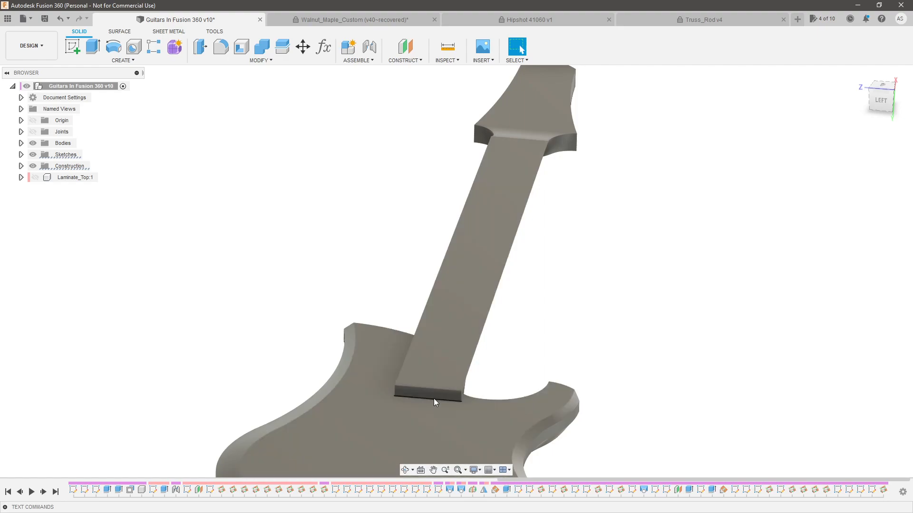
shift+middle_drag(593, 271, 516, 259)
scroll(518, 266, down, 4)
scroll(708, 293, up, 4)
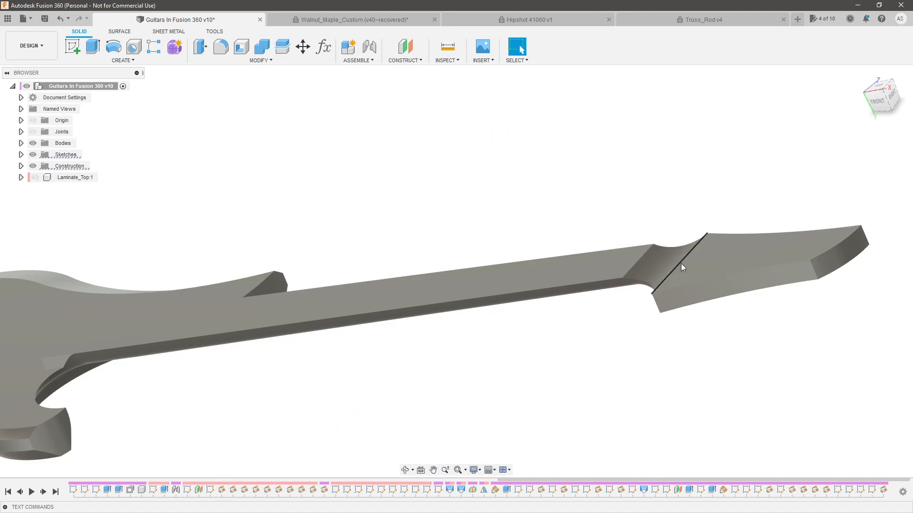
scroll(614, 361, down, 3)
shift+middle_drag(607, 366, 642, 353)
click(883, 100)
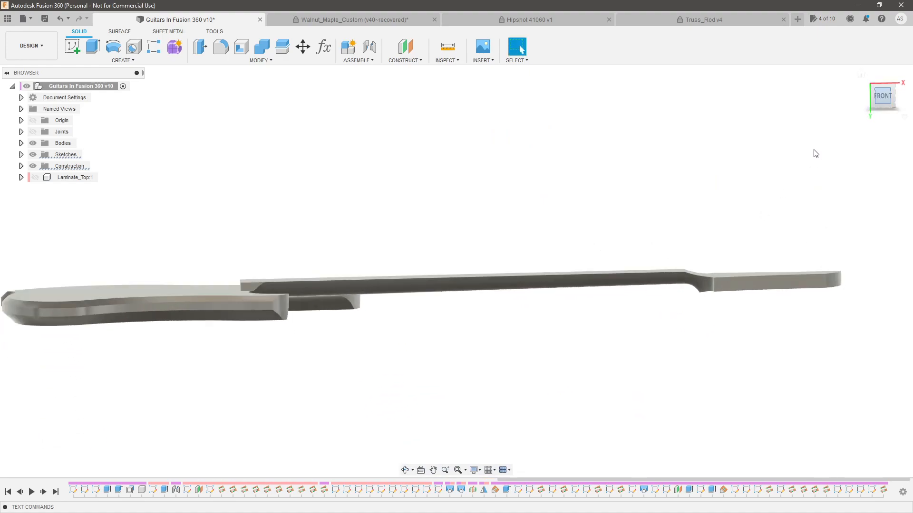
shift+middle_drag(305, 259, 250, 291)
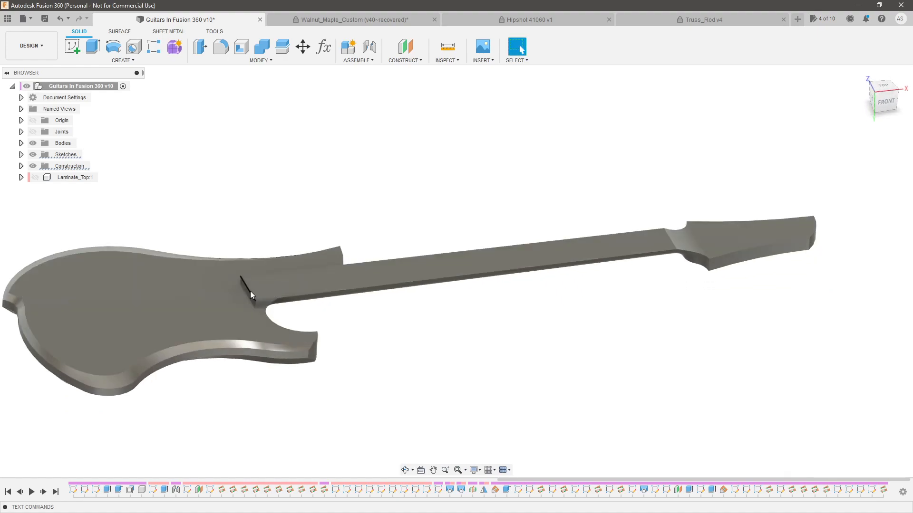
scroll(676, 236, up, 1)
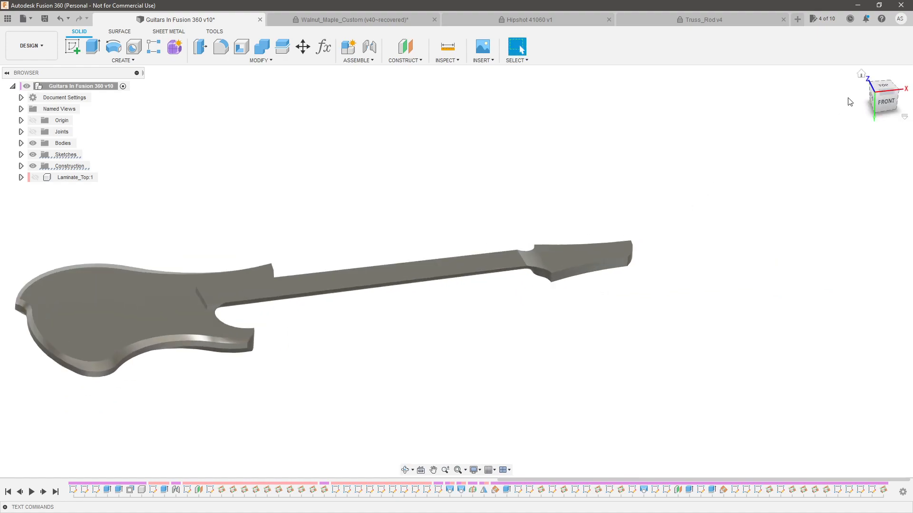
click(887, 103)
scroll(513, 252, up, 4)
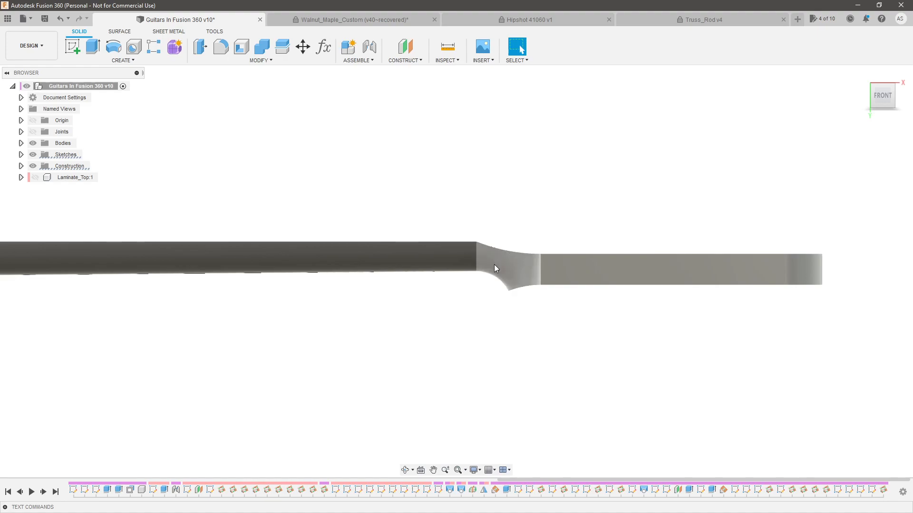
shift+middle_drag(499, 236, 612, 339)
scroll(422, 281, up, 3)
shift+middle_drag(422, 281, 428, 308)
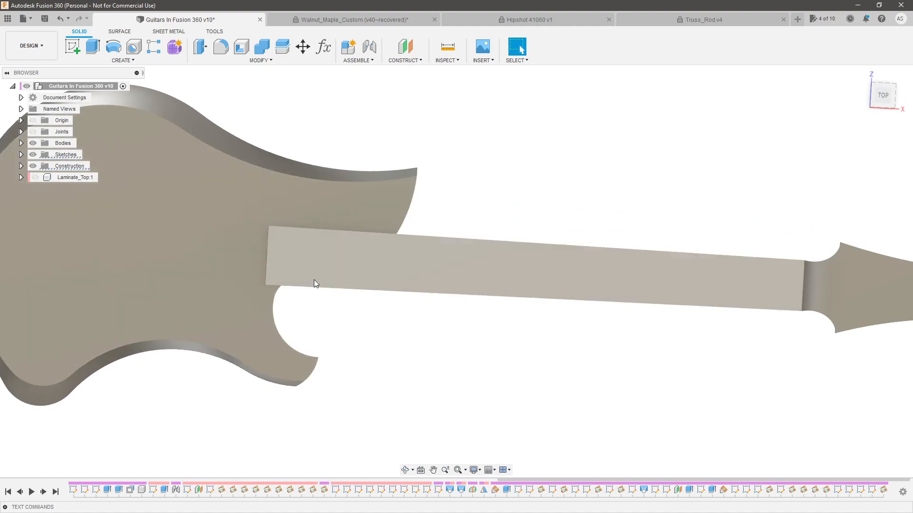
scroll(703, 169, down, 3)
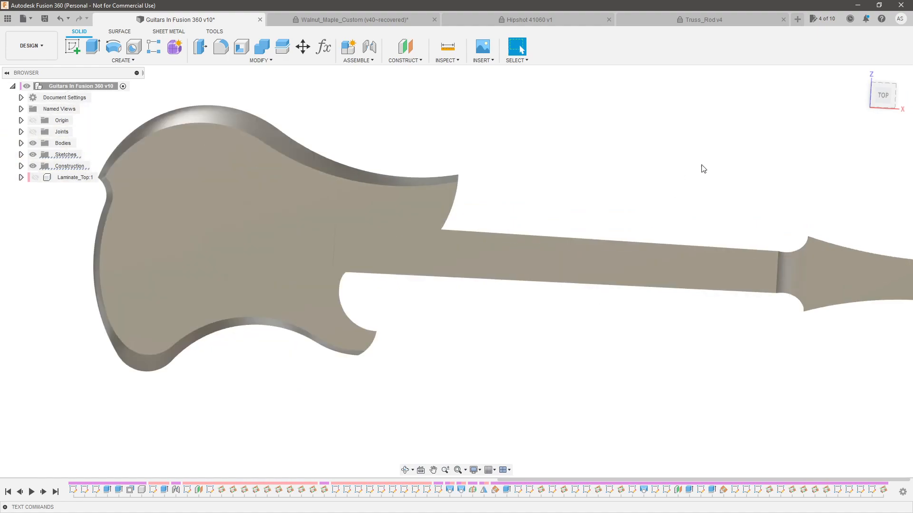
click(882, 94)
Switch to Firefox and review the StewMac Spoke Nut Hot Rod Truss Rod page down to its dimension drawing
key(alt+Tab)
key(alt+Tab)
key(alt+Tab)
click(84, 4)
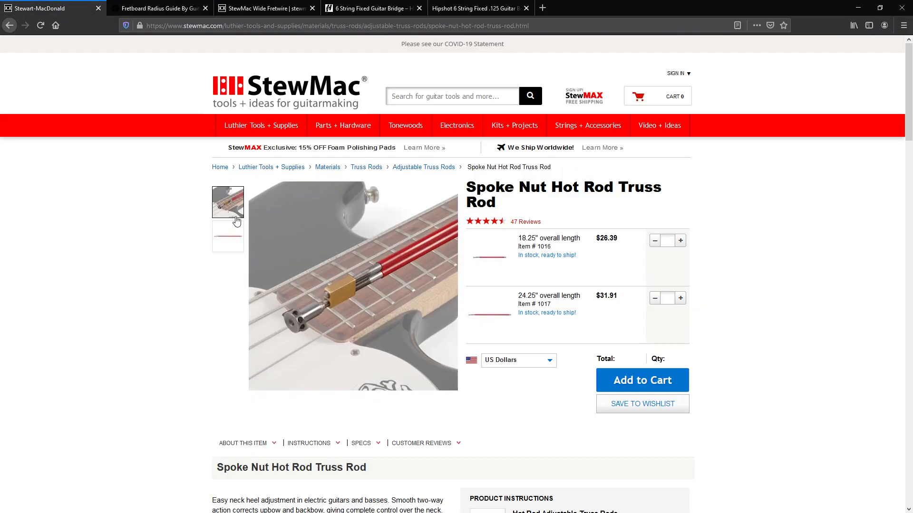
scroll(181, 228, down, 3)
scroll(180, 255, up, 3)
drag(504, 139, 615, 138)
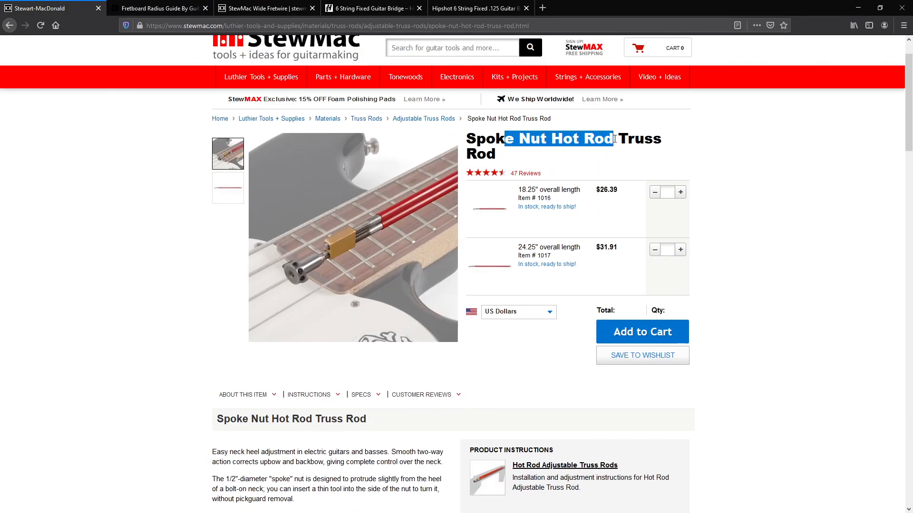
click(745, 150)
scroll(742, 204, down, 5)
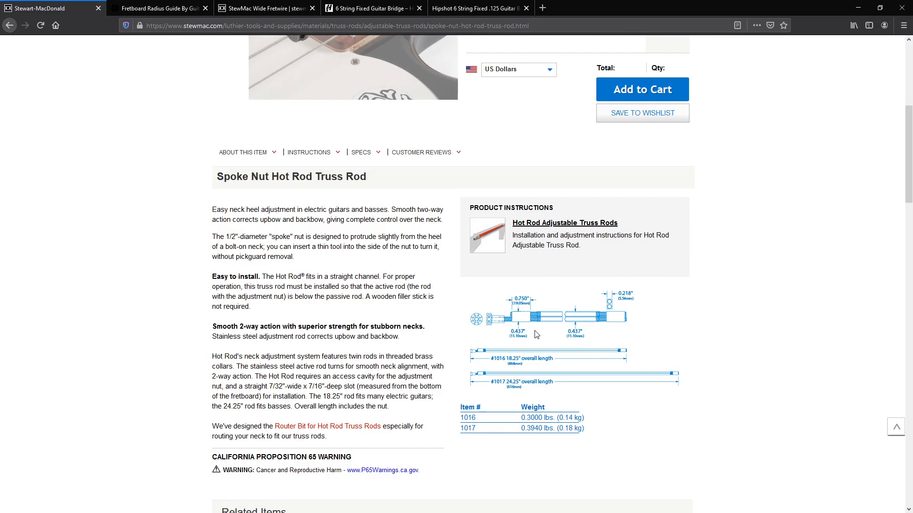
Switch back to Fusion 360 and inspect the spoke nut end of the Truss_Rod v4 model
key(alt+Tab)
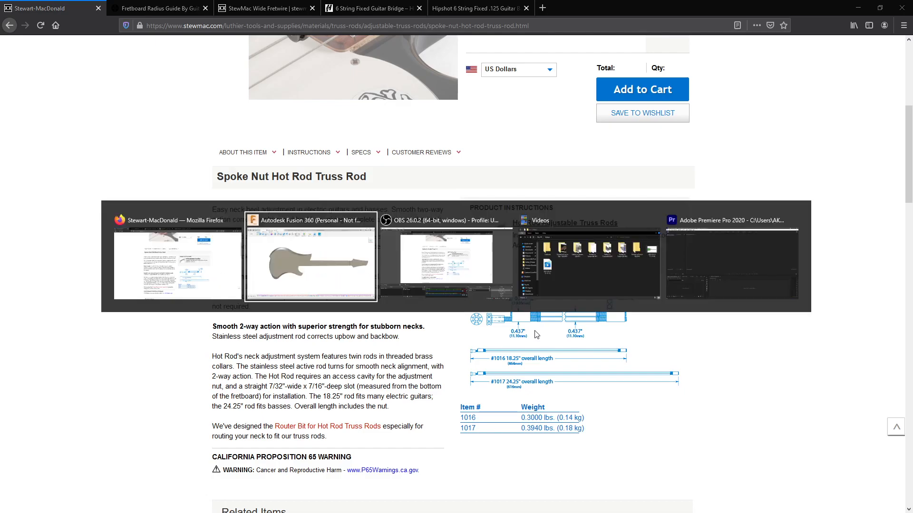
click(686, 18)
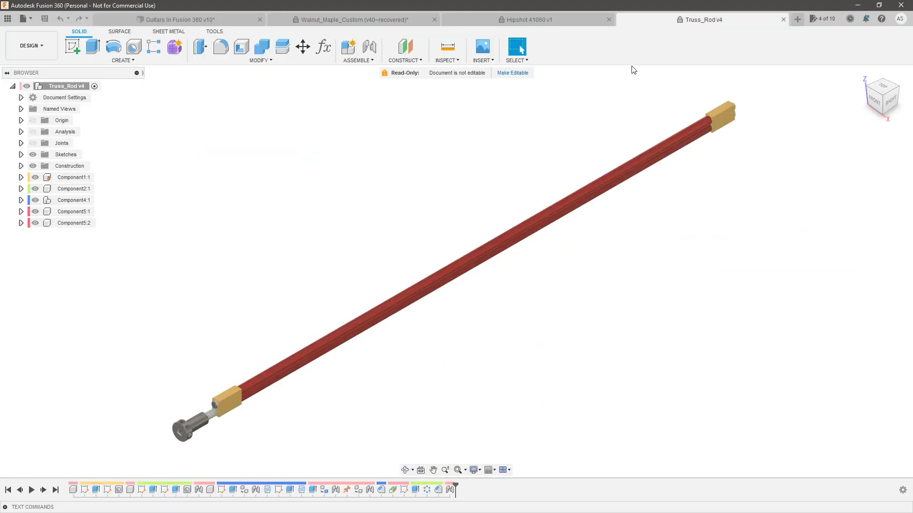
shift+middle_drag(554, 291, 523, 327)
scroll(230, 326, up, 6)
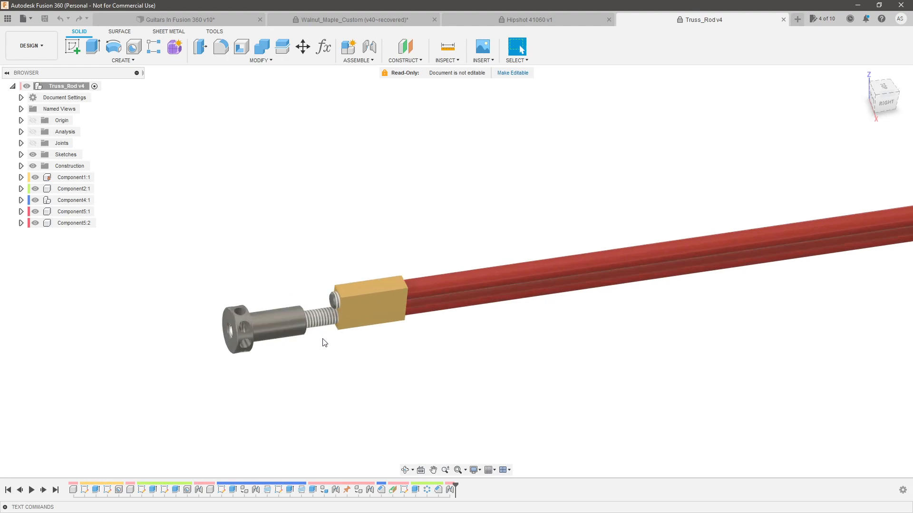
scroll(324, 342, down, 4)
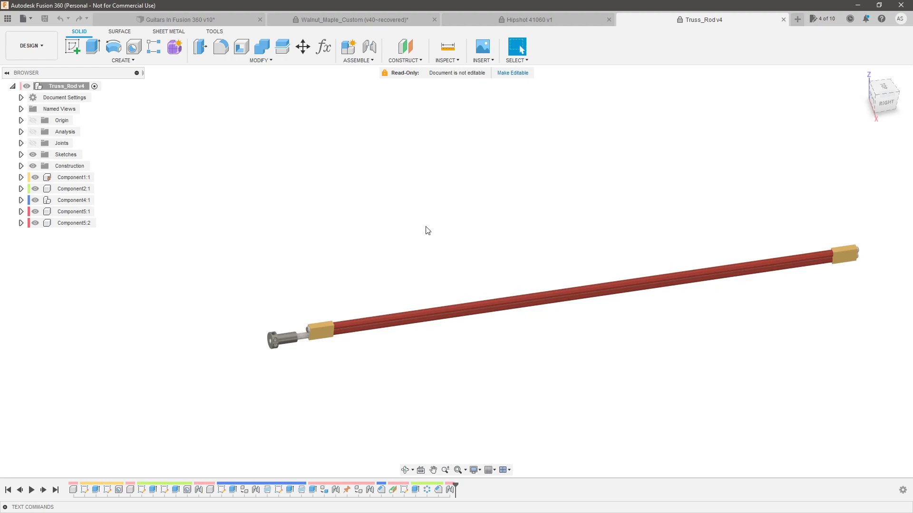
scroll(278, 335, up, 4)
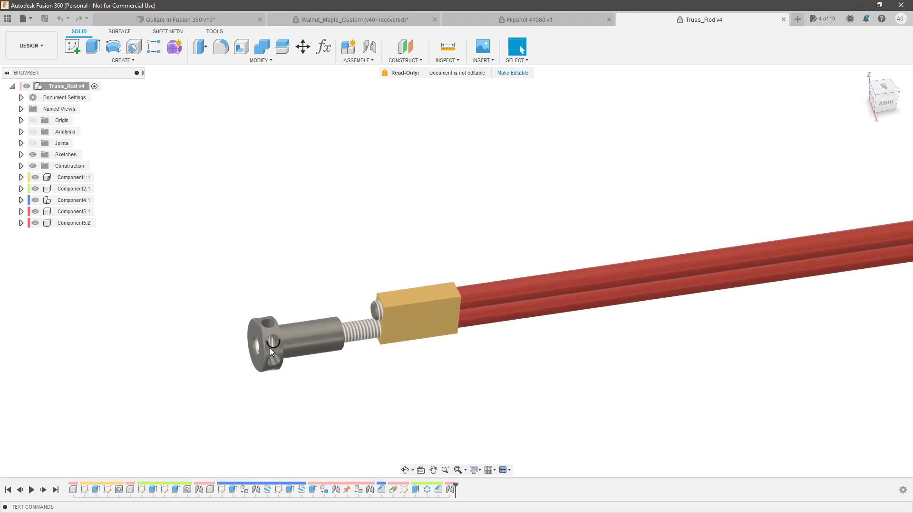
scroll(261, 335, up, 2)
scroll(261, 336, down, 5)
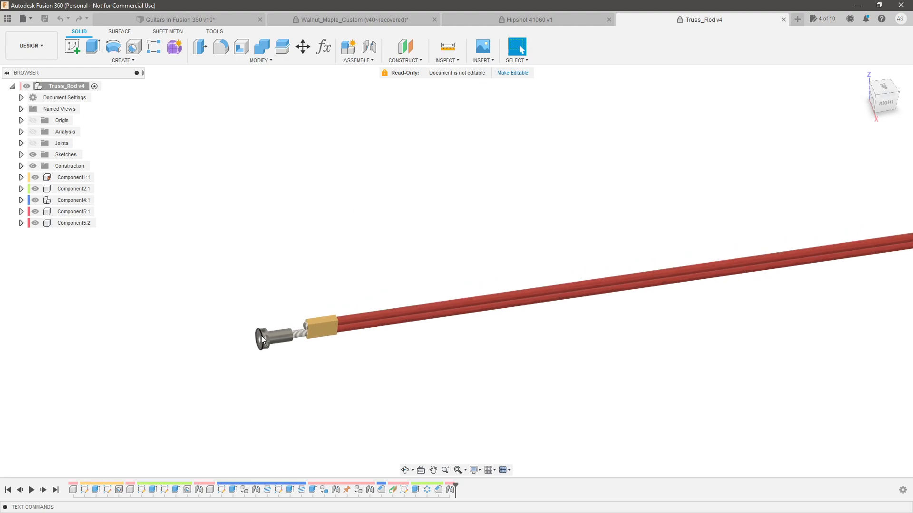
scroll(200, 367, up, 5)
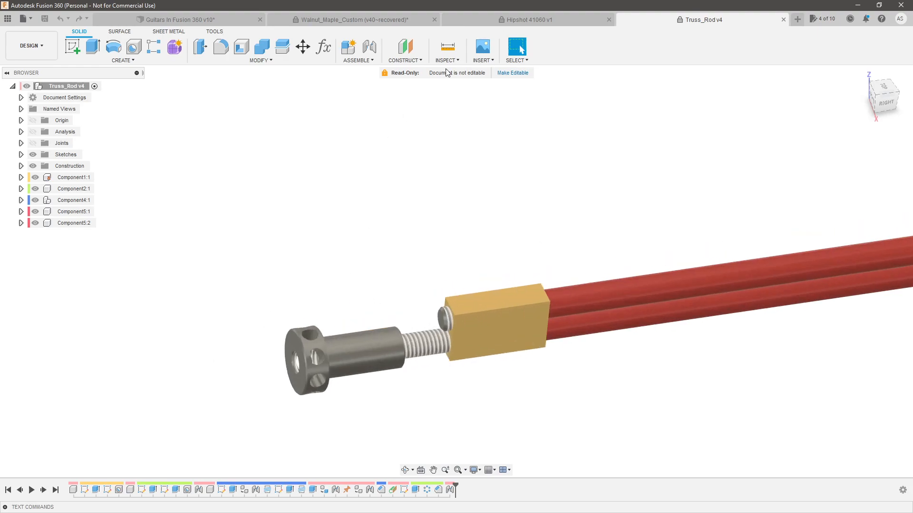
Measure the diameters of the truss rod's spoke nut head and its cylindrical shank
click(453, 49)
scroll(325, 367, up, 3)
click(319, 334)
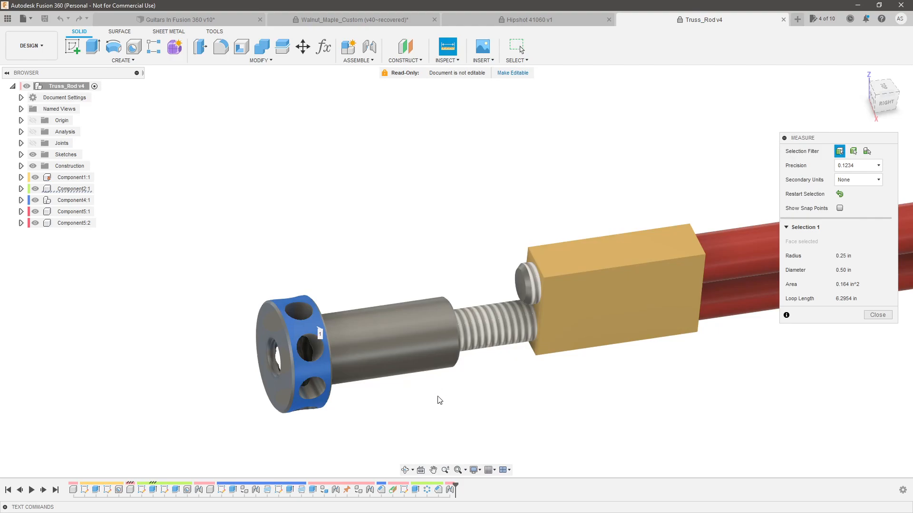
click(428, 161)
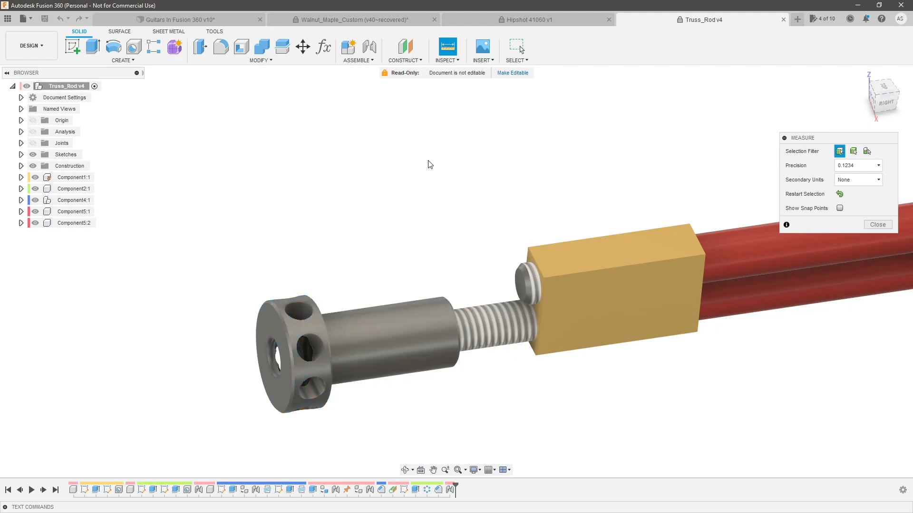
click(398, 347)
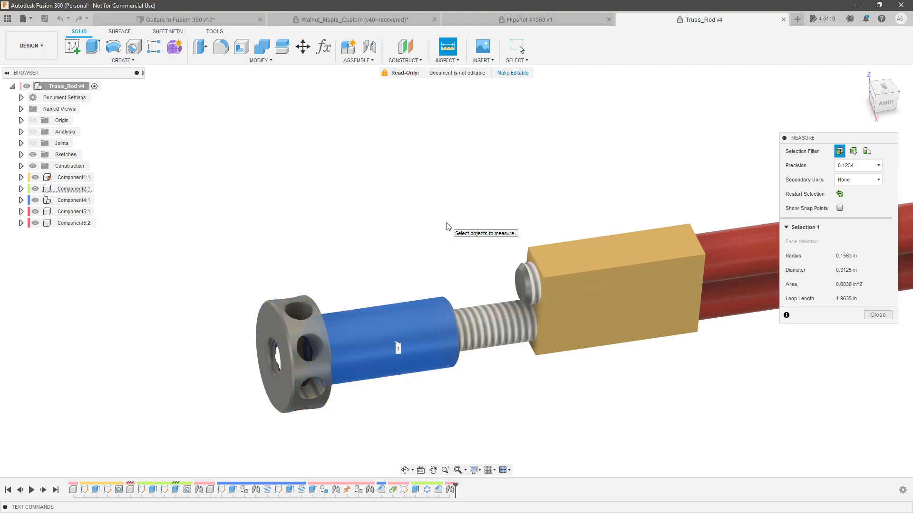
scroll(338, 222, down, 3)
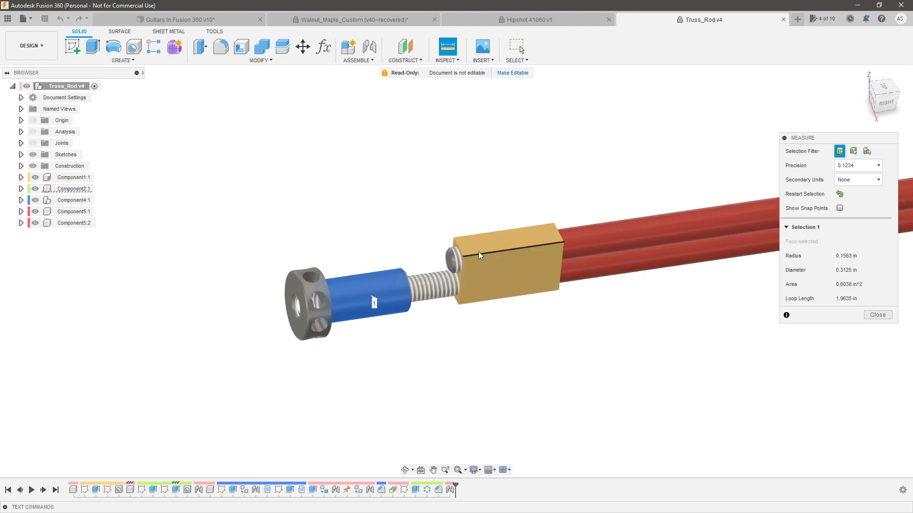
scroll(515, 241, down, 2)
scroll(515, 241, up, 2)
click(401, 243)
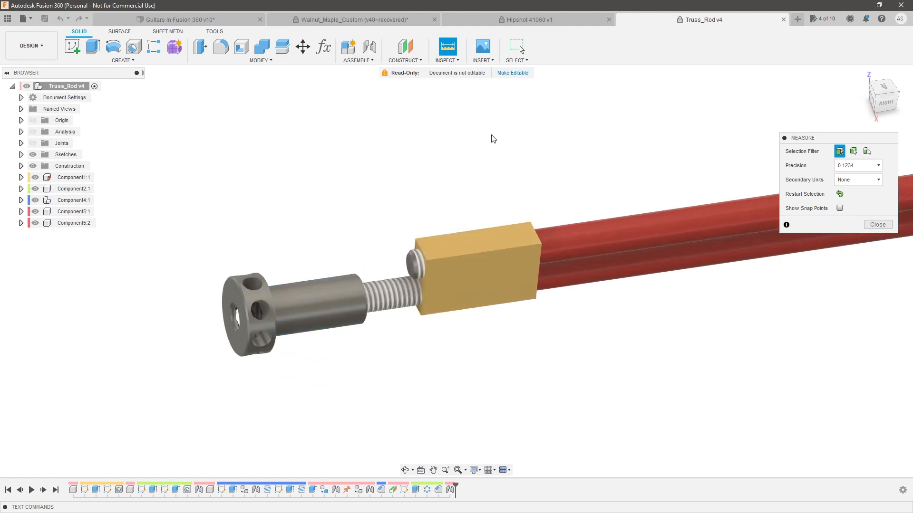
scroll(449, 265, up, 2)
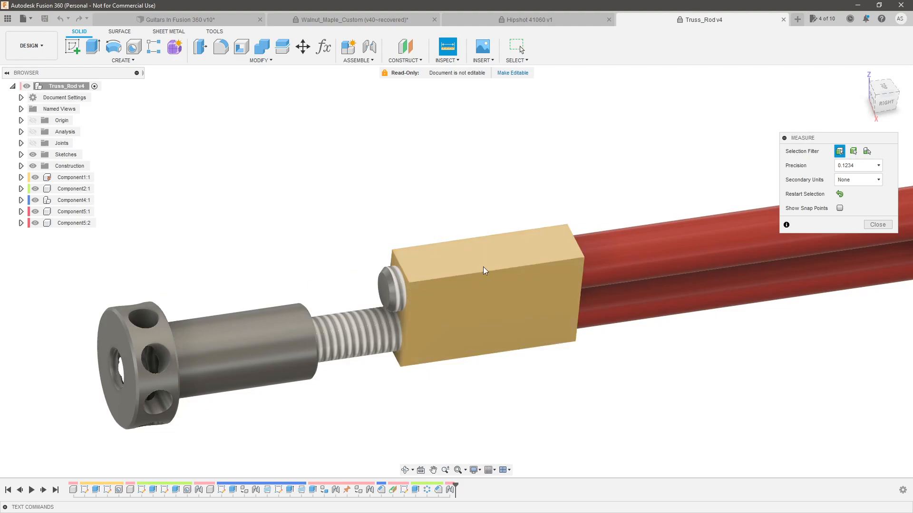
scroll(527, 268, down, 2)
key(Escape)
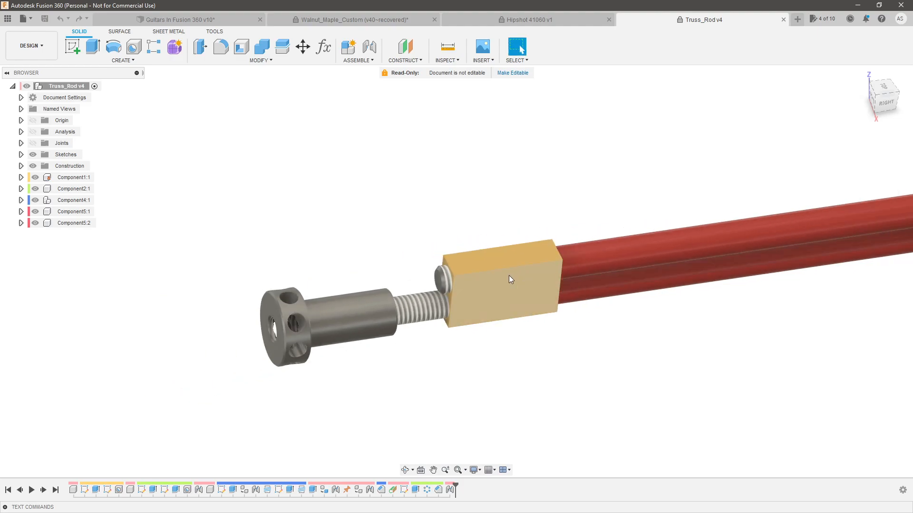
Start a sketch on the neck's heel end face in the Guitars In Fusion 360 document
click(182, 21)
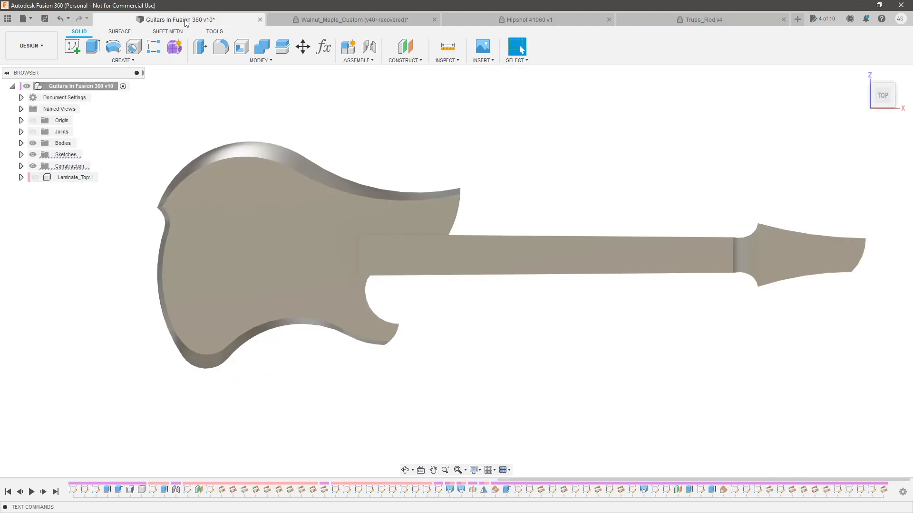
click(860, 73)
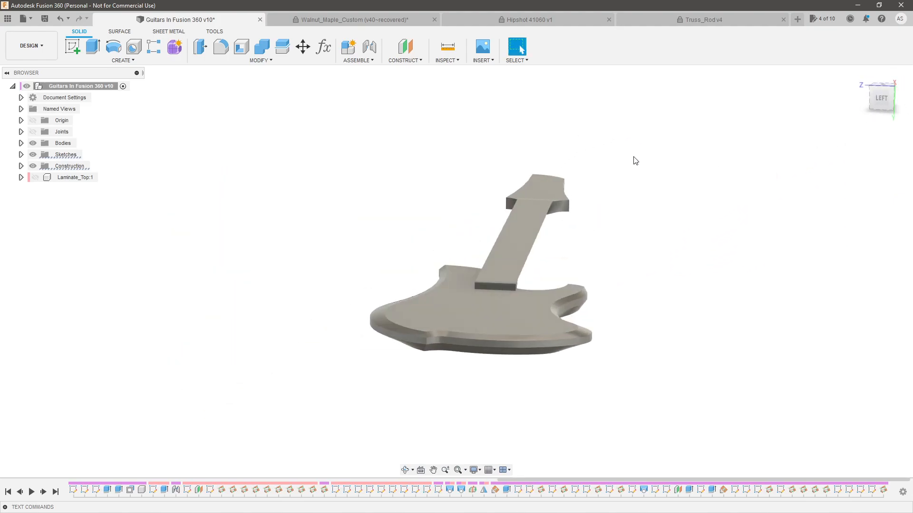
scroll(477, 284, up, 3)
click(476, 273)
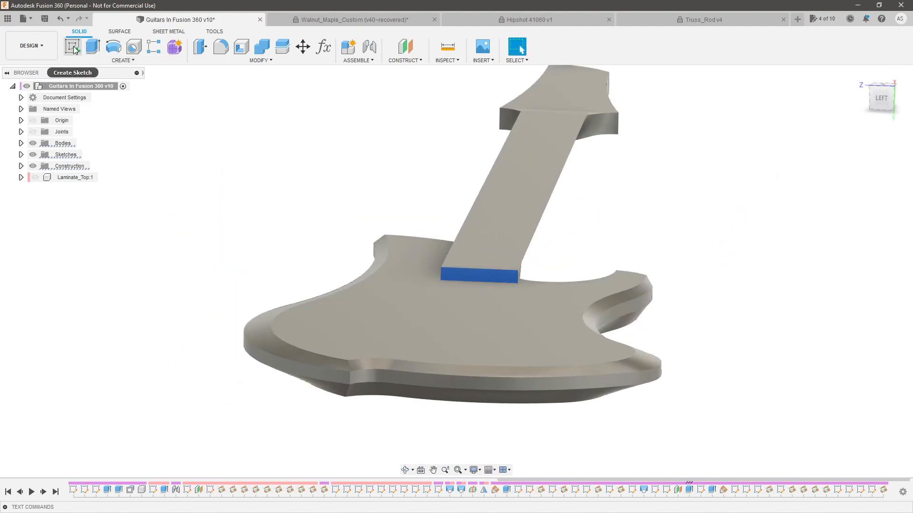
click(74, 49)
Sketch a short horizontal line across the neck's heel end and constrain its midpoint to the sketch origin
shift+middle_drag(224, 171, 268, 168)
scroll(452, 256, up, 5)
mouse_move(452, 257)
shift+middle_down()
mouse_move(448, 283)
mouse_move(462, 265)
shift+middle_up()
click(123, 60)
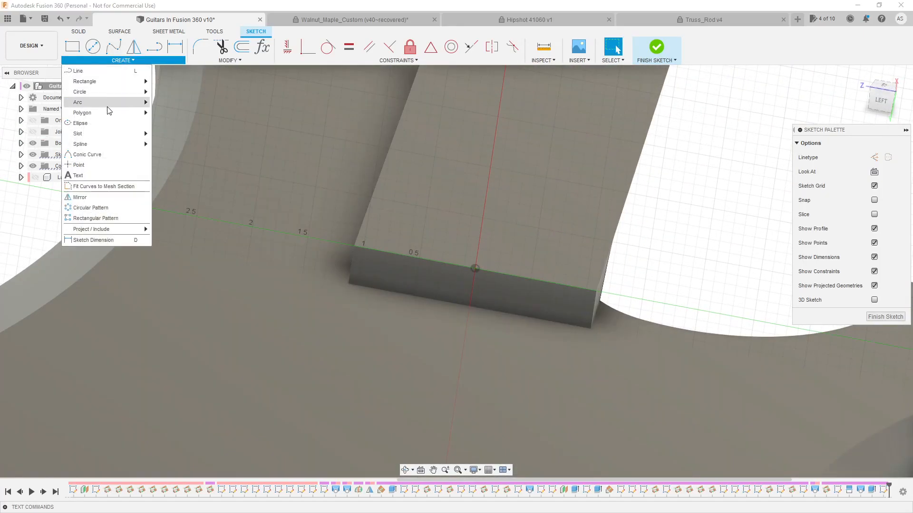
click(103, 71)
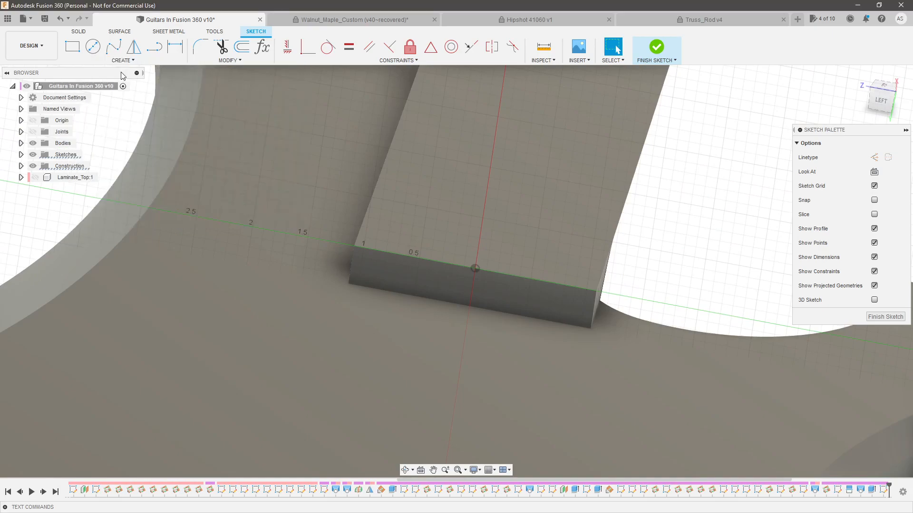
click(431, 232)
click(532, 249)
key(Escape)
shift+click(477, 270)
click(431, 47)
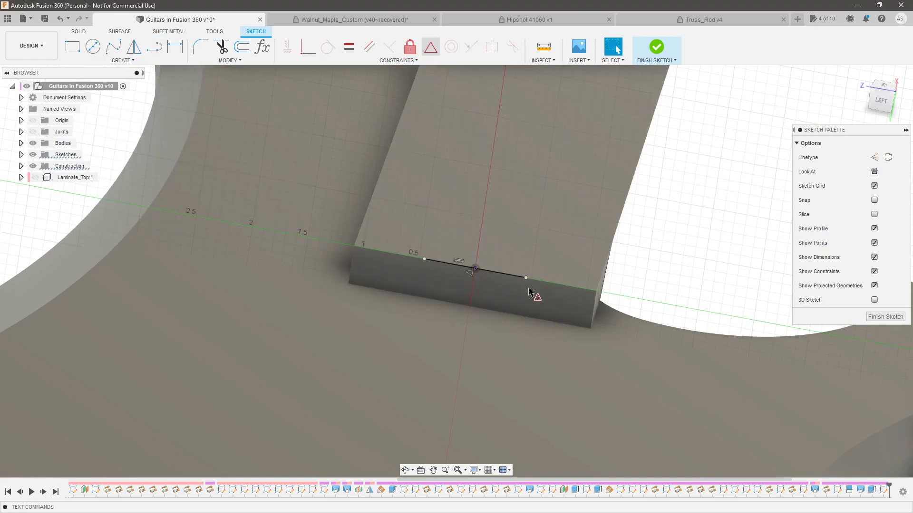
scroll(498, 271, up, 3)
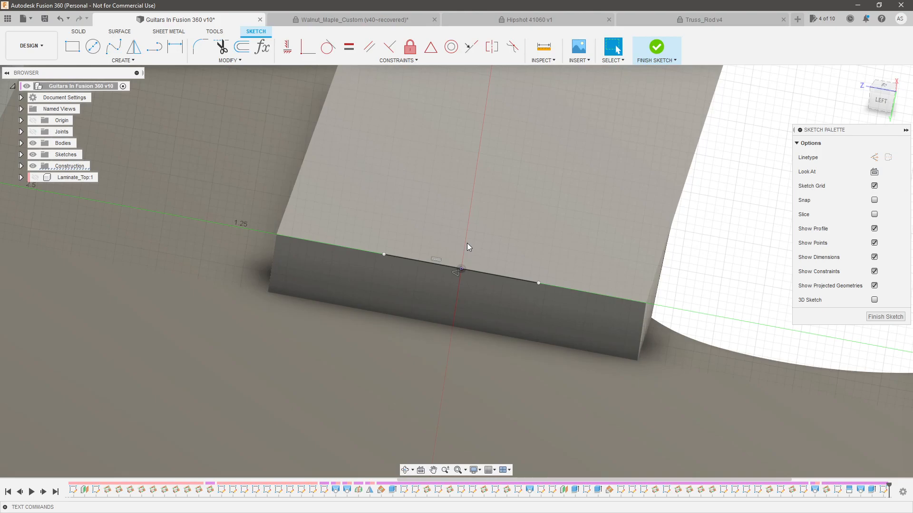
Dimension the horizontal line across the neck's heel end to 0.625 in
click(438, 265)
key(d)
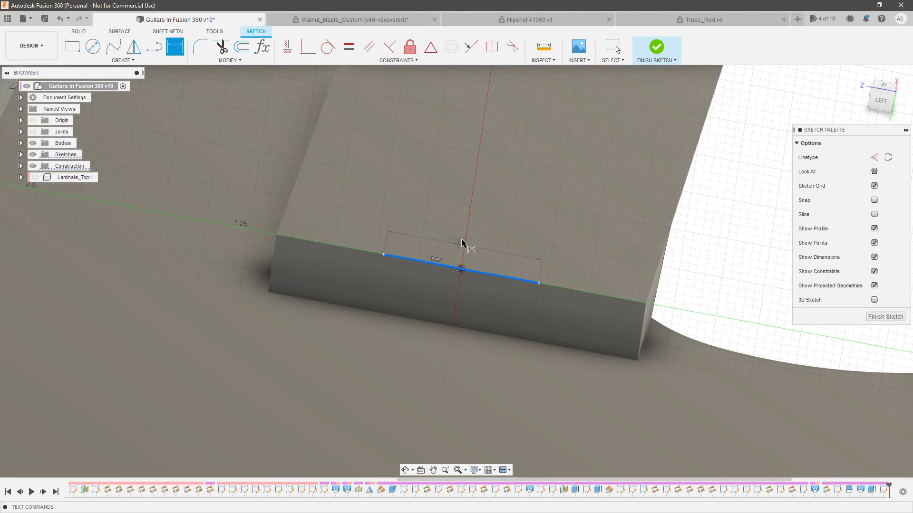
click(472, 240)
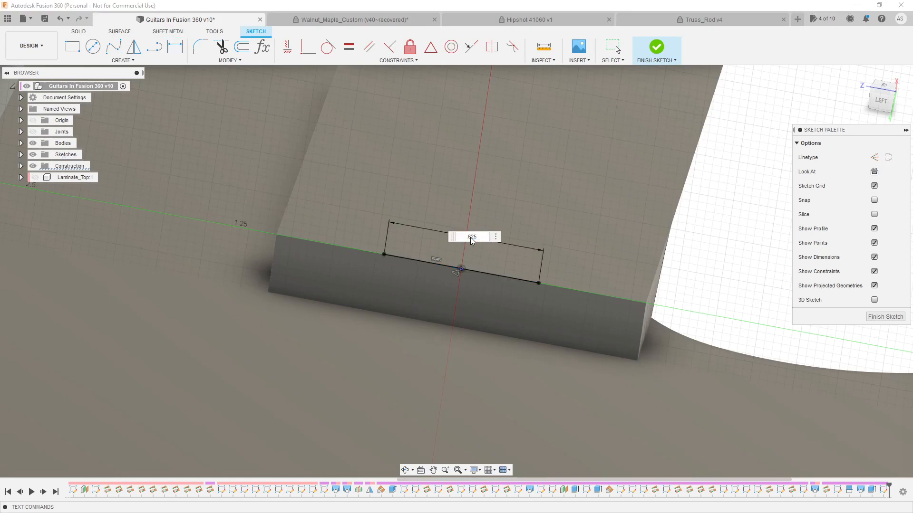
text(.625)
key(Return)
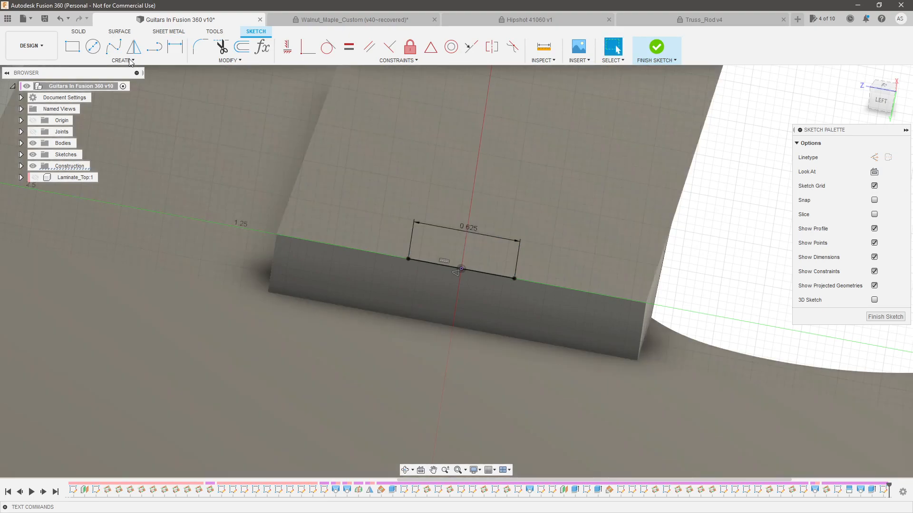
Close a rectangle below the 0.625 in line with three lines, constraining its sides vertical and its lower edge horizontal
click(71, 50)
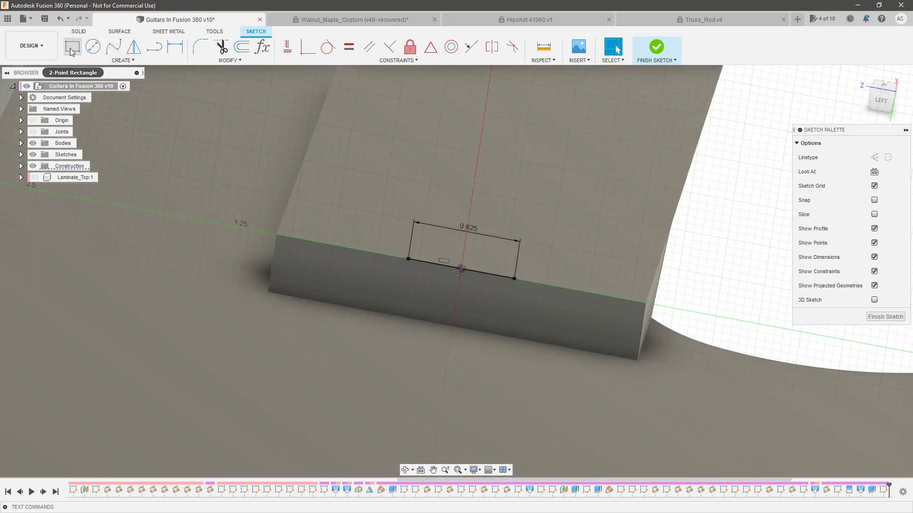
click(160, 46)
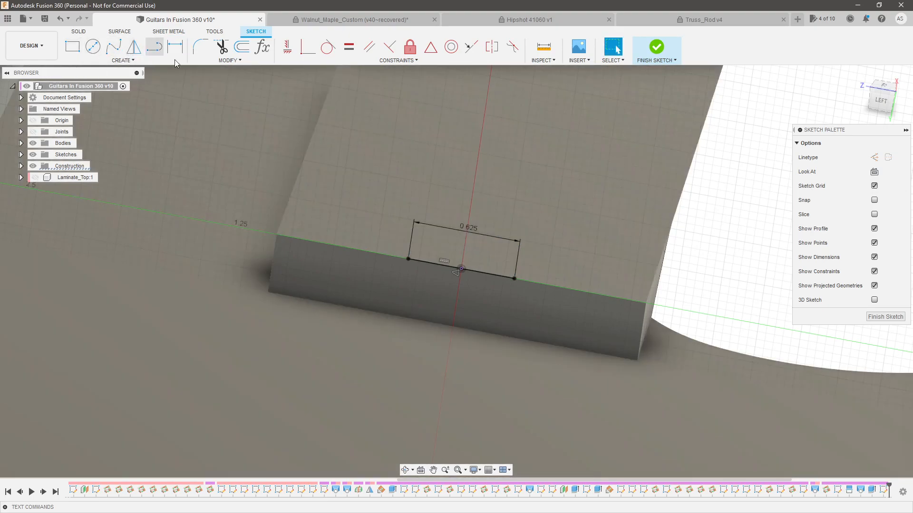
click(408, 260)
click(374, 360)
click(532, 379)
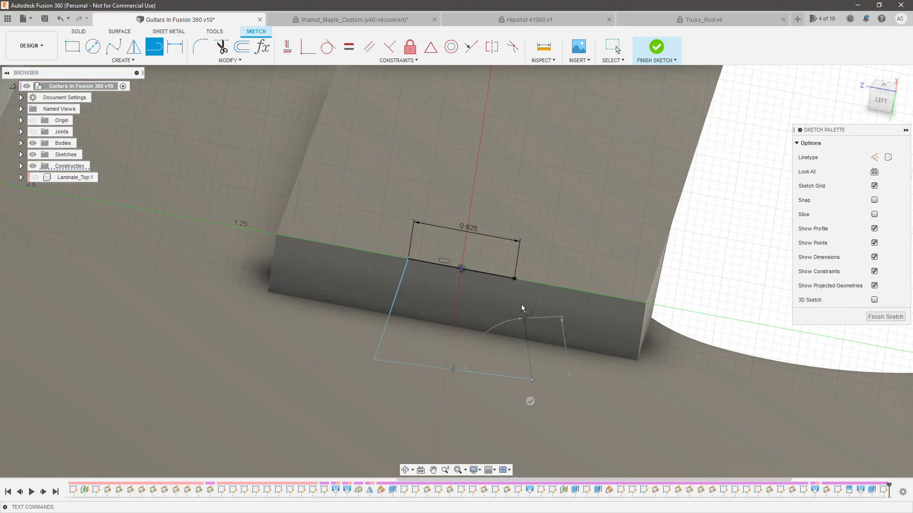
click(515, 278)
key(Escape)
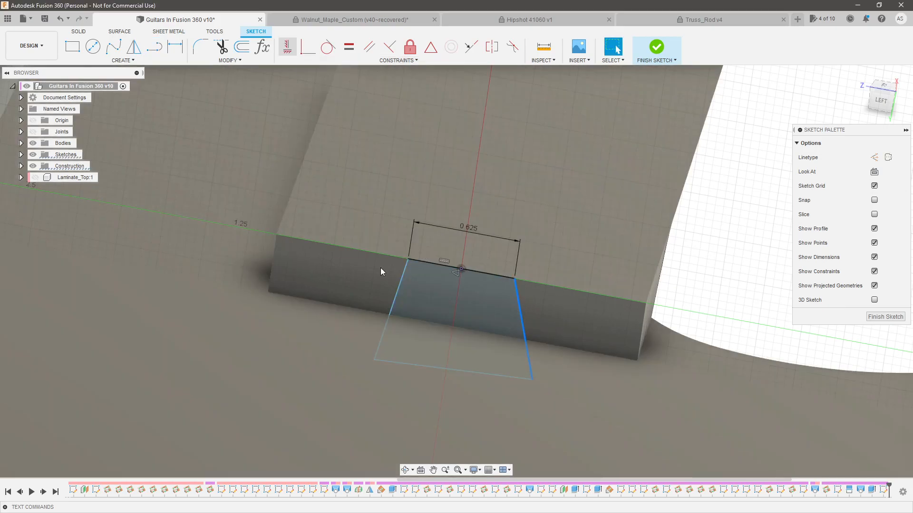
click(386, 325)
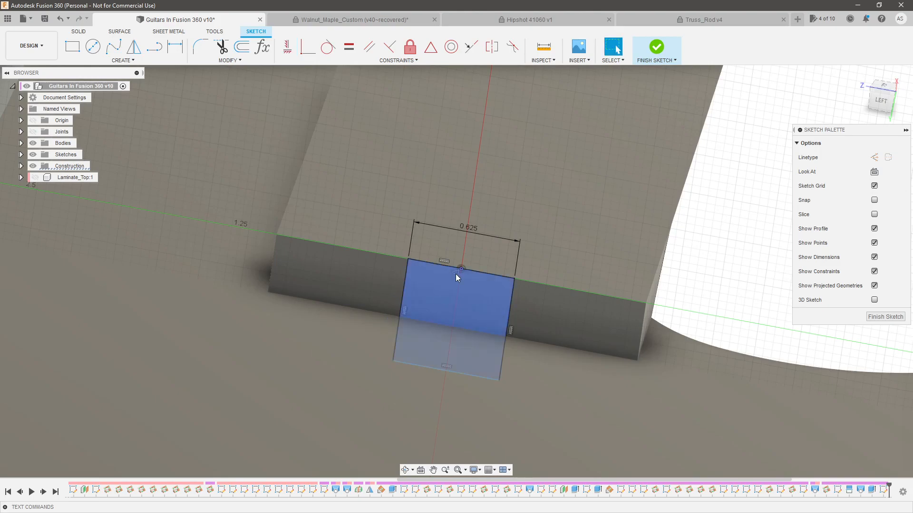
In the Truss_Rod v4 document, measure the distance between the brass block's upper face and the rim of the spoke nut head
click(653, 15)
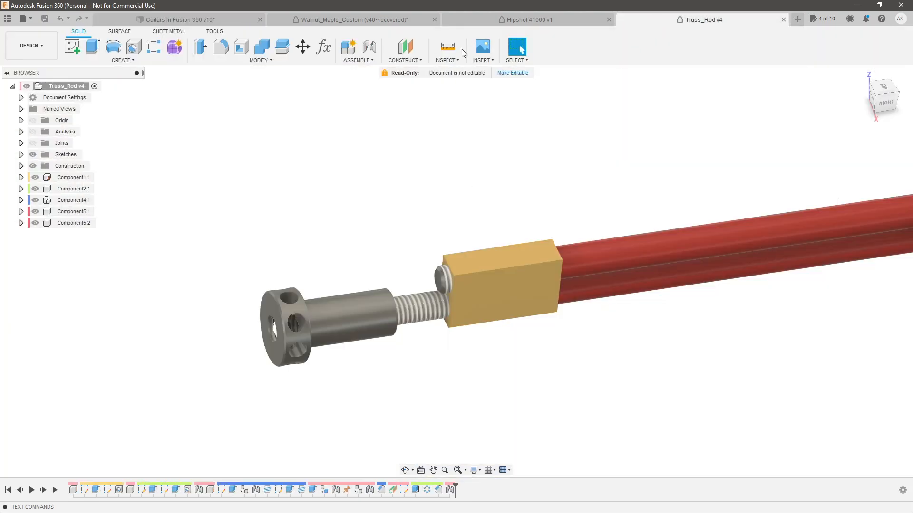
click(452, 48)
scroll(463, 285, up, 3)
click(489, 256)
scroll(478, 272, down, 4)
shift+middle_drag(306, 345, 376, 319)
scroll(306, 365, up, 3)
click(305, 365)
scroll(304, 366, down, 3)
scroll(290, 304, up, 5)
scroll(288, 305, down, 5)
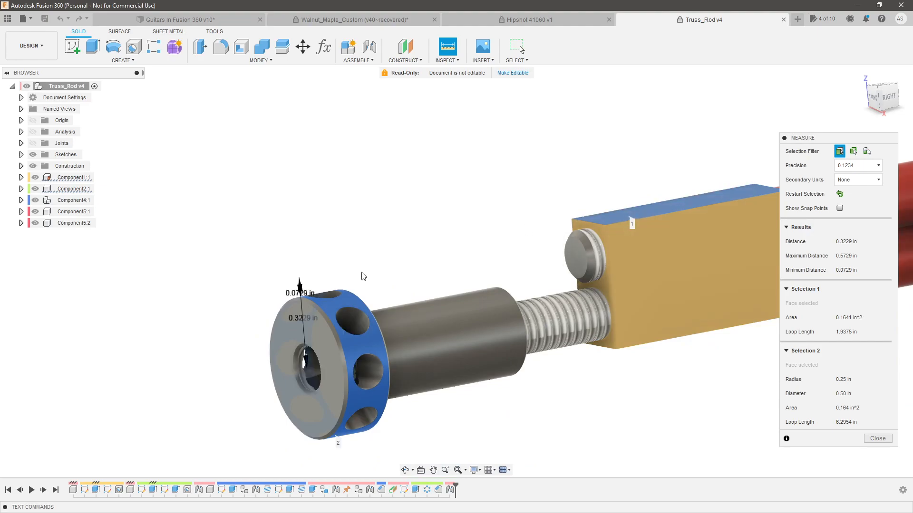
scroll(300, 308, up, 3)
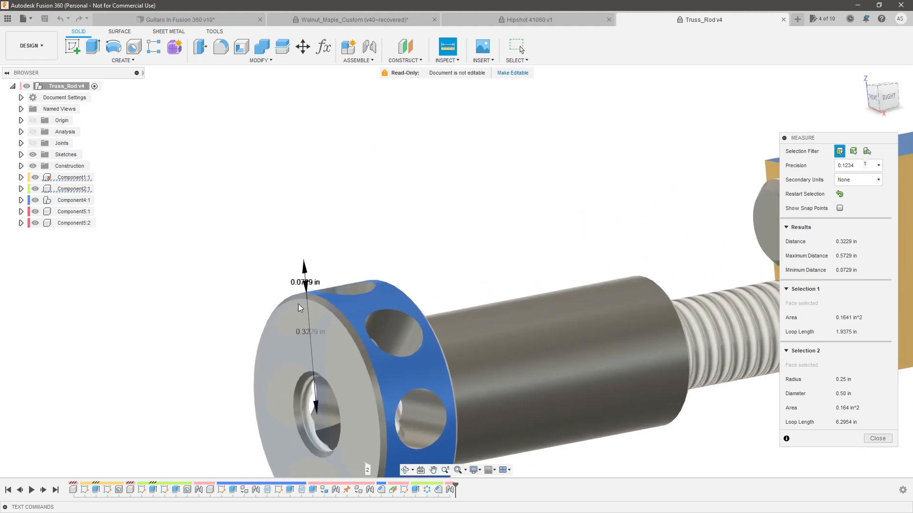
key(Escape)
Return to the Guitars In Fusion 360 document and sketch a 0.5 in diameter construction circle inside the rectangle
click(225, 19)
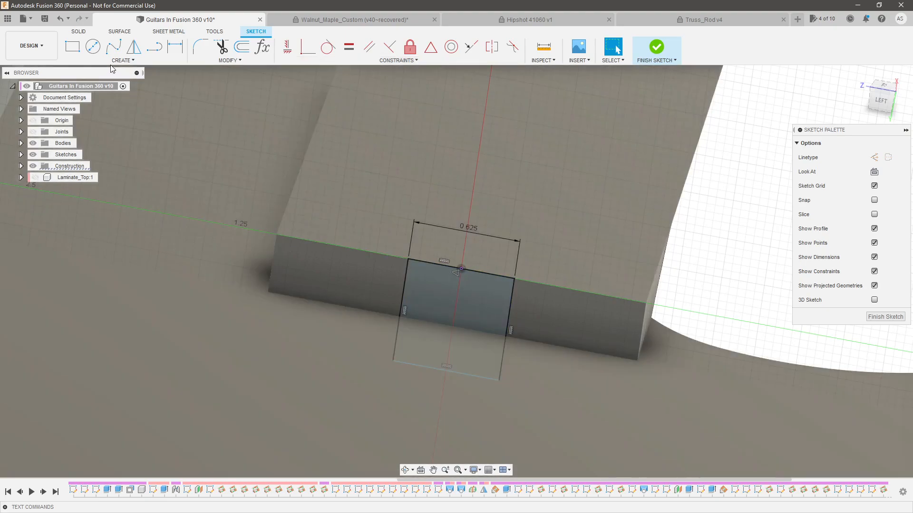
key(c)
click(449, 333)
click(484, 313)
key(Escape)
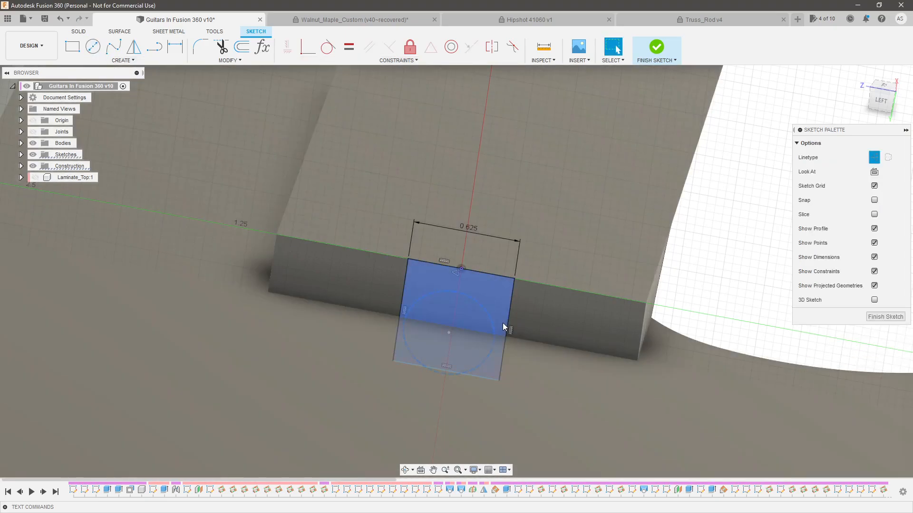
key(d)
click(566, 309)
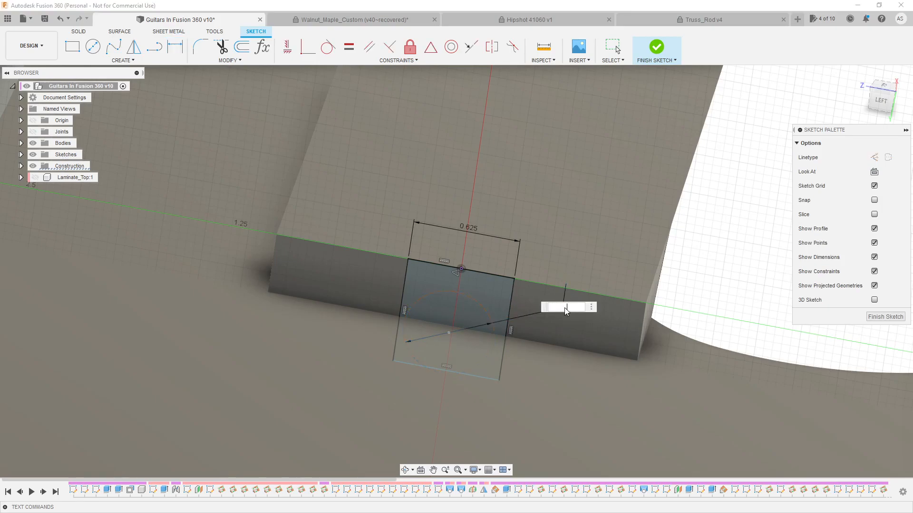
text(.5 in)
key(Return)
key(Escape)
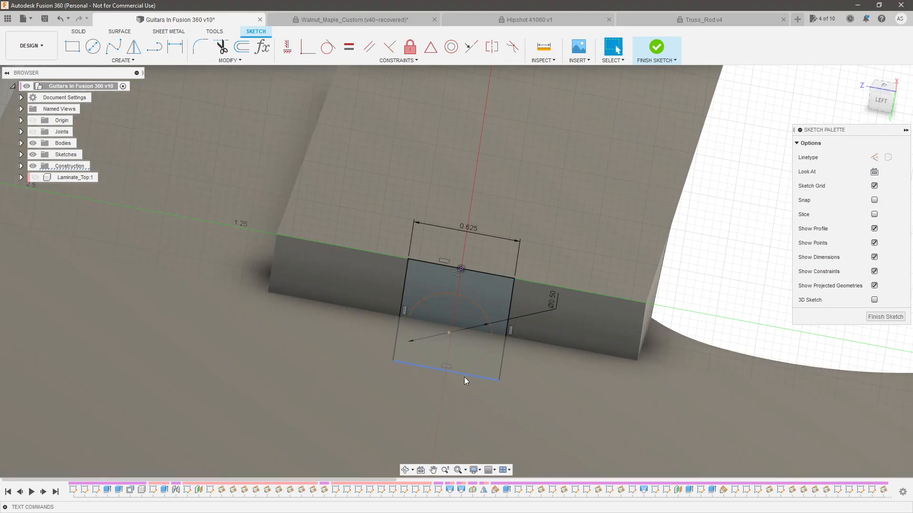
Constrain the construction circle's centre to align vertically with the sketch origin
click(475, 367)
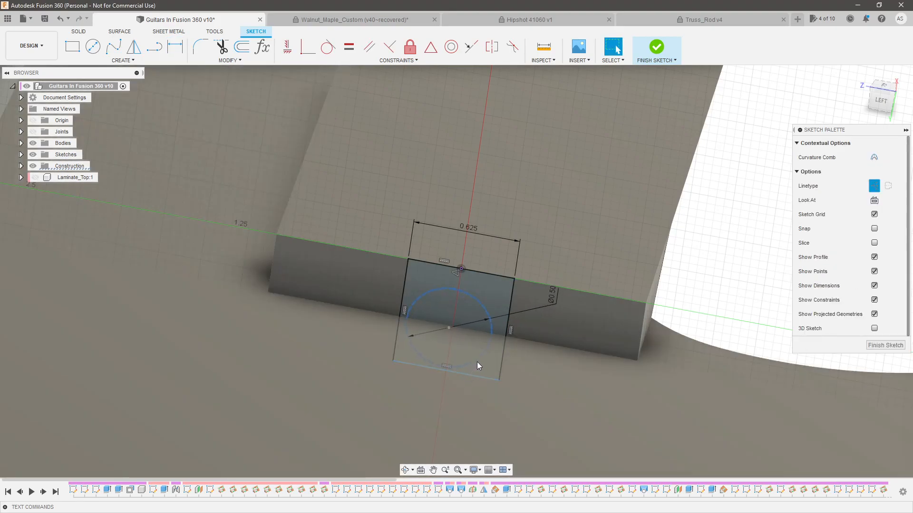
click(450, 328)
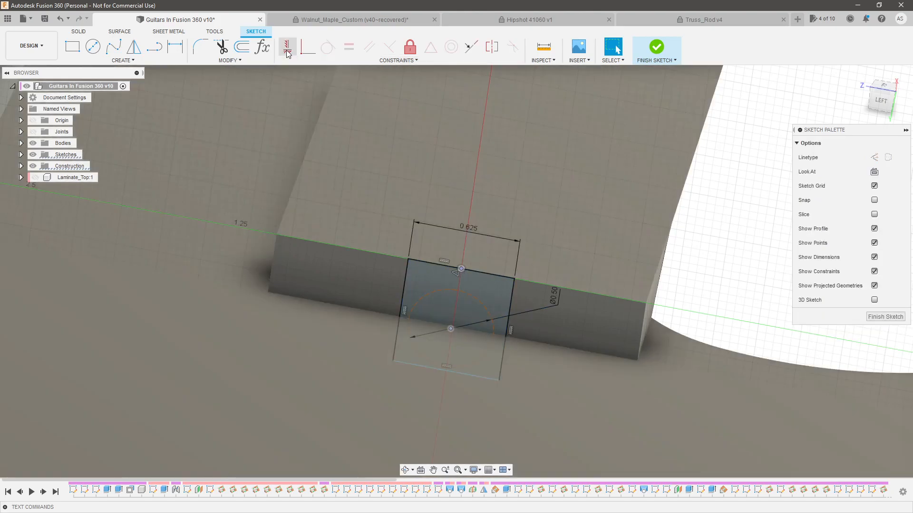
click(287, 47)
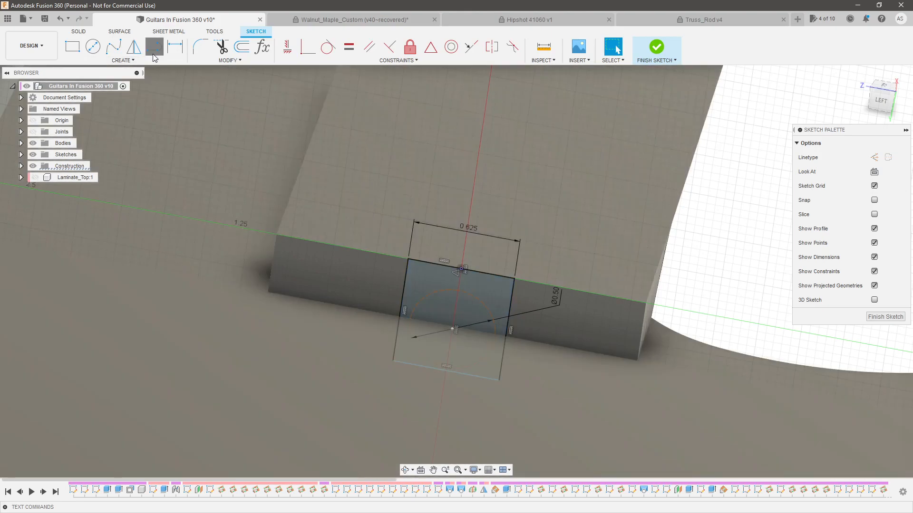
Join the top of the circle to the rectangle's upper edge with a short vertical line and dimension it to 0.0729 in
click(154, 46)
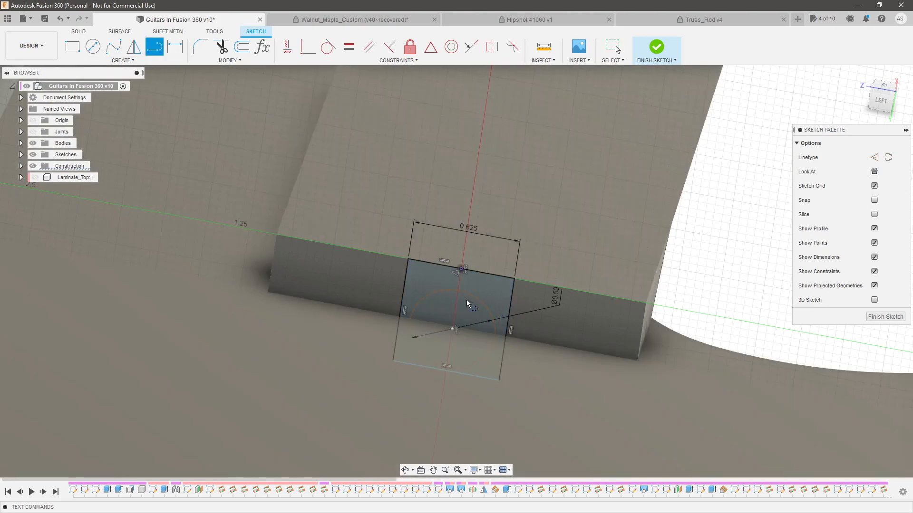
click(453, 290)
key(Escape)
click(353, 103)
click(460, 283)
key(d)
click(488, 288)
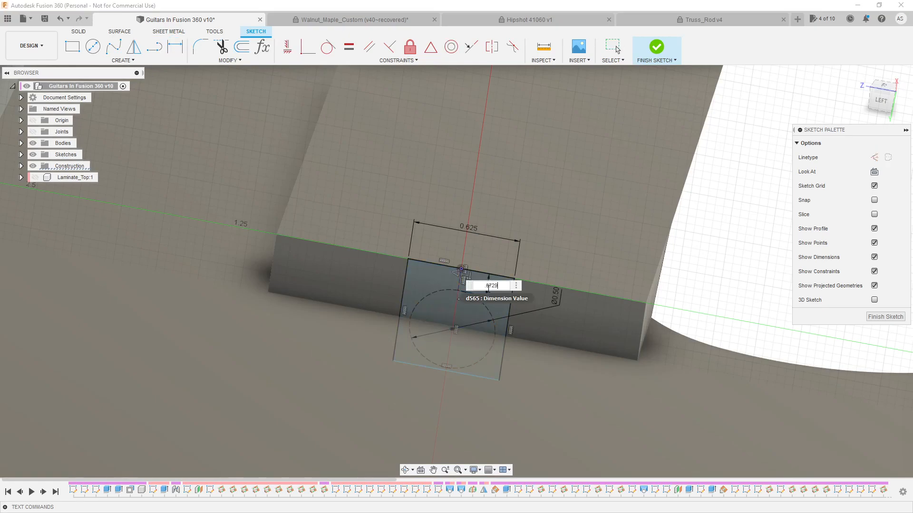
text(.0729)
key(Return)
key(Escape)
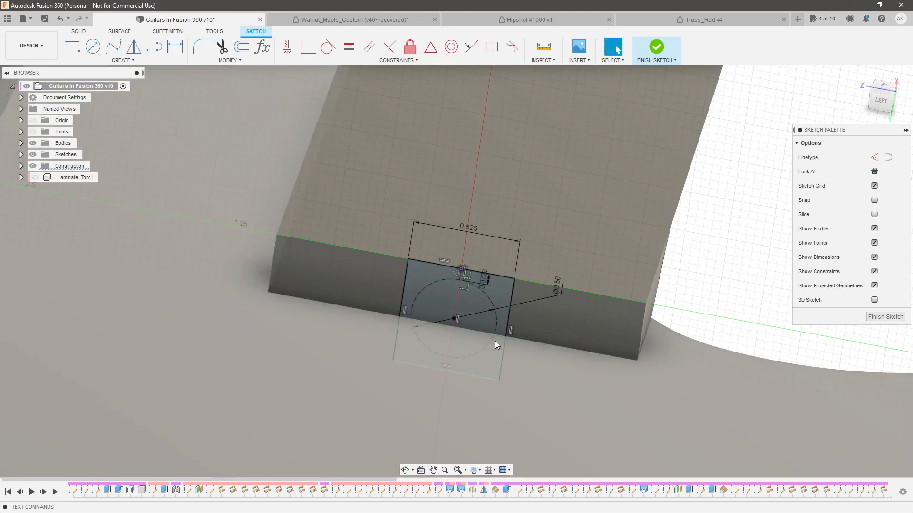
Draw a short line from the midpoint of the rectangle's left side to the circle and constrain it horizontal
scroll(497, 341, up, 2)
click(878, 101)
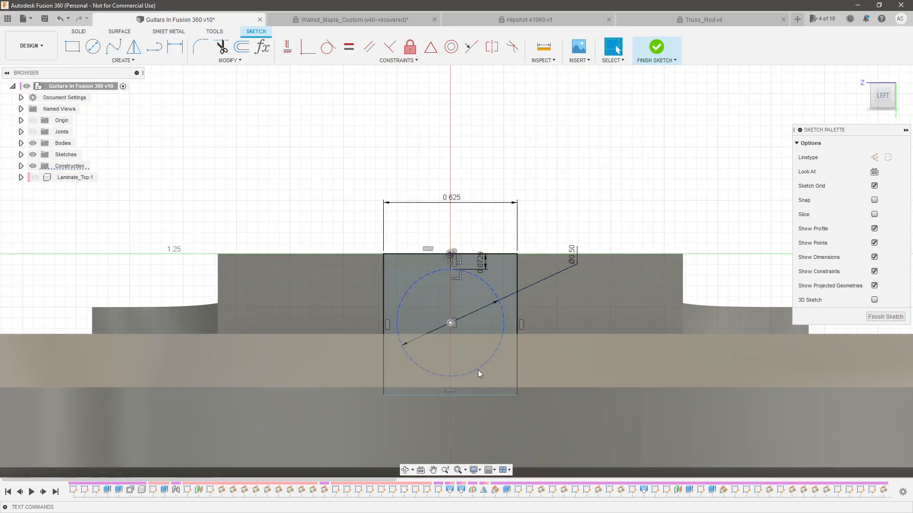
drag(476, 395, 479, 391)
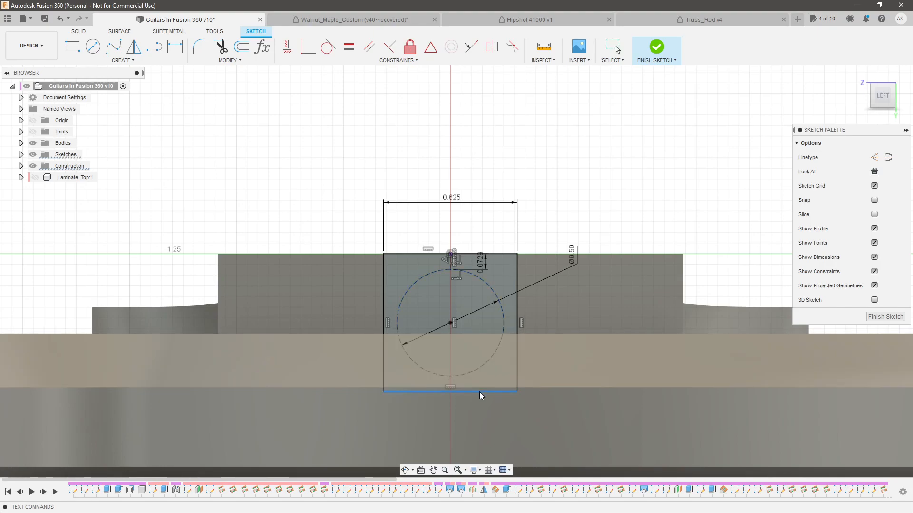
click(155, 46)
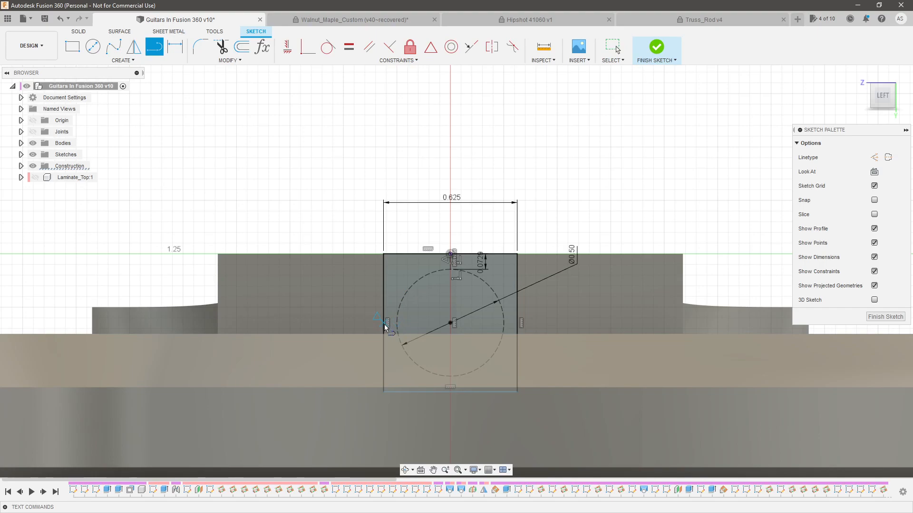
click(384, 324)
scroll(397, 333, up, 3)
key(Escape)
click(391, 327)
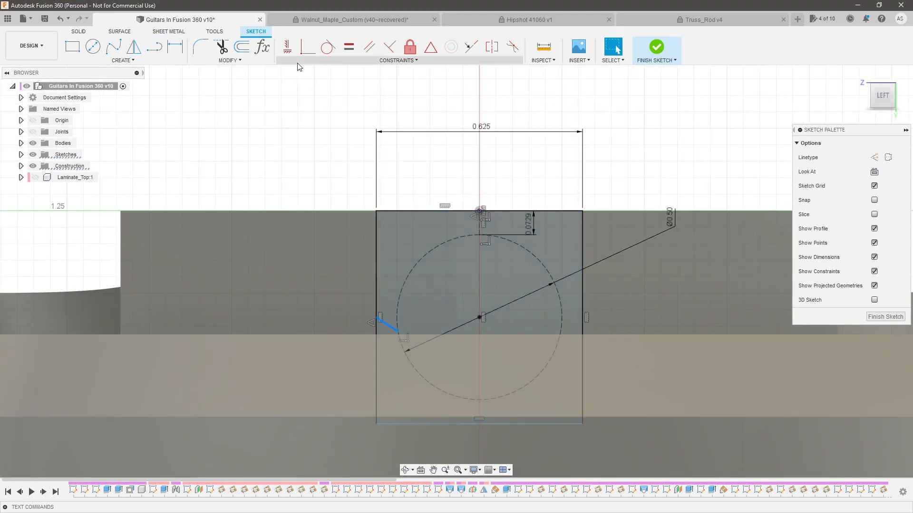
click(288, 47)
key(Escape)
Add a vertical construction line from the lower edge's midpoint to the circle and make it equal to the short line above the circle
key(o)
click(480, 424)
click(489, 399)
key(Escape)
click(486, 408)
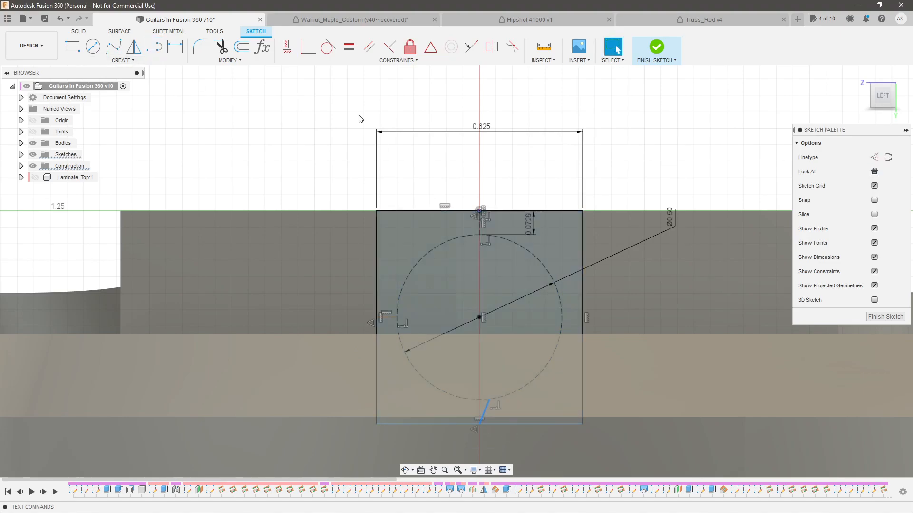
click(288, 47)
key(x)
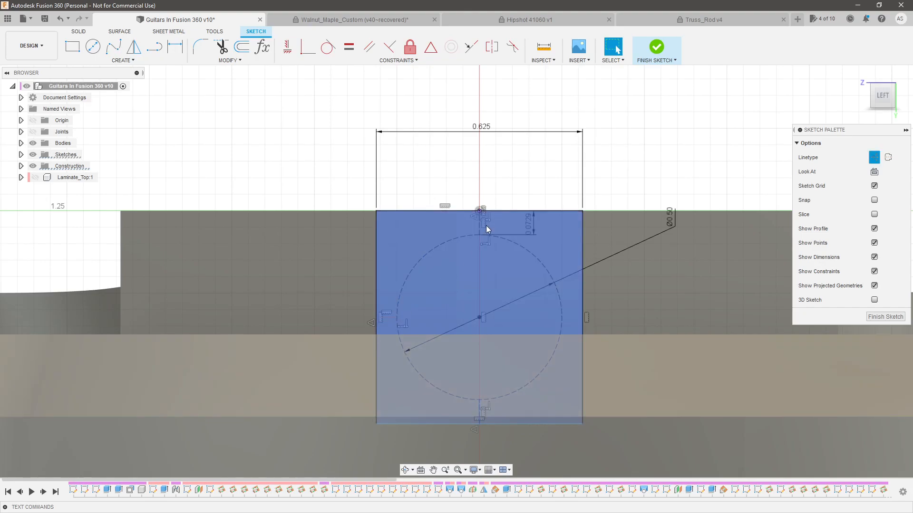
click(348, 46)
key(Escape)
Delete the short horizontal line between the rectangle's left side and the circle
scroll(468, 289, down, 3)
shift+middle_drag(515, 193, 469, 248)
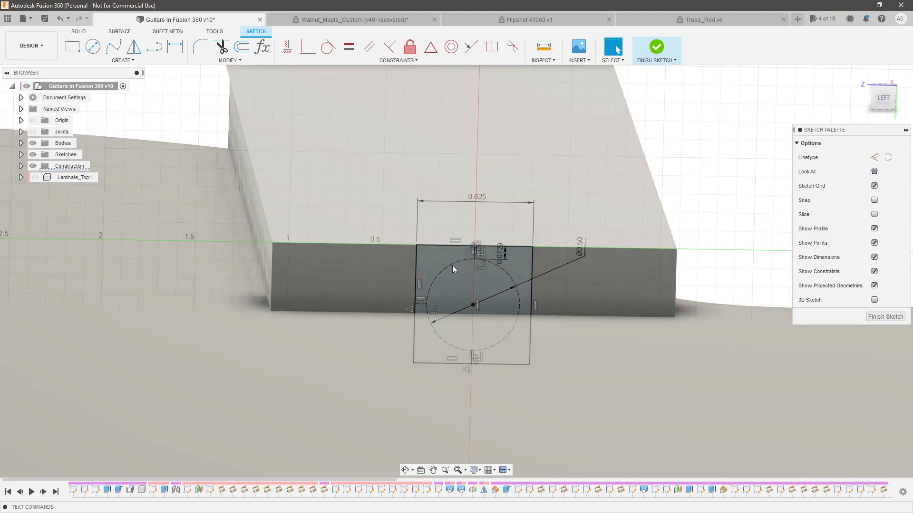
scroll(429, 304, up, 4)
click(427, 298)
key(Delete)
scroll(472, 329, down, 4)
shift+middle_drag(474, 333, 495, 328)
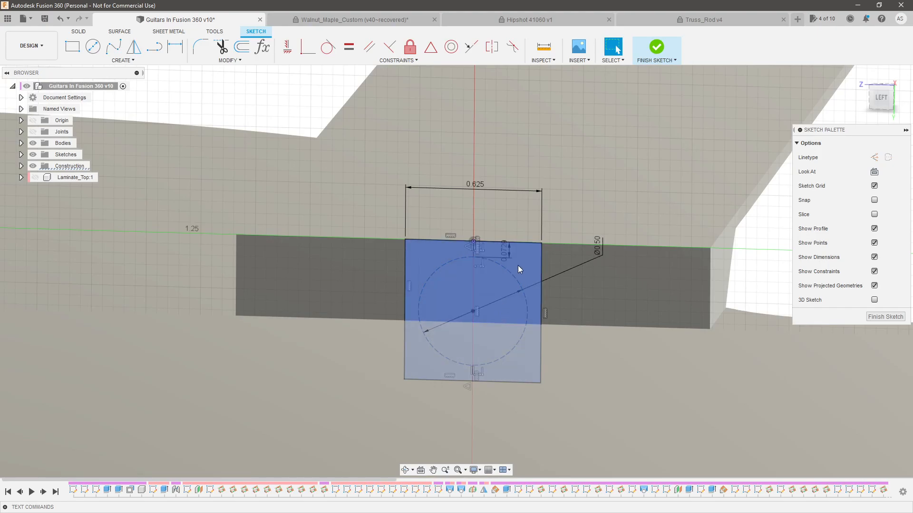
In the Truss_Rod v4 document, measure the thickness of the spoke nut head between its front and back faces
mouse_move(520, 267)
shift+middle_down()
mouse_move(567, 300)
mouse_move(642, 51)
shift+middle_up()
click(665, 21)
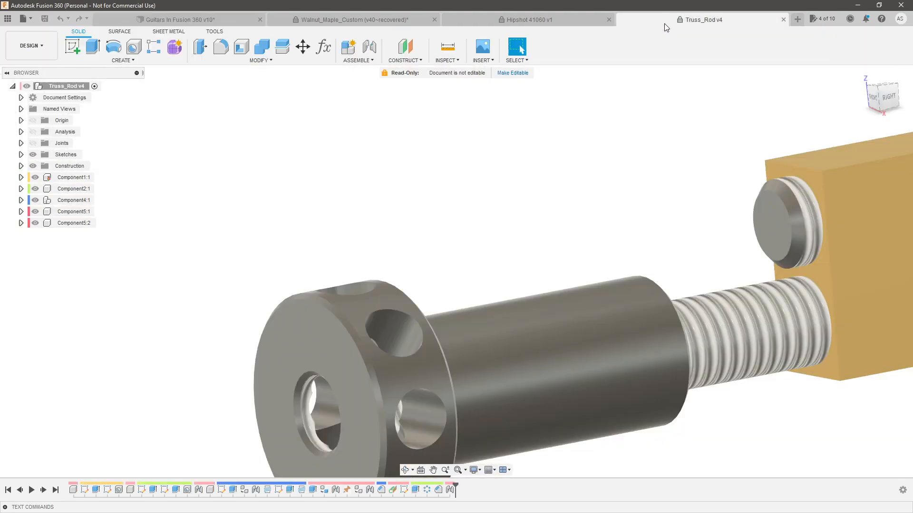
click(448, 46)
scroll(419, 266, down, 3)
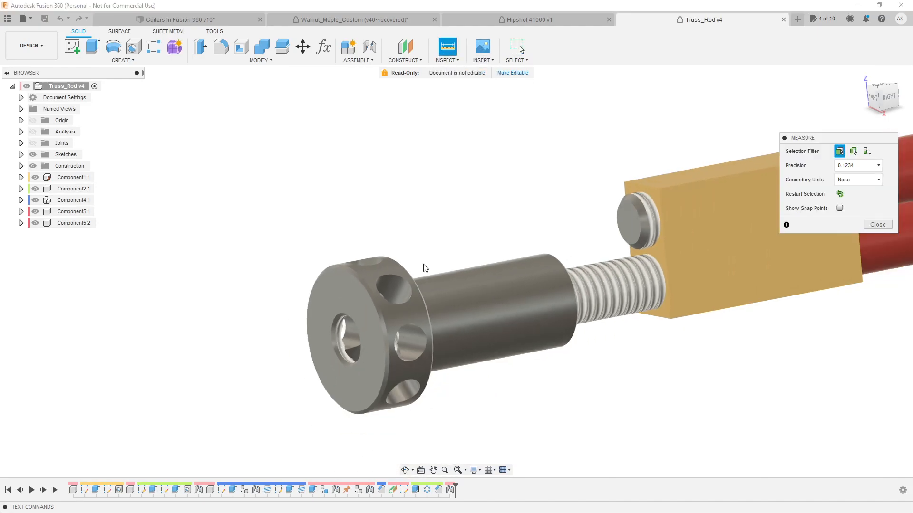
click(389, 289)
shift+middle_drag(389, 289, 411, 279)
click(411, 280)
shift+middle_drag(458, 227, 204, 60)
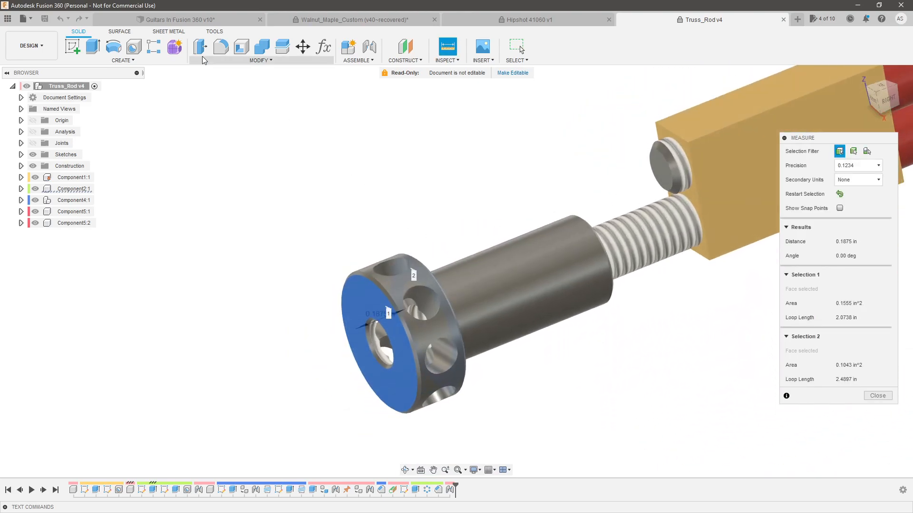
Back in the Guitars In Fusion 360 document, extrude the rectangular profile -0.25 in as a cut into the neck's heel
click(198, 21)
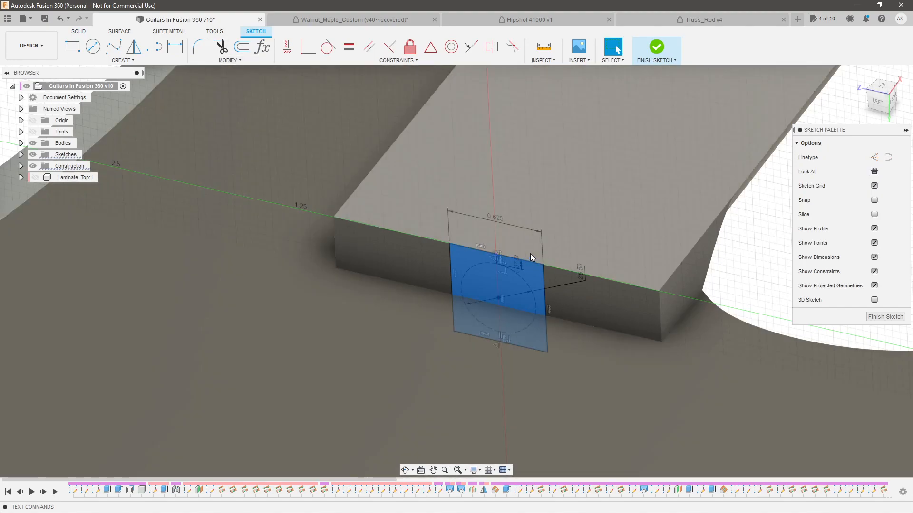
key(e)
drag(495, 304, 513, 281)
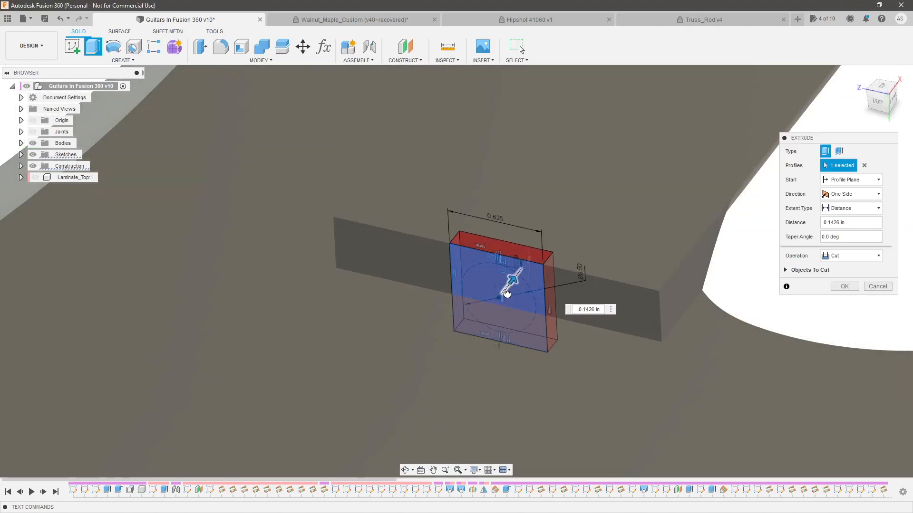
text(-.375)
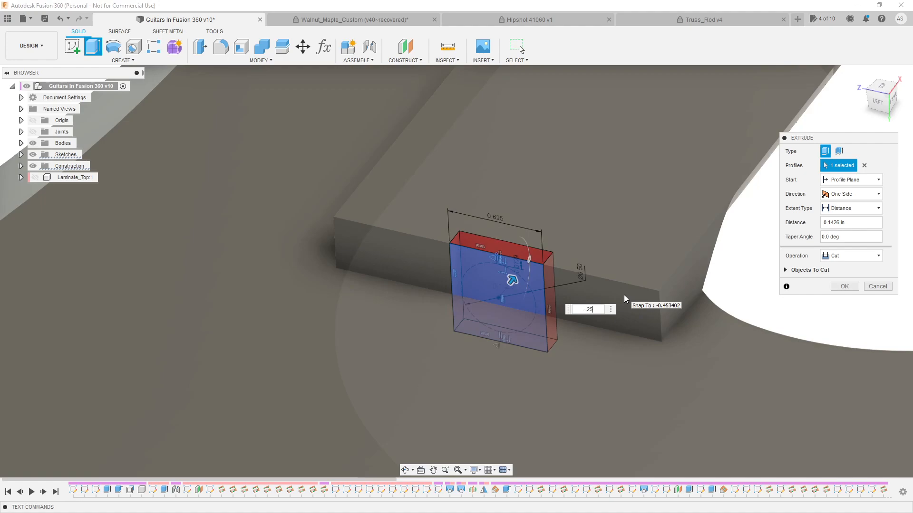
key(Return)
shift+middle_drag(541, 240, 509, 254)
scroll(510, 291, up, 3)
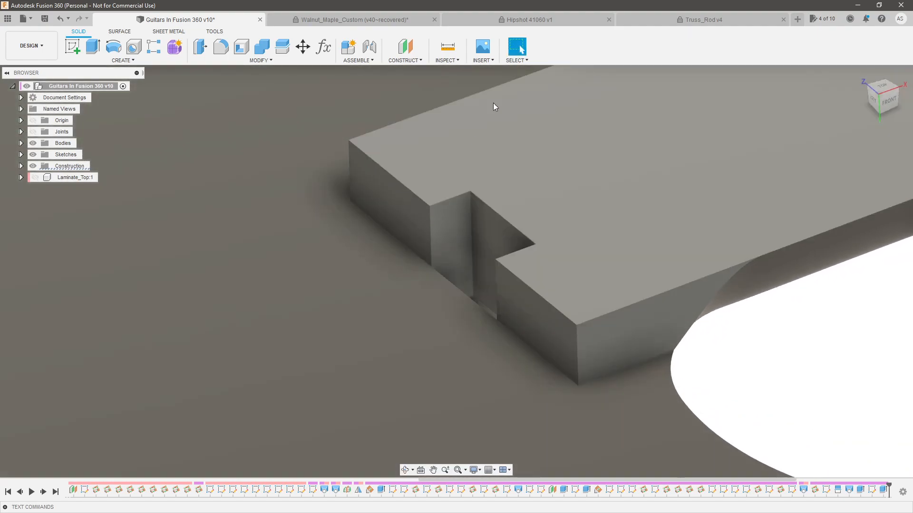
In the Truss_Rod v4 document, measure the diameter of the spoke nut's cylindrical shank
click(707, 19)
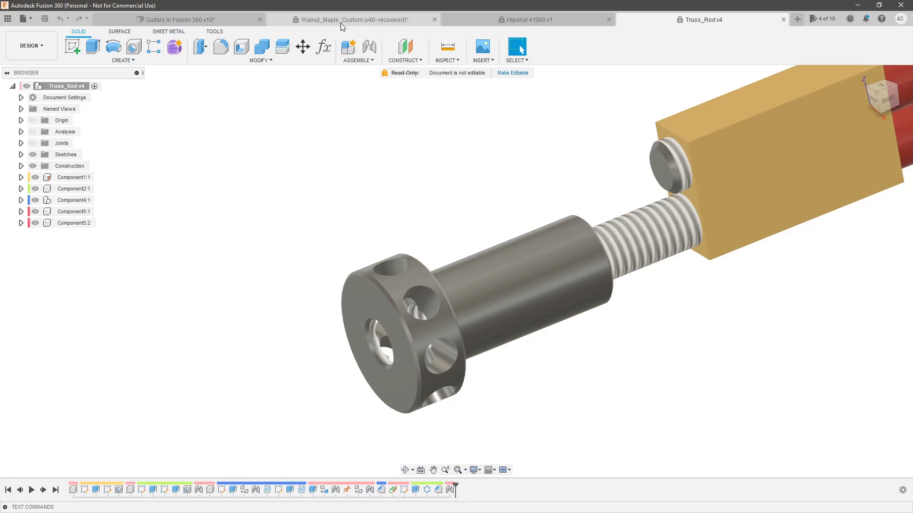
click(443, 49)
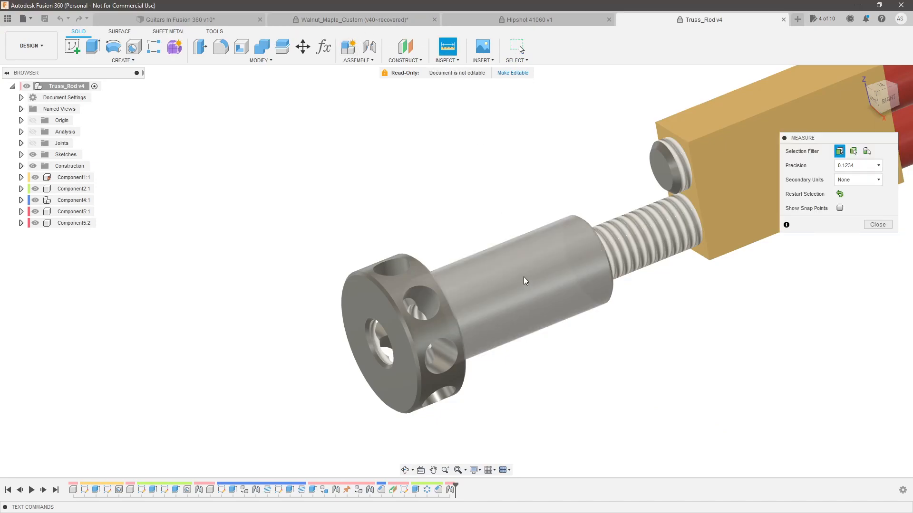
click(525, 279)
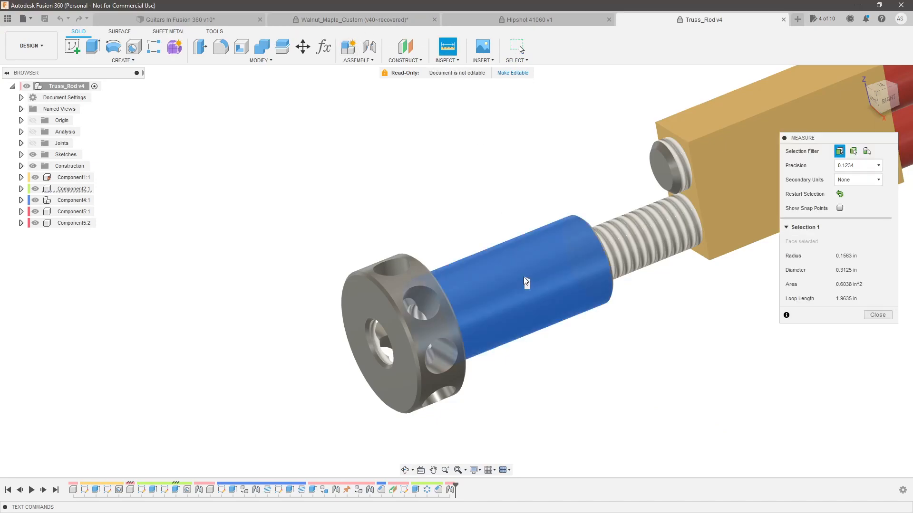
key(Escape)
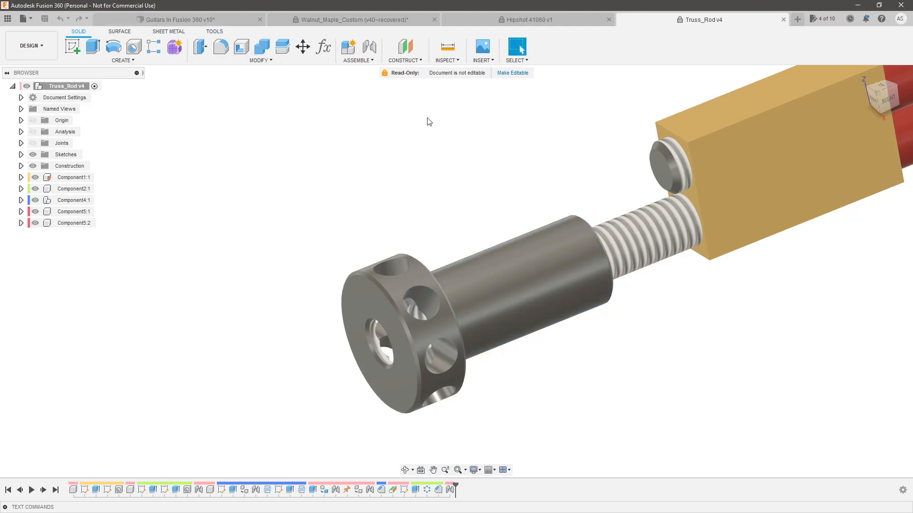
Measure the distance between the nut shank's cylindrical face and the upper face of the brass block
click(448, 47)
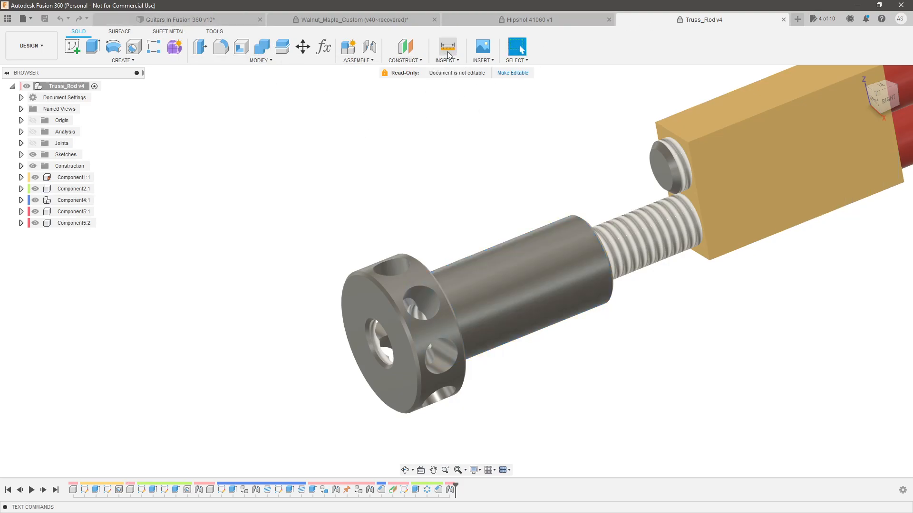
click(573, 246)
click(707, 122)
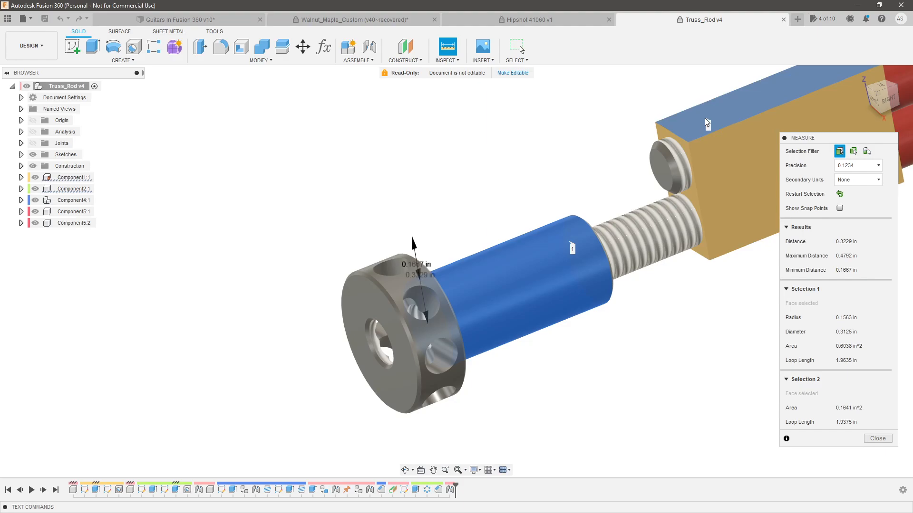
key(Escape)
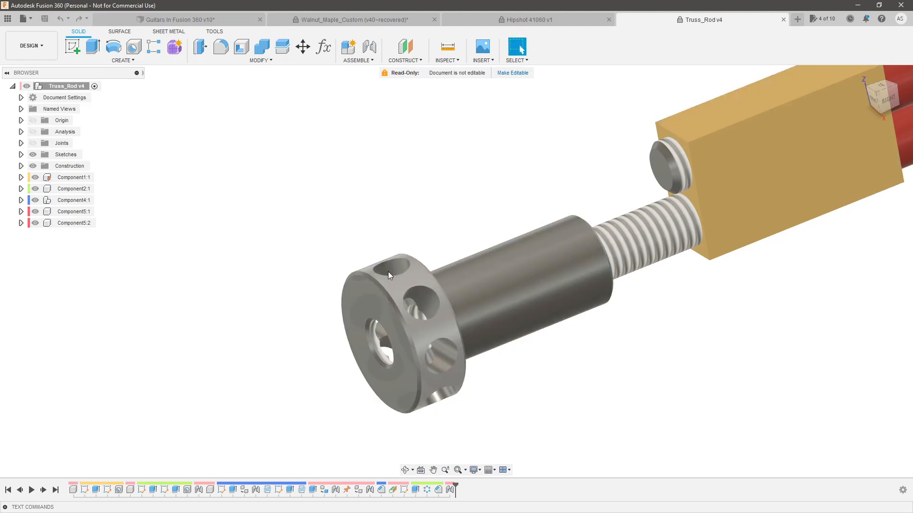
Back in the Guitars In Fusion 360 document, start a sketch on the back wall of the heel pocket
click(176, 19)
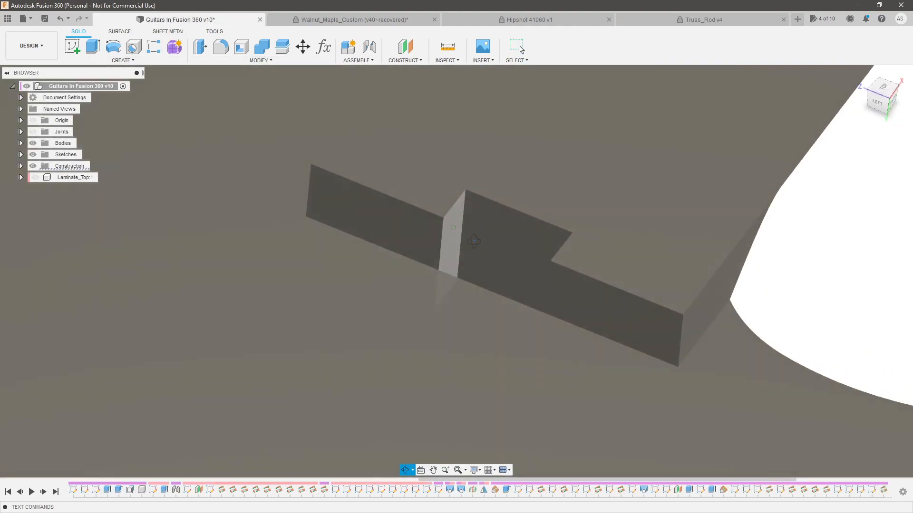
click(497, 221)
click(72, 46)
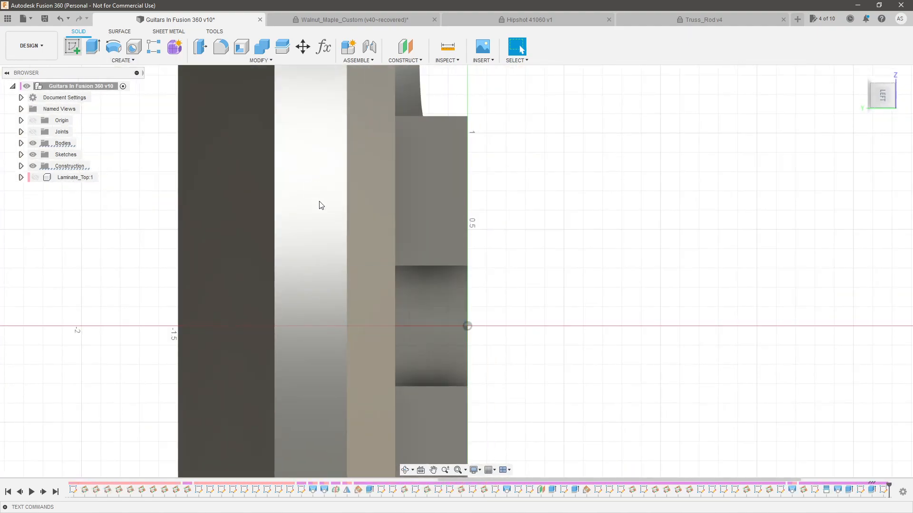
mouse_move(319, 202)
shift+middle_down()
mouse_move(326, 257)
mouse_move(308, 214)
shift+middle_up()
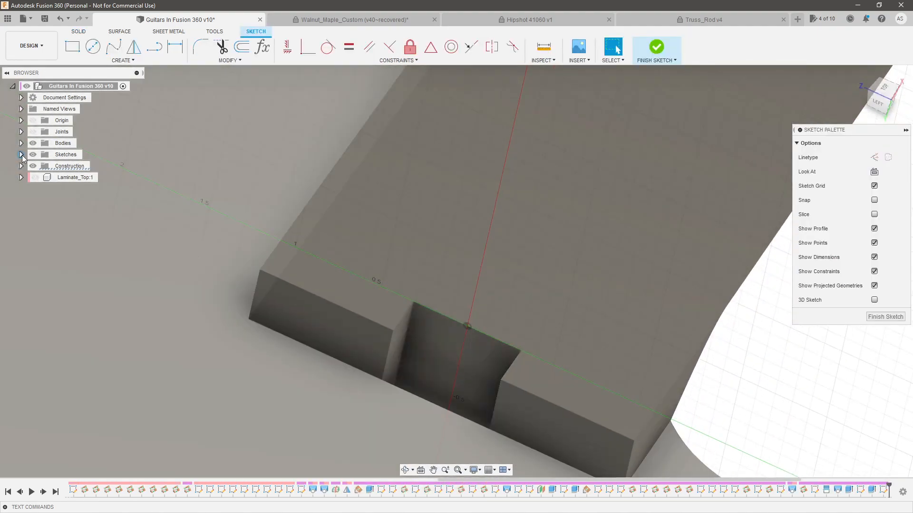
Show Sketch137 with the pocket profile as a reference for the new sketch
click(21, 155)
scroll(15, 177, down, 2)
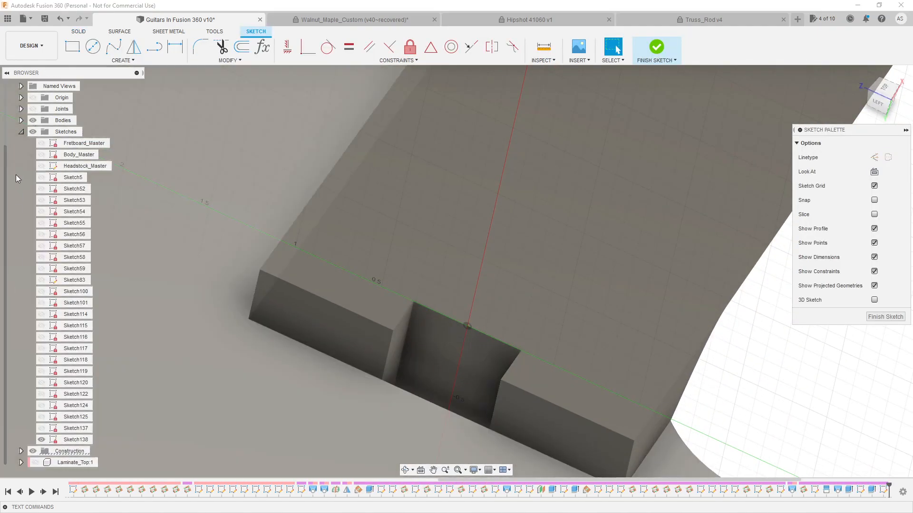
scroll(256, 220, down, 3)
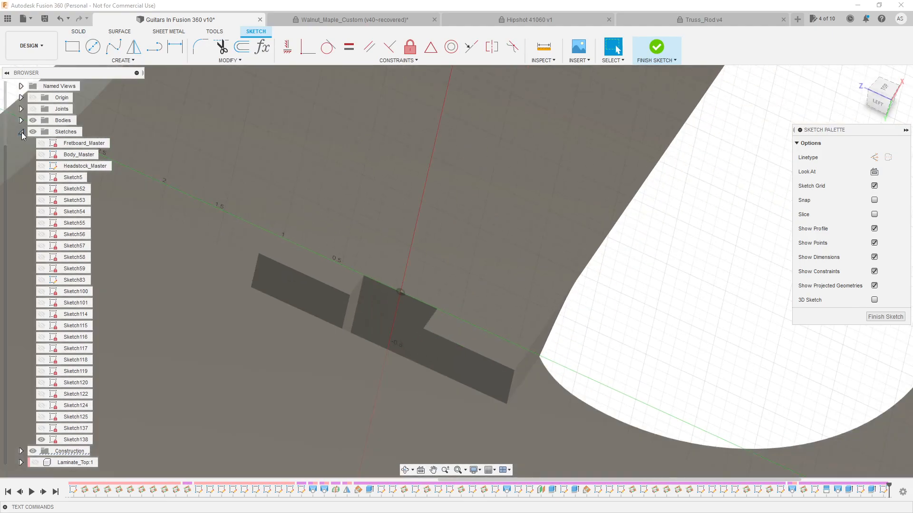
click(21, 132)
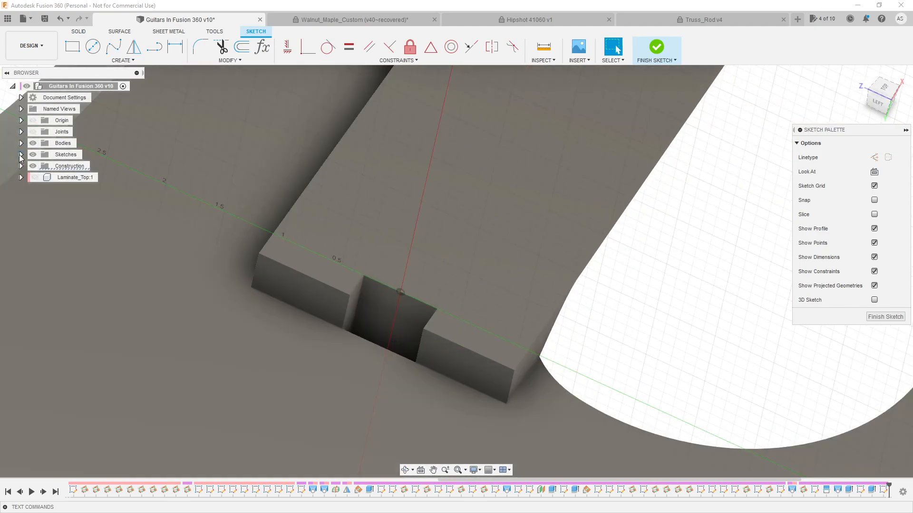
click(21, 154)
scroll(67, 391, down, 2)
click(42, 428)
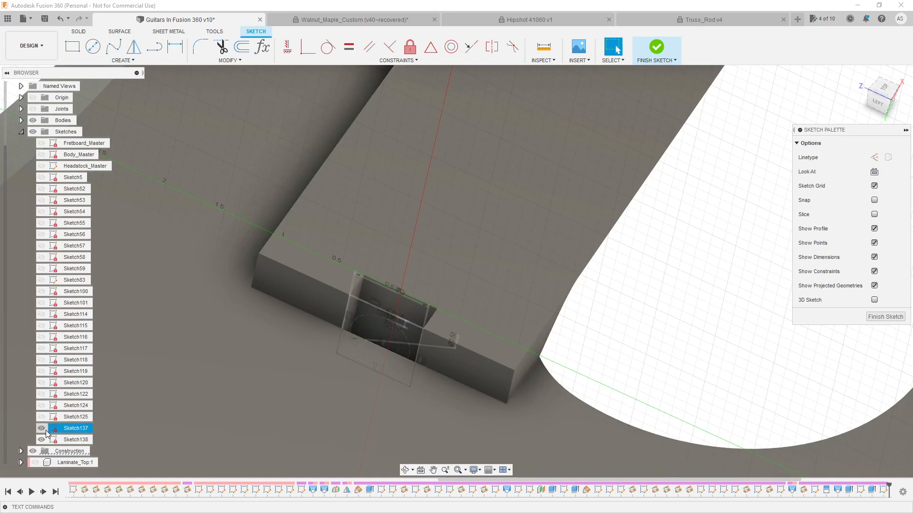
scroll(417, 341, up, 3)
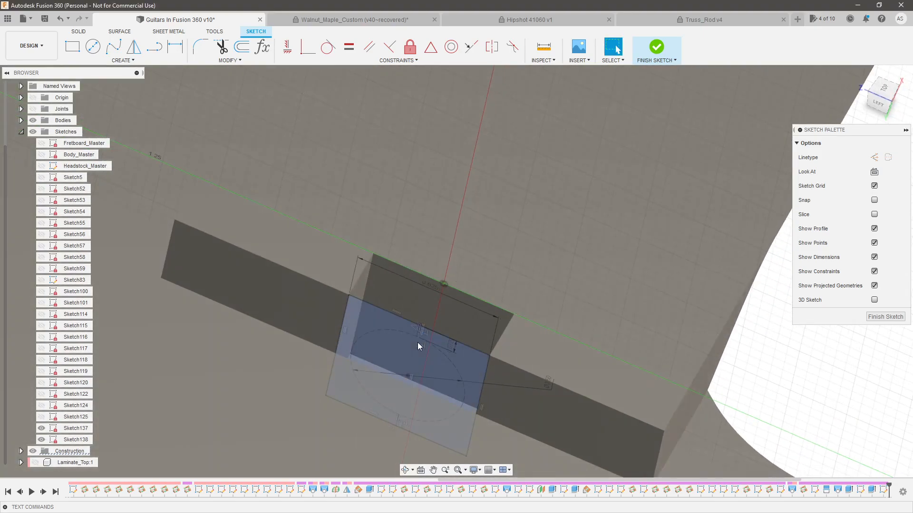
Project the spoke nut circle from Sketch137 into the new sketch and convert it to construction geometry
click(446, 358)
key(p)
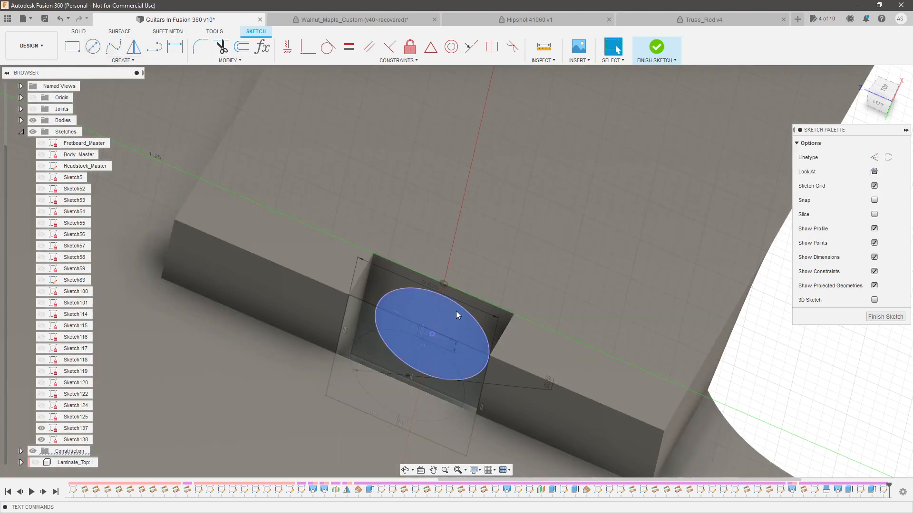
click(464, 308)
key(x)
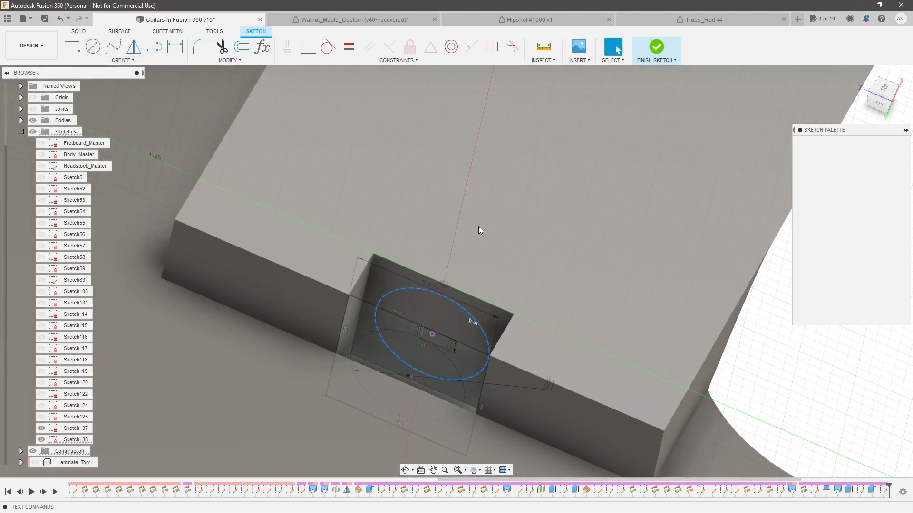
Draw a circle at the projected circle's center and set its diameter to 0.3125 in
key(c)
click(432, 334)
click(458, 330)
key(d)
click(461, 336)
click(518, 305)
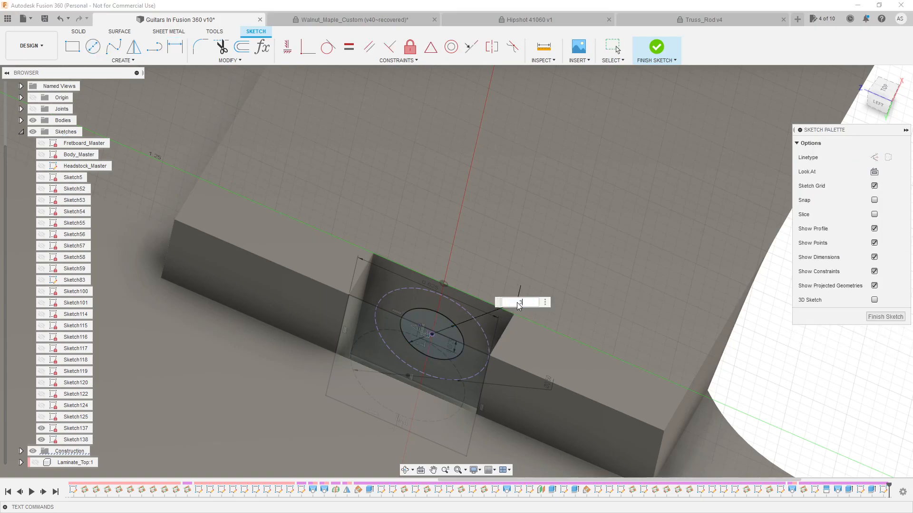
key(Return)
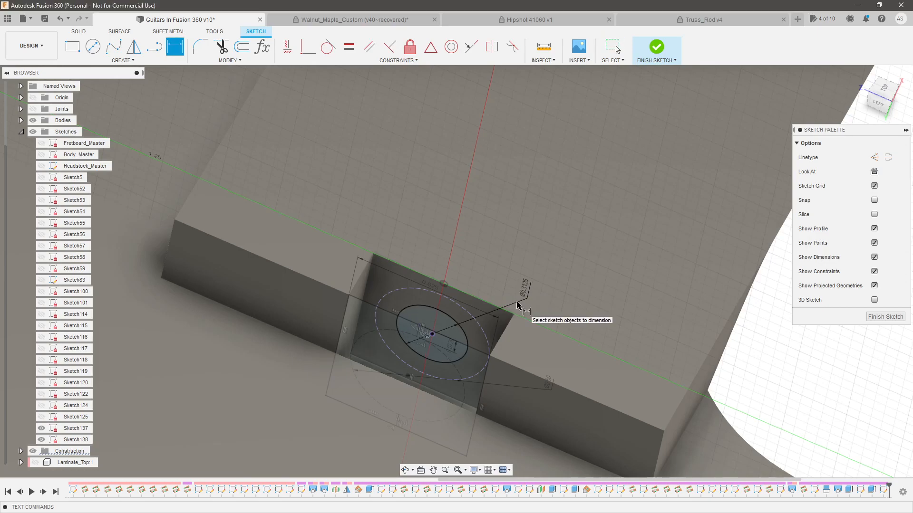
Delete the projected nut circle and the smaller circle inside it
key(Escape)
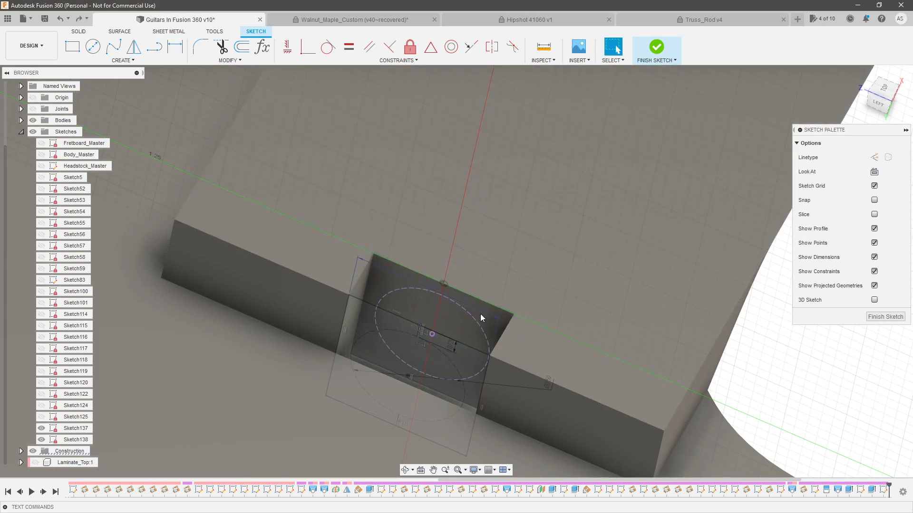
click(455, 345)
key(Delete)
Project only the center point of Sketch137's nut circle into the current sketch
key(p)
click(409, 377)
key(Return)
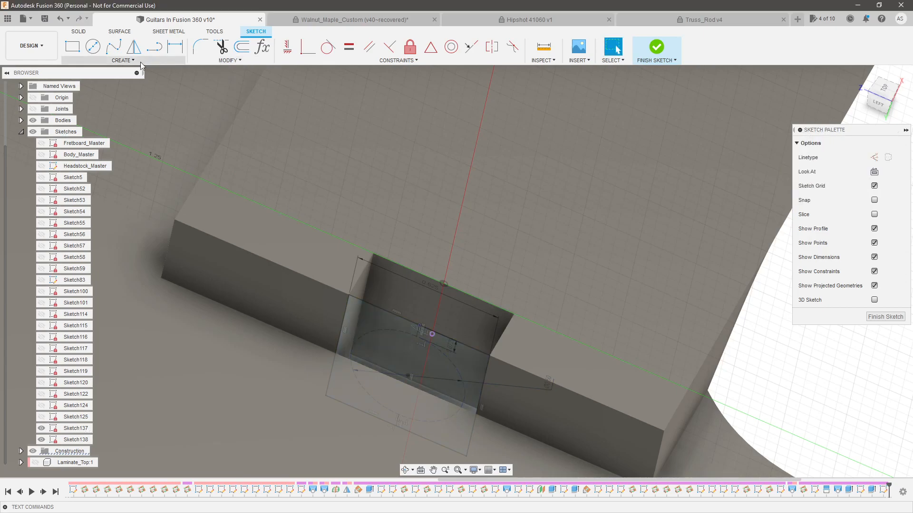
Draw a circle centered on the projected point and set its diameter to 0.3125 in
key(c)
click(432, 334)
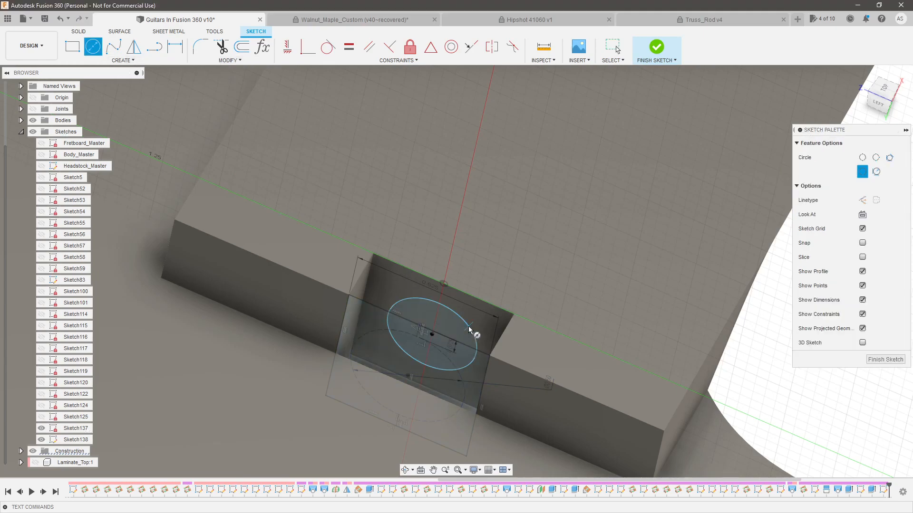
click(469, 326)
key(d)
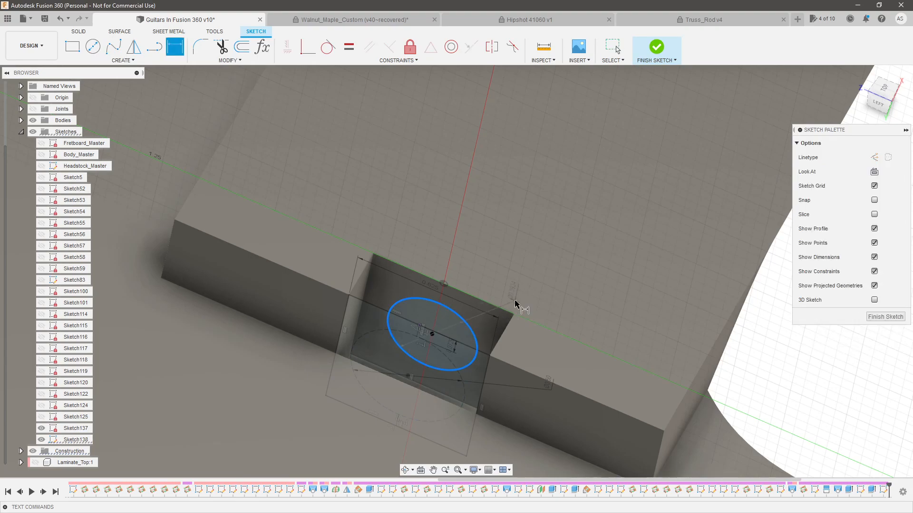
click(515, 303)
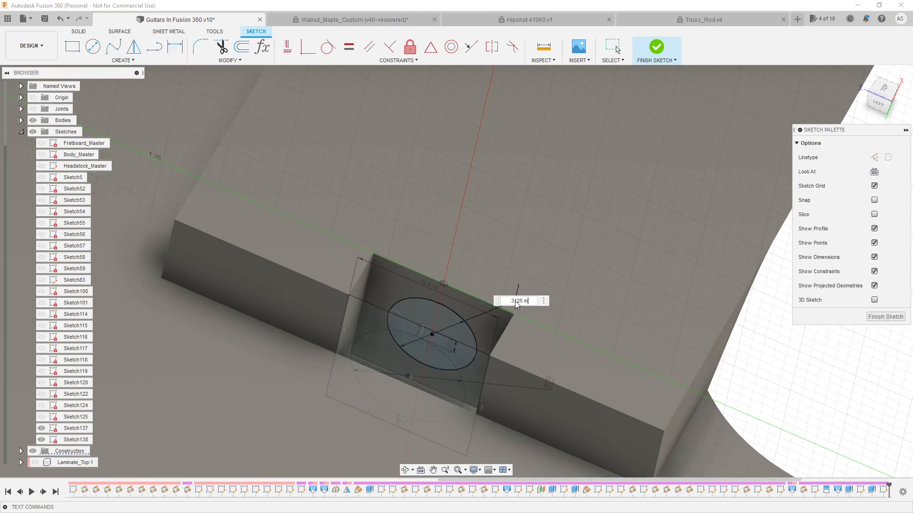
key(Return)
Convert the 0.3125 in circle to construction geometry
key(Escape)
click(412, 326)
scroll(410, 322, up, 2)
shift+middle_drag(409, 319, 389, 323)
click(427, 322)
key(x)
scroll(405, 302, down, 2)
scroll(404, 301, up, 2)
key(x)
Draw a rectangle around the construction circle, about 0.38 in wide and 0.46 in high
click(73, 46)
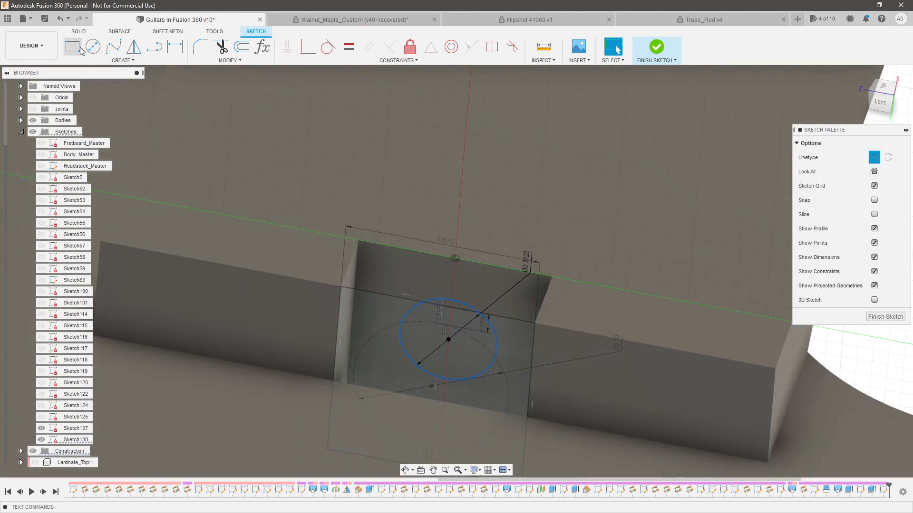
click(390, 256)
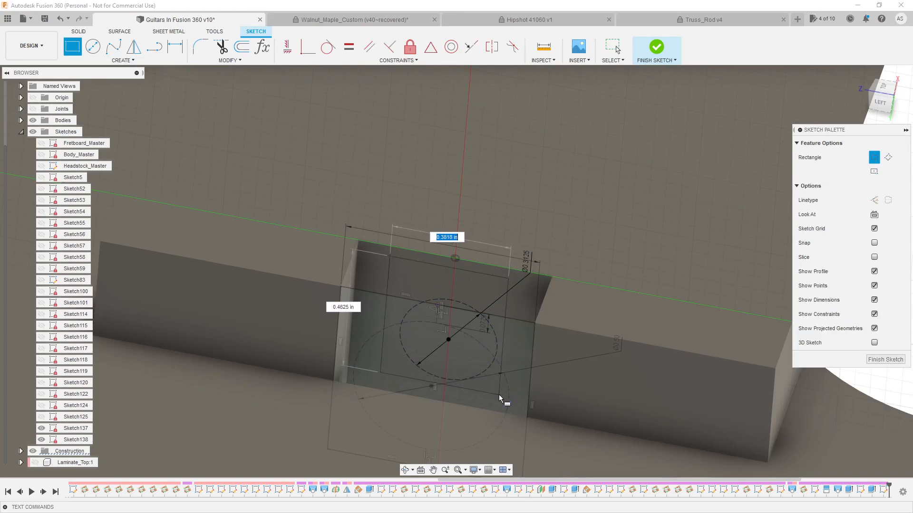
click(500, 394)
key(Escape)
Constrain the midpoint of the rectangle's upper edge to the sketch origin at the top of the pocket wall
scroll(472, 270, up, 2)
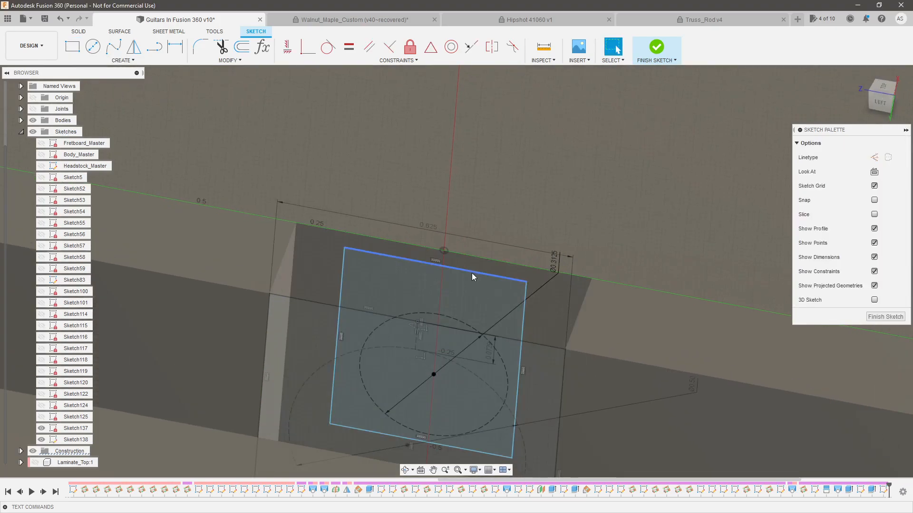
click(472, 272)
shift+click(444, 250)
click(430, 46)
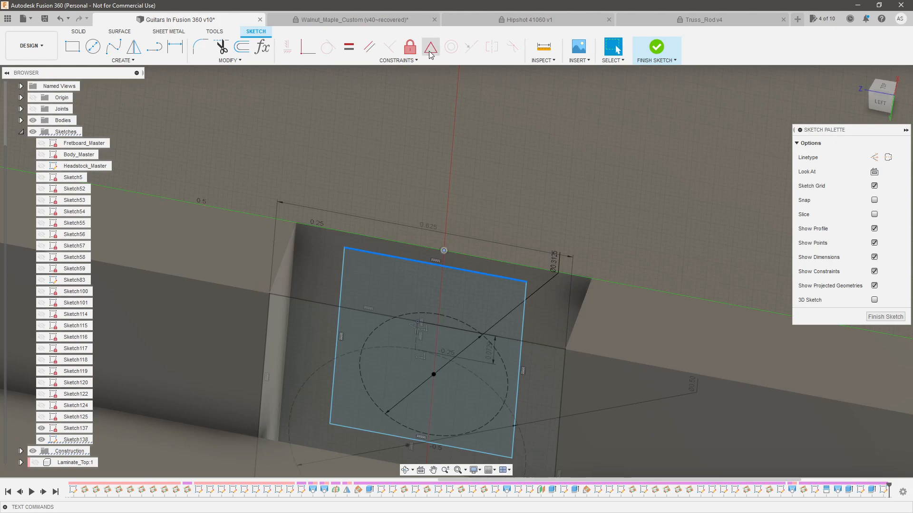
click(412, 288)
key(Escape)
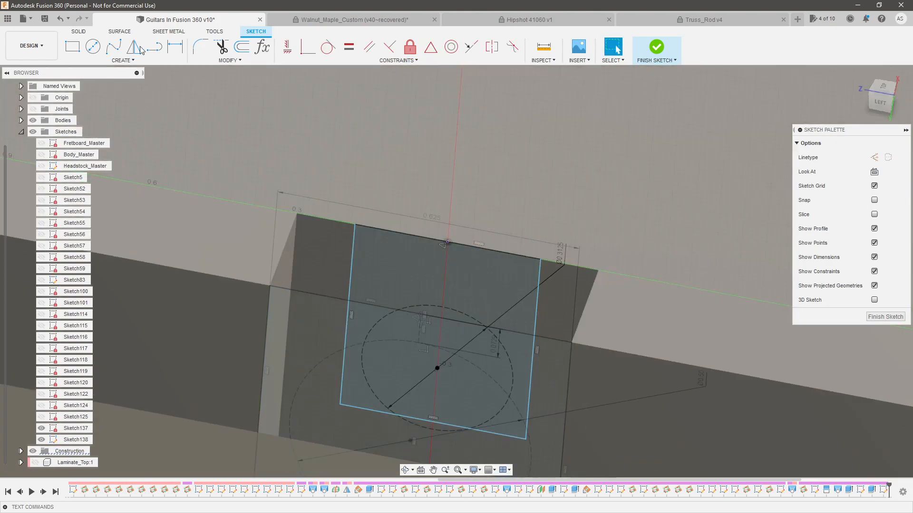
Try to add a short line from the rectangle's left side to the construction circle and make it horizontal
key(l)
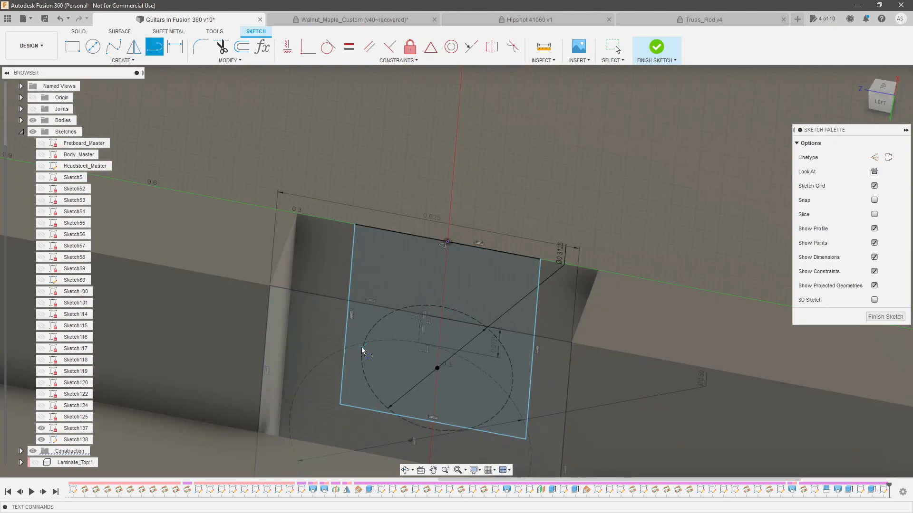
click(348, 315)
click(361, 355)
key(Escape)
drag(347, 313, 346, 342)
click(356, 357)
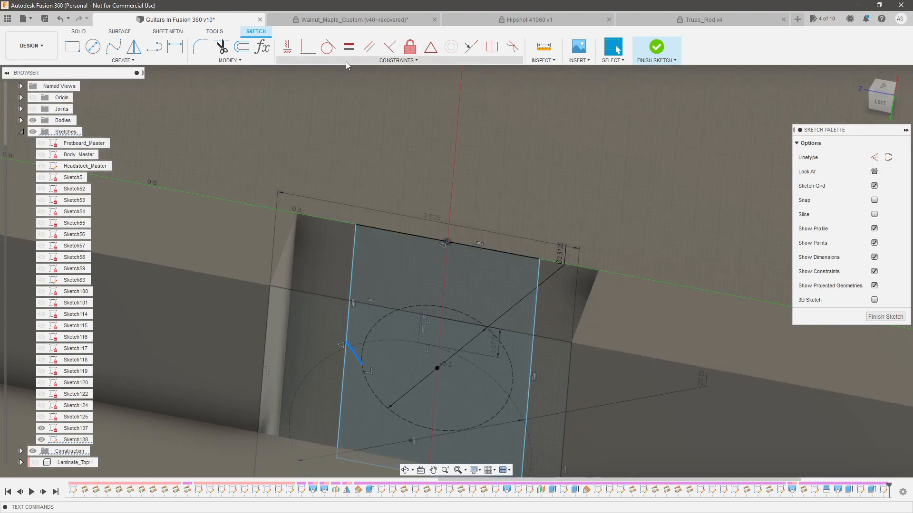
click(291, 53)
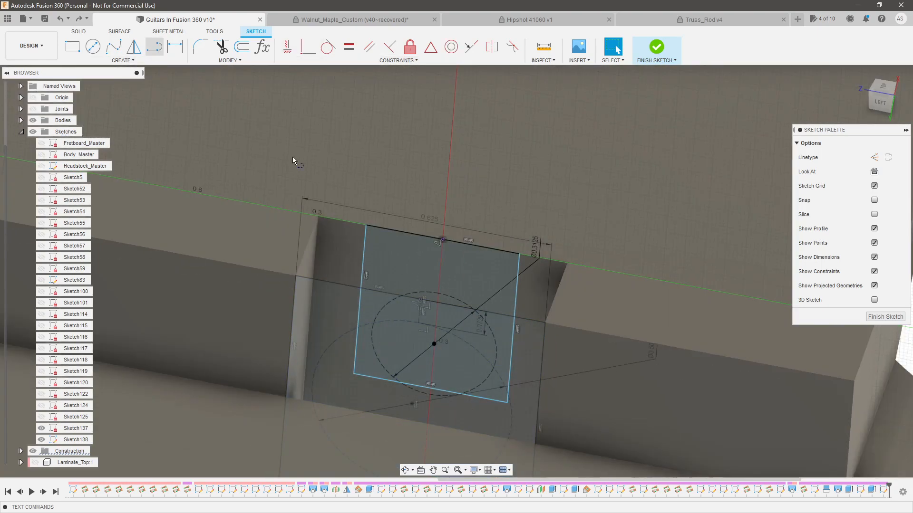
Stretch the rectangle's bottom edge below the construction circle, join them with a short perpendicular line and dimension that line to 0.03125 in
drag(475, 398, 475, 421)
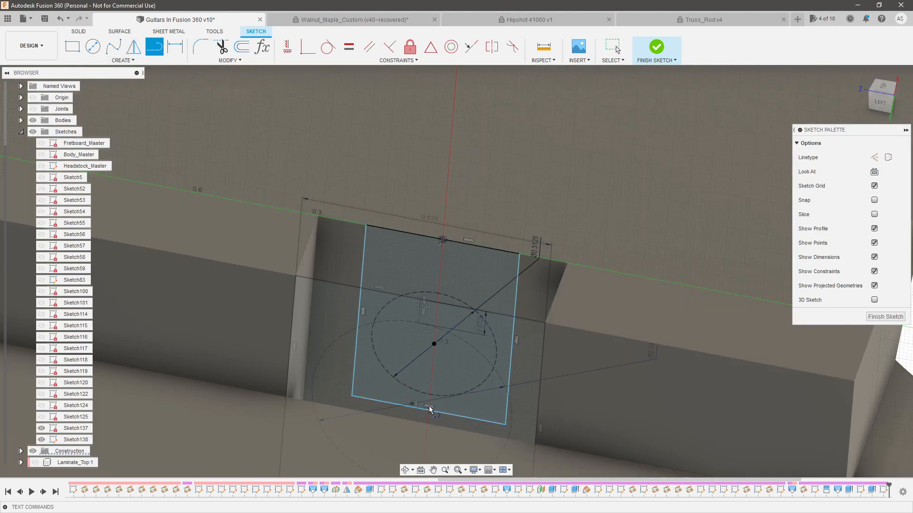
key(Escape)
scroll(430, 411, up, 2)
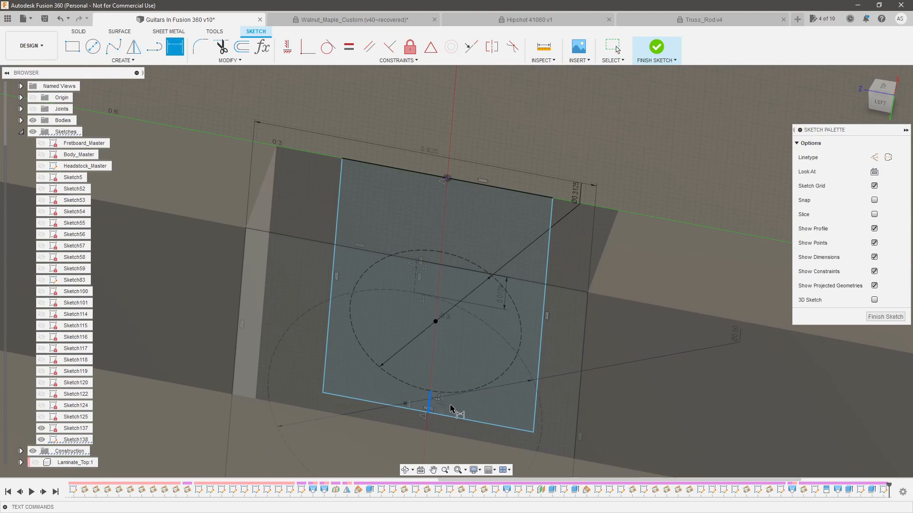
click(461, 407)
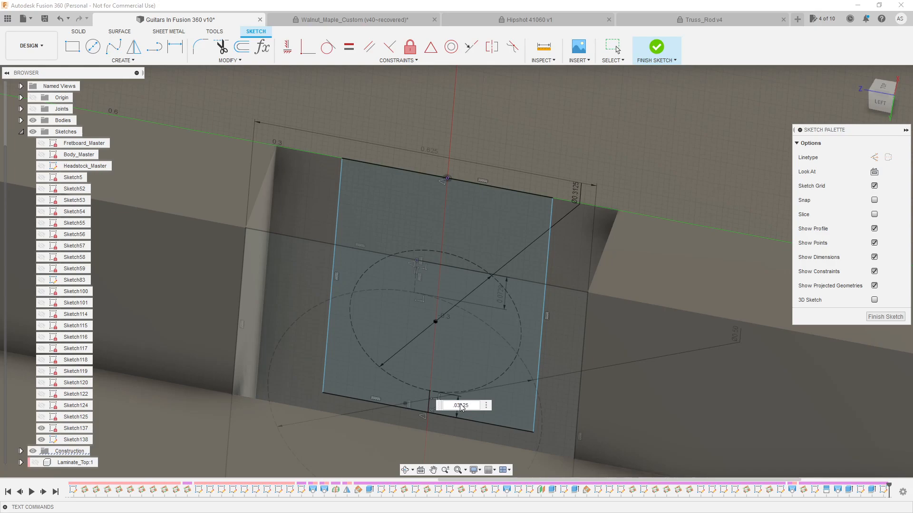
text(.03125)
key(Return)
key(Escape)
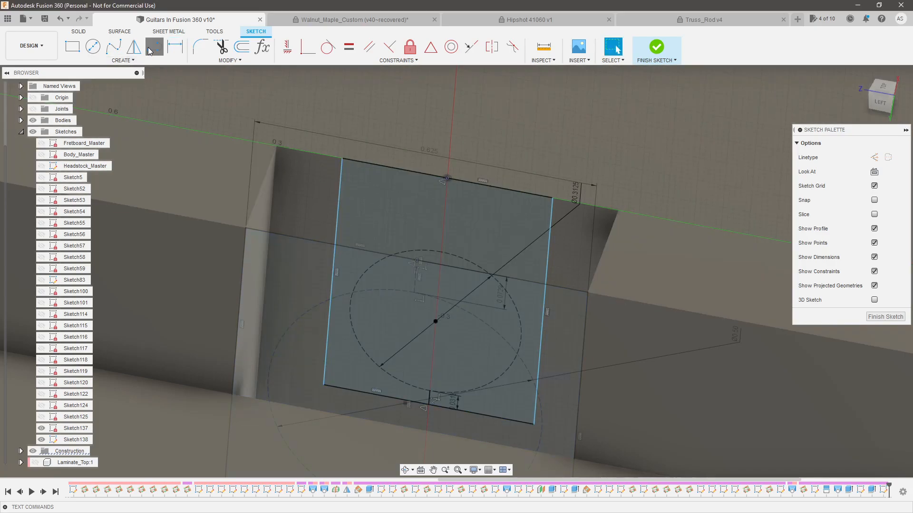
Draw a line about 0.04 in long from the rectangle's side to the circle, aligning its endpoint horizontally with the circle's center
click(332, 303)
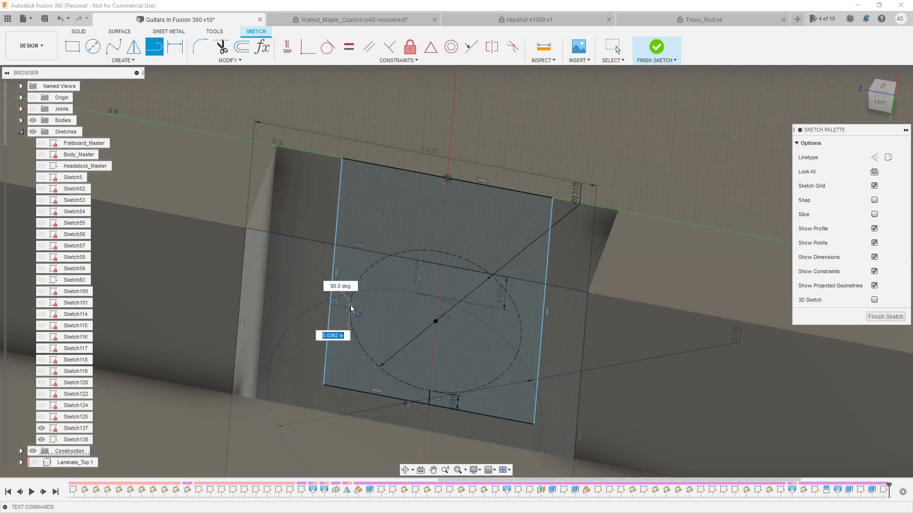
click(351, 308)
key(Escape)
click(350, 308)
shift+click(435, 321)
click(288, 46)
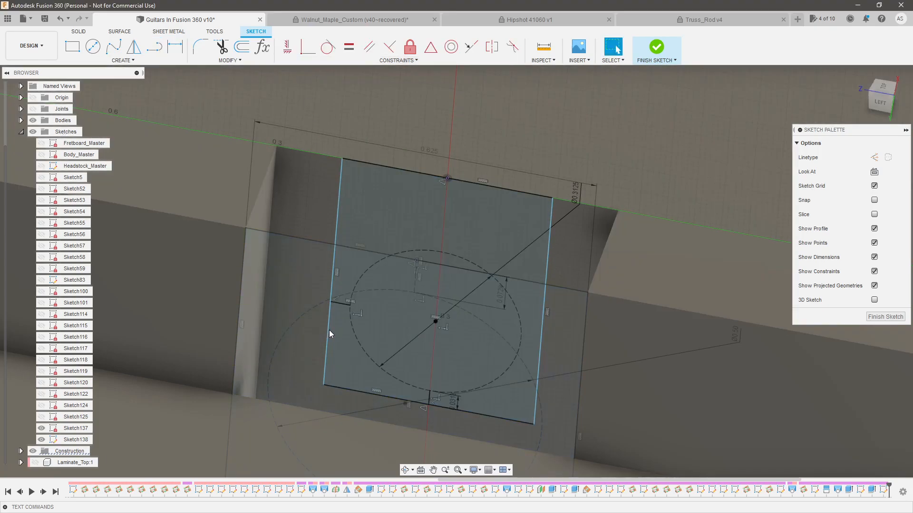
Make the short side clearance line equal in length to the short line below the circle
click(434, 397)
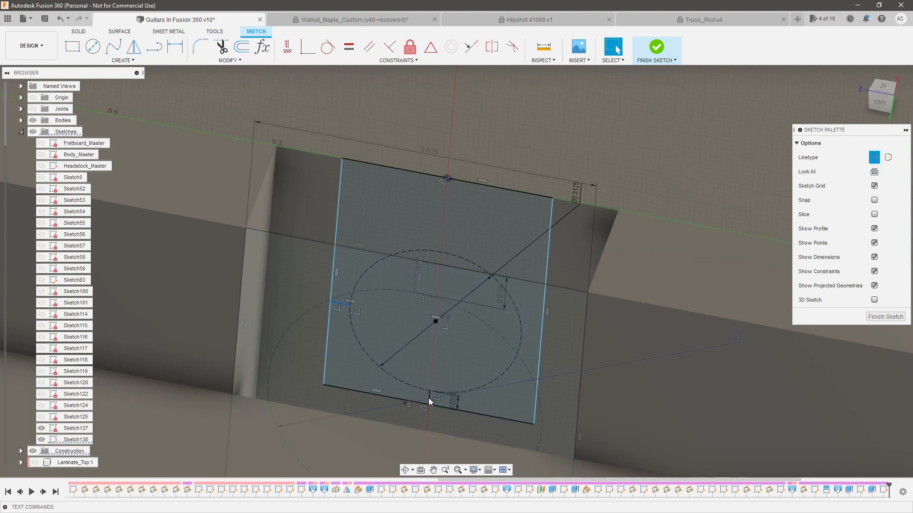
scroll(430, 400, up, 5)
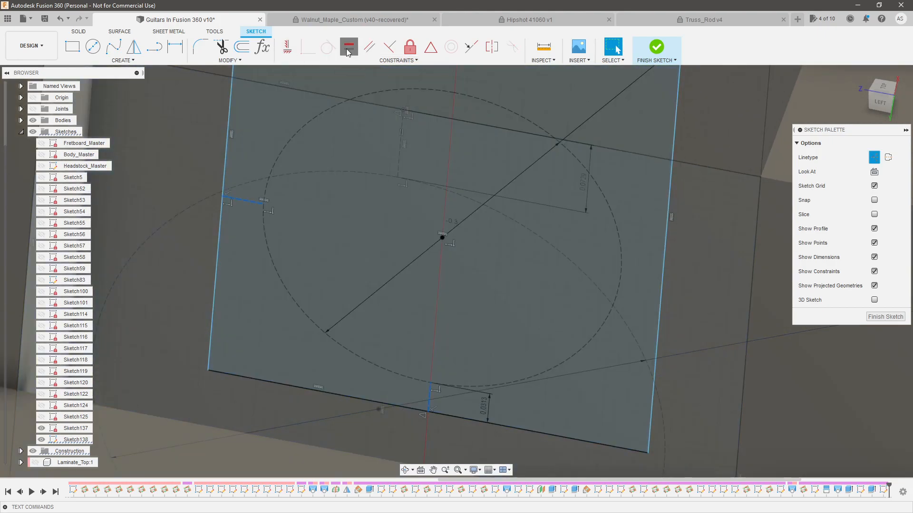
click(348, 52)
scroll(433, 359, down, 5)
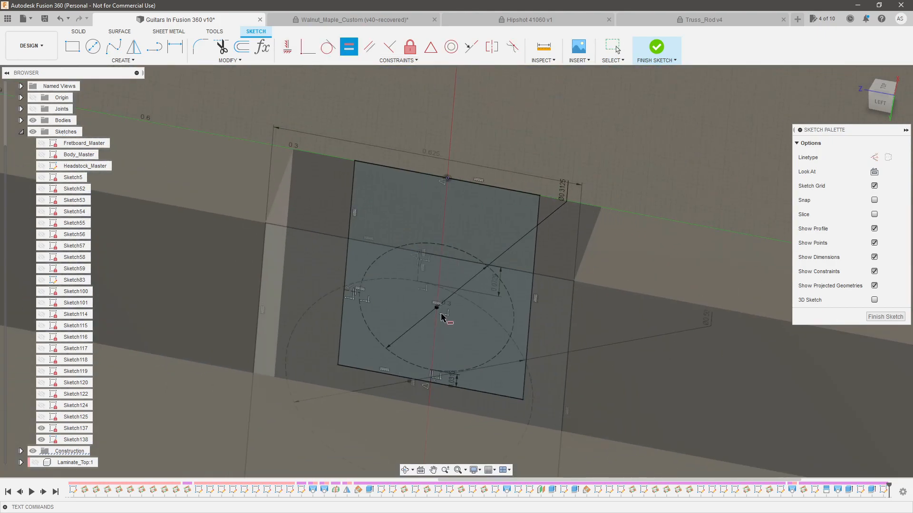
scroll(485, 259, up, 2)
mouse_move(487, 257)
shift+middle_down()
mouse_move(490, 221)
mouse_move(491, 244)
shift+middle_up()
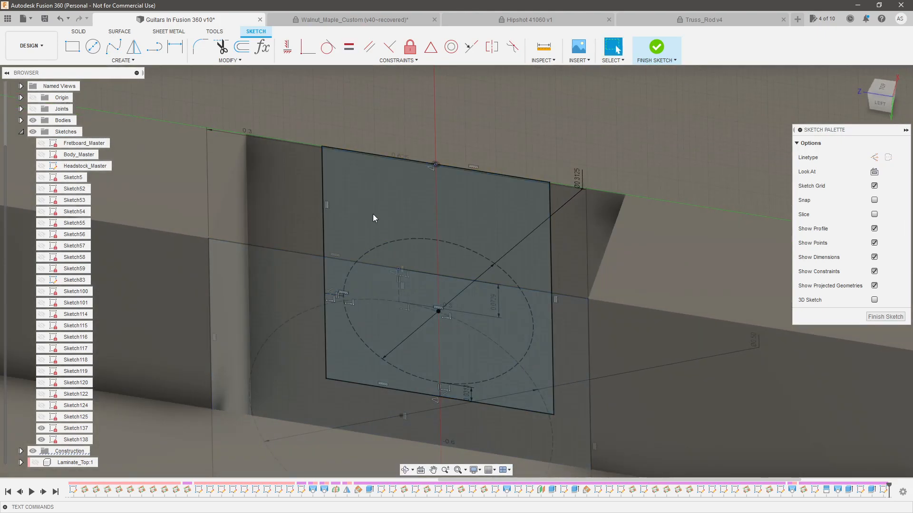
In the truss rod document, measure the nut shank's length from the head's inner face to the shank's end face
click(670, 21)
click(448, 47)
shift+middle_drag(494, 204, 476, 176)
click(473, 172)
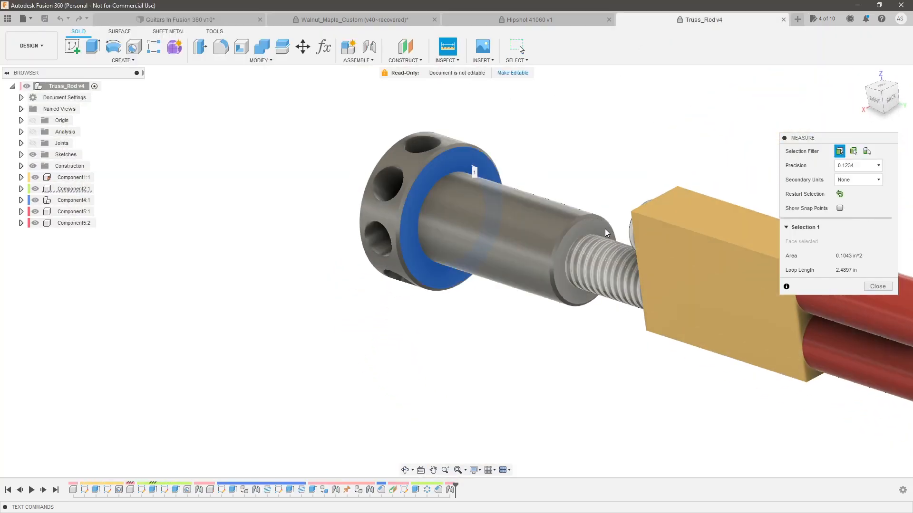
click(606, 235)
key(Escape)
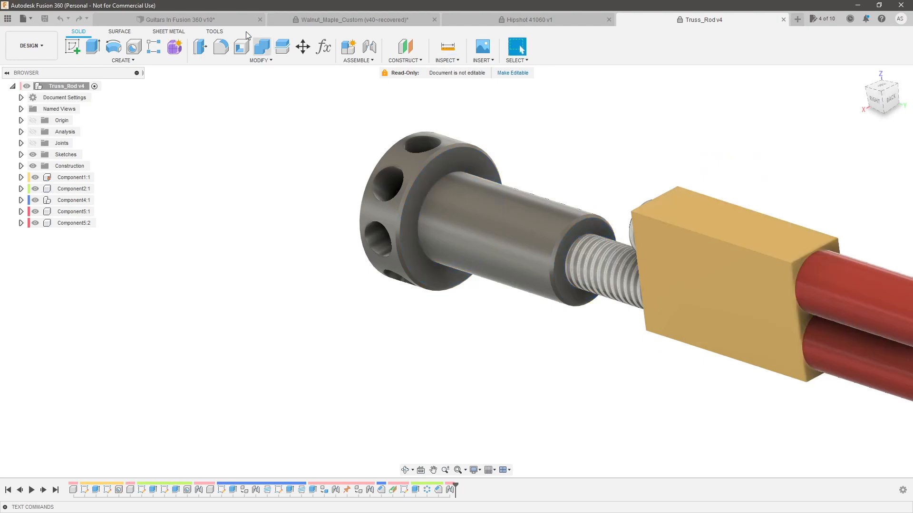
Back in the guitar model, extrude the rectangle profile -0.625 in as a cut to form the nut shank channel
click(199, 20)
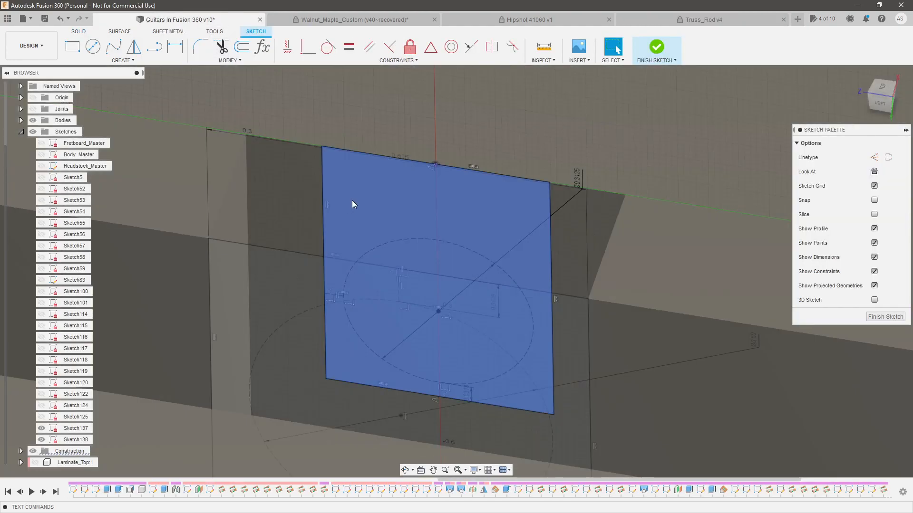
click(369, 215)
key(e)
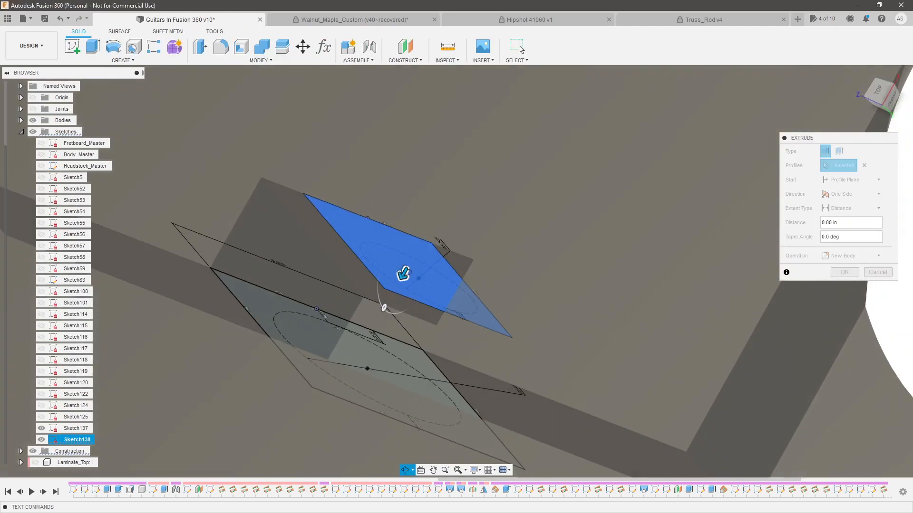
drag(409, 274, 575, 227)
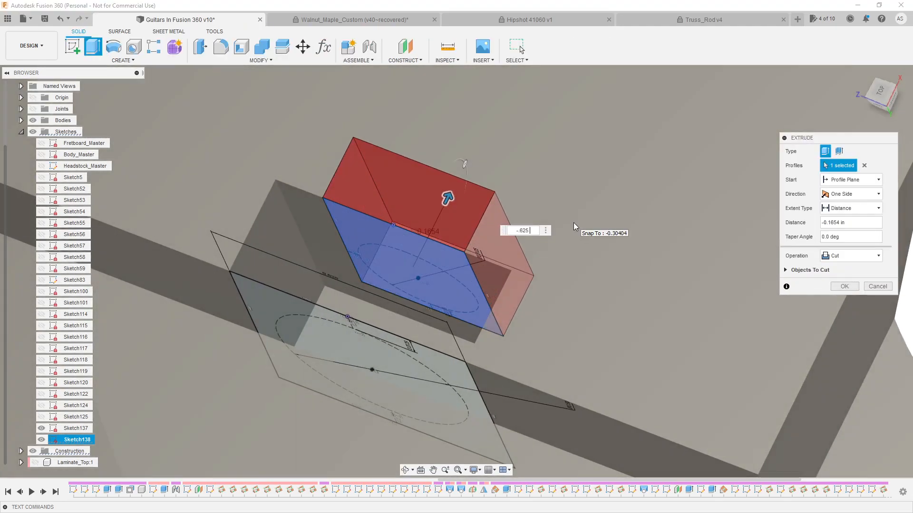
key(Return)
scroll(571, 222, down, 3)
shift+middle_drag(566, 221, 599, 244)
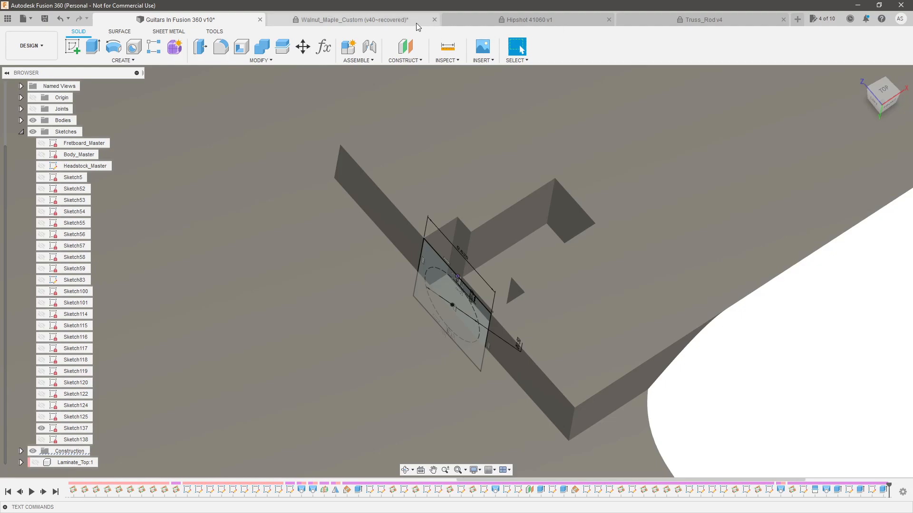
In the truss rod document, measure the distance from the nut shank's end face to the rod's far end
click(680, 21)
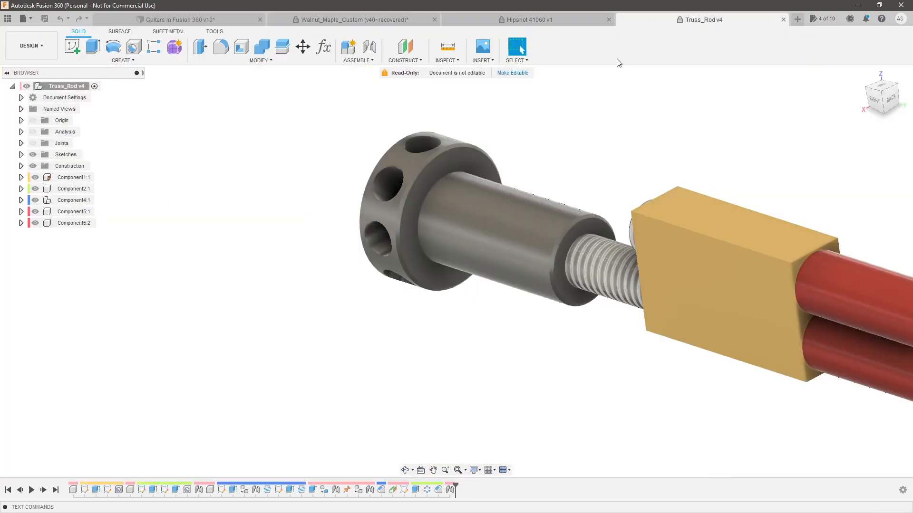
click(448, 47)
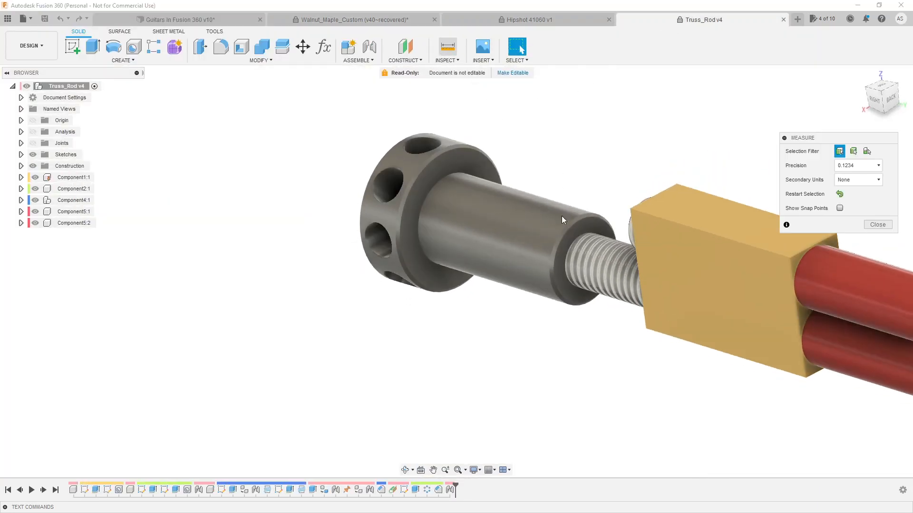
scroll(592, 223, up, 4)
click(575, 212)
scroll(373, 171, down, 4)
shift+middle_drag(373, 170, 460, 125)
scroll(547, 274, down, 3)
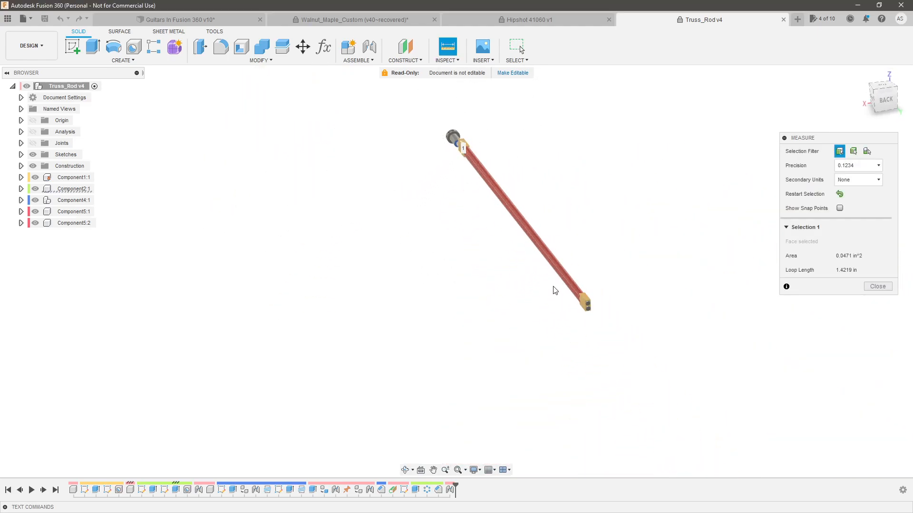
scroll(585, 306, up, 5)
click(579, 301)
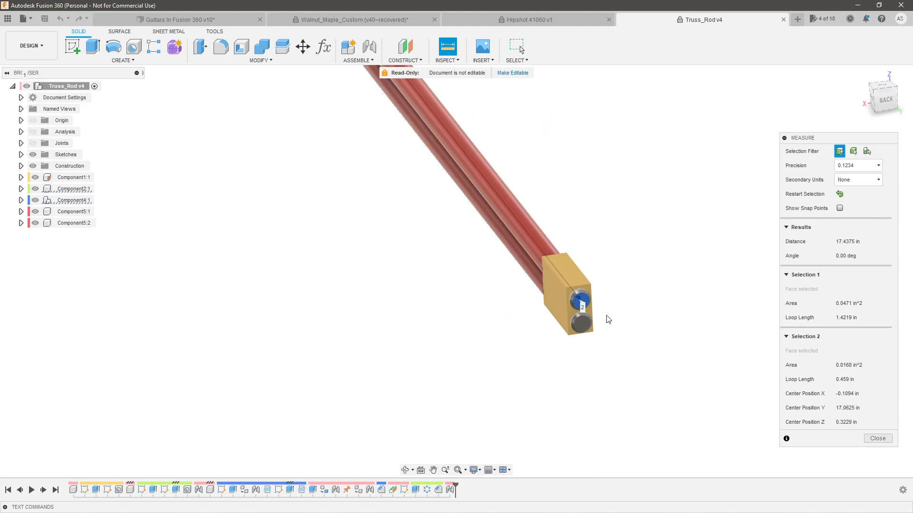
scroll(618, 318, up, 1)
scroll(656, 304, down, 4)
shift+middle_drag(447, 273, 527, 278)
scroll(490, 274, down, 3)
scroll(352, 238, up, 3)
scroll(338, 247, up, 5)
shift+middle_drag(366, 291, 442, 304)
key(Escape)
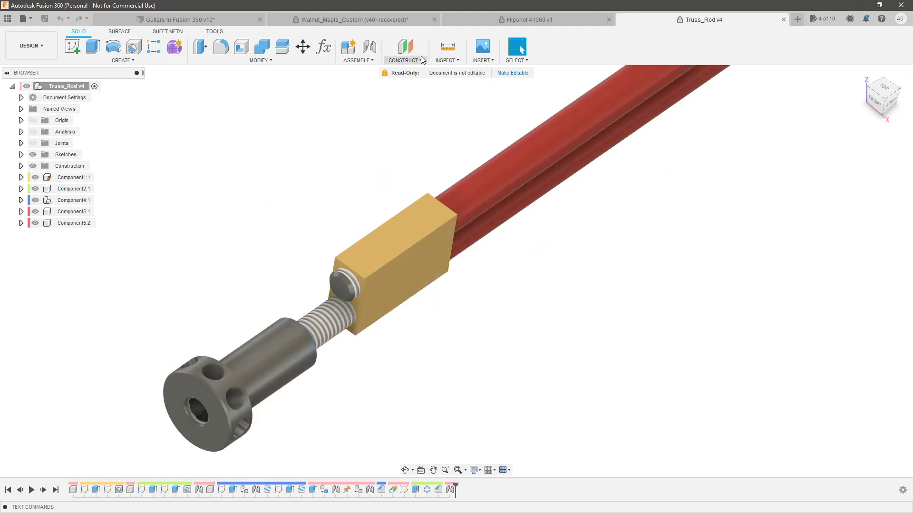
Measure the length of the end block beside the truss rod's nut
click(446, 45)
click(428, 286)
mouse_move(491, 286)
shift+middle_down()
mouse_move(546, 291)
mouse_move(476, 287)
shift+middle_up()
click(477, 286)
shift+middle_drag(582, 274, 513, 256)
key(Escape)
In the guitar model, start a sketch on the end wall of the nut shank channel and draw a small rectangle on it
click(192, 22)
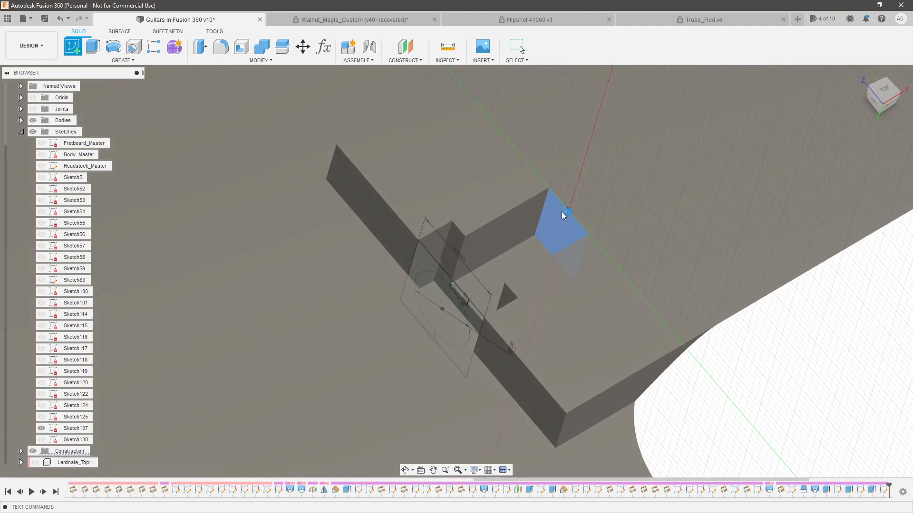
click(563, 214)
mouse_move(513, 223)
shift+middle_down()
mouse_move(487, 264)
mouse_move(473, 221)
mouse_move(459, 238)
shift+middle_up()
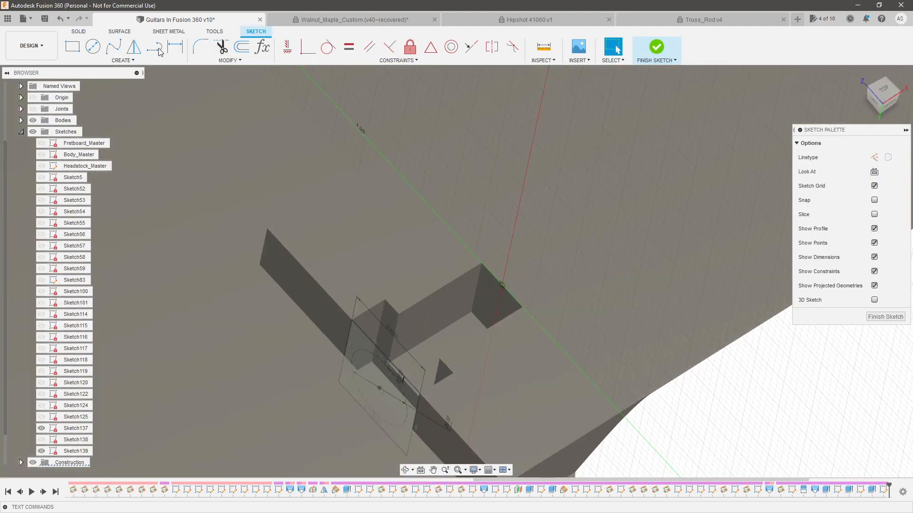
click(72, 46)
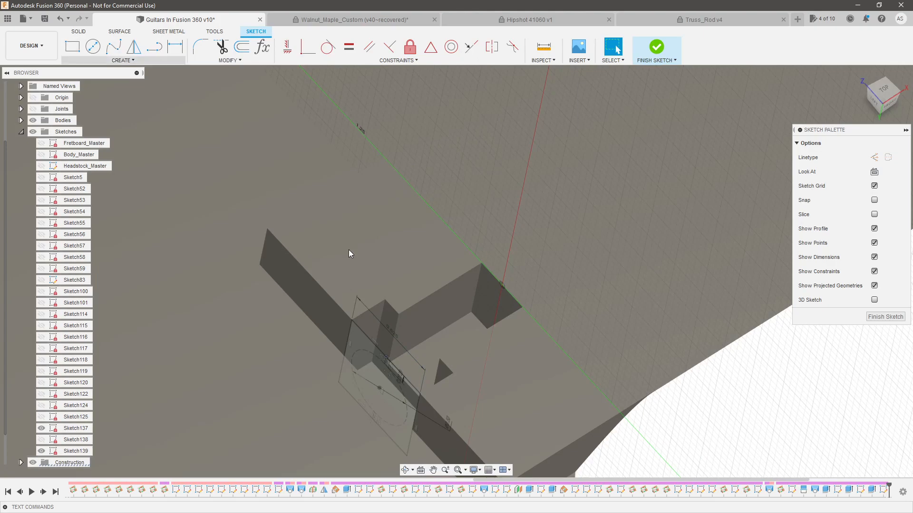
scroll(493, 244, up, 3)
click(514, 324)
key(Escape)
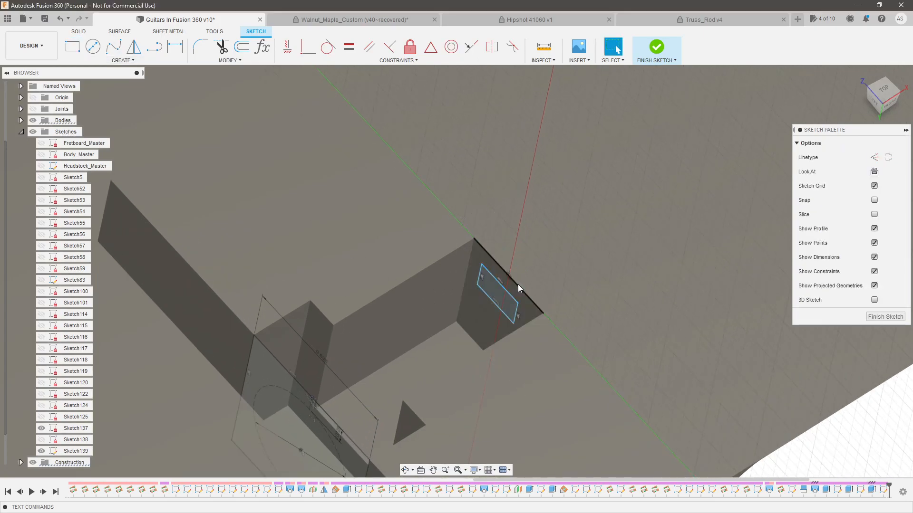
Constrain the rectangle's upper edge to the midpoint of the wall's top edge and stretch the rectangle downward
click(518, 286)
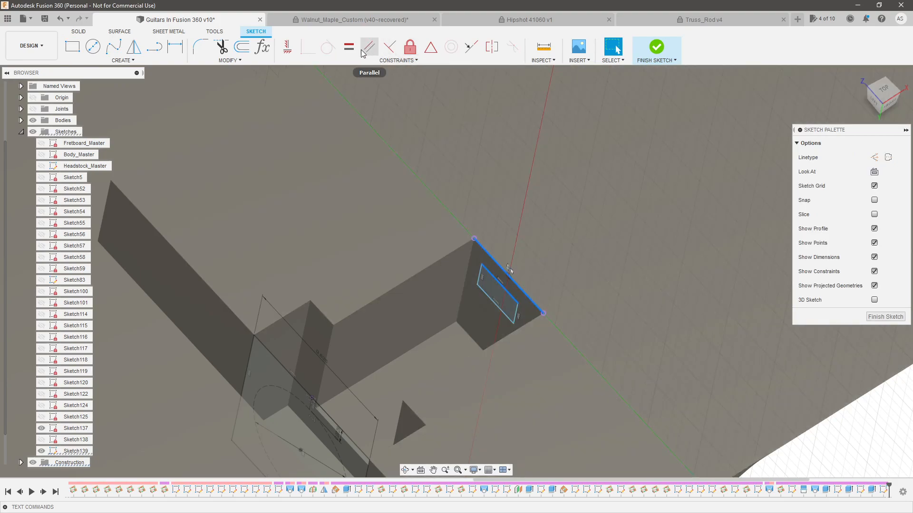
click(433, 53)
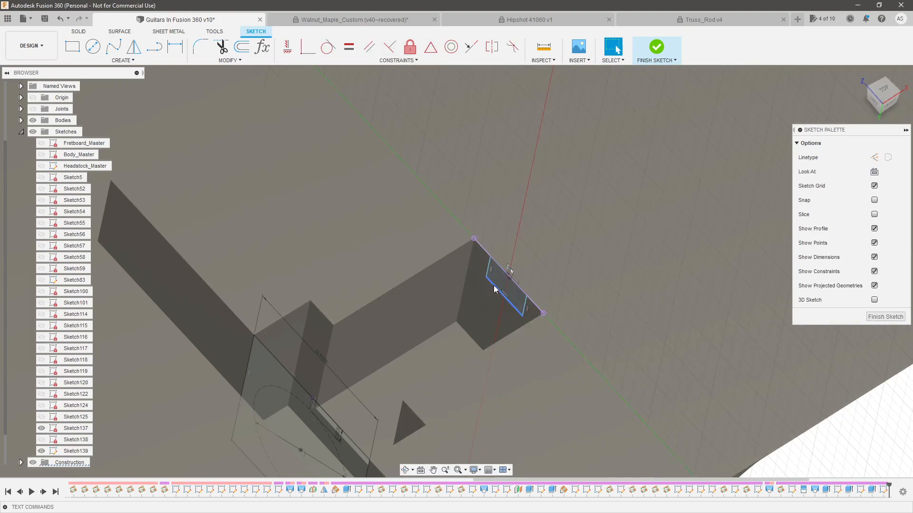
drag(494, 287, 489, 310)
key(d)
click(517, 245)
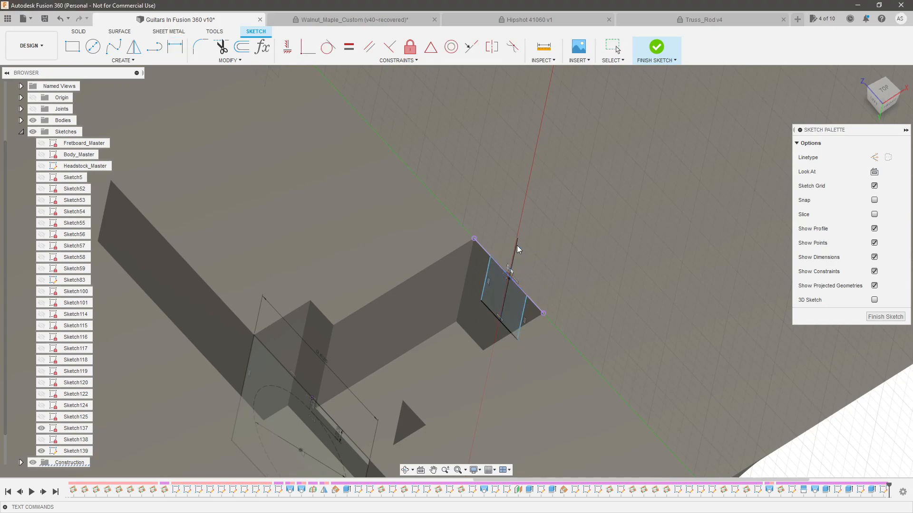
key(Escape)
key(Escape)
key(ctrl+z)
Dimension the width of the rectangle on the shank channel's end wall
key(d)
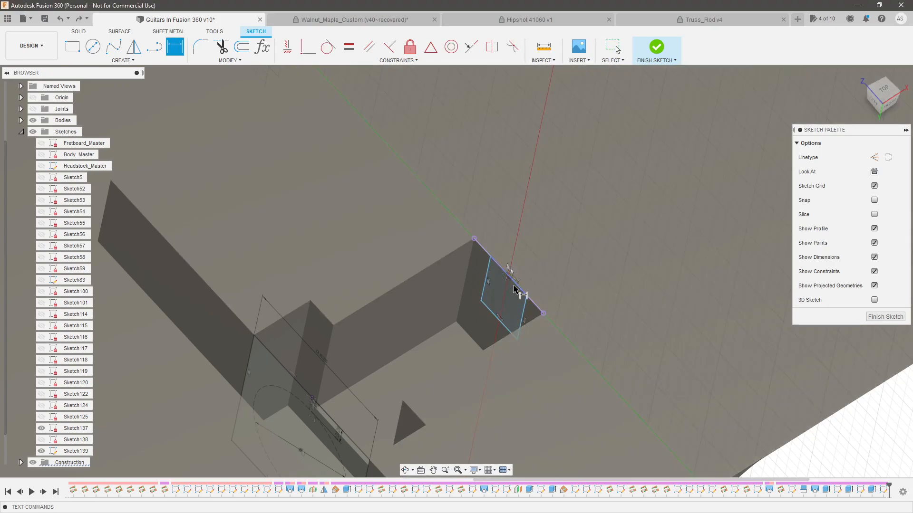
double_click(518, 255)
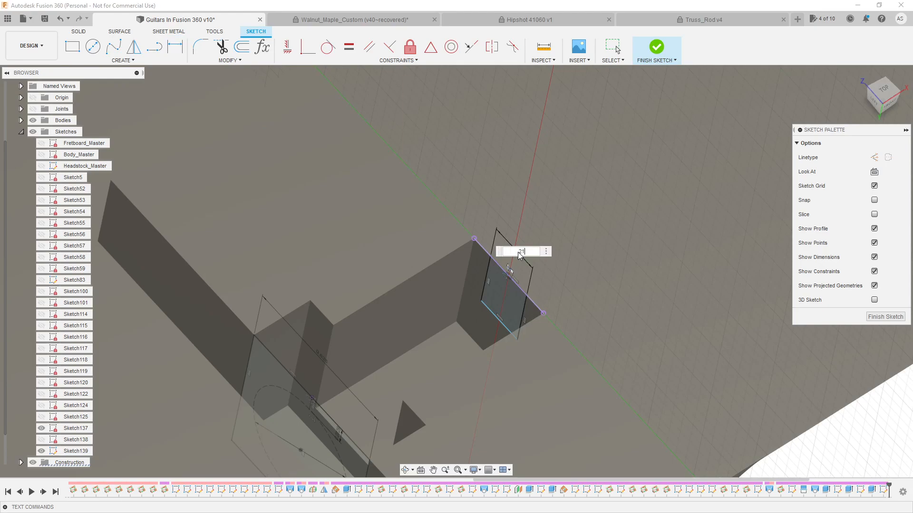
key(Return)
key(Escape)
mouse_move(518, 252)
shift+middle_down()
mouse_move(537, 212)
mouse_move(548, 61)
shift+middle_up()
In the truss rod document, measure the width and height of the end block next to the nut
click(663, 23)
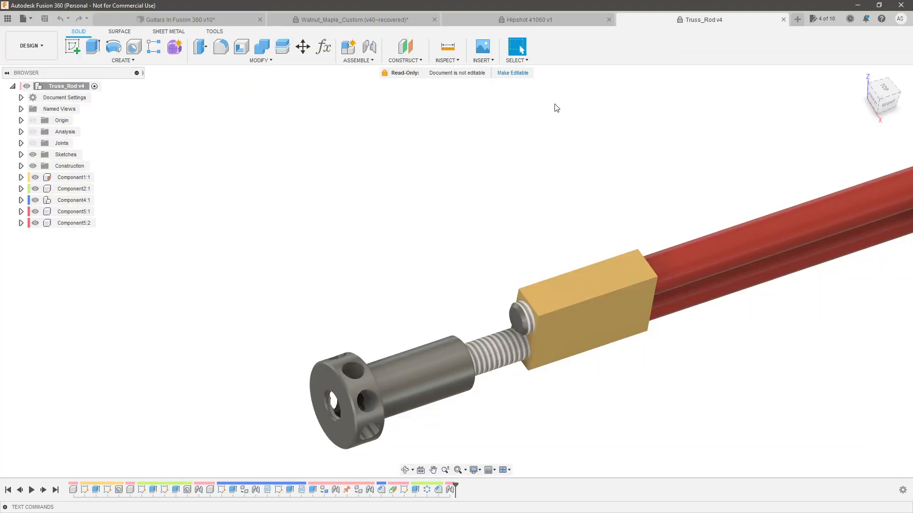
click(452, 52)
click(529, 299)
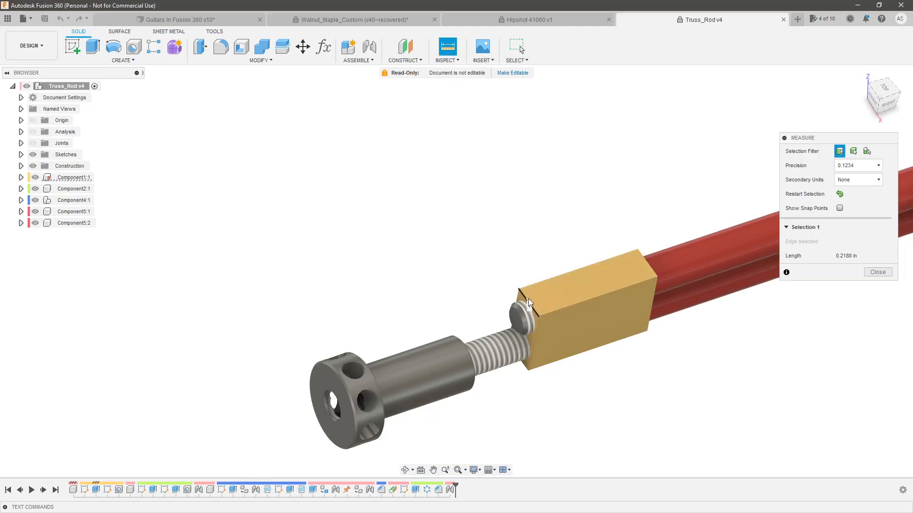
key(Escape)
key(i)
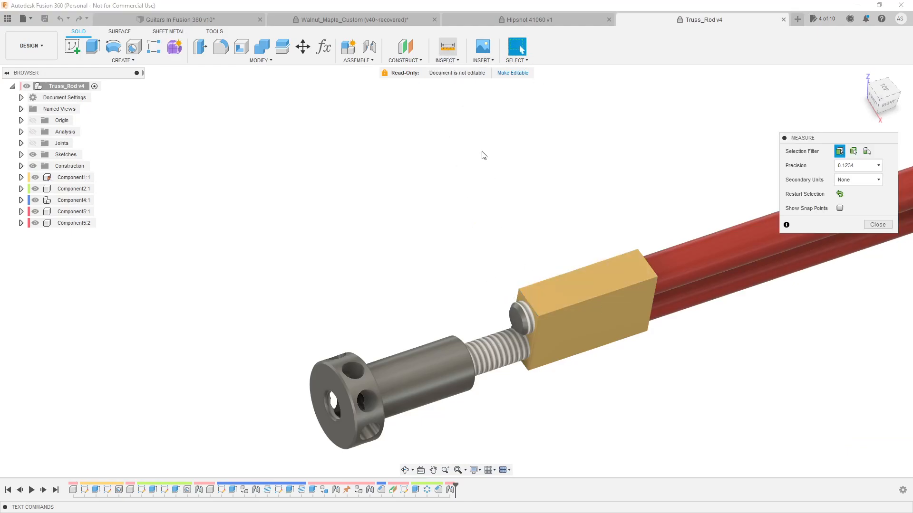
shift+middle_drag(470, 126, 439, 216)
scroll(476, 297, up, 3)
shift+middle_drag(481, 266, 527, 257)
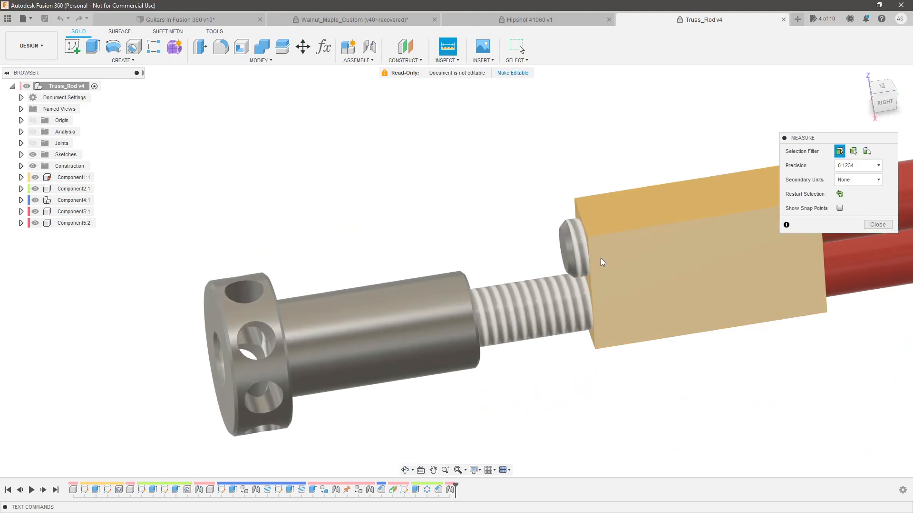
click(590, 270)
key(Escape)
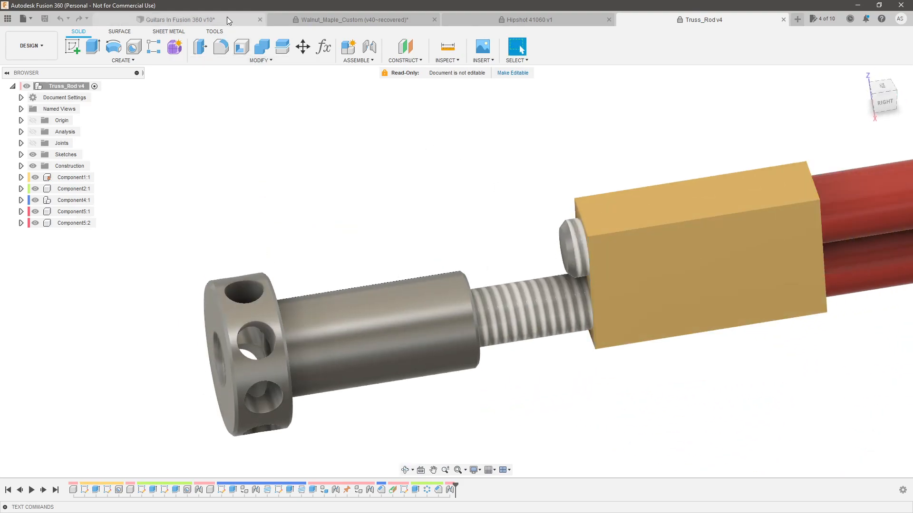
In the guitar model, dimension the height of the rectangle on the shank channel's end wall as 0.4375 in
click(226, 19)
click(476, 276)
key(d)
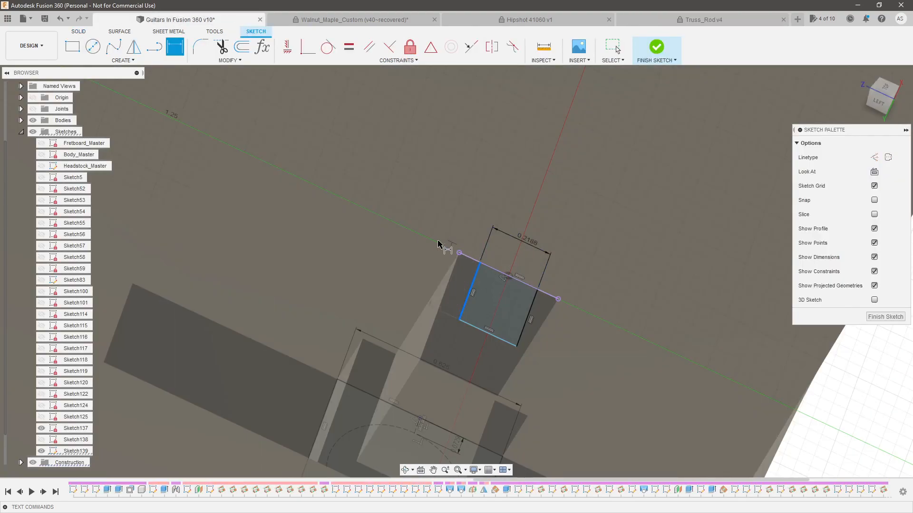
click(421, 256)
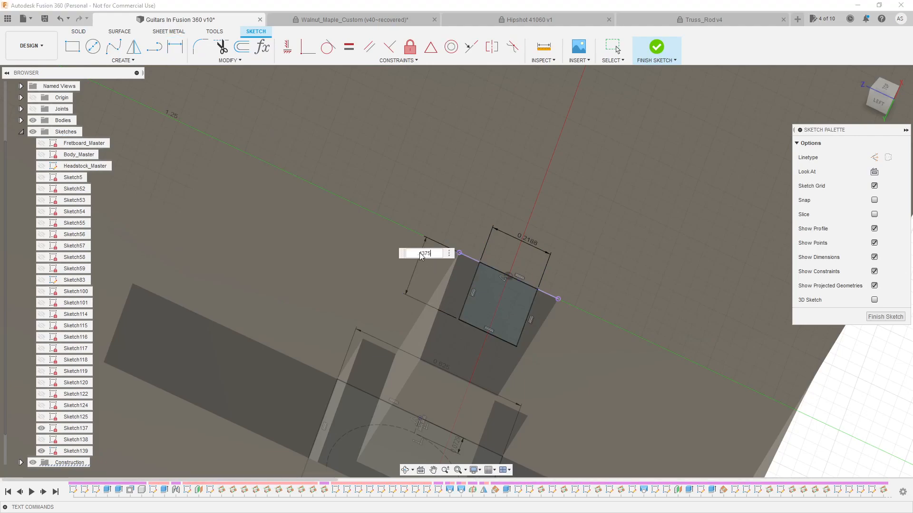
key(Return)
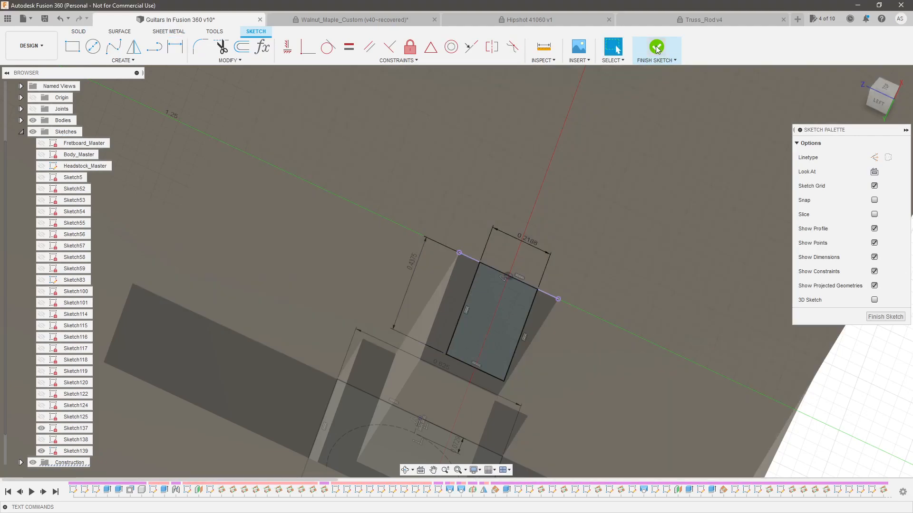
In the truss rod document, measure the distance from the nut shank's inner end face to the far end of the rod
click(686, 21)
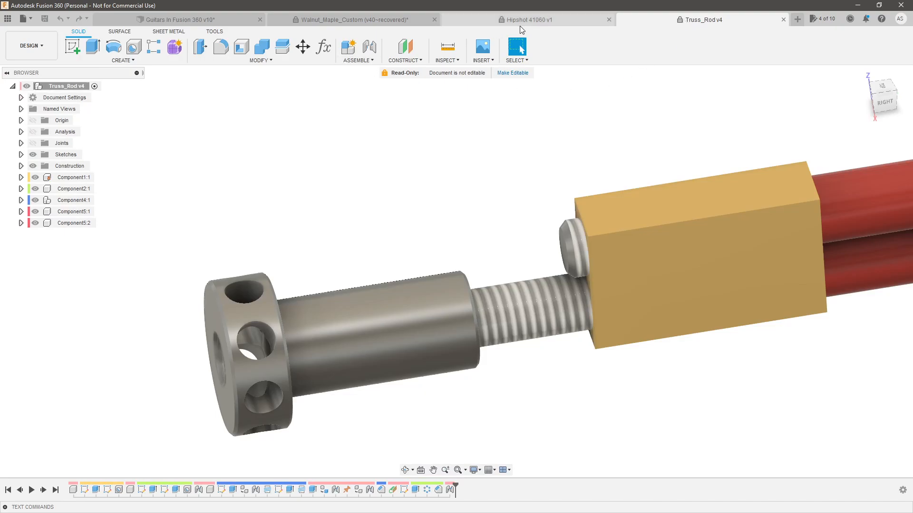
click(454, 47)
shift+middle_drag(533, 205, 430, 209)
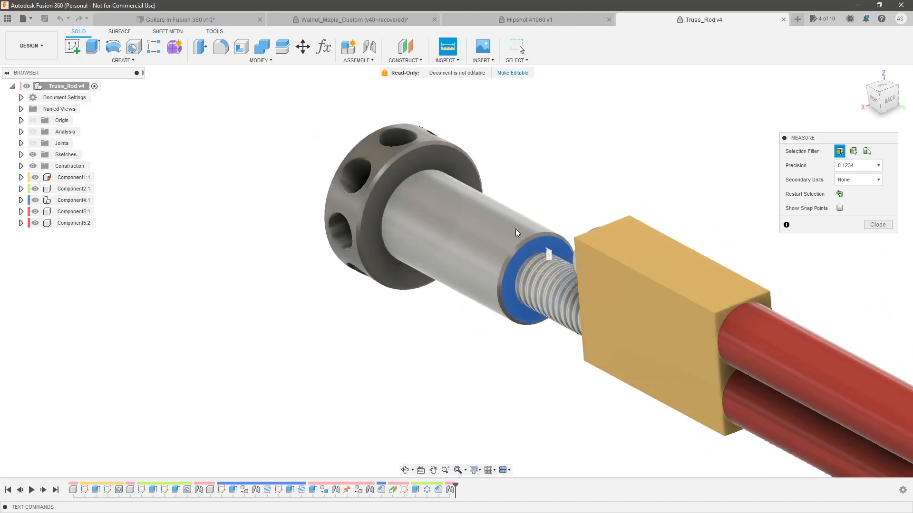
click(535, 244)
scroll(364, 147, down, 4)
scroll(413, 140, down, 8)
scroll(700, 295, up, 10)
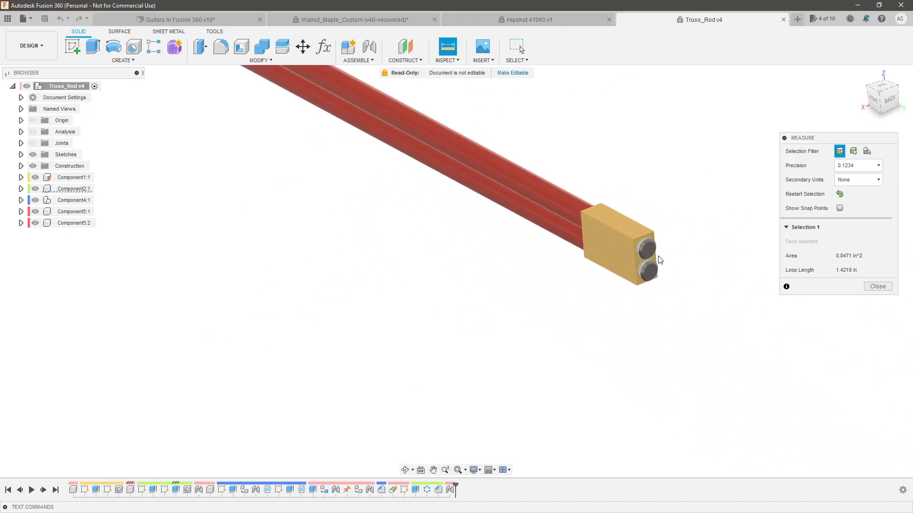
click(642, 247)
scroll(642, 252, down, 6)
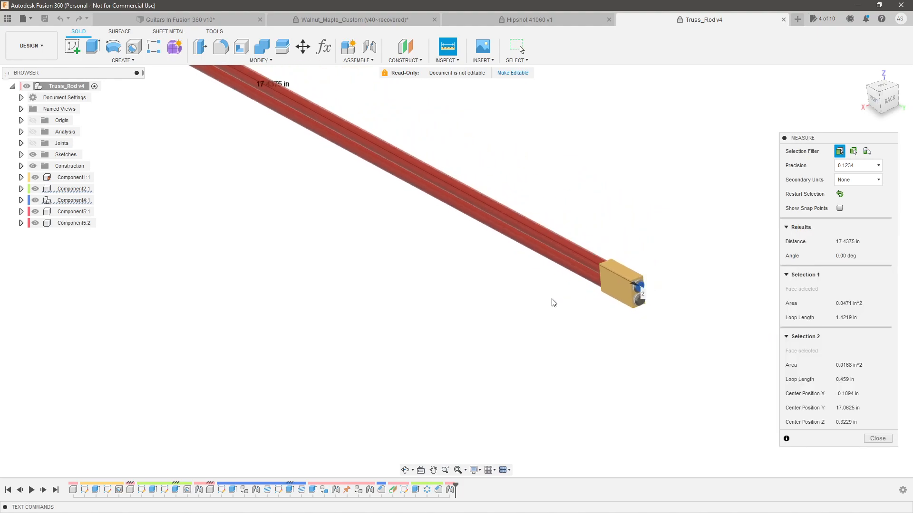
key(Escape)
In the guitar model, cut-extrude the rectangle -17.4375 in along the neck to form the rod channel
click(227, 21)
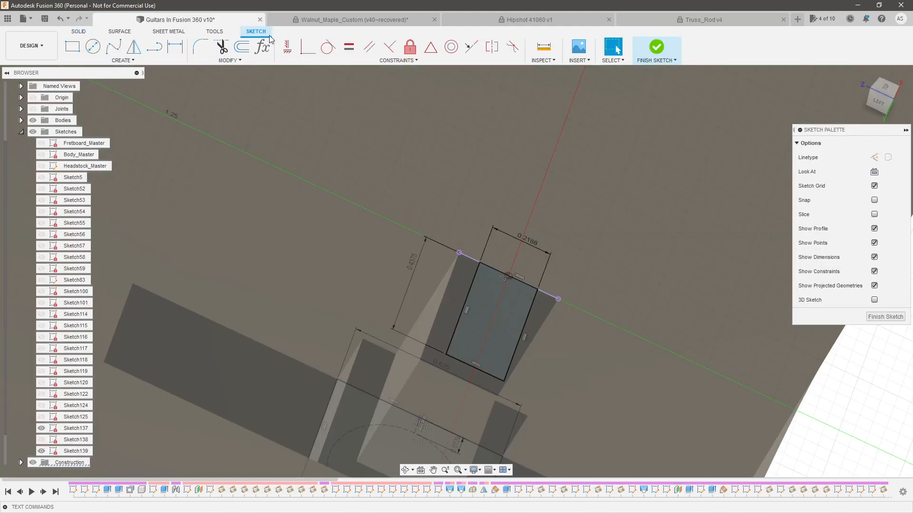
key(e)
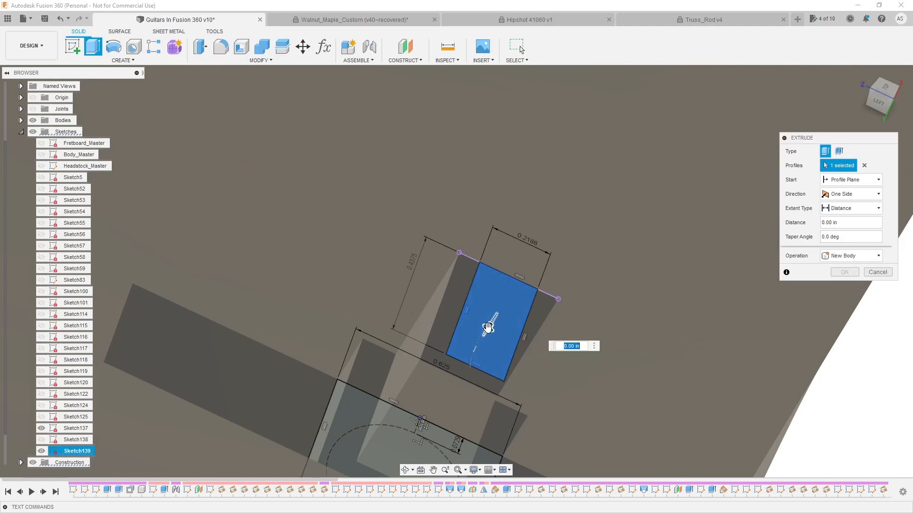
drag(490, 324, 559, 263)
text(-17.)
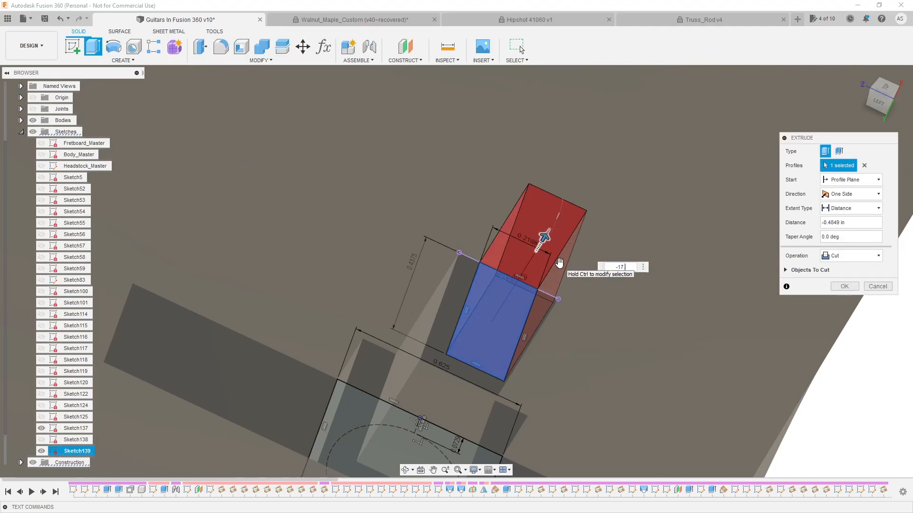
text(4375)
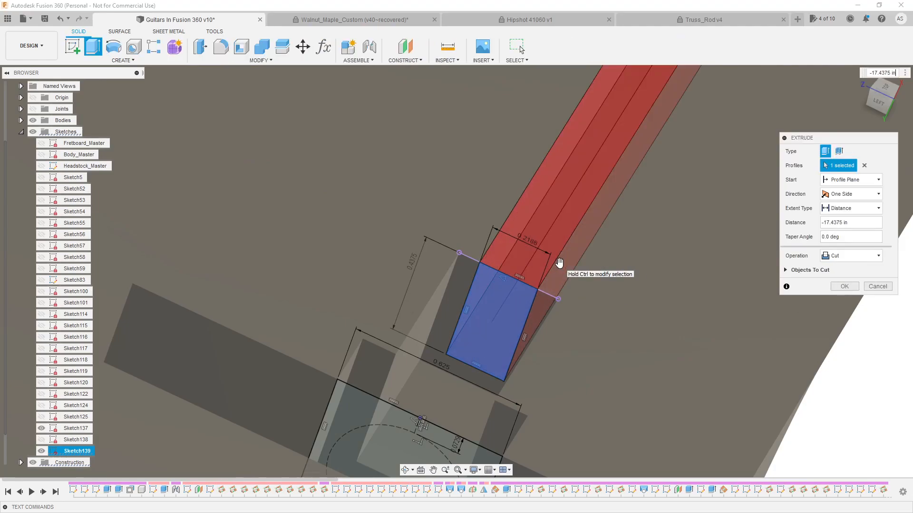
key(Return)
Hide all sketches and collapse their folder to inspect the finished truss rod channel in the neck
scroll(514, 282, down, 5)
mouse_move(607, 263)
shift+middle_down()
mouse_move(673, 268)
mouse_move(607, 317)
shift+middle_up()
scroll(613, 290, down, 8)
scroll(765, 114, up, 5)
scroll(683, 252, down, 5)
shift+middle_drag(695, 259, 506, 296)
scroll(506, 296, up, 5)
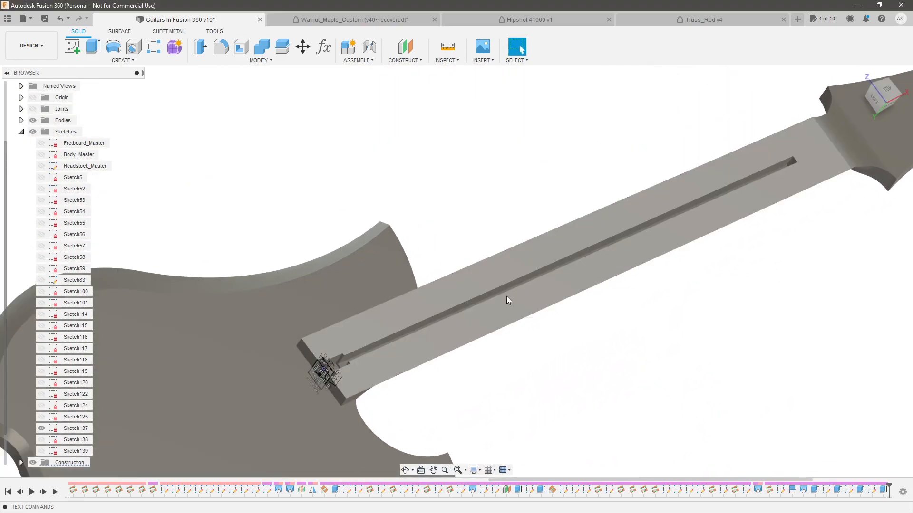
click(33, 132)
click(21, 131)
scroll(323, 340, up, 5)
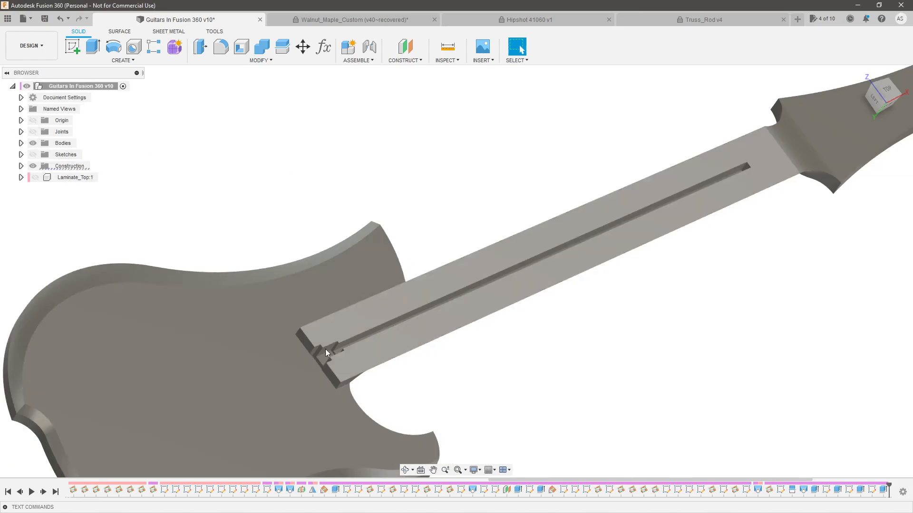
shift+middle_drag(310, 346, 301, 345)
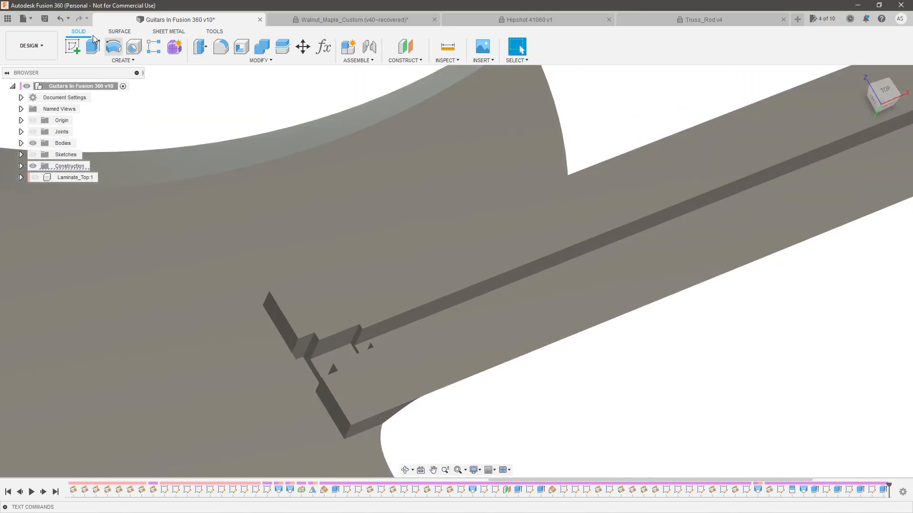
Insert the Truss_Rod design into the guitar model and rotate it -90 degrees about Z beside the neck
click(7, 20)
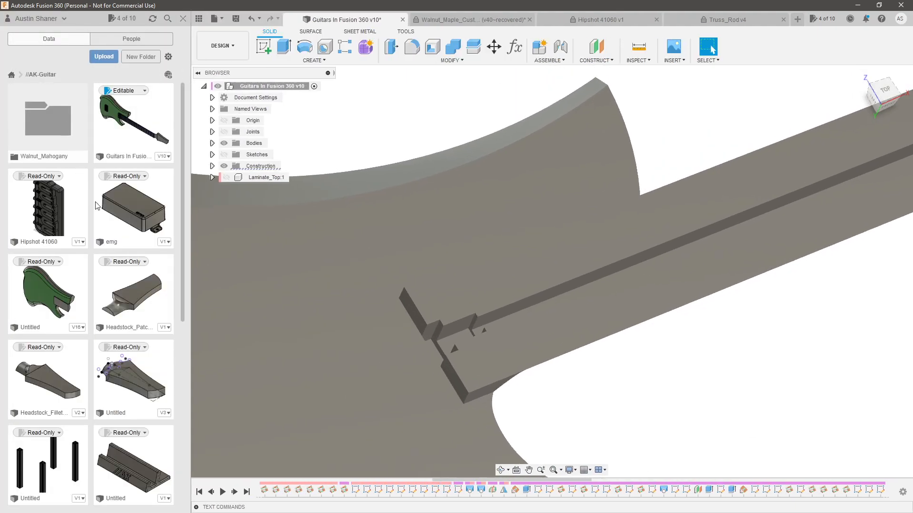
scroll(104, 237, down, 7)
drag(132, 237, 613, 148)
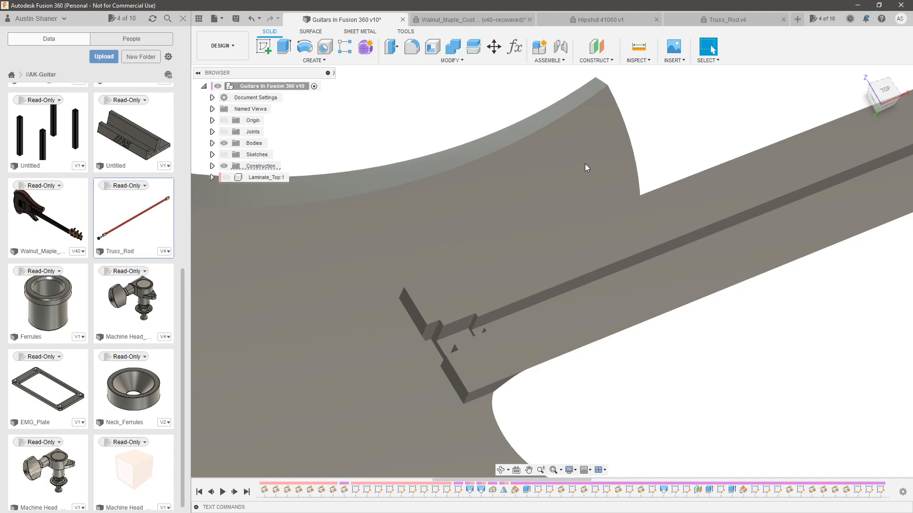
scroll(564, 258, up, 3)
mouse_move(564, 258)
shift+middle_down()
mouse_move(549, 230)
mouse_move(556, 259)
shift+middle_up()
drag(594, 179, 563, 178)
mouse_move(619, 219)
mouse_down()
mouse_move(621, 208)
mouse_move(614, 221)
mouse_up()
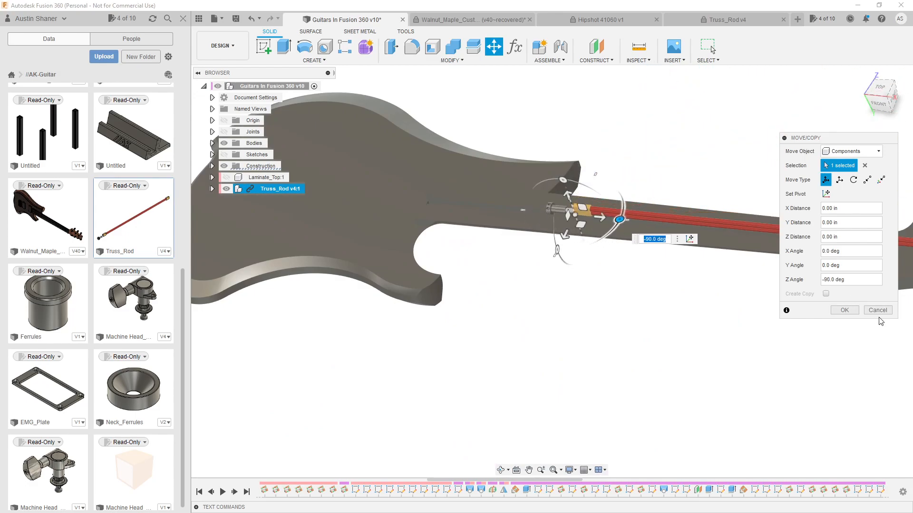
click(845, 310)
Show the sketches again and make Sketch138 and Sketch139 visible as well
scroll(585, 240, up, 8)
scroll(463, 192, down, 6)
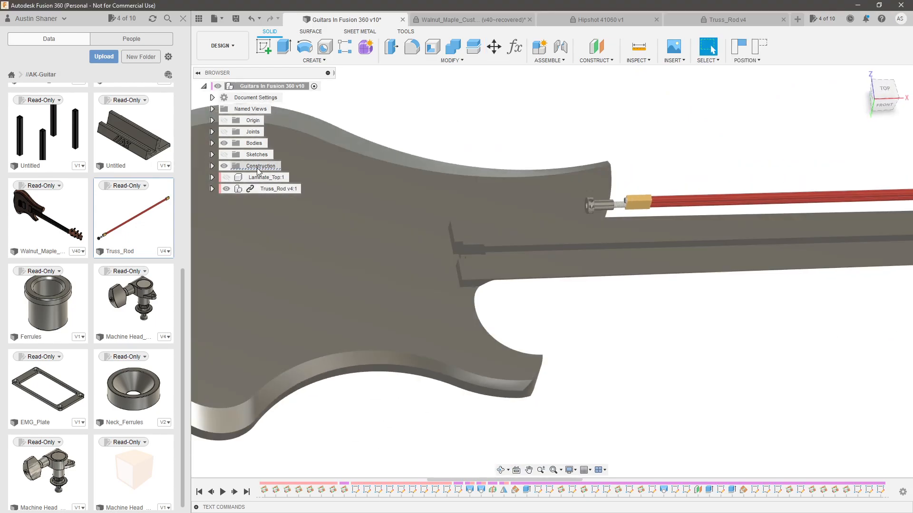
scroll(478, 264, up, 4)
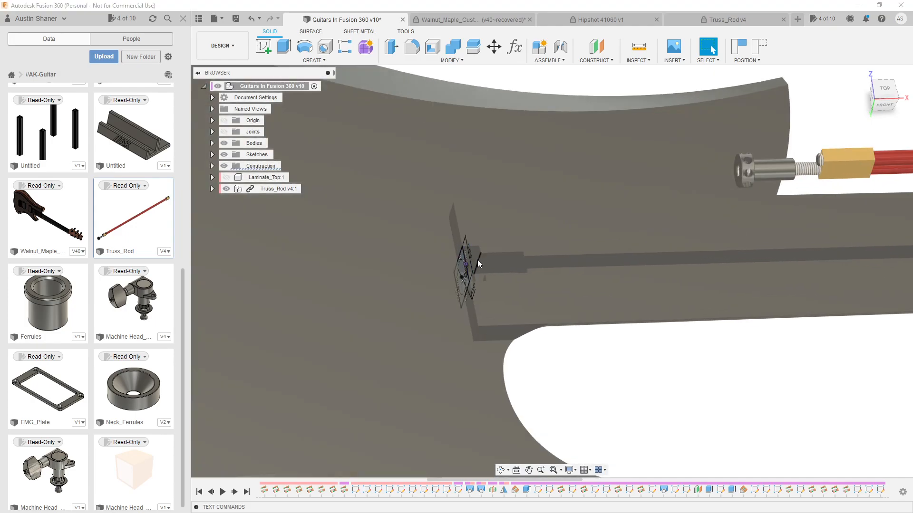
scroll(479, 264, down, 5)
scroll(692, 192, up, 4)
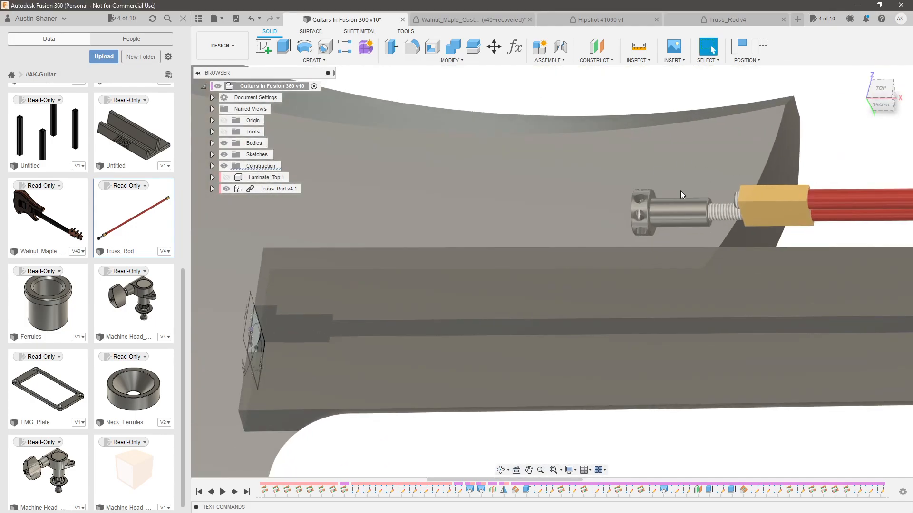
scroll(692, 192, down, 3)
scroll(229, 169, down, 2)
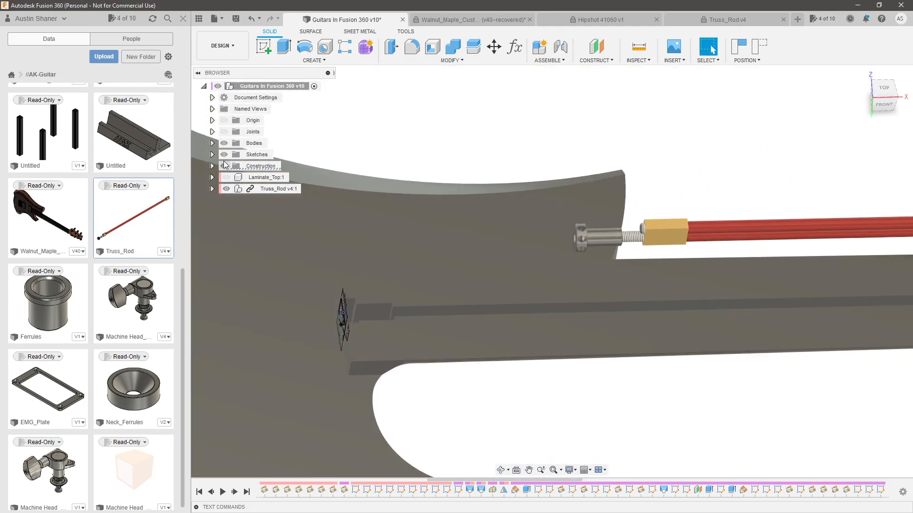
click(212, 155)
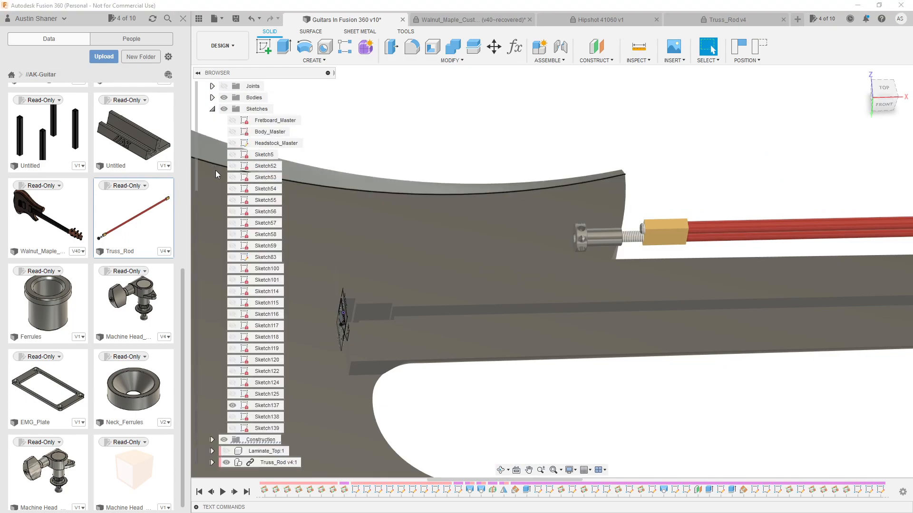
click(233, 417)
click(233, 428)
Joint the truss rod's nut to the circle in the nut shank channel sketch at a 180-degree angle, and hide all sketches
scroll(485, 267, up, 3)
shift+middle_drag(485, 267, 392, 293)
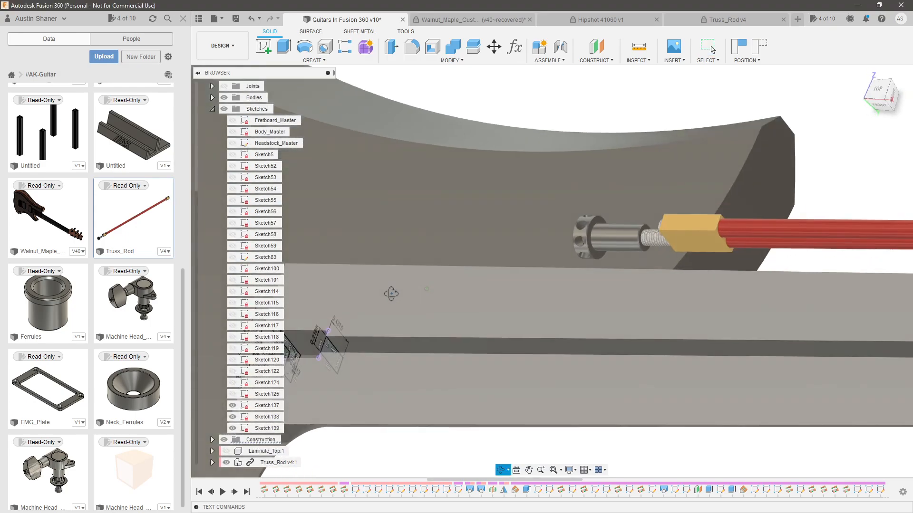
scroll(593, 242, up, 3)
scroll(593, 243, down, 3)
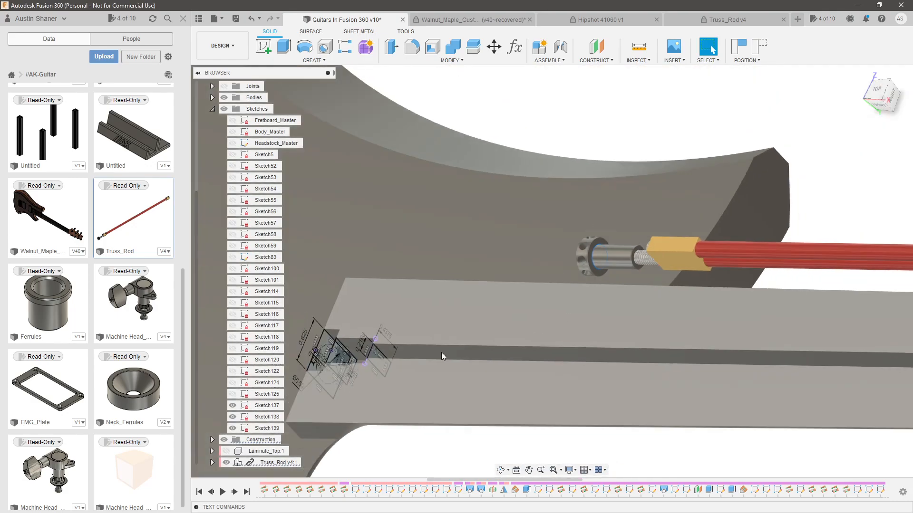
scroll(328, 347, up, 3)
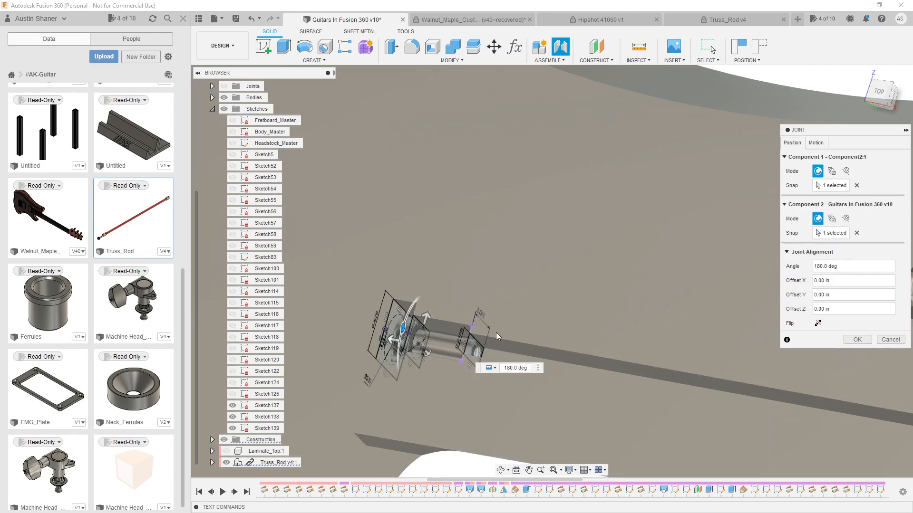
scroll(416, 323, up, 5)
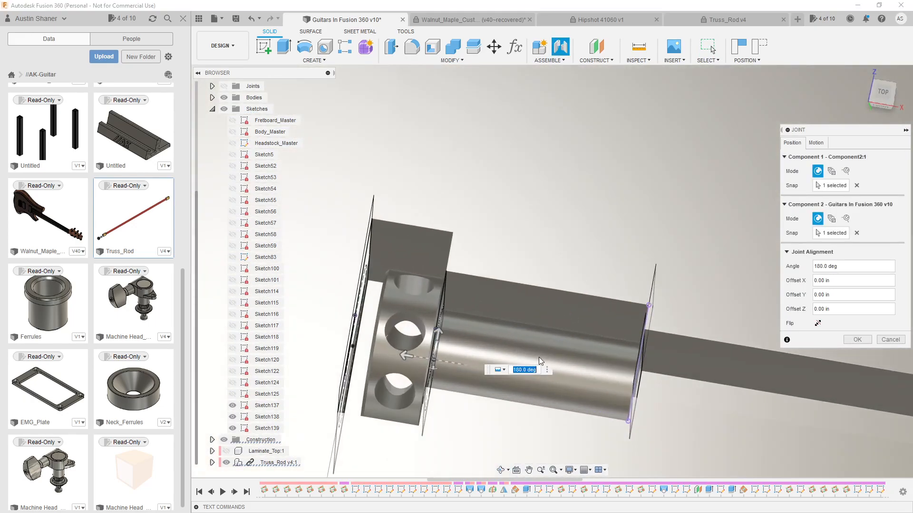
shift+middle_drag(403, 289, 363, 283)
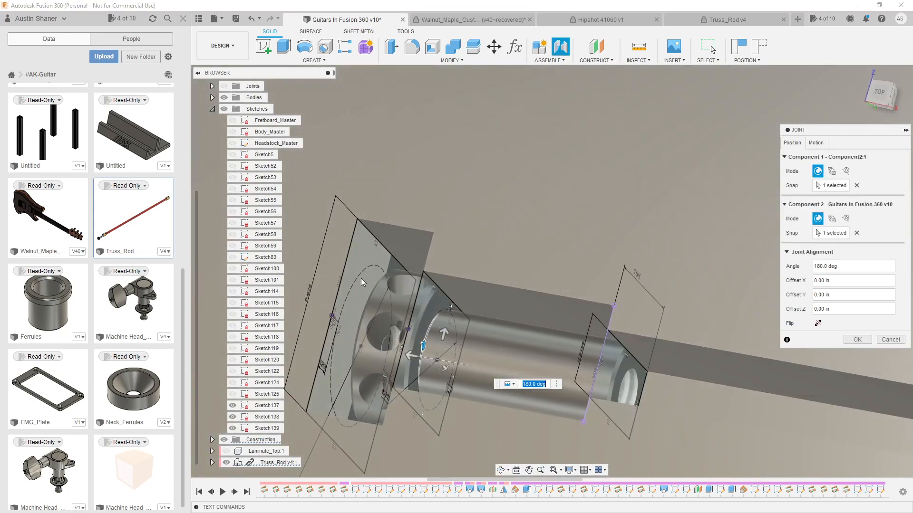
scroll(386, 269, down, 4)
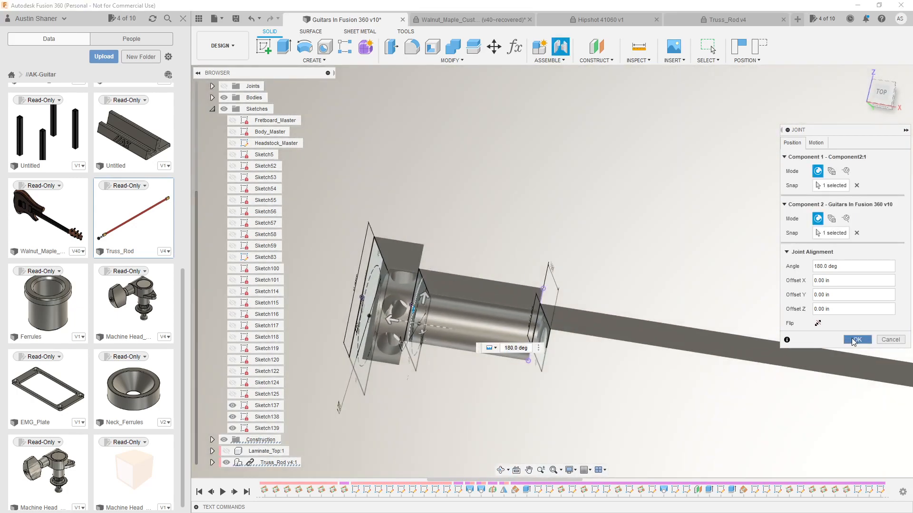
click(855, 340)
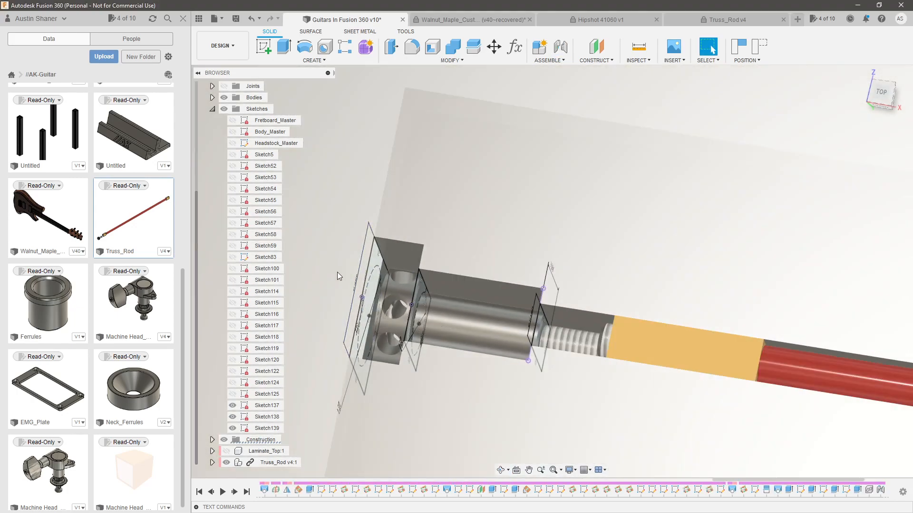
click(230, 110)
Examine how the truss rod's nut, end block and rods sit in the neck channel
scroll(378, 293, up, 10)
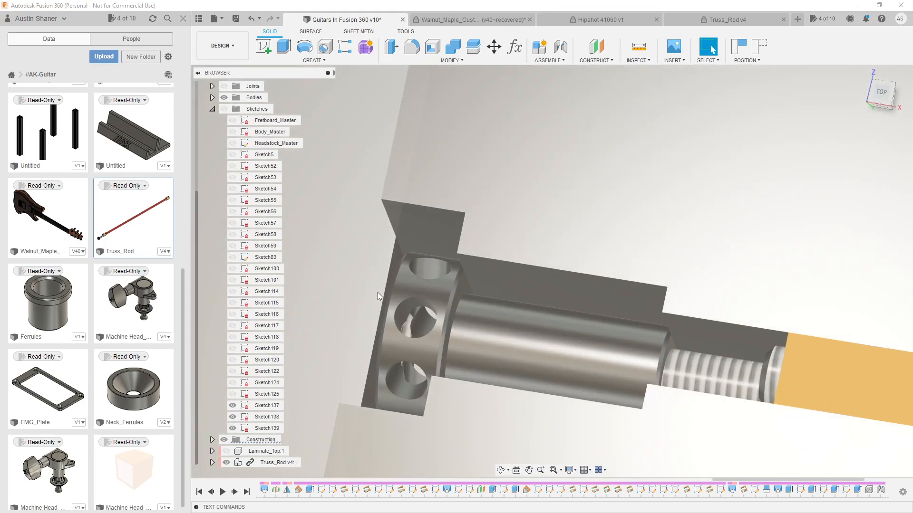
scroll(549, 284, down, 8)
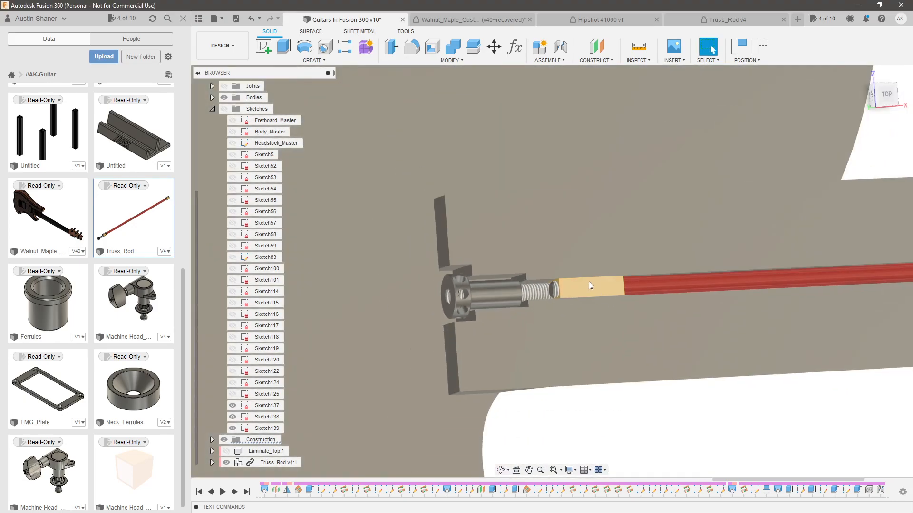
shift+middle_drag(573, 320, 508, 338)
scroll(506, 336, up, 5)
shift+middle_drag(525, 350, 516, 324)
scroll(516, 324, down, 3)
scroll(504, 340, up, 5)
shift+middle_drag(487, 377, 561, 362)
shift+middle_drag(507, 335, 551, 299)
scroll(419, 294, up, 3)
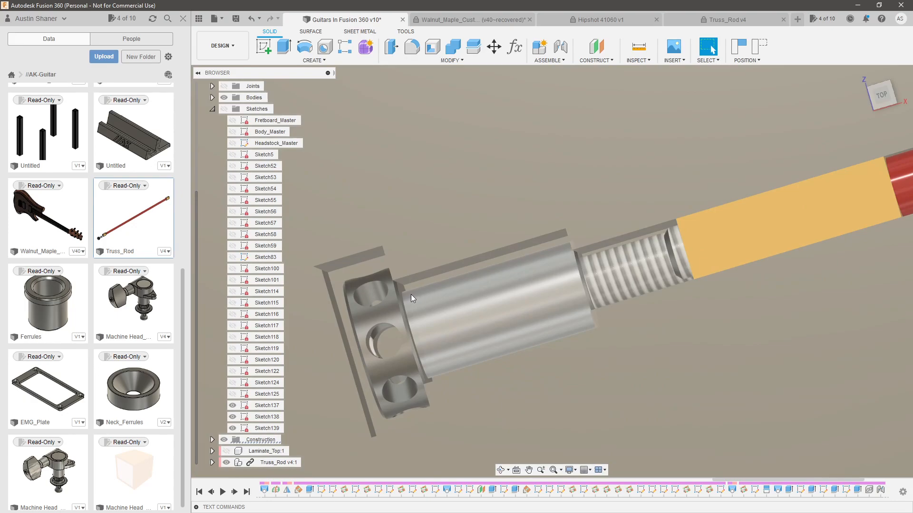
scroll(464, 288, down, 3)
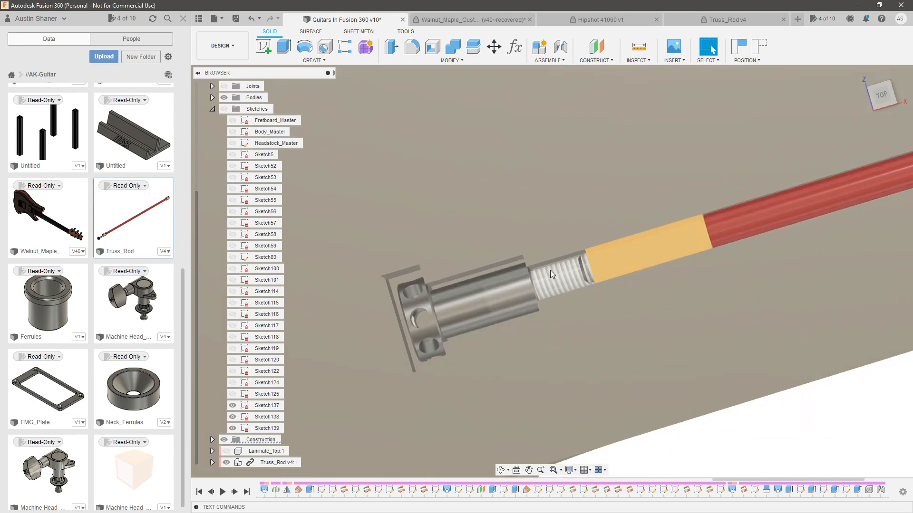
scroll(549, 270, up, 2)
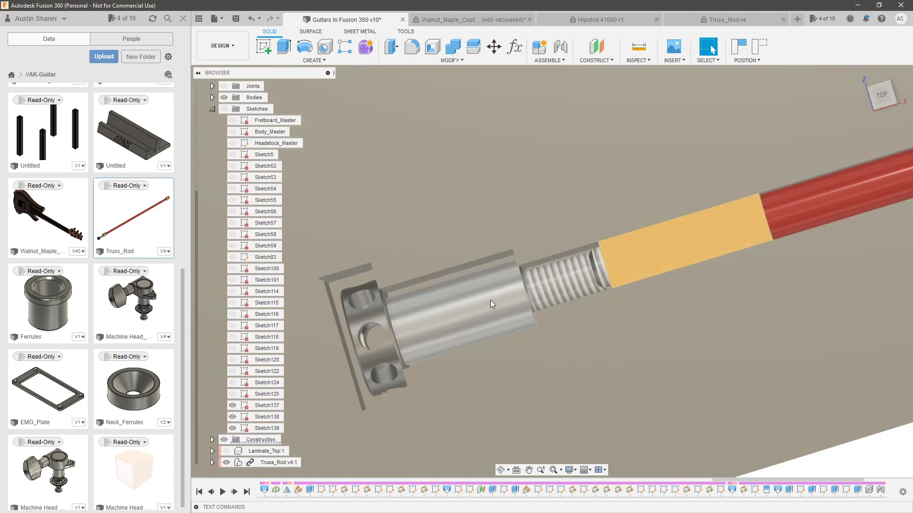
scroll(491, 300, down, 5)
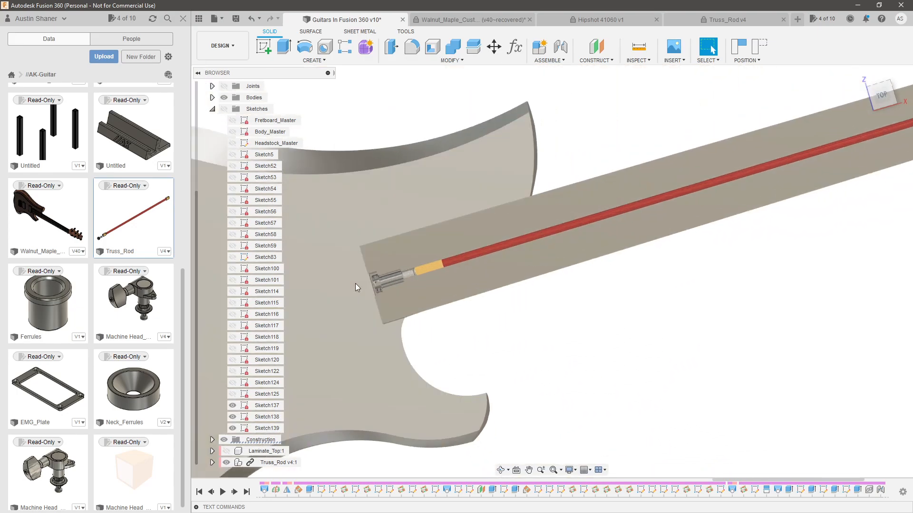
Inspect the fit of the truss rod's adjustment nut and far end block inside the neck channel
scroll(358, 282, up, 10)
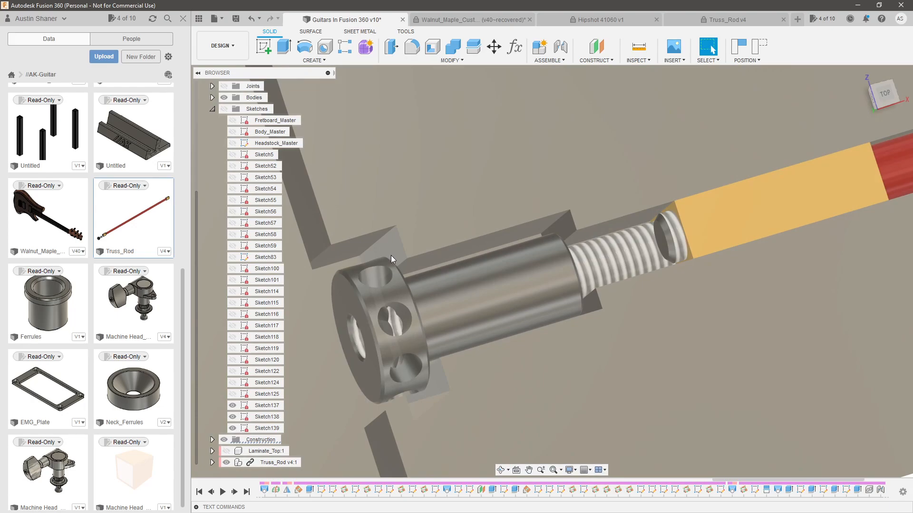
scroll(390, 255, down, 10)
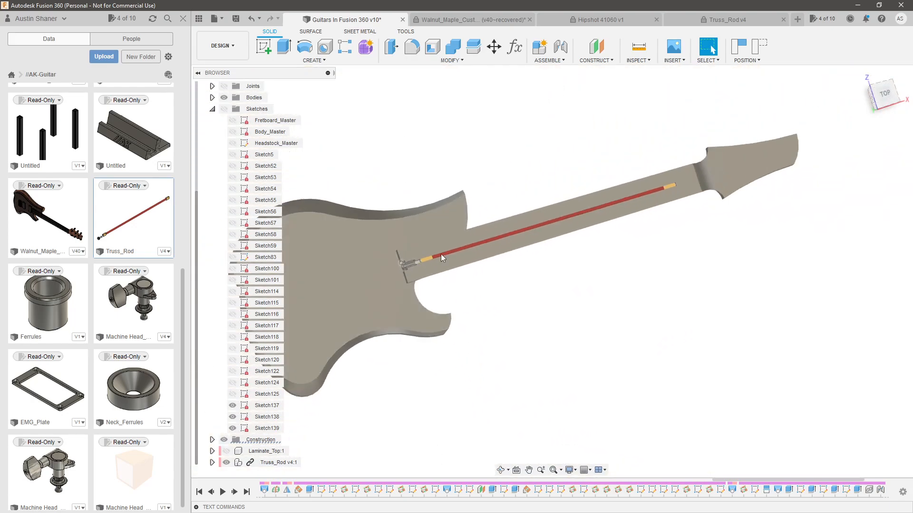
scroll(647, 190, up, 10)
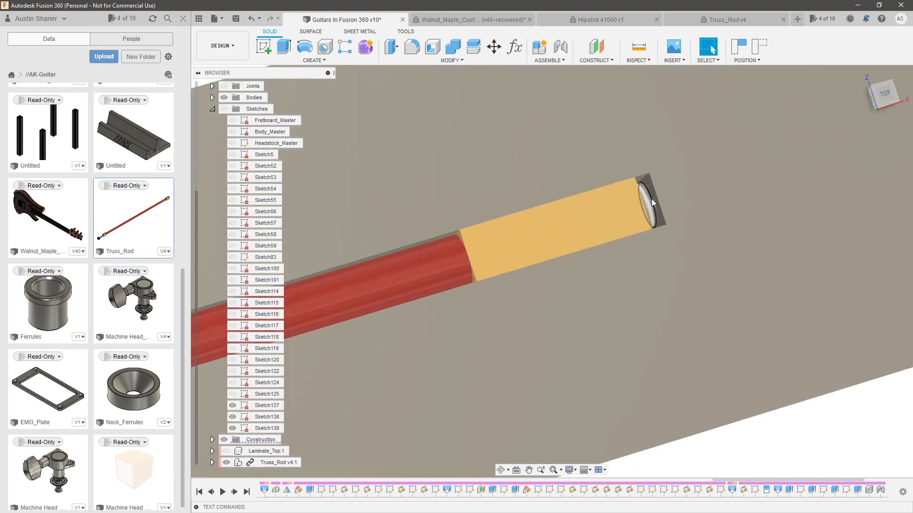
shift+middle_drag(649, 196, 644, 184)
scroll(726, 234, down, 10)
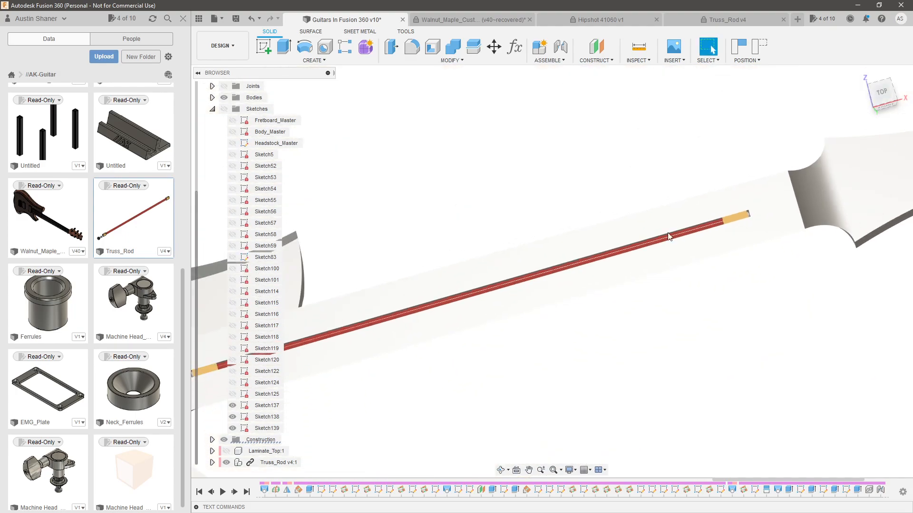
shift+middle_drag(546, 308, 595, 294)
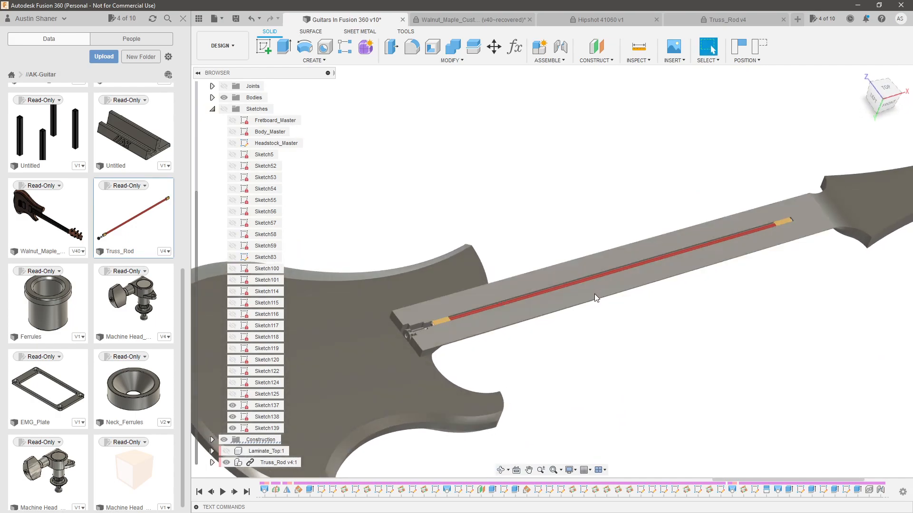
Collapse the sketches folder and create a new internal component named Fretboard
click(212, 109)
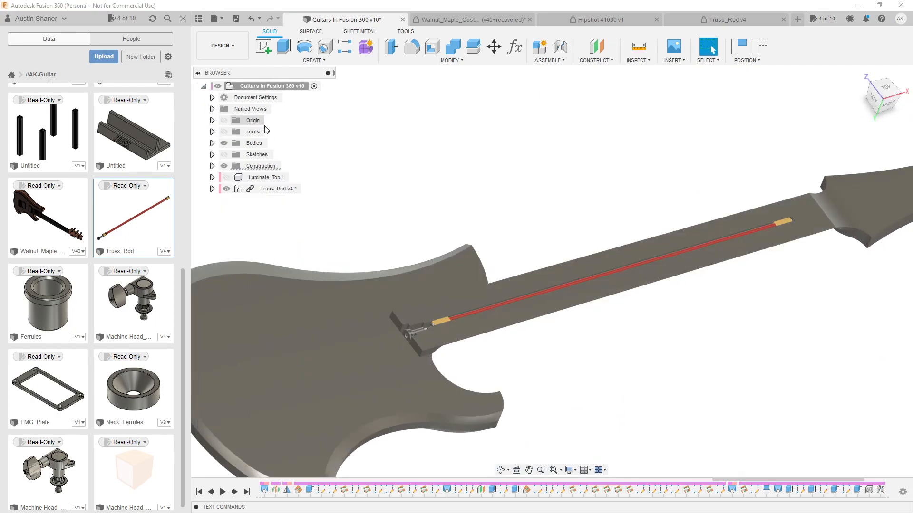
shift+middle_drag(487, 212, 529, 273)
scroll(579, 346, up, 4)
mouse_move(579, 347)
shift+middle_down()
mouse_move(550, 328)
mouse_move(569, 336)
shift+middle_up()
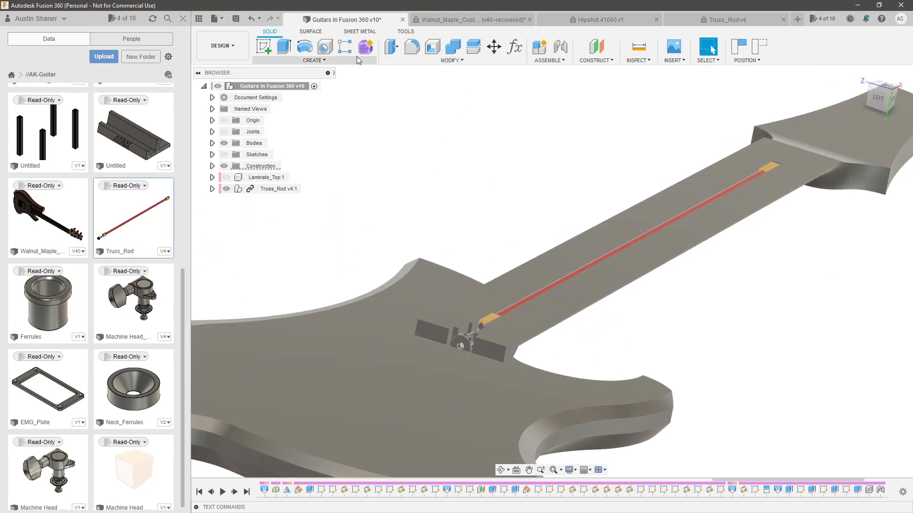
click(287, 59)
click(304, 71)
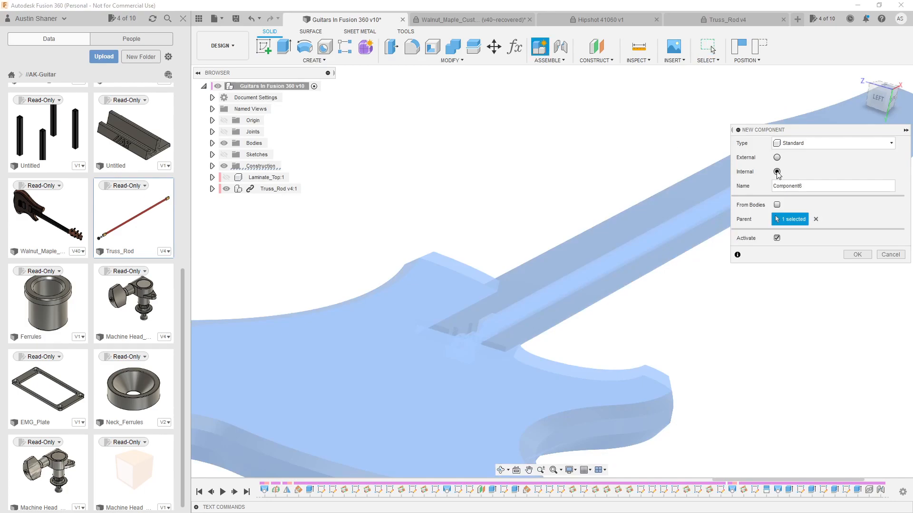
text(Fretboard)
key(Return)
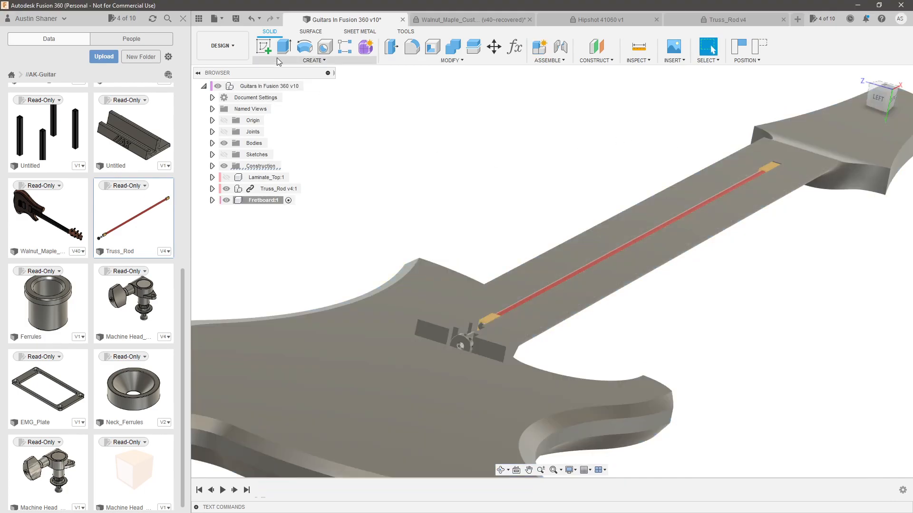
Start a sketch on the end face of the neck heel, continuing without capturing the moved components' position
click(265, 47)
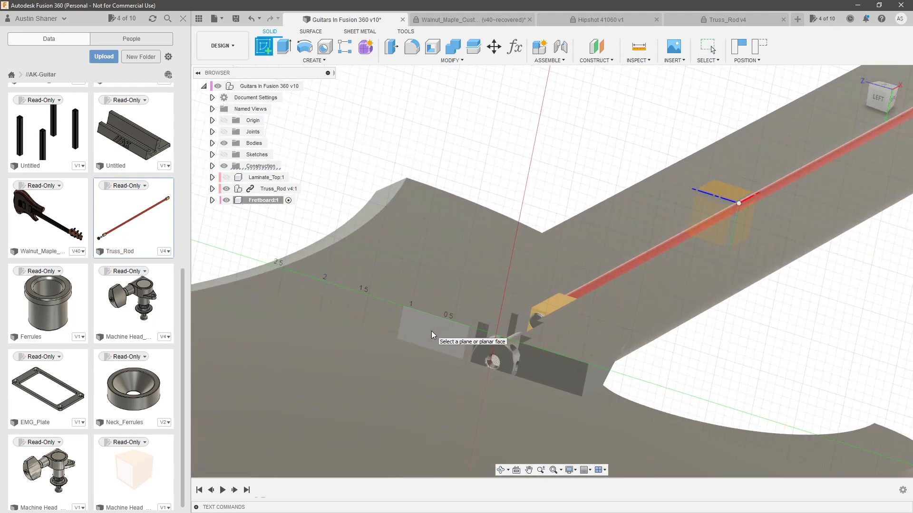
click(432, 335)
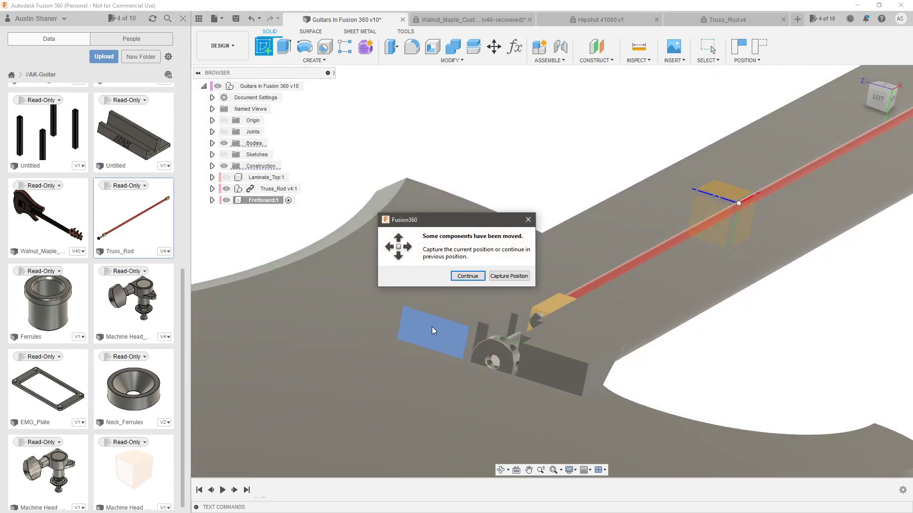
click(467, 277)
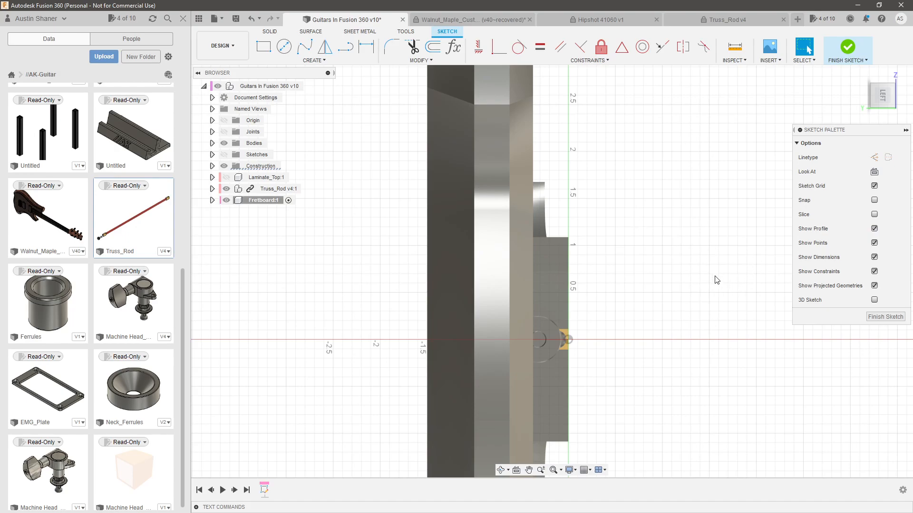
mouse_move(439, 242)
shift+middle_down()
mouse_move(619, 236)
mouse_move(523, 210)
shift+middle_up()
scroll(523, 209, down, 8)
click(882, 104)
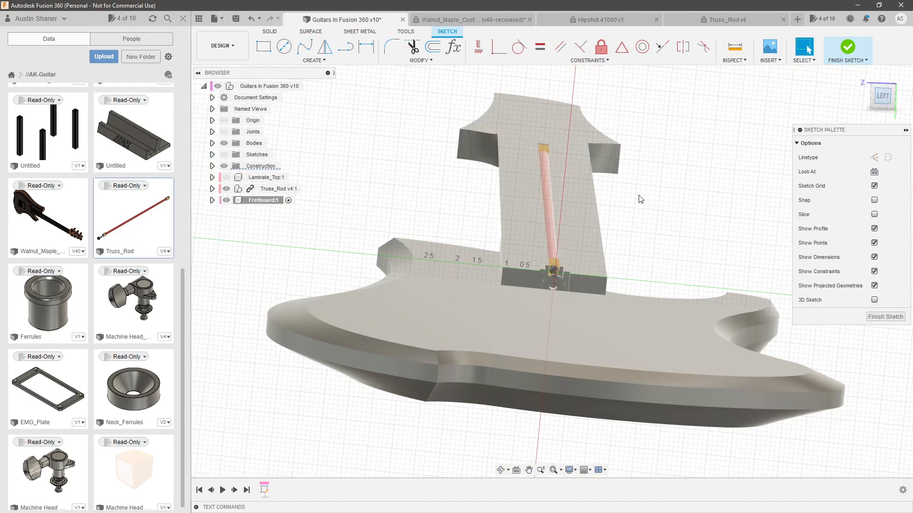
Project the lower edge of the truss rod nut recess on the heel face into the sketch
scroll(512, 286, up, 6)
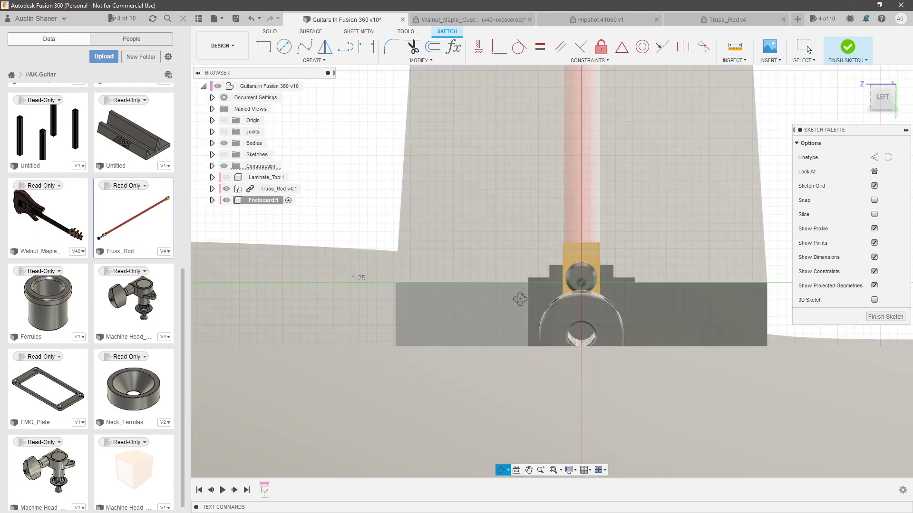
shift+middle_drag(520, 299, 521, 304)
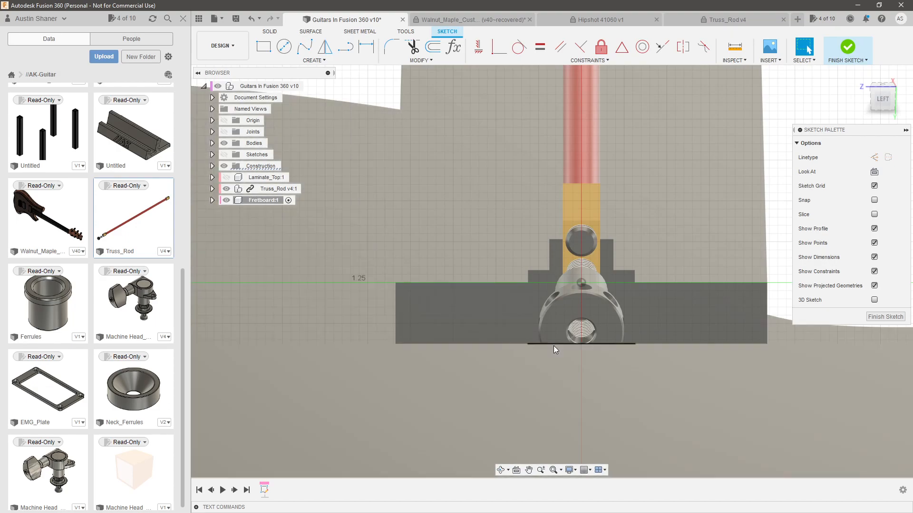
mouse_move(553, 346)
shift+middle_down()
mouse_move(546, 389)
mouse_move(547, 290)
shift+middle_up()
click(553, 324)
key(p)
Draw a horizontal line about 2.1 in long across the neck, just above the heel's end face
click(345, 47)
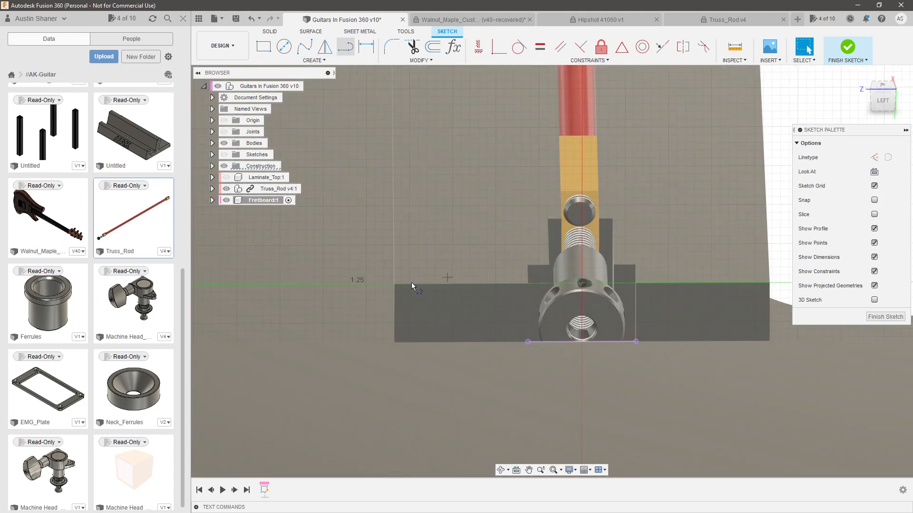
click(396, 256)
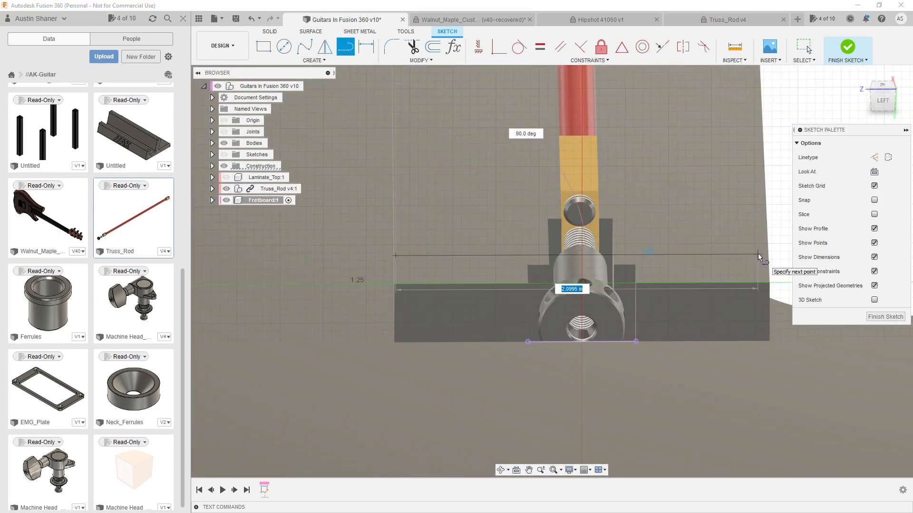
click(757, 251)
key(Escape)
Make the line's ends coincident with the upper corners of the heel's end face, and delete the projected lower edge
shift+middle_drag(489, 221, 483, 193)
click(591, 253)
click(395, 253)
shift+click(394, 284)
click(504, 51)
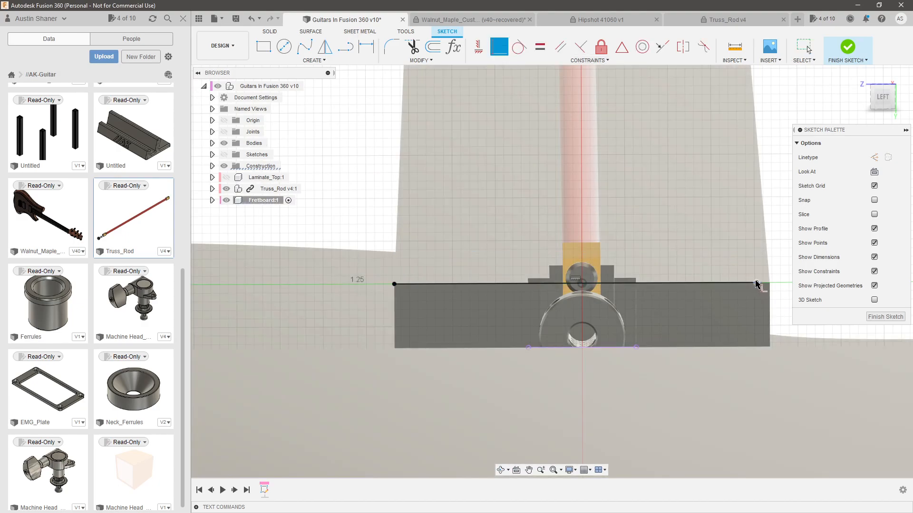
drag(757, 285, 770, 284)
click(615, 348)
key(Escape)
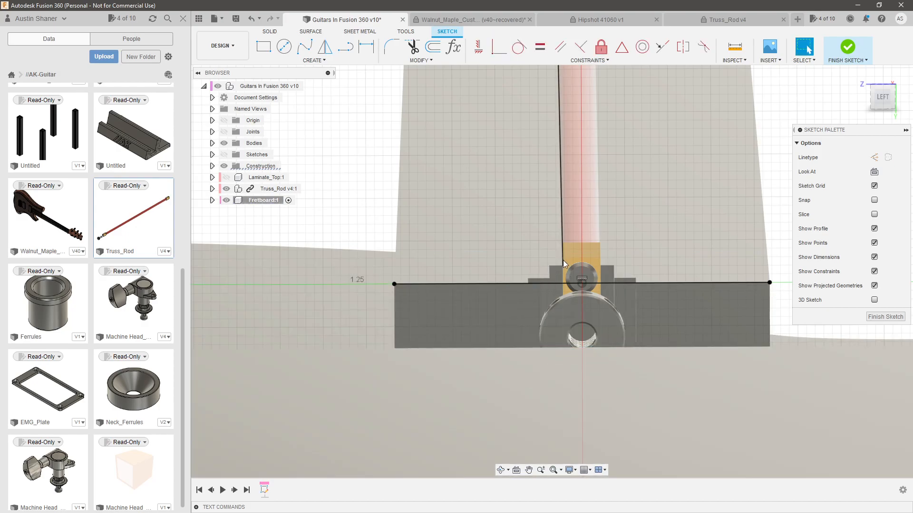
Draw a short line perpendicular to the baseline upward from each of its two ends
click(345, 47)
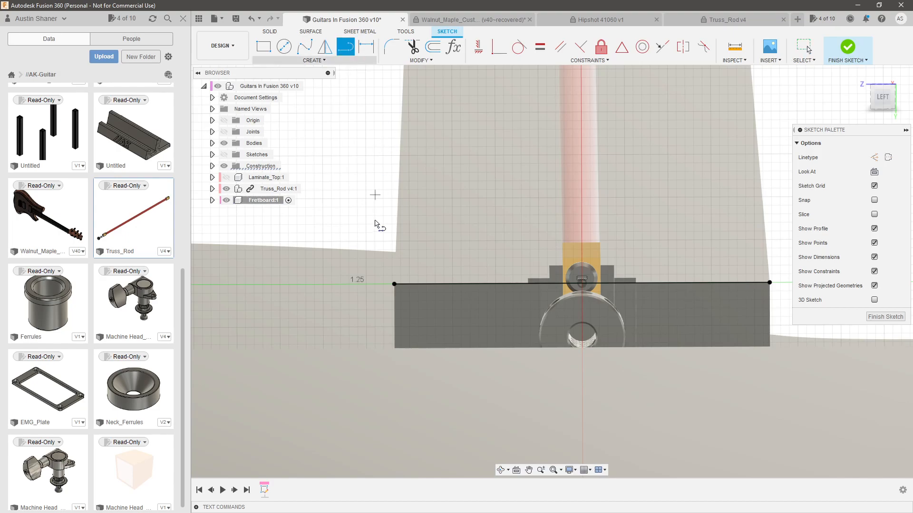
click(394, 284)
click(394, 255)
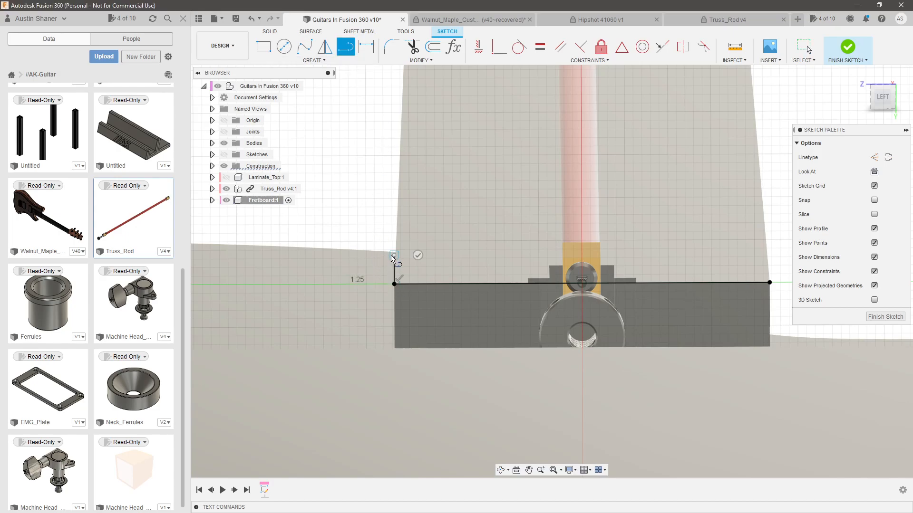
key(Escape)
click(346, 47)
click(770, 284)
click(769, 254)
key(Escape)
Close the fretboard profile with a shallow upward-bulging arc between the upper ends of the two short side lines
click(303, 61)
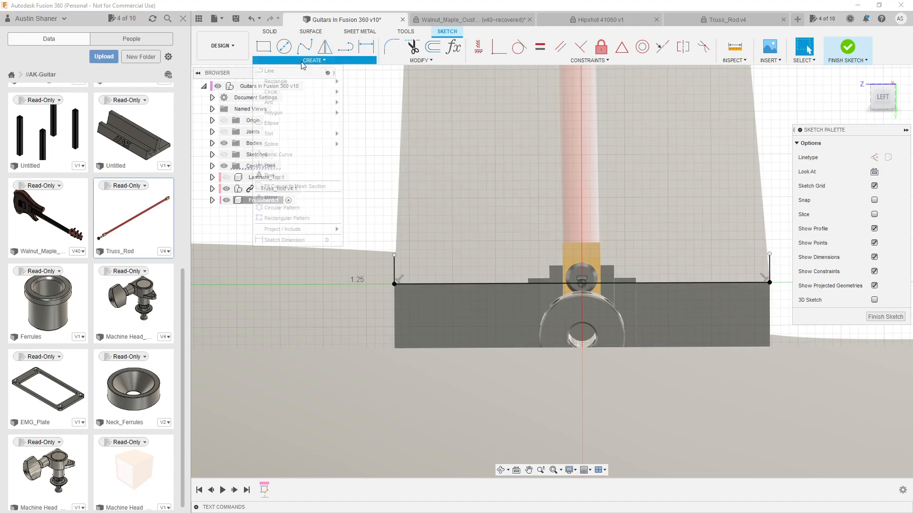
mouse_move(276, 102)
click(366, 100)
click(394, 256)
click(770, 254)
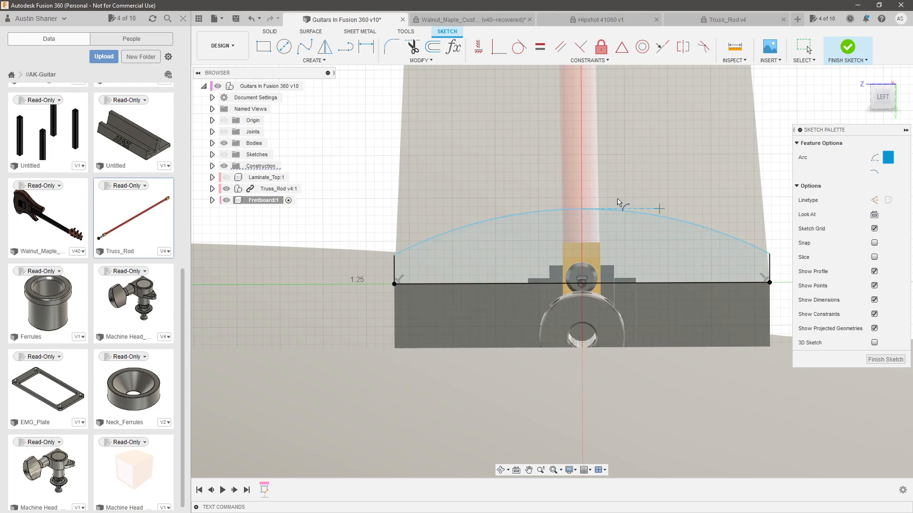
key(Escape)
scroll(459, 280, down, 4)
shift+middle_drag(566, 276, 578, 272)
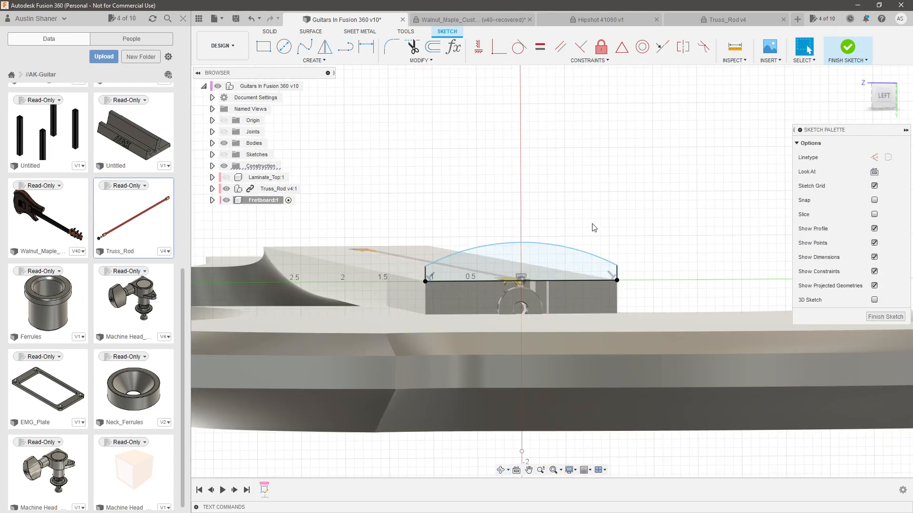
mouse_move(560, 169)
shift+middle_down()
mouse_move(654, 171)
mouse_move(651, 181)
shift+middle_up()
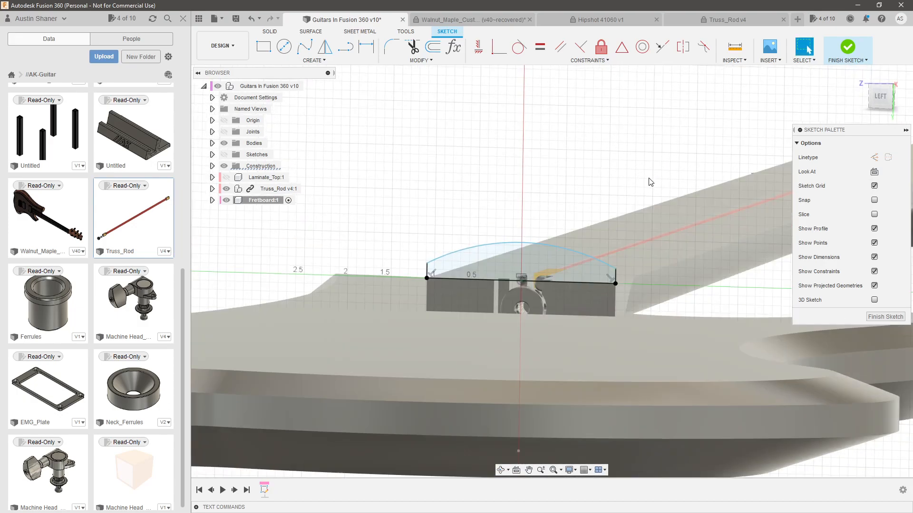
click(880, 97)
Switch to Firefox and open the Thalia fretboard radius guide by guitar make and model
key(alt+Tab)
key(Tab)
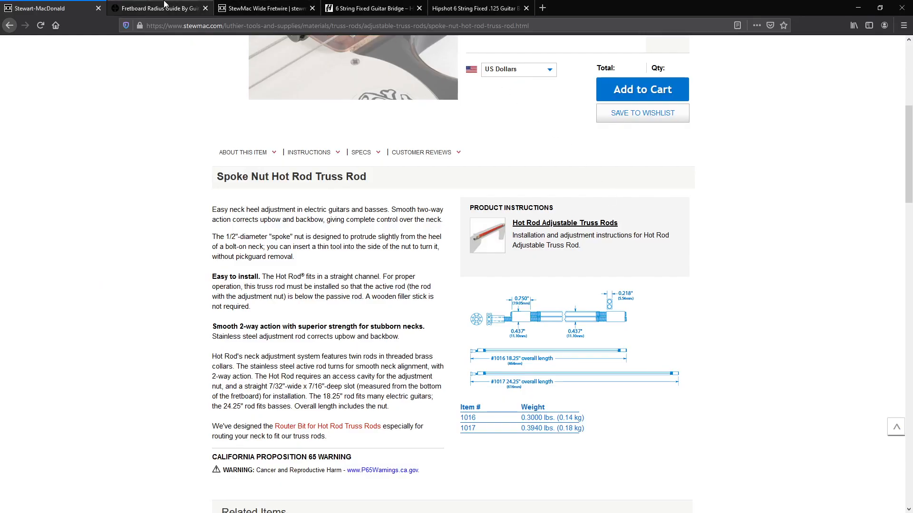
click(159, 8)
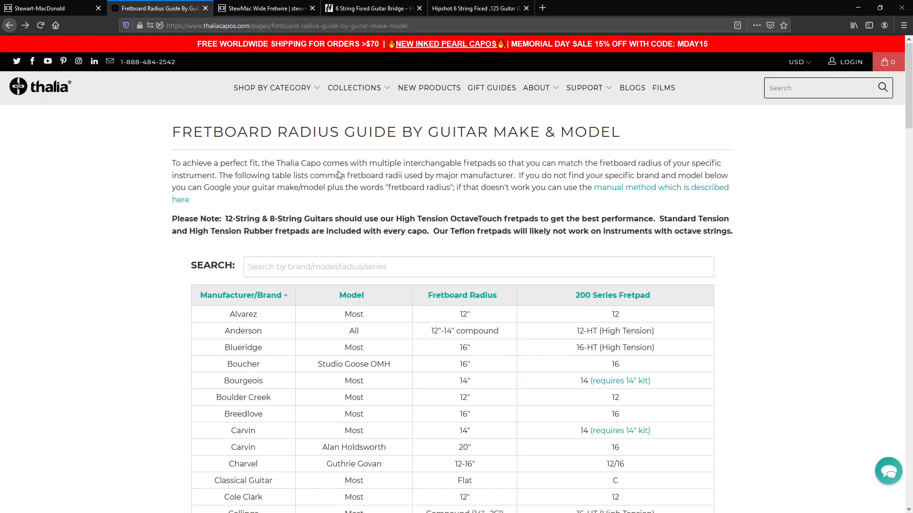
Examine the fretboard radii listed by manufacturer, including Fender, Gibson and the Ibanez Artcore and RG & S Series models
scroll(337, 176, down, 1)
scroll(333, 178, up, 1)
scroll(323, 175, down, 3)
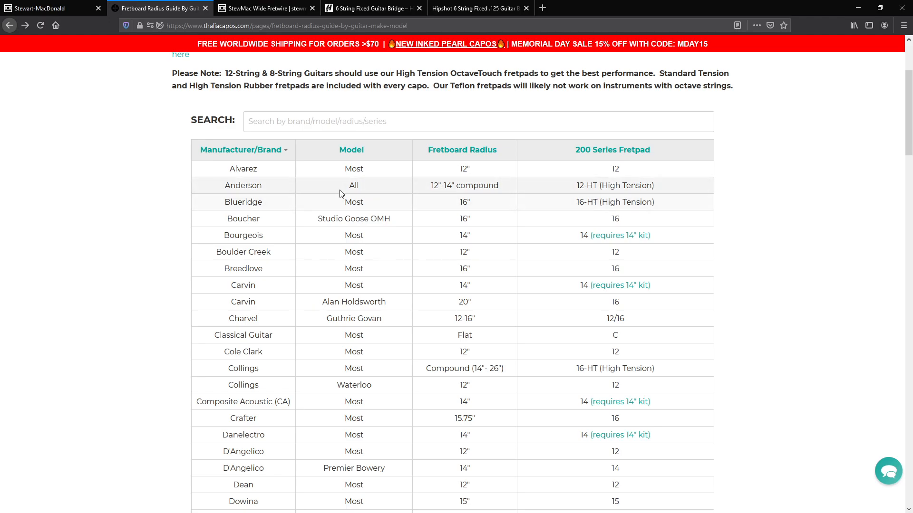
scroll(428, 143, down, 2)
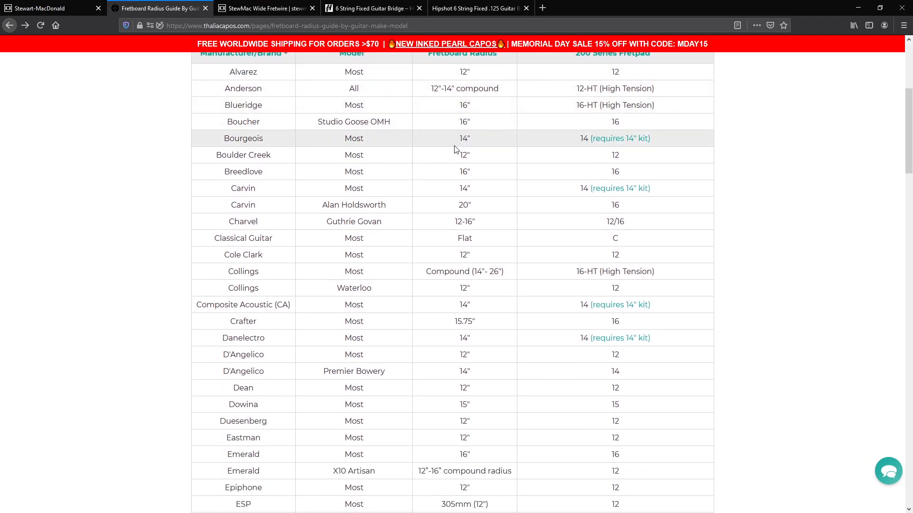
scroll(461, 174, down, 1)
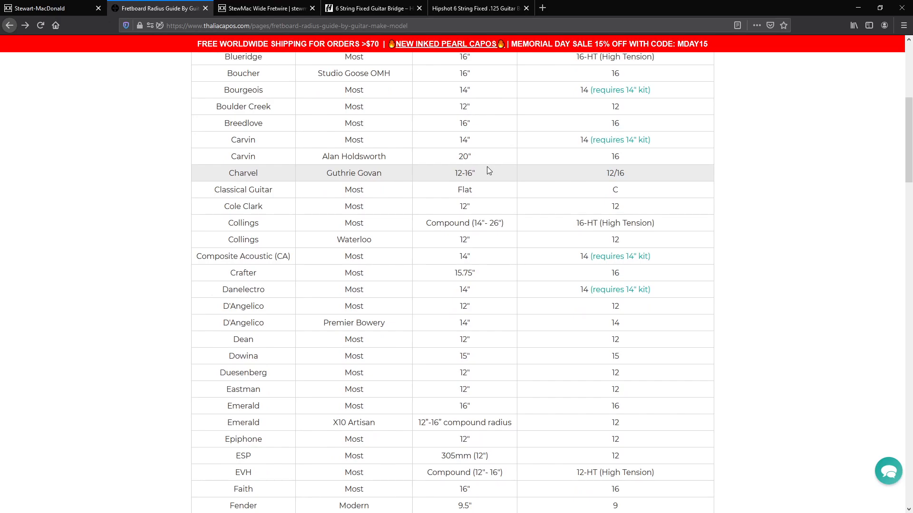
scroll(484, 198, down, 3)
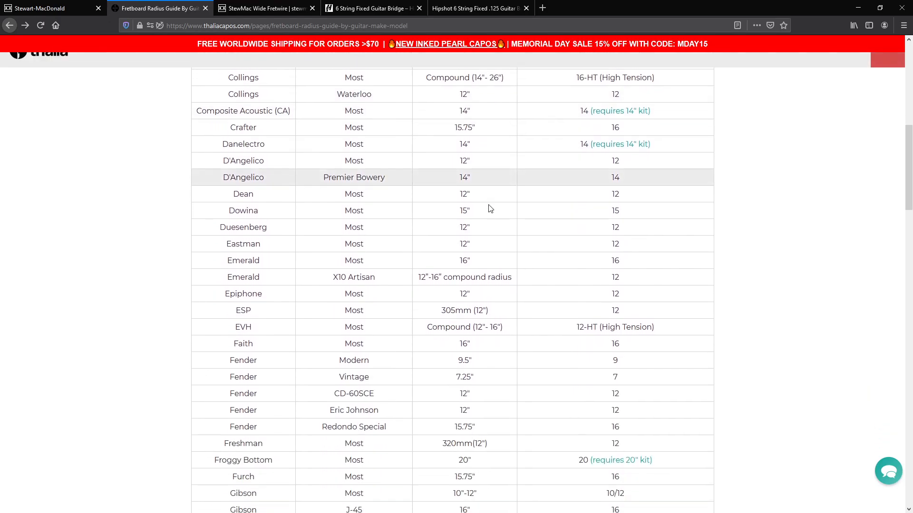
scroll(486, 257, down, 2)
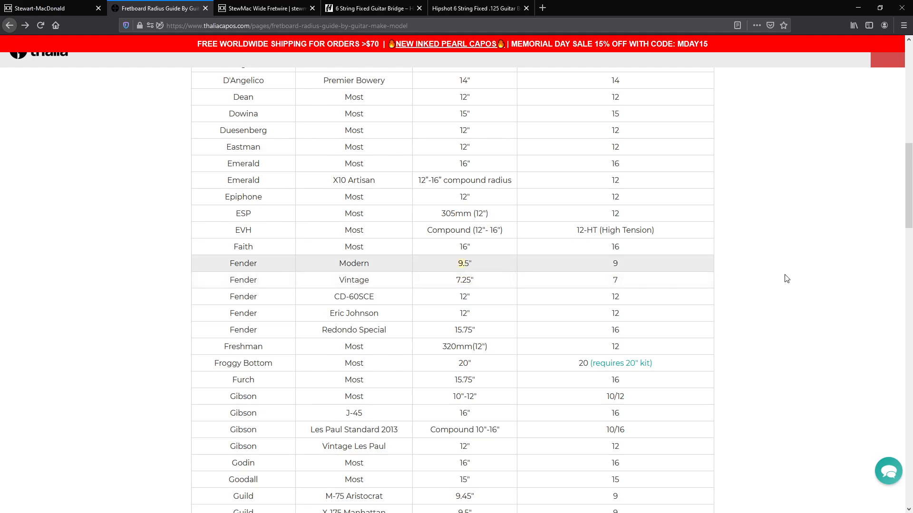
scroll(727, 268, down, 5)
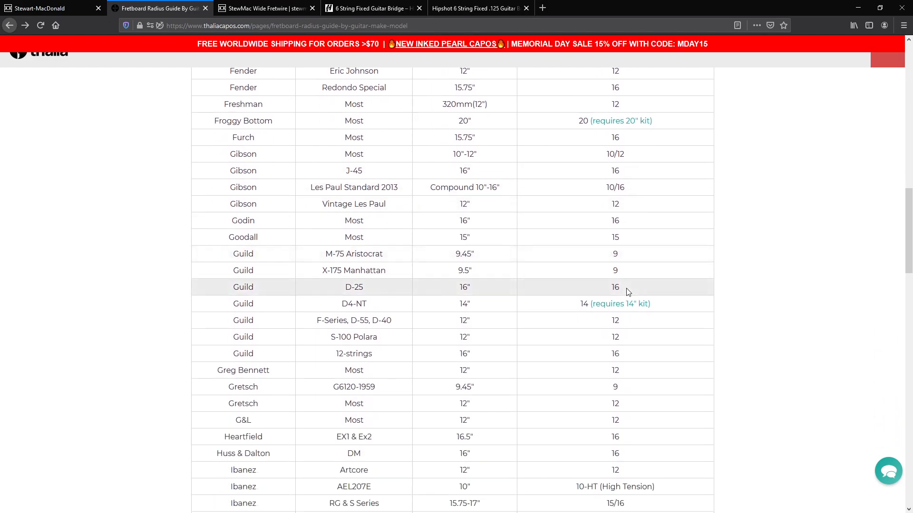
scroll(627, 292, down, 1)
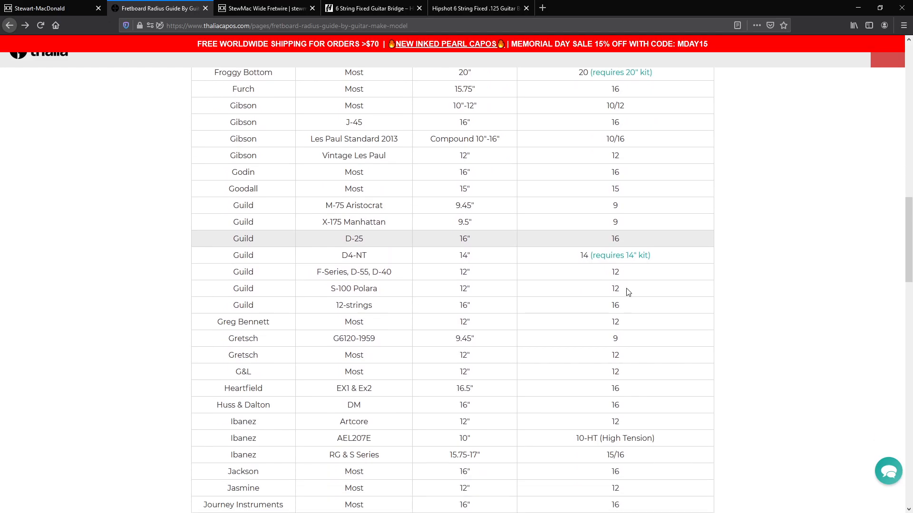
scroll(476, 383, down, 1)
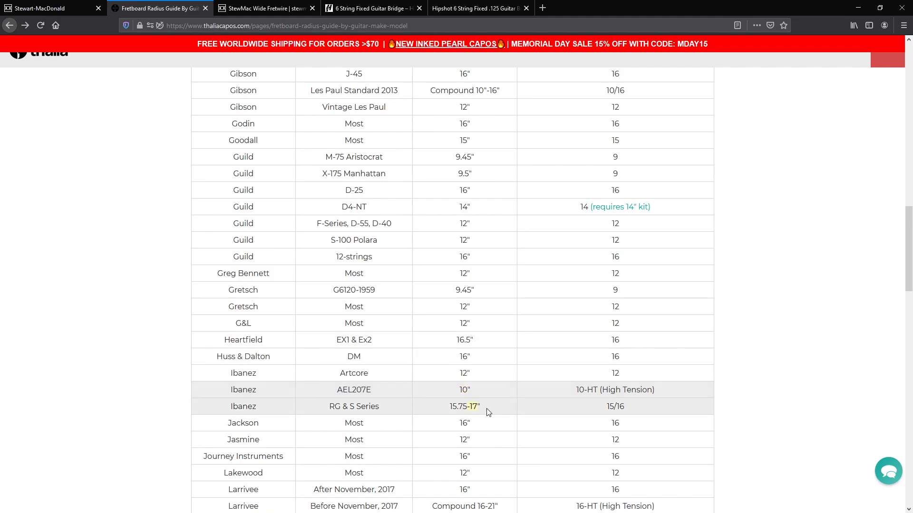
drag(448, 373, 469, 373)
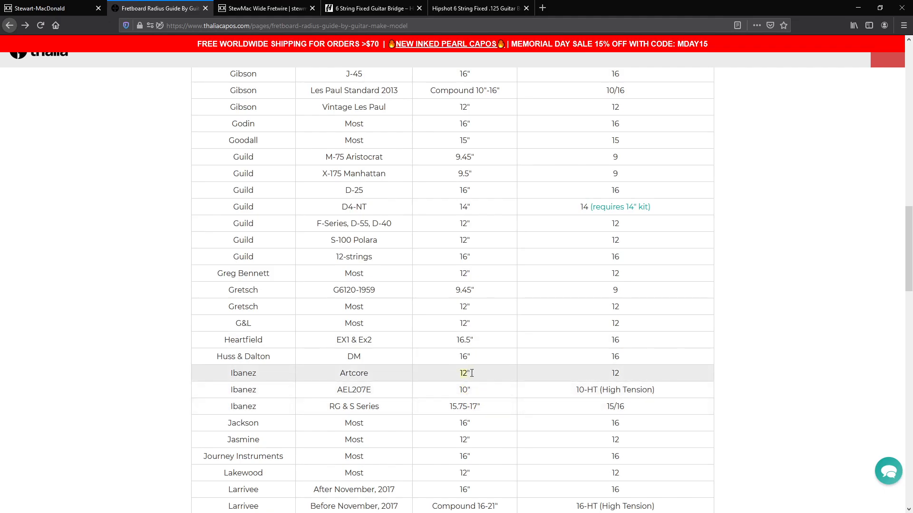
Switch back to Fusion 360 and set the radius of the fretboard profile's top arc to 12 in
click(856, 8)
key(d)
click(551, 245)
click(589, 202)
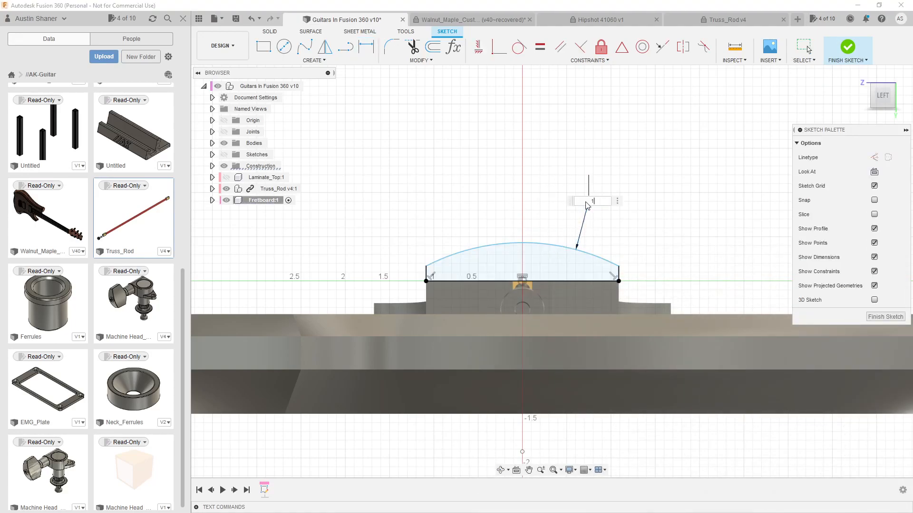
key(Return)
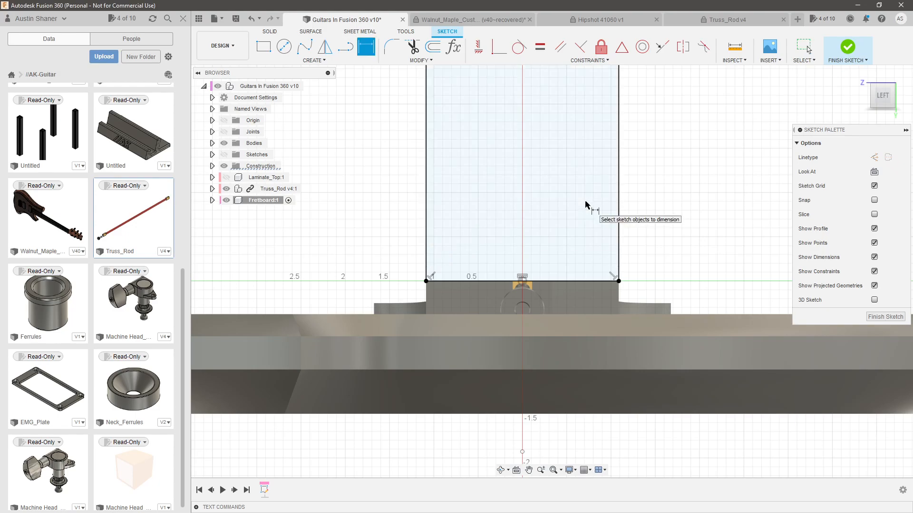
key(Escape)
Pull the profile's top arc down closer to the baseline and constrain its two endpoints to be level with each other
scroll(536, 306, down, 8)
mouse_move(547, 144)
mouse_down()
mouse_move(542, 105)
mouse_move(528, 231)
mouse_move(557, 281)
mouse_move(552, 244)
mouse_up()
scroll(533, 290, up, 5)
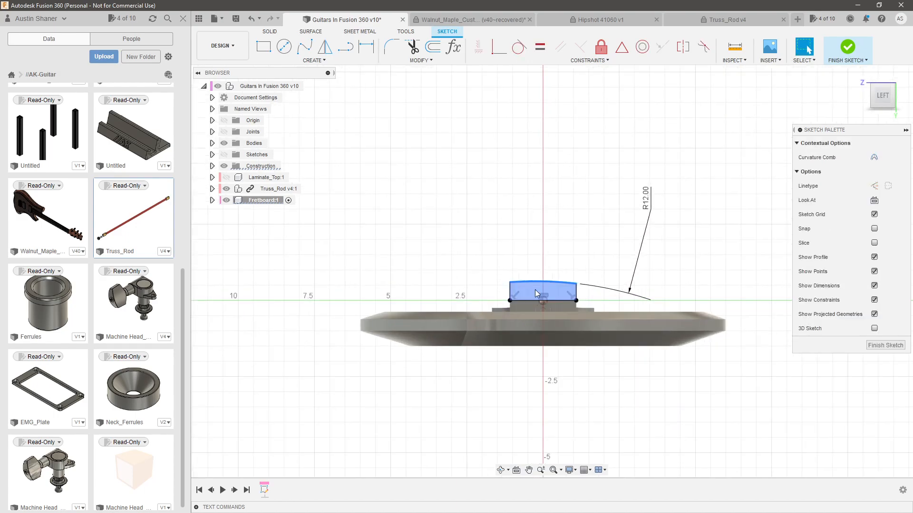
click(566, 287)
click(610, 282)
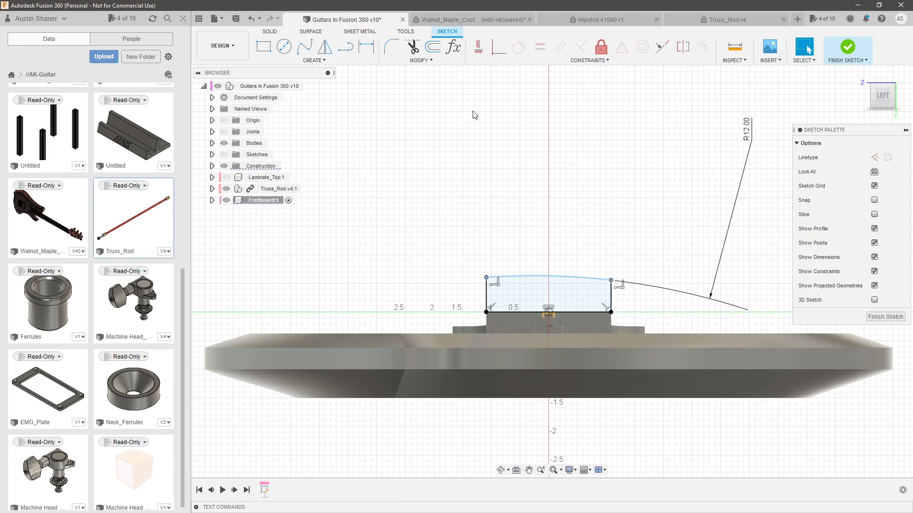
click(479, 46)
scroll(610, 293, up, 2)
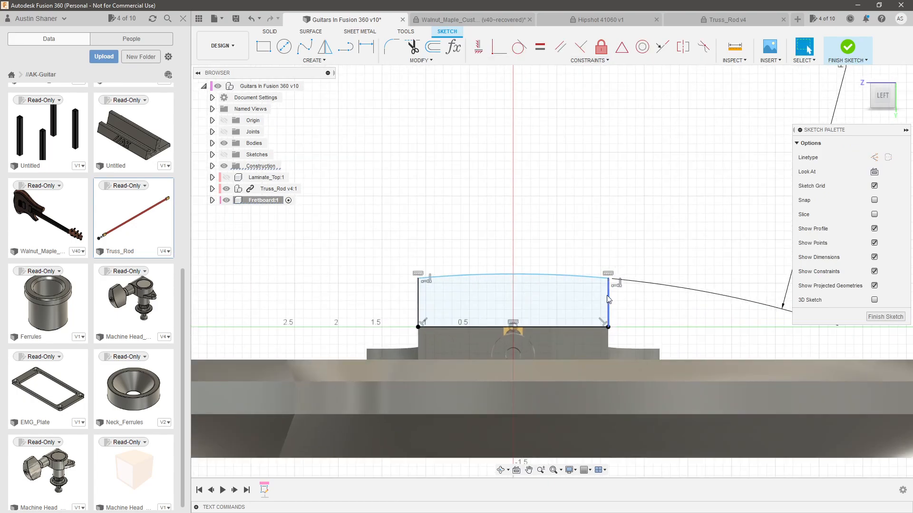
Draw a vertical line from the midpoint of the top arc down to the midpoint of the baseline
click(348, 49)
click(505, 273)
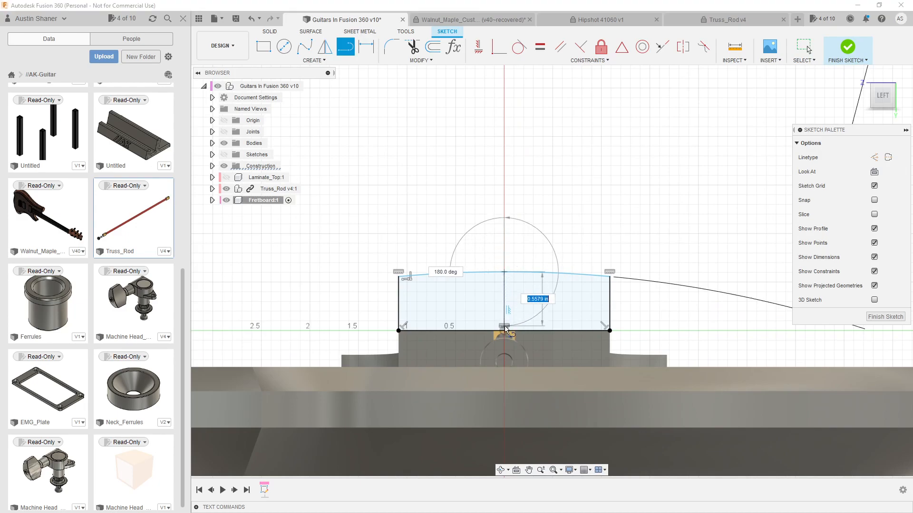
click(504, 331)
key(Escape)
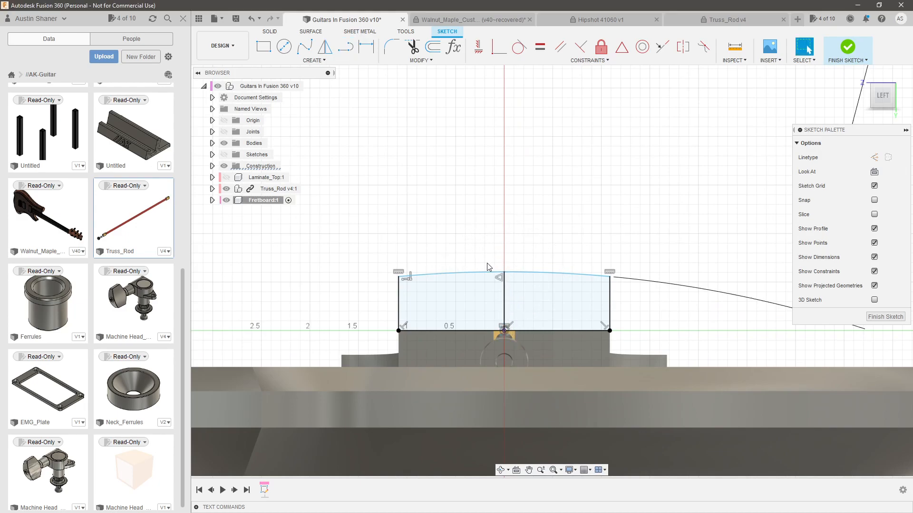
Dimension the profile's vertical center line and set the fretboard's center height to 0.25 in
scroll(505, 287, up, 3)
key(d)
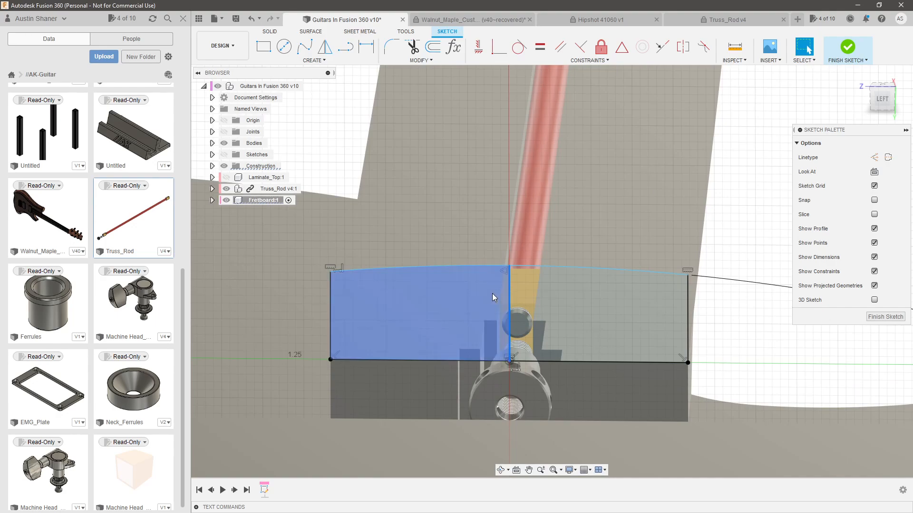
click(508, 297)
click(596, 304)
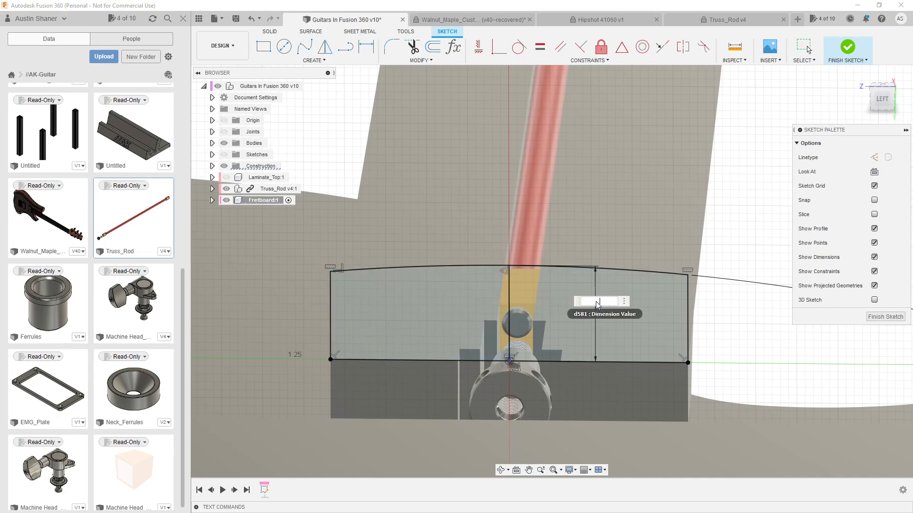
key(Return)
key(Escape)
scroll(597, 306, down, 2)
scroll(535, 324, up, 3)
shift+middle_drag(535, 323, 539, 298)
scroll(539, 298, down, 4)
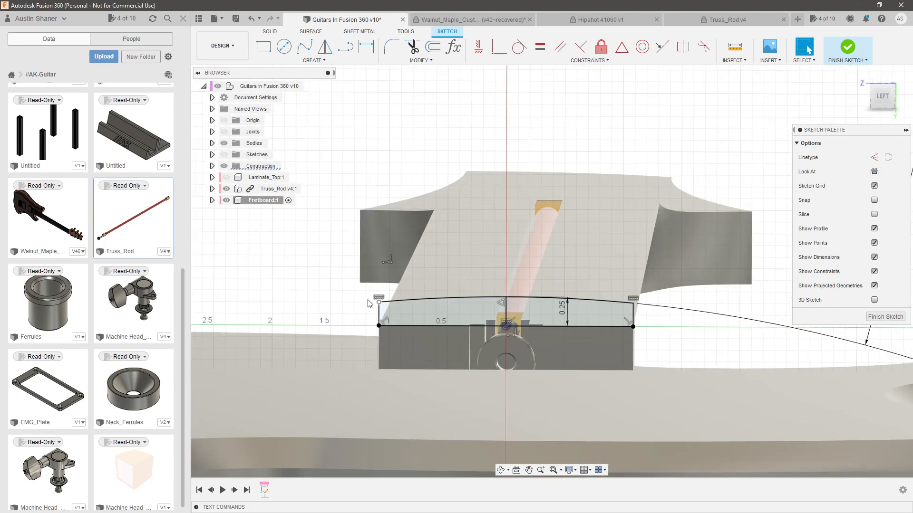
Reposition the arc's radius dimension directly above the profile and finish the fretboard profile sketch
scroll(756, 276, down, 1)
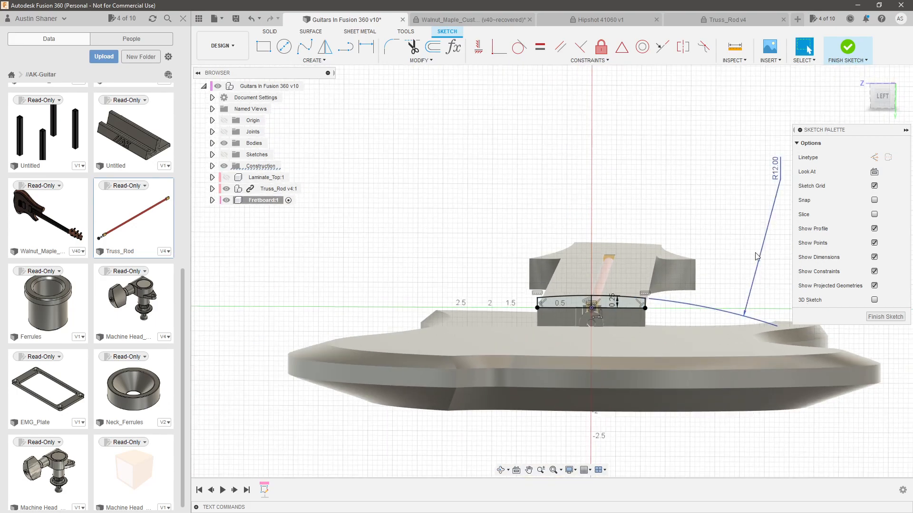
scroll(595, 290, up, 4)
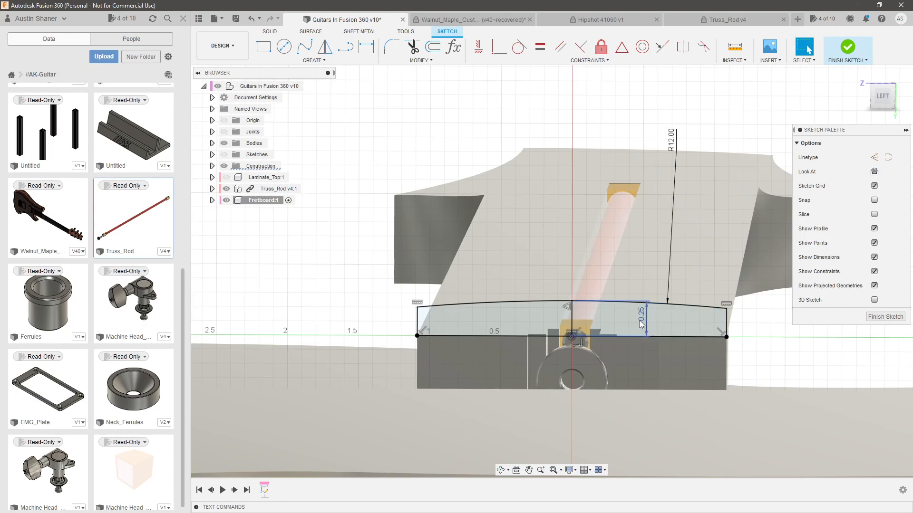
scroll(499, 295, down, 3)
shift+middle_drag(499, 299, 469, 307)
scroll(428, 314, down, 3)
click(875, 319)
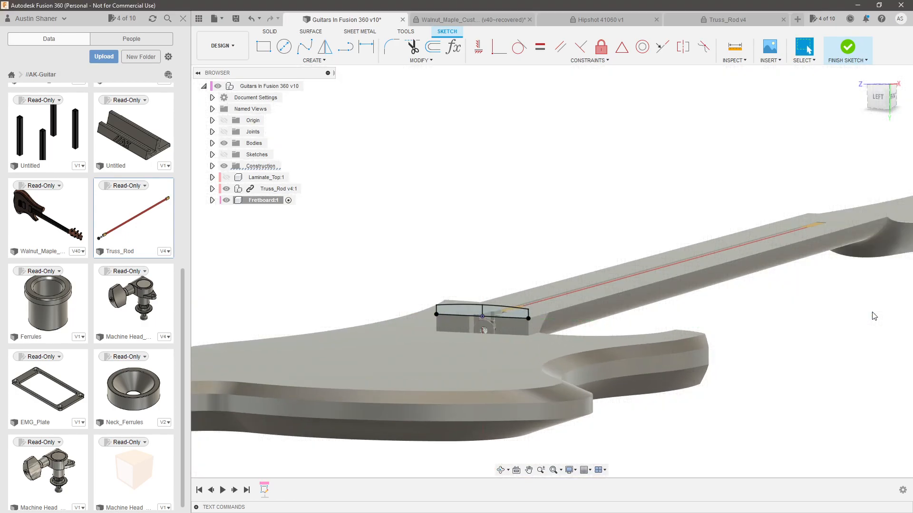
shift+middle_drag(632, 303, 589, 304)
scroll(512, 307, down, 8)
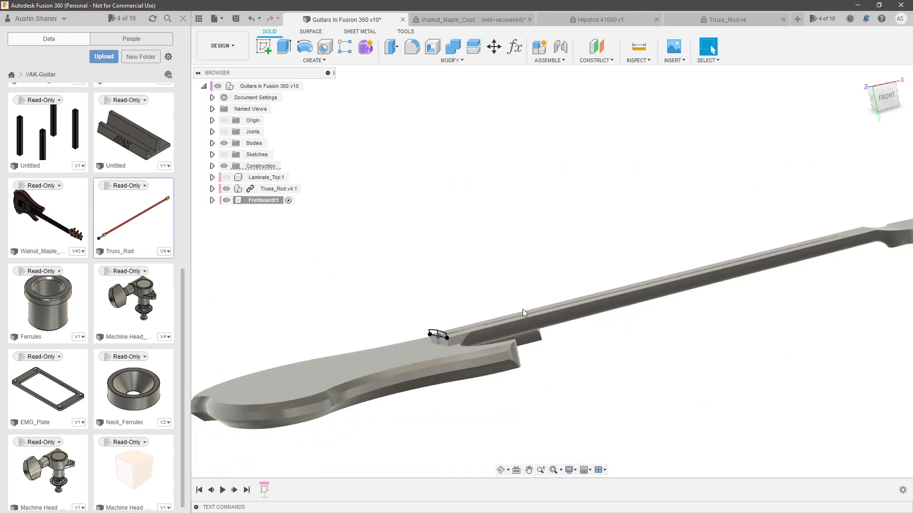
shift+middle_drag(776, 297, 743, 358)
scroll(742, 359, up, 5)
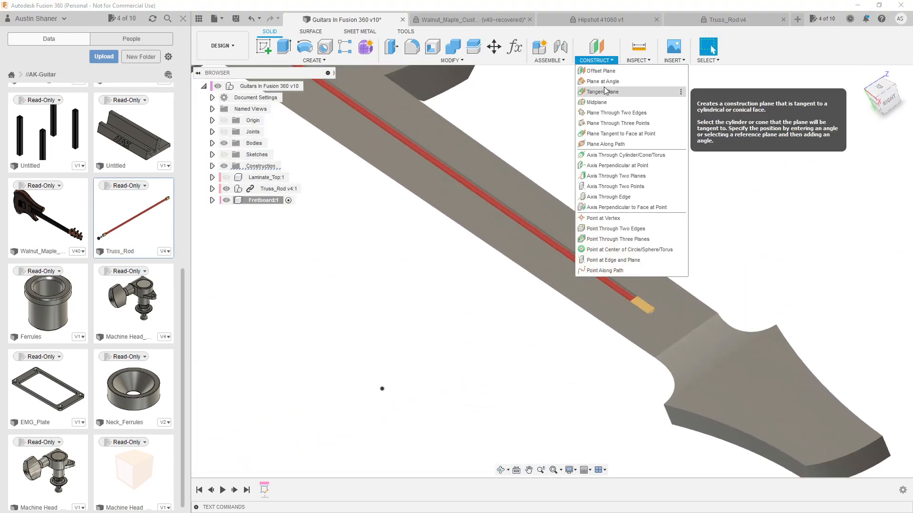
click(602, 82)
click(701, 324)
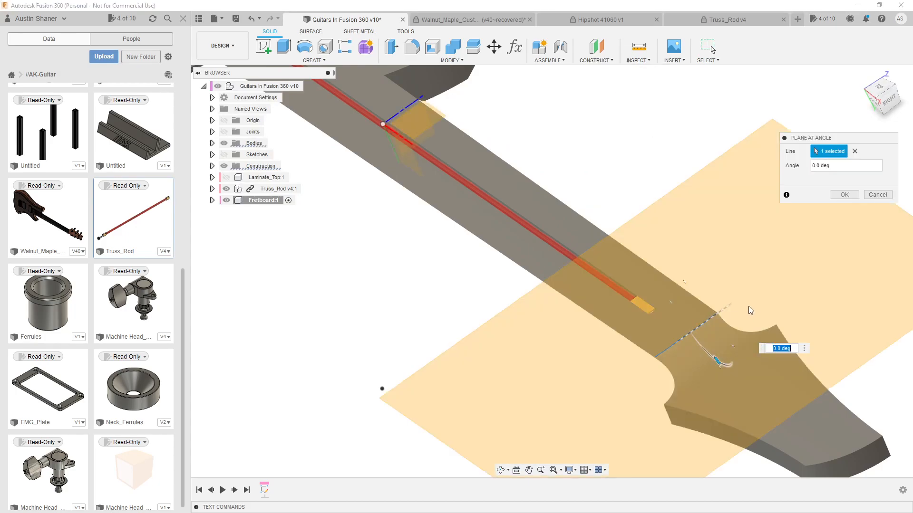
key(Escape)
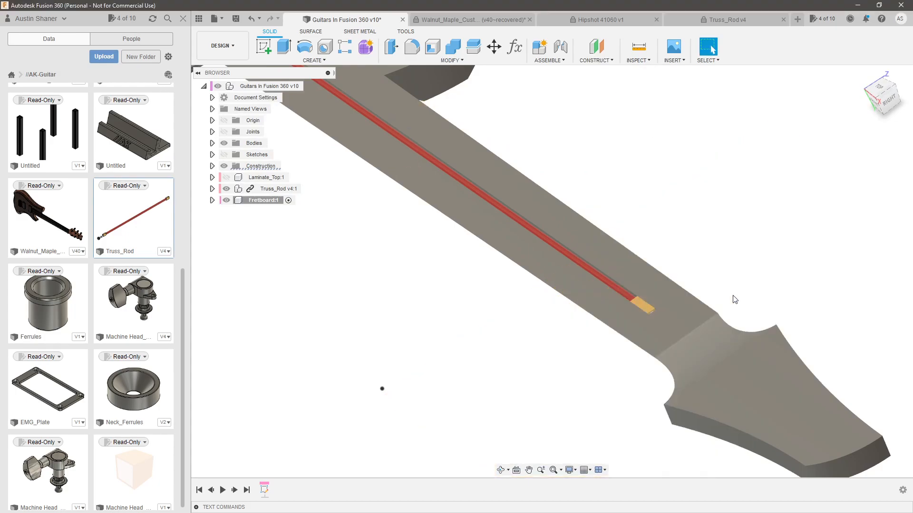
Make the Fretboard_Master sketch visible on the neck
click(213, 155)
click(233, 109)
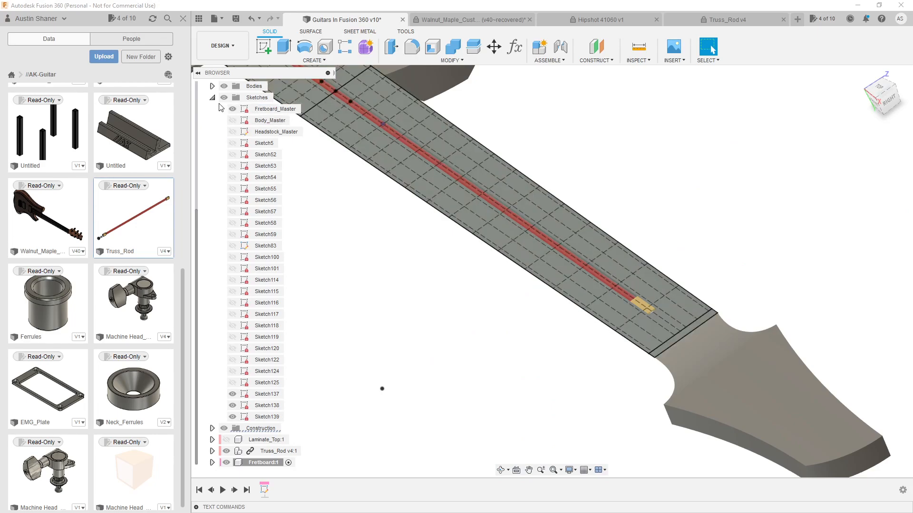
click(212, 98)
scroll(698, 343, up, 5)
Construct a plane at a 90-degree angle through the Fretboard_Master line just before the headstock end of the fretboard outline
click(668, 315)
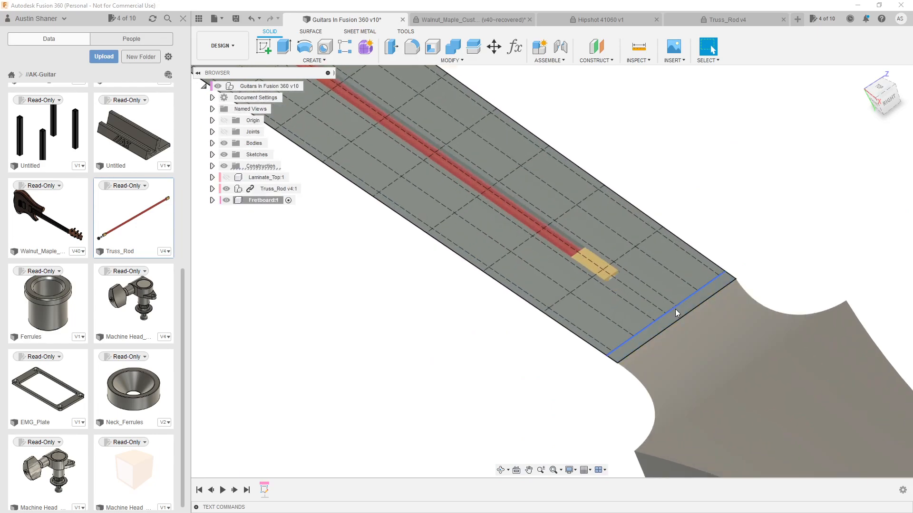
shift+middle_drag(732, 295, 735, 296)
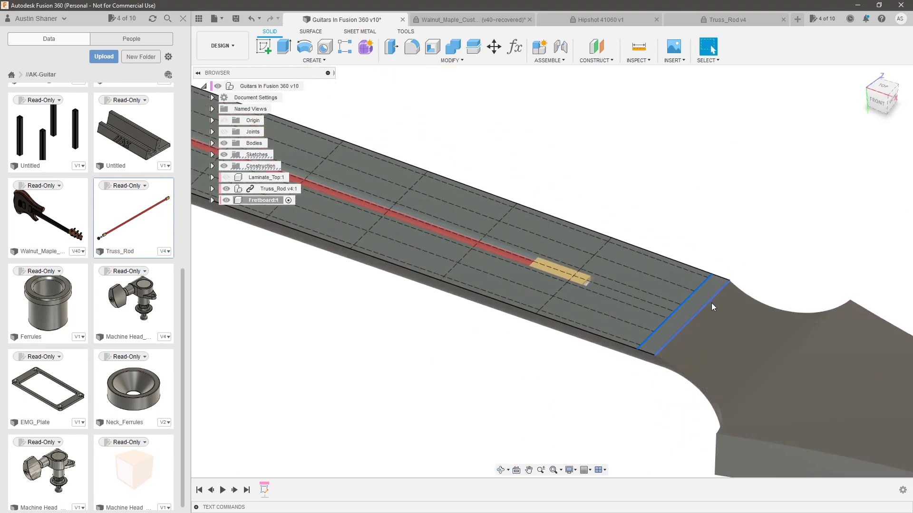
click(595, 61)
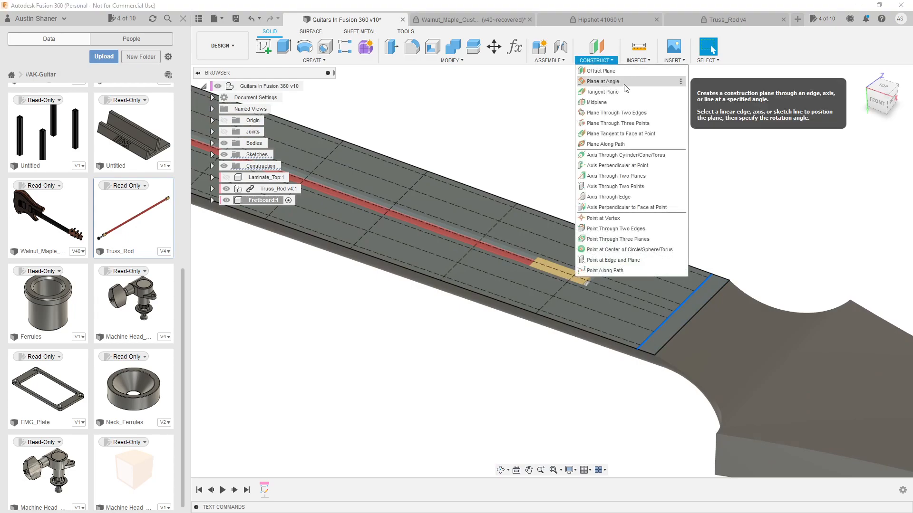
click(617, 84)
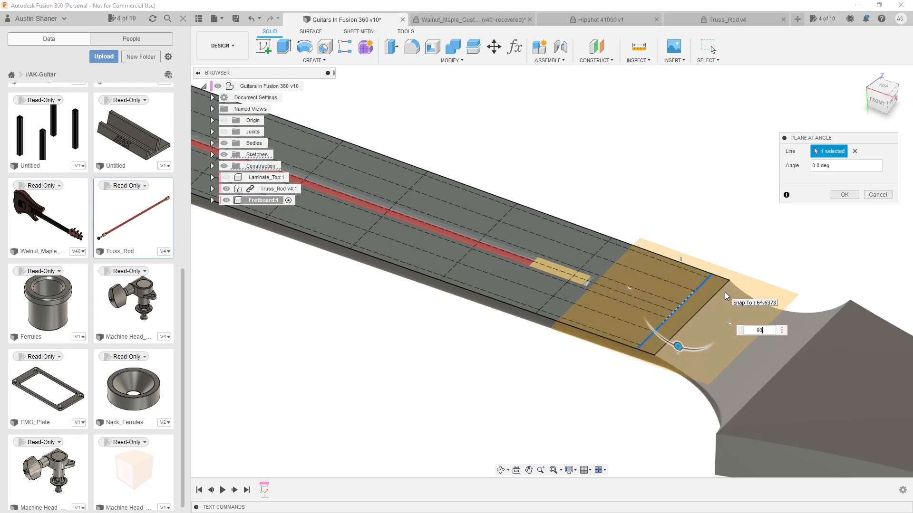
text(90)
key(Return)
key(Return)
Start a sketch on the new angled plane and project the fretboard's nut-end line into it
click(706, 236)
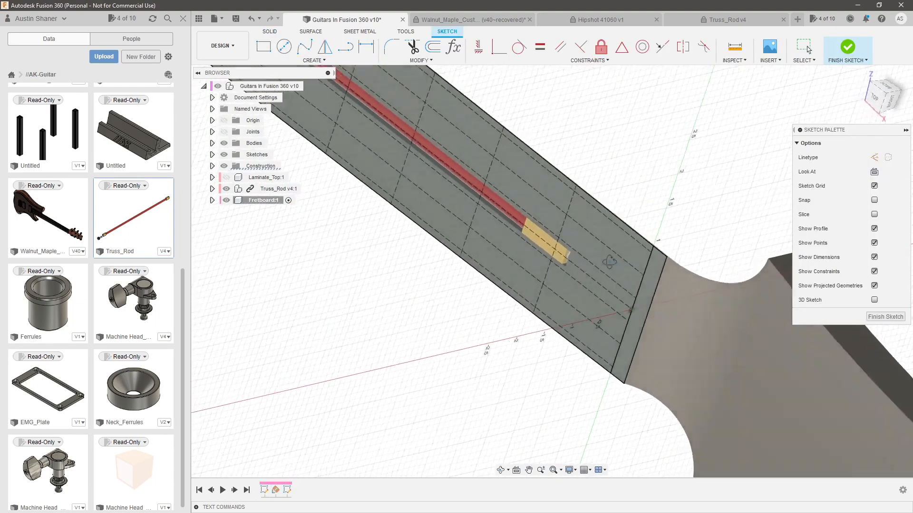
scroll(710, 320, up, 3)
click(626, 291)
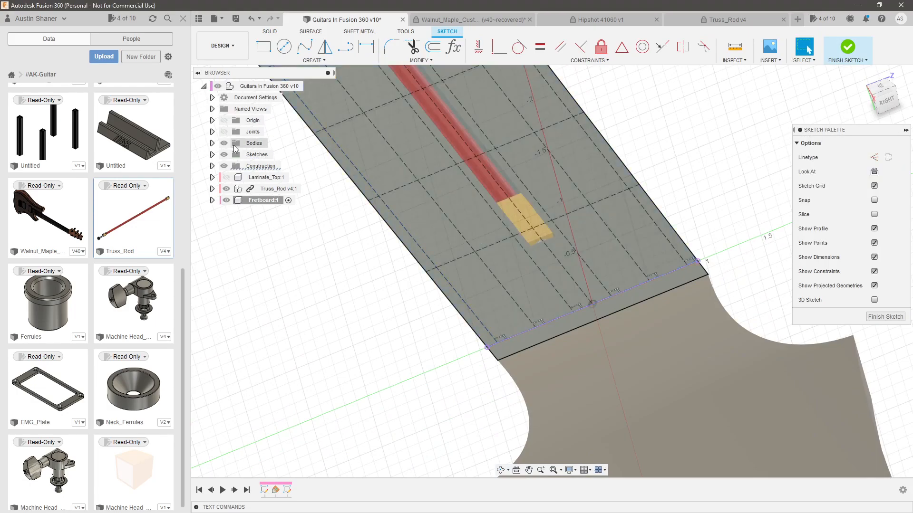
Hide the Fretboard_Master sketch
click(212, 155)
click(232, 109)
click(212, 97)
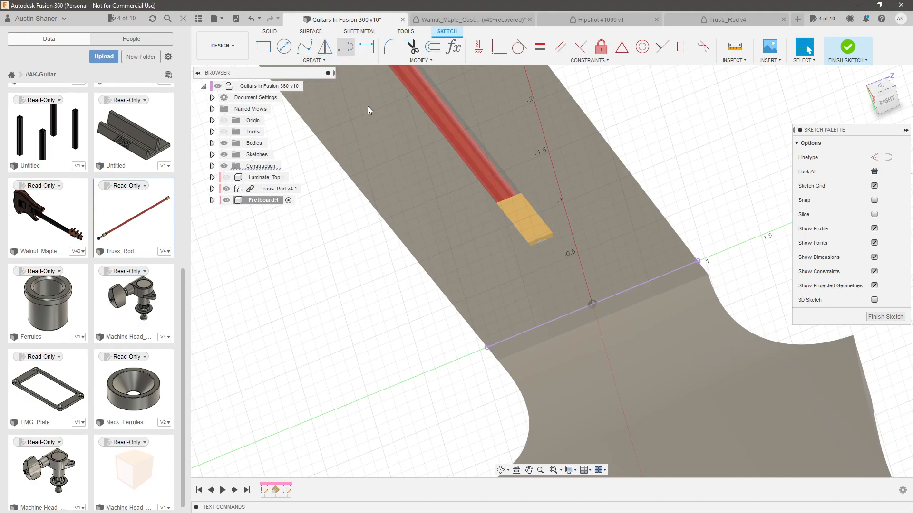
Draw a perpendicular side line about 0.2 in long upward from each end of the projected nut-end line
click(487, 347)
click(482, 327)
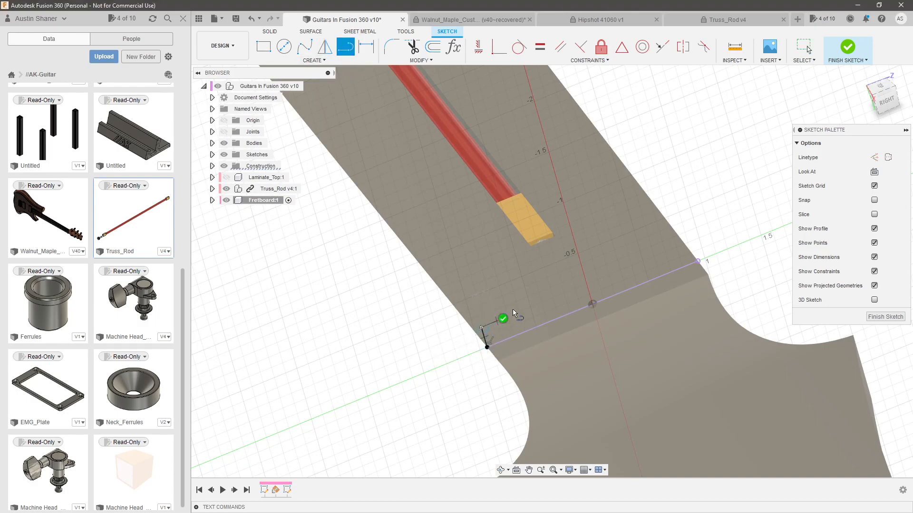
key(Escape)
click(697, 261)
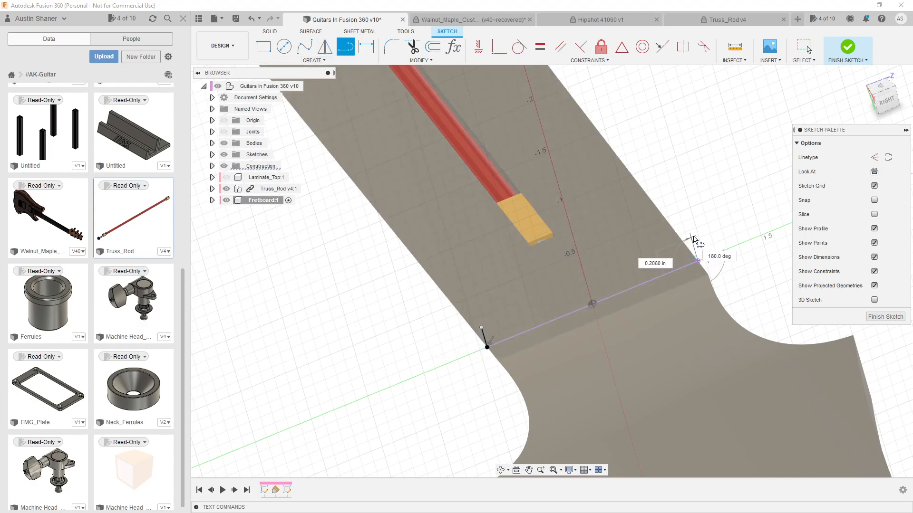
click(691, 237)
key(Escape)
Close the nut-end profile with an upward-bulging three-point arc between the free ends of its two side lines
mouse_move(621, 252)
shift+middle_down()
mouse_move(595, 239)
mouse_move(585, 250)
shift+middle_up()
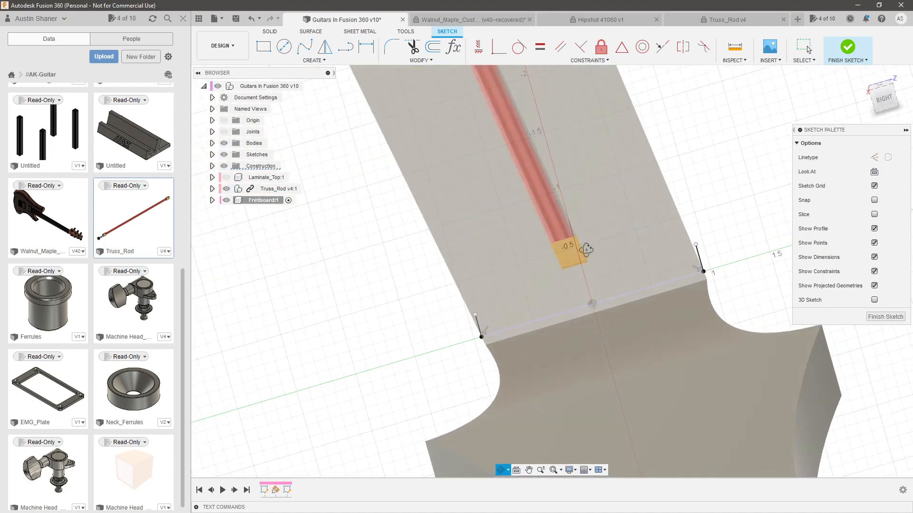
click(315, 61)
mouse_move(304, 102)
click(366, 123)
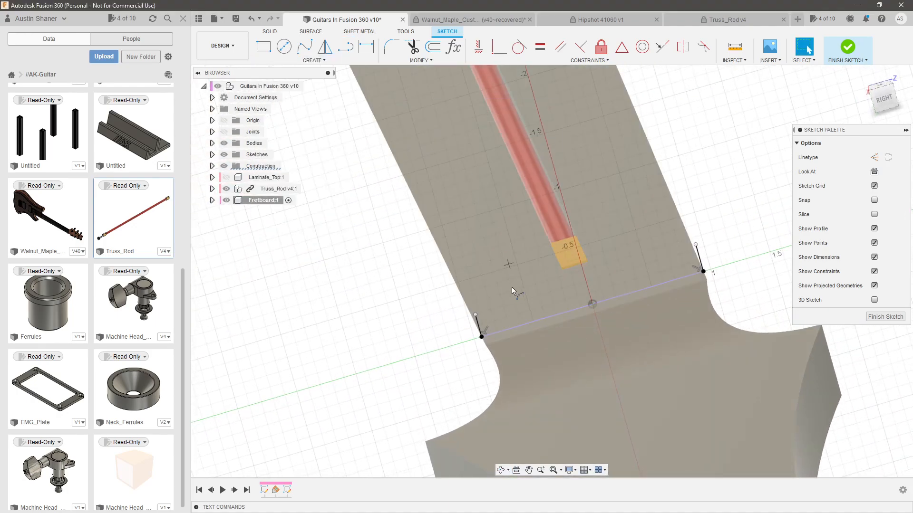
click(695, 246)
Constrain the two endpoints of the nut-end arc to be level with each other
click(696, 246)
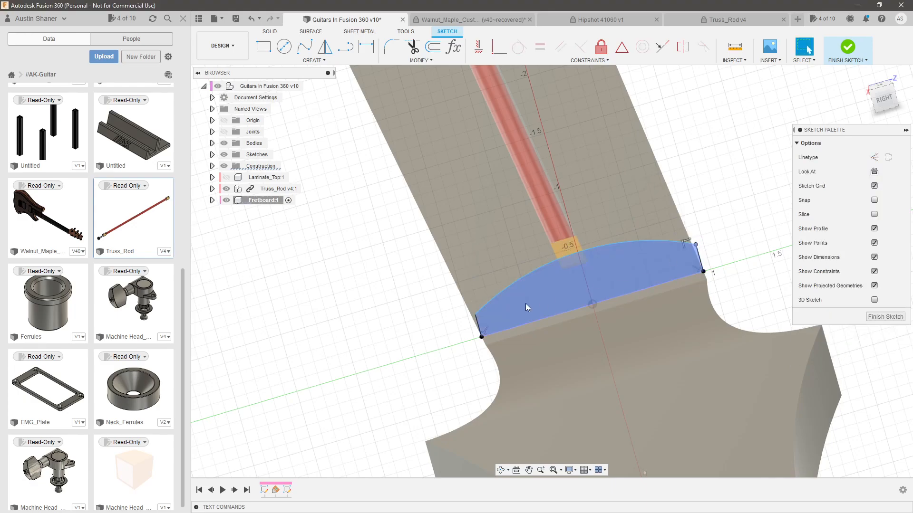
shift+click(475, 315)
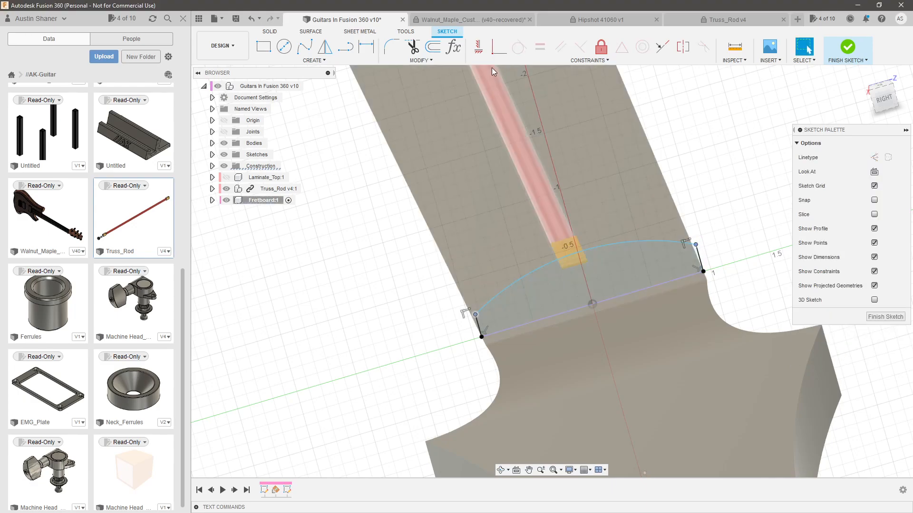
click(479, 46)
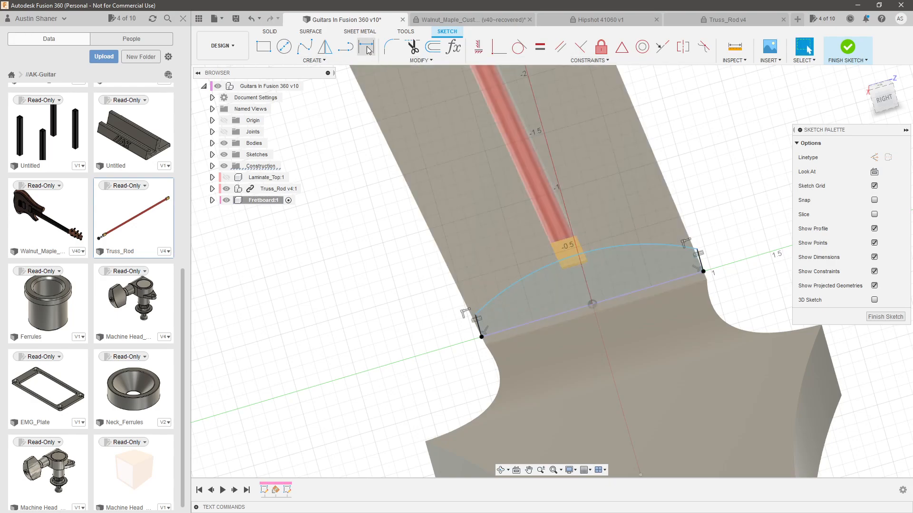
Draw a center line from the midpoint of the nut-end arc to the midpoint of the projected baseline
key(x)
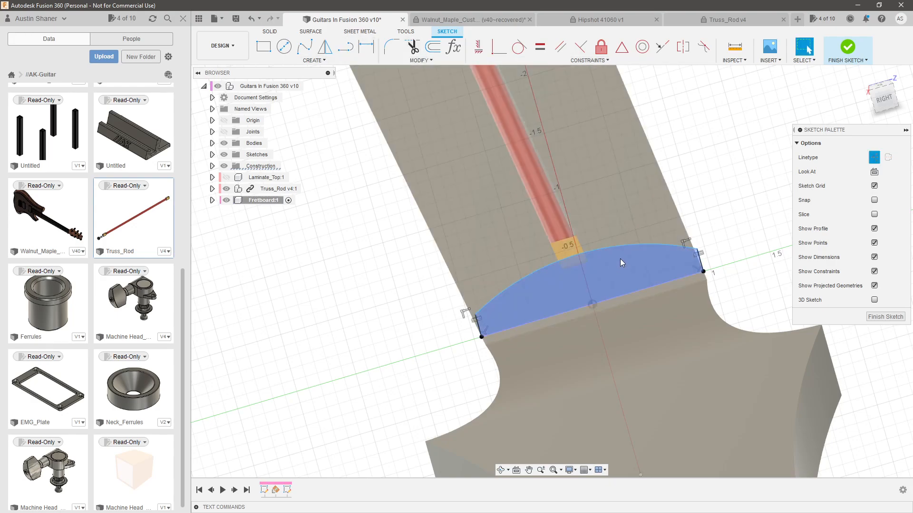
click(629, 245)
key(Escape)
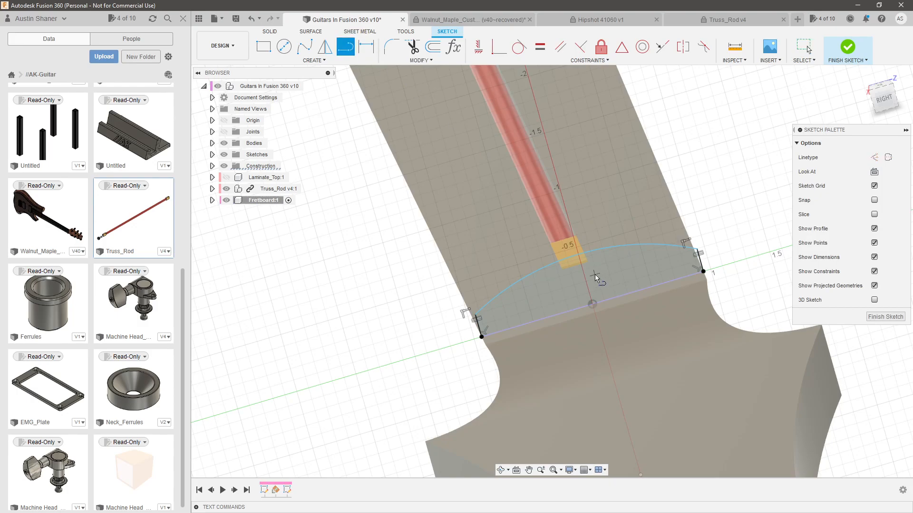
click(581, 256)
click(592, 303)
key(Escape)
key(x)
Dimension the height of the nut-end profile along its center line as 0.25 in
key(d)
click(589, 289)
click(626, 270)
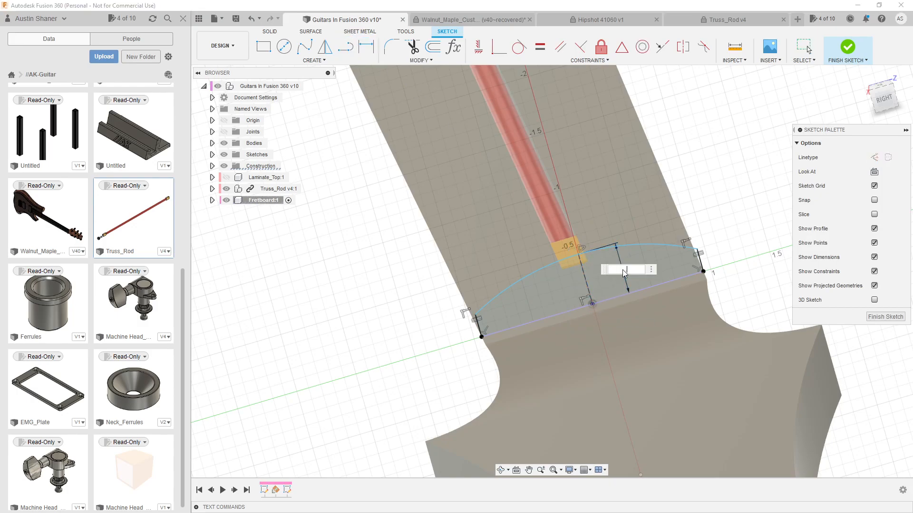
text(.25)
key(Return)
key(Escape)
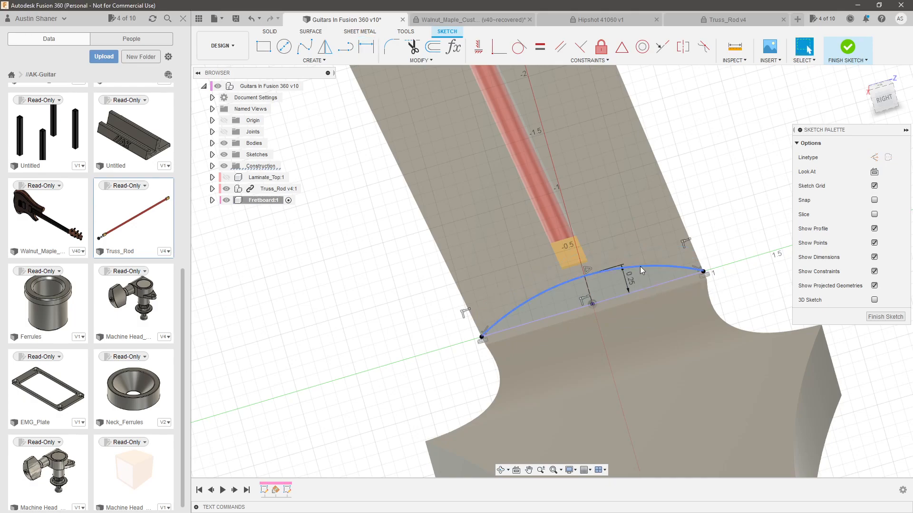
Pull the nut-end arc up so it spans the side lines and dimension its radius as 12 in
click(651, 267)
drag(650, 266, 649, 246)
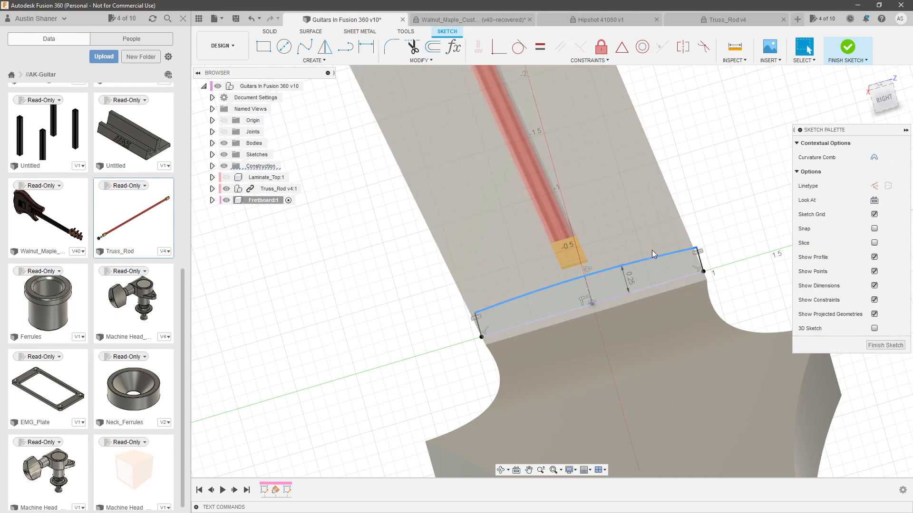
key(d)
click(642, 222)
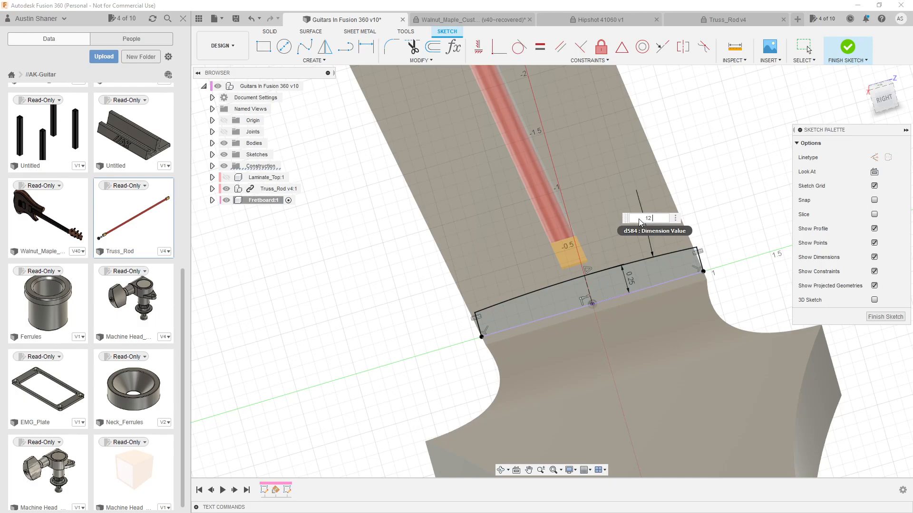
key(Return)
shift+middle_drag(618, 198, 769, 86)
key(Escape)
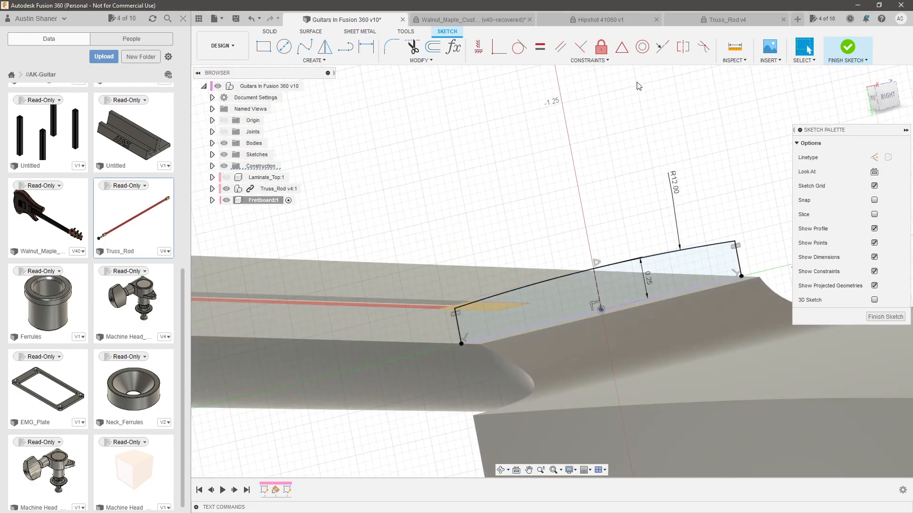
Measure the length of one side line on the nut-end profile and the matching side line on the body-end profile
click(735, 47)
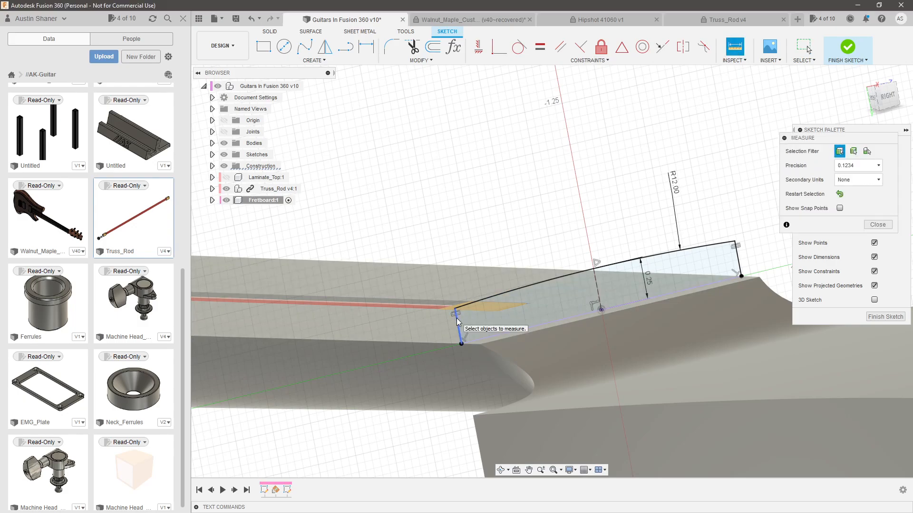
click(459, 323)
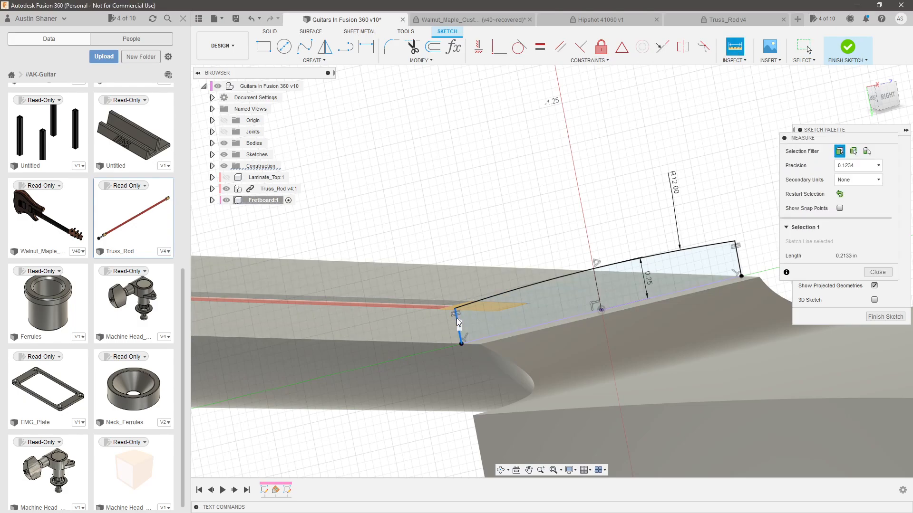
scroll(666, 322, down, 8)
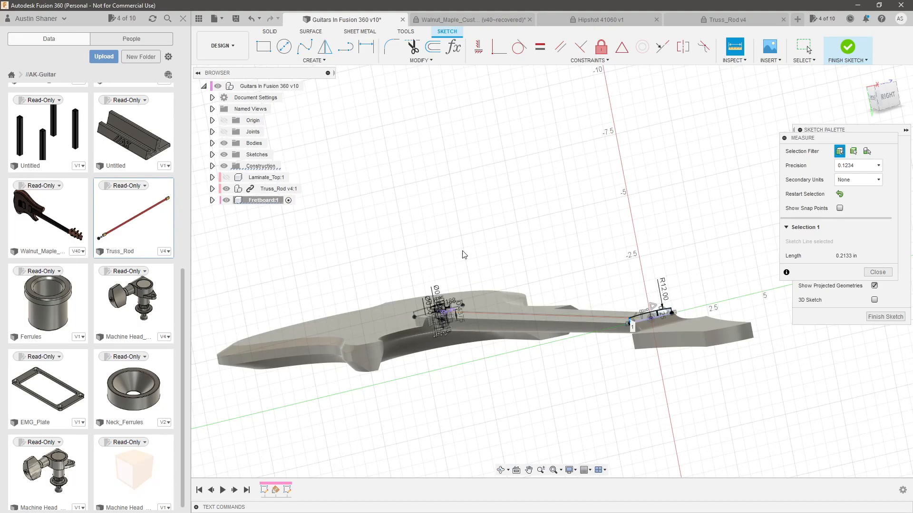
click(468, 264)
scroll(442, 316, up, 2)
scroll(375, 322, up, 5)
click(375, 321)
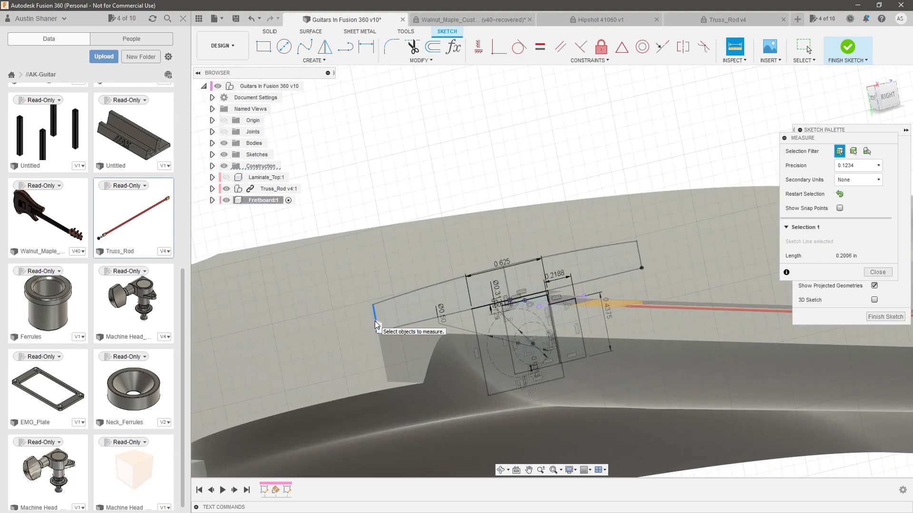
Compare the two end profiles along the neck and measure from the body-end side line to the nut-end profile
scroll(374, 321, down, 6)
scroll(631, 320, up, 4)
scroll(624, 318, up, 3)
mouse_move(619, 318)
shift+middle_down()
mouse_move(617, 310)
mouse_move(604, 325)
mouse_move(625, 304)
mouse_move(503, 318)
shift+middle_up()
scroll(615, 318, up, 2)
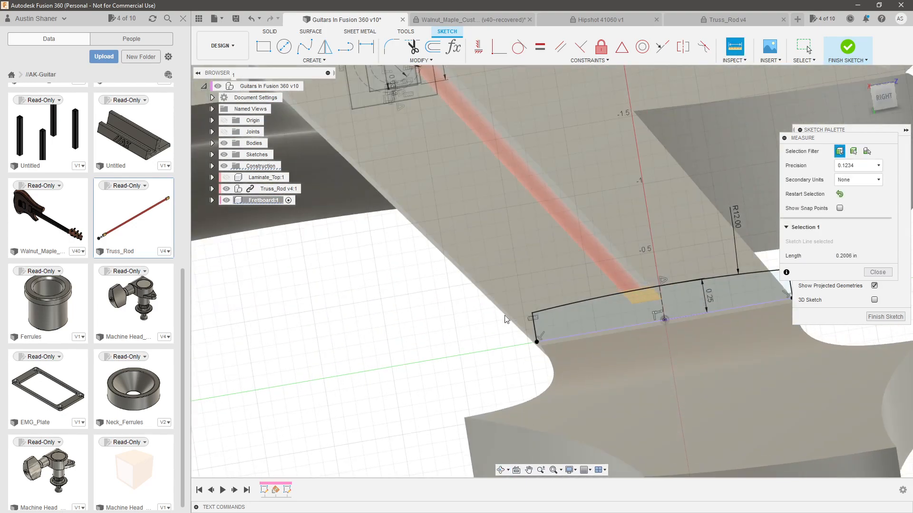
scroll(550, 324, down, 3)
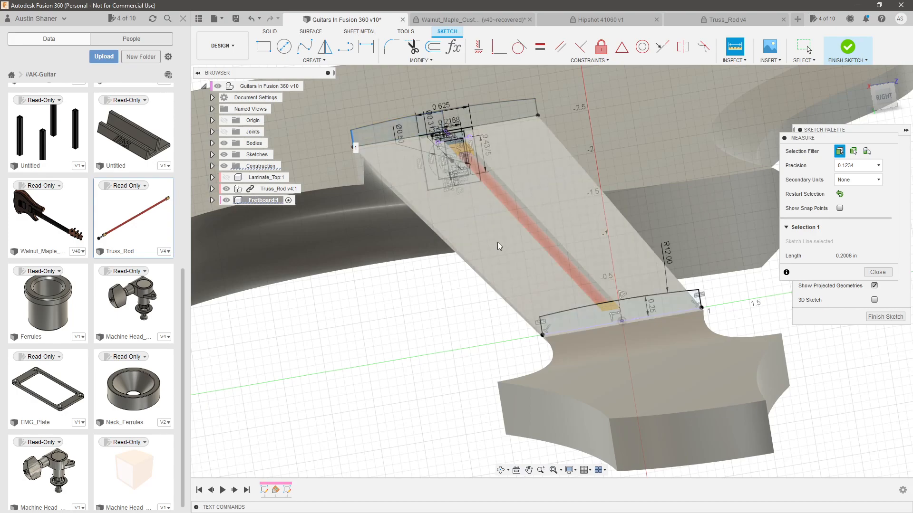
shift+middle_drag(541, 327, 545, 316)
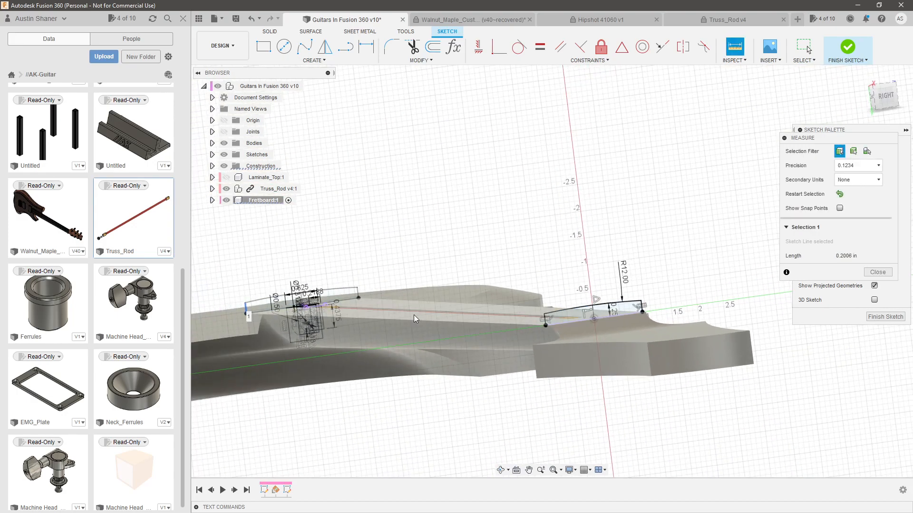
scroll(573, 318, up, 4)
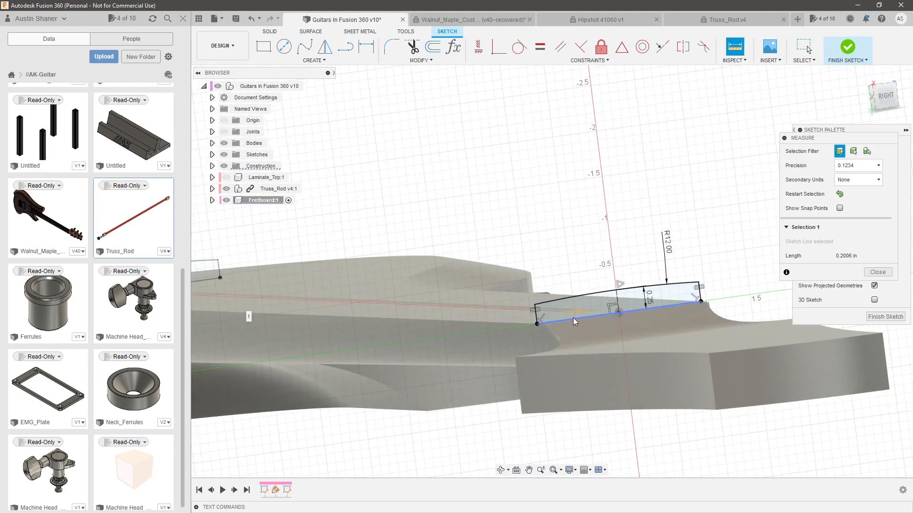
click(657, 300)
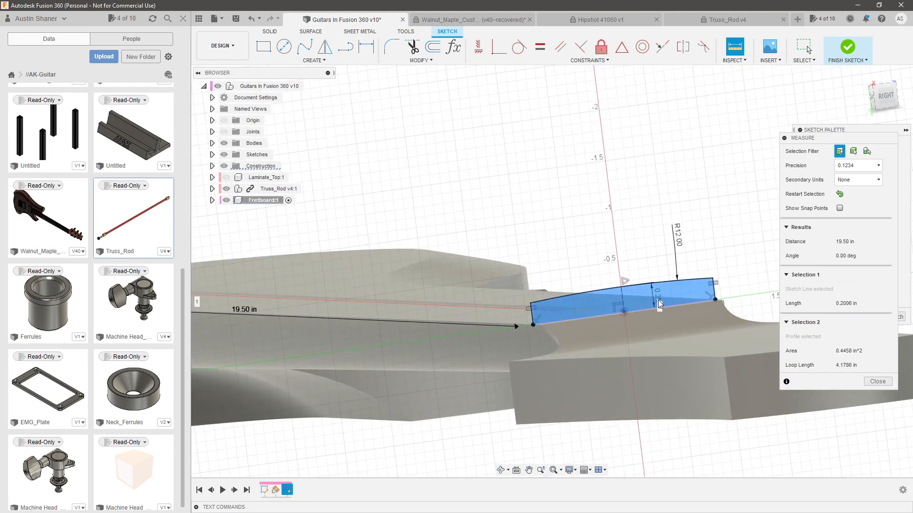
key(Escape)
Delete the nut-end profile's 0.25 in height dimension and constrain its side line equal to the body-end profile's side line
click(658, 298)
key(Delete)
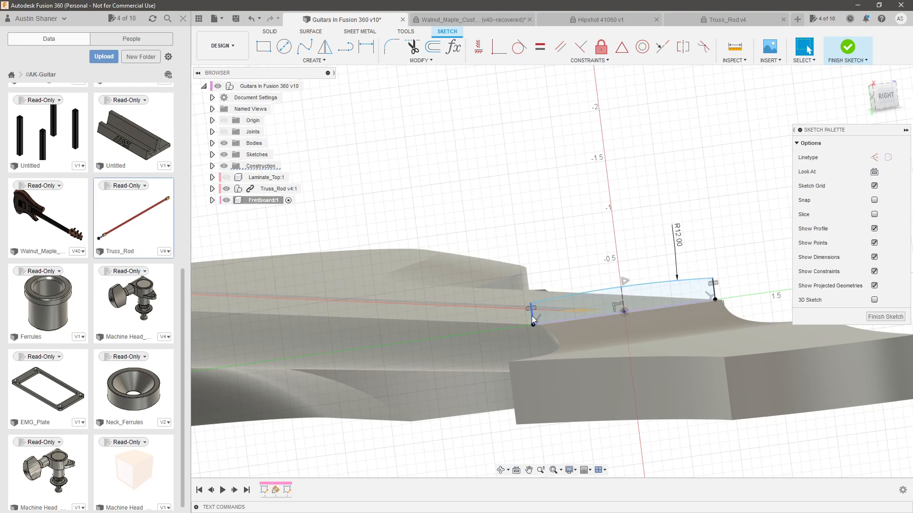
key(Escape)
scroll(474, 276, down, 5)
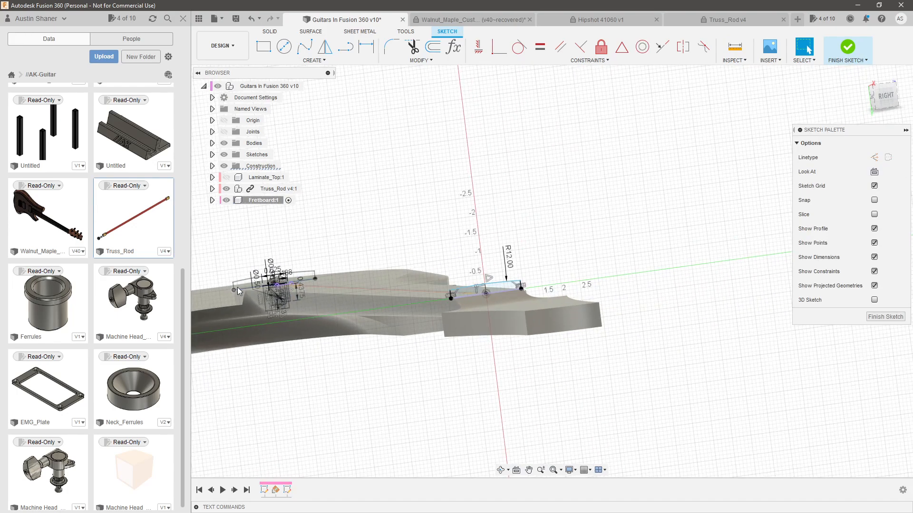
scroll(238, 287, up, 2)
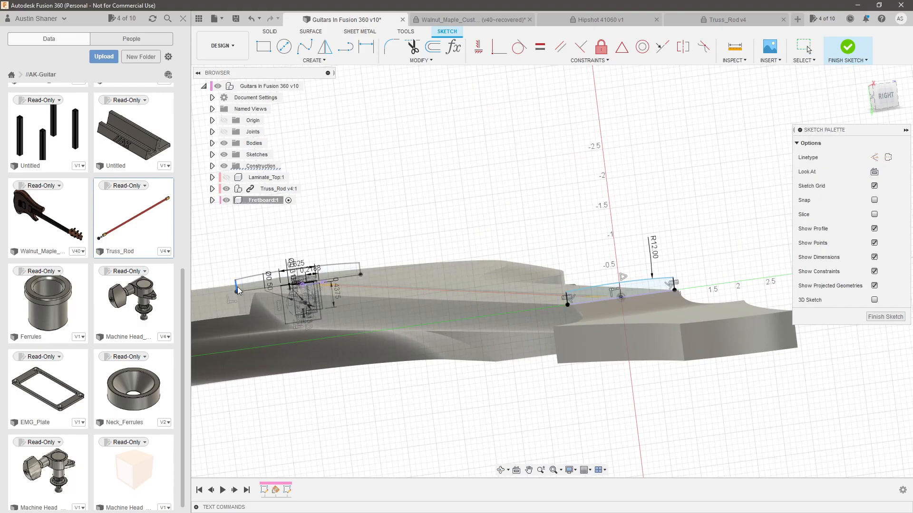
scroll(546, 294, up, 6)
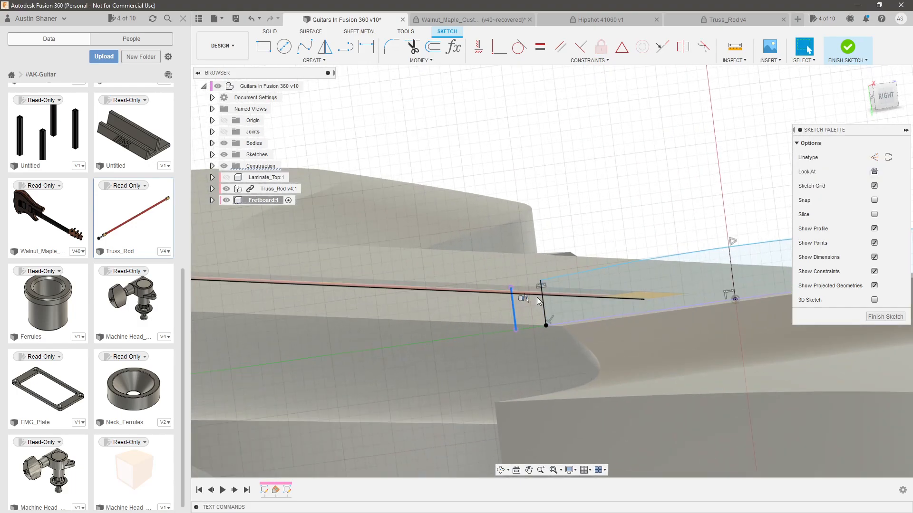
click(540, 49)
key(Escape)
Check the nut-end profile against the neck surface and finish its sketch
scroll(381, 238, down, 3)
scroll(494, 264, down, 4)
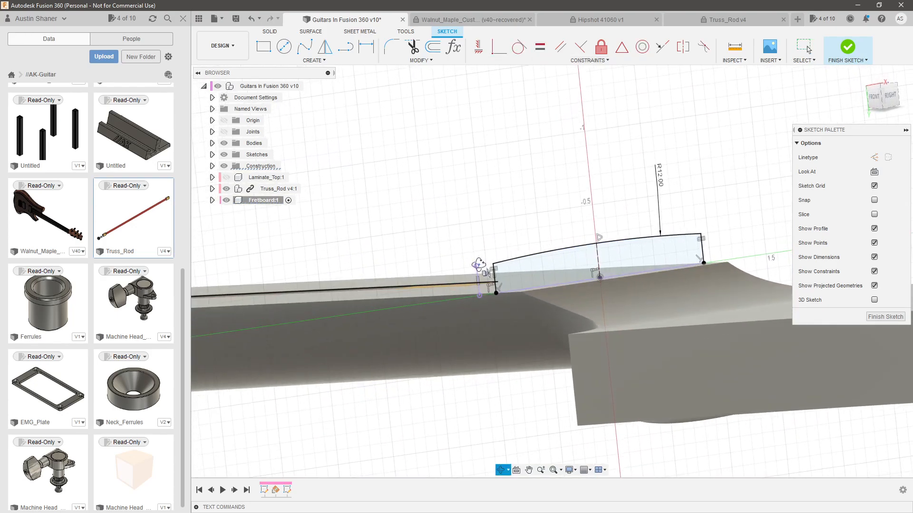
scroll(432, 283, down, 3)
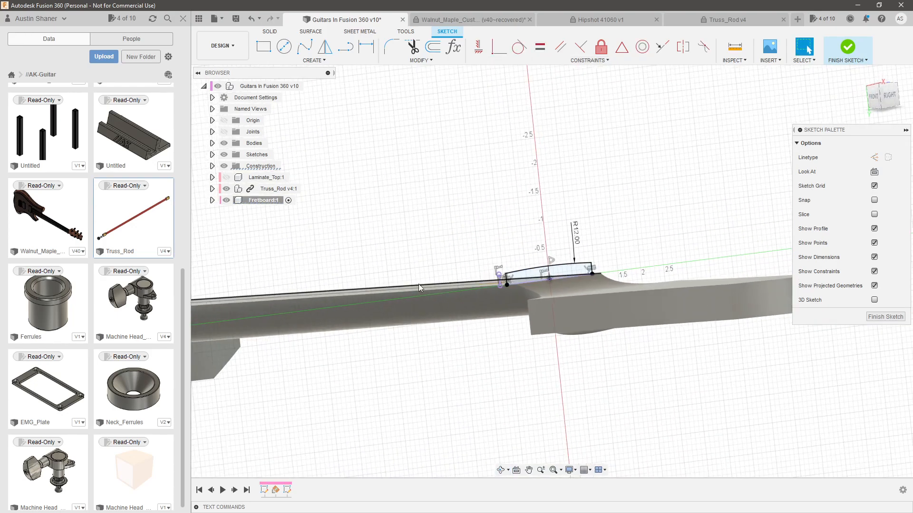
scroll(532, 280, up, 5)
shift+middle_drag(511, 265, 490, 275)
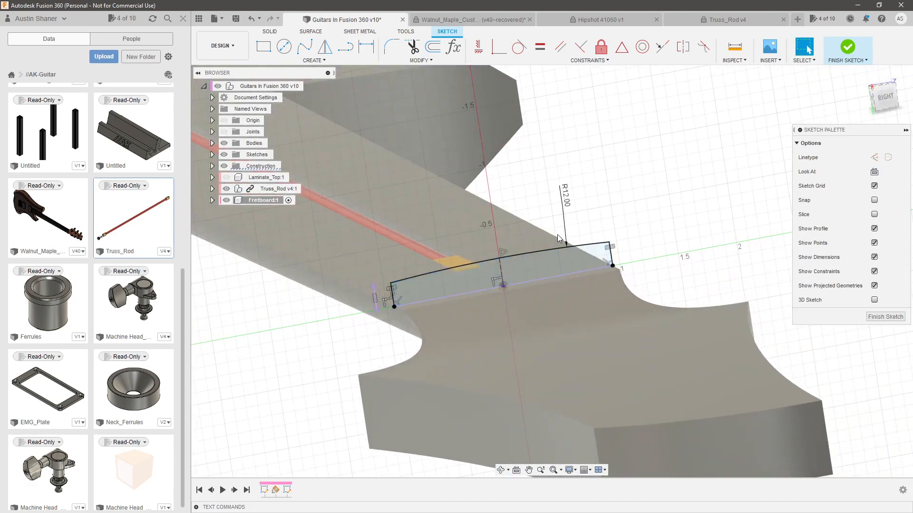
scroll(685, 280, down, 3)
scroll(582, 284, up, 2)
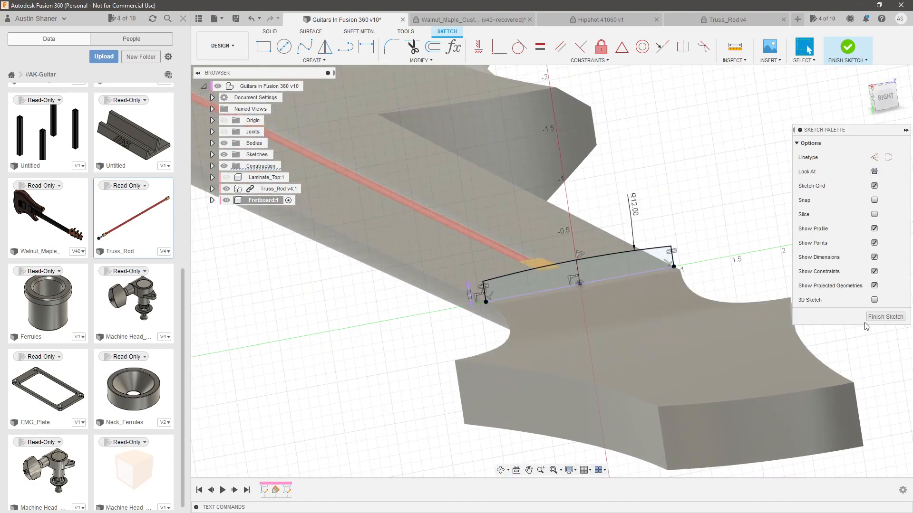
click(885, 316)
Edit the body-end sketch, turn the profile's dividing center line into construction geometry, and finish the sketch
scroll(675, 253, down, 3)
scroll(676, 254, down, 2)
shift+middle_drag(570, 266, 638, 291)
scroll(473, 312, up, 5)
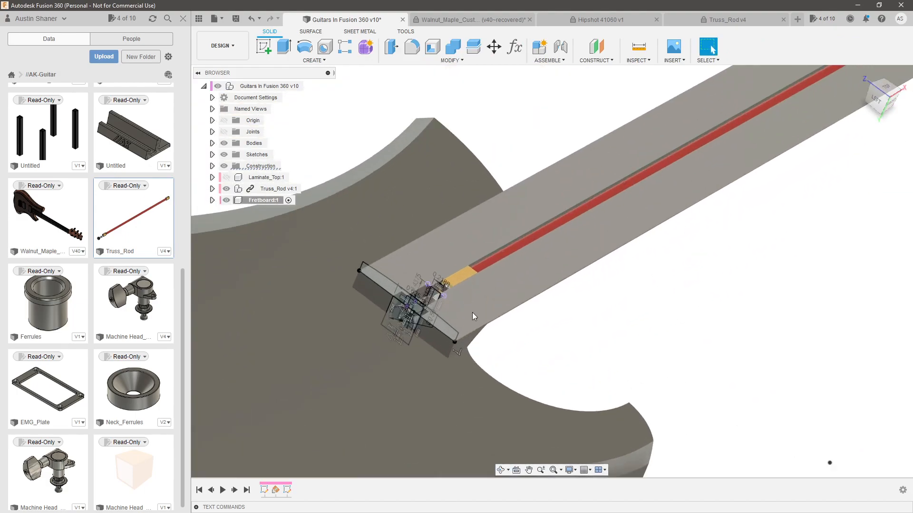
click(441, 324)
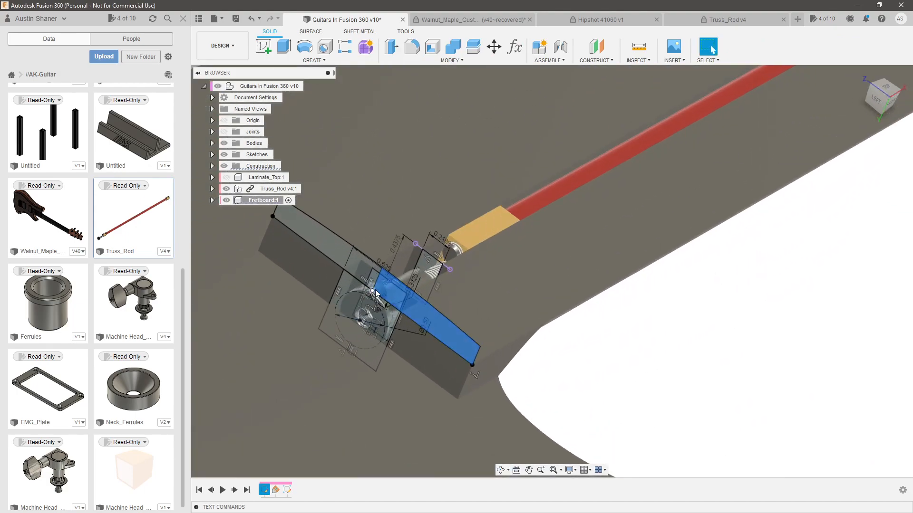
scroll(378, 285, up, 2)
mouse_move(379, 285)
shift+middle_down()
mouse_move(380, 297)
mouse_move(397, 273)
mouse_move(389, 280)
shift+middle_up()
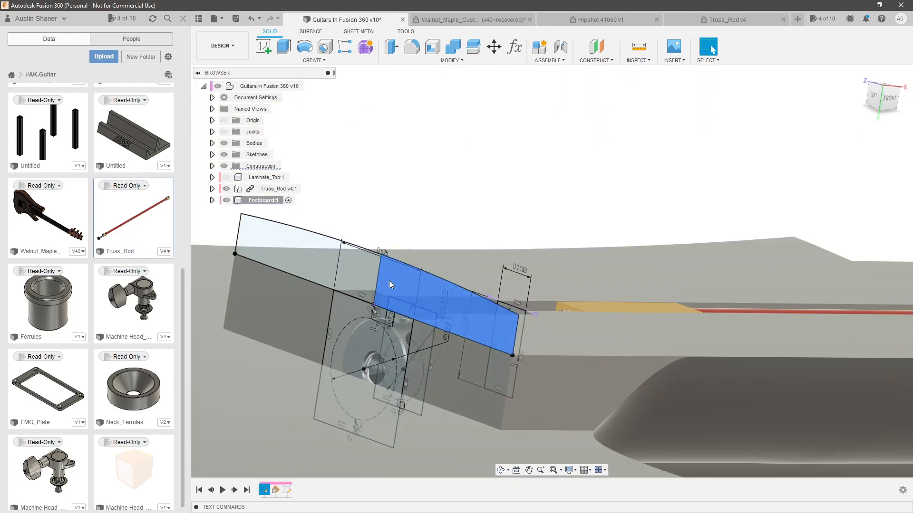
double_click(265, 491)
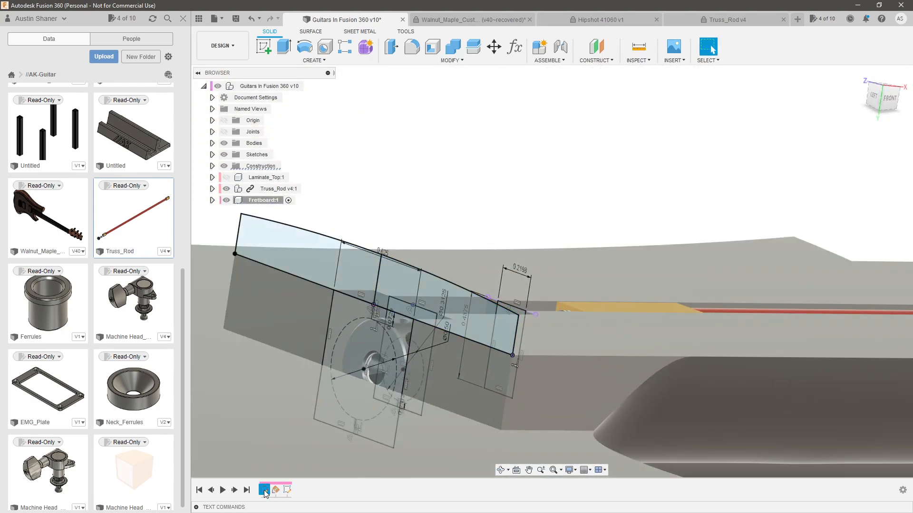
scroll(502, 160, up, 5)
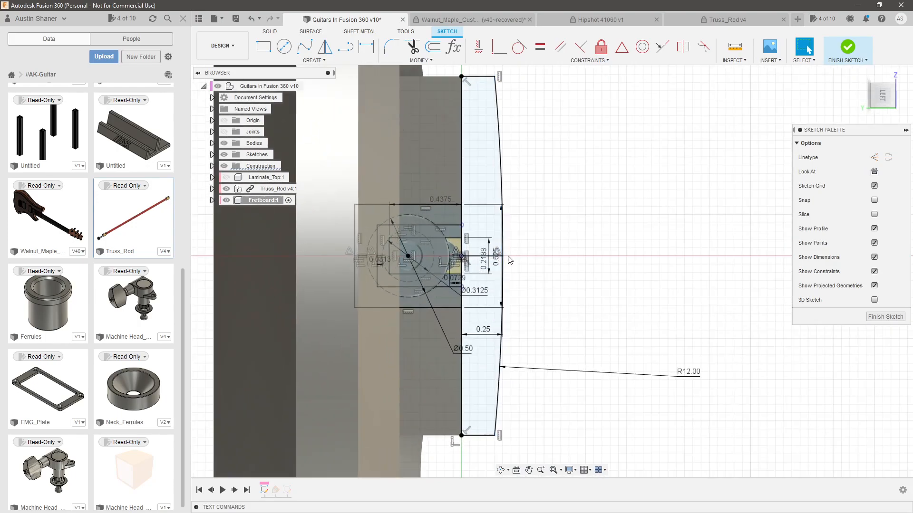
click(884, 317)
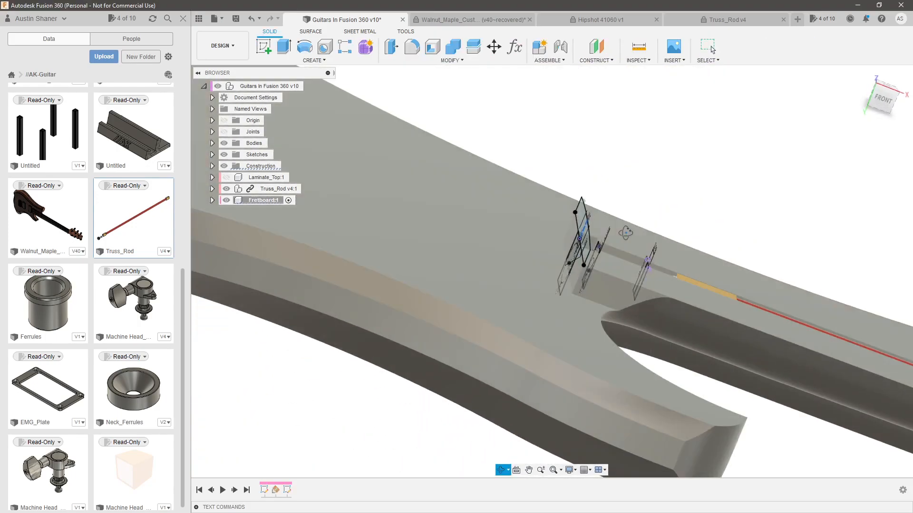
Set up a Loft as a new body from the full body-end fretboard profile to the nut-end profile
shift+middle_drag(626, 232, 671, 272)
scroll(665, 268, down, 3)
scroll(594, 240, up, 4)
click(493, 293)
scroll(487, 283, down, 8)
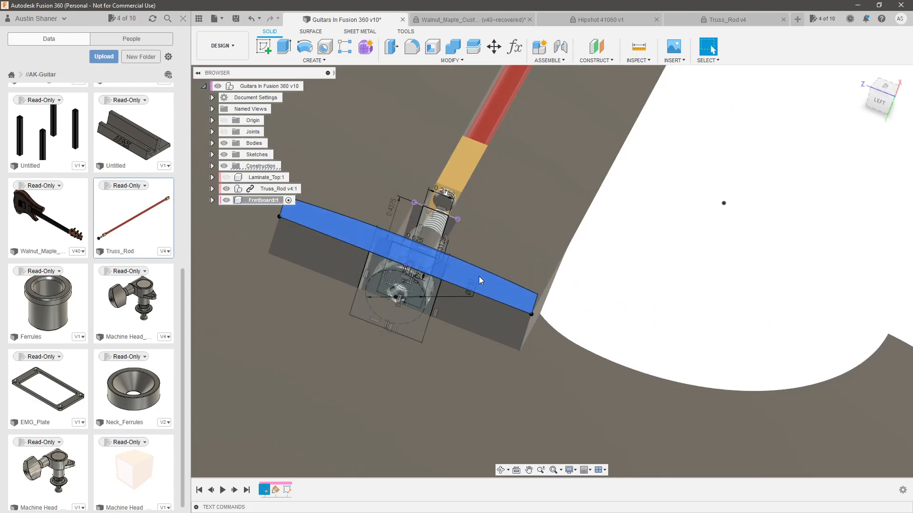
click(311, 60)
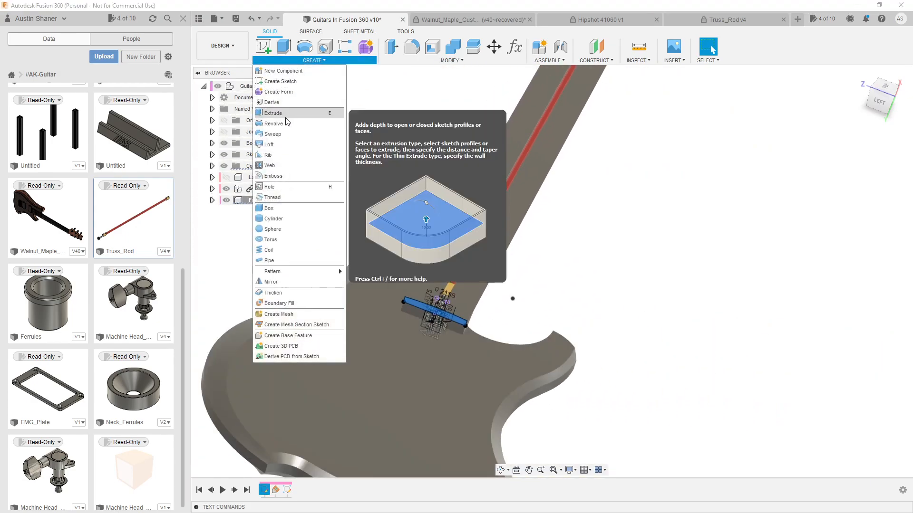
click(286, 142)
scroll(592, 229, down, 3)
scroll(592, 229, up, 5)
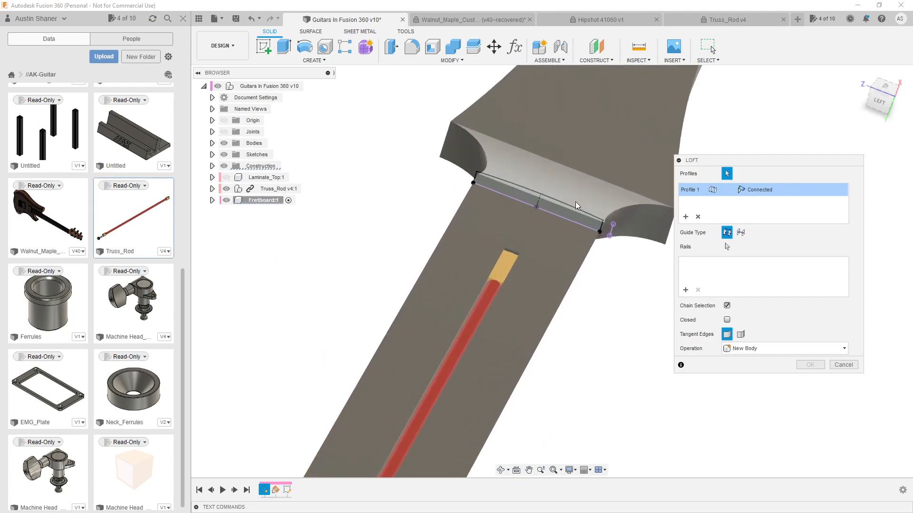
click(576, 209)
scroll(573, 224, down, 3)
shift+middle_drag(569, 231, 591, 250)
scroll(591, 251, down, 4)
scroll(461, 248, up, 3)
scroll(513, 284, up, 3)
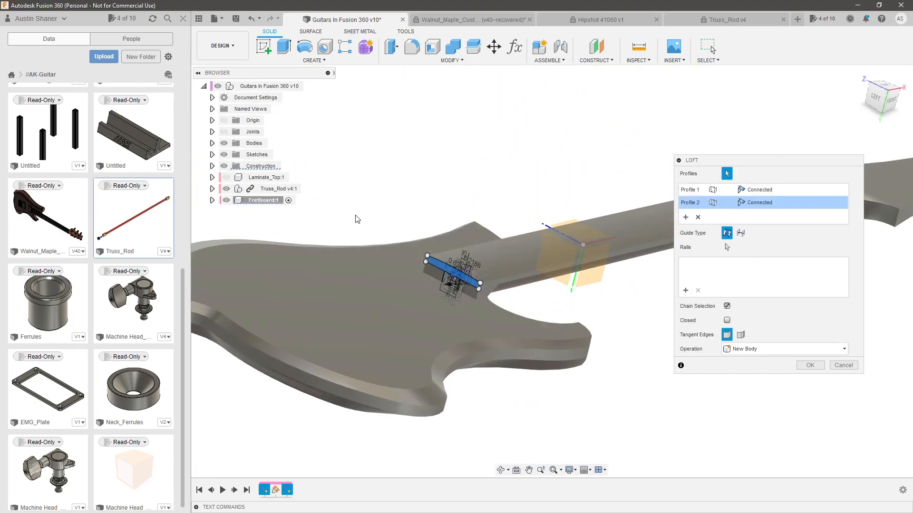
Hide Sketch137, Sketch138 and Sketch139
click(212, 154)
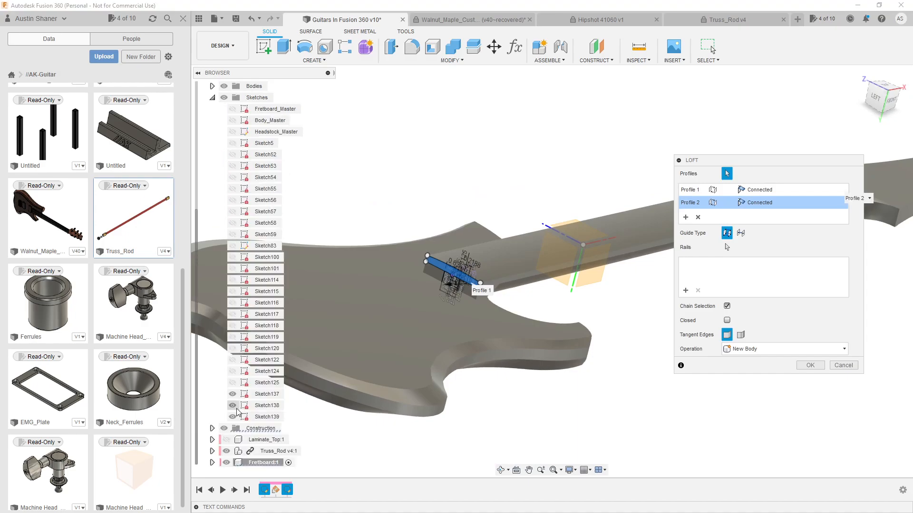
click(232, 395)
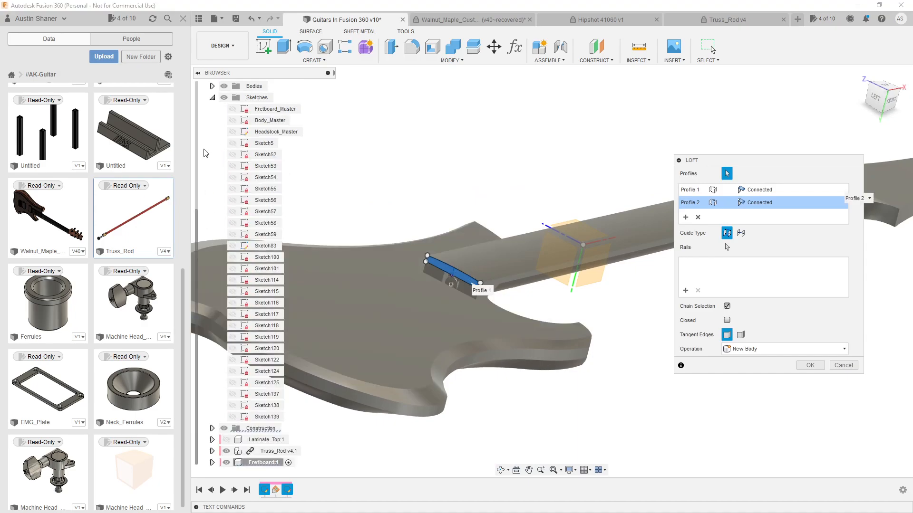
click(212, 98)
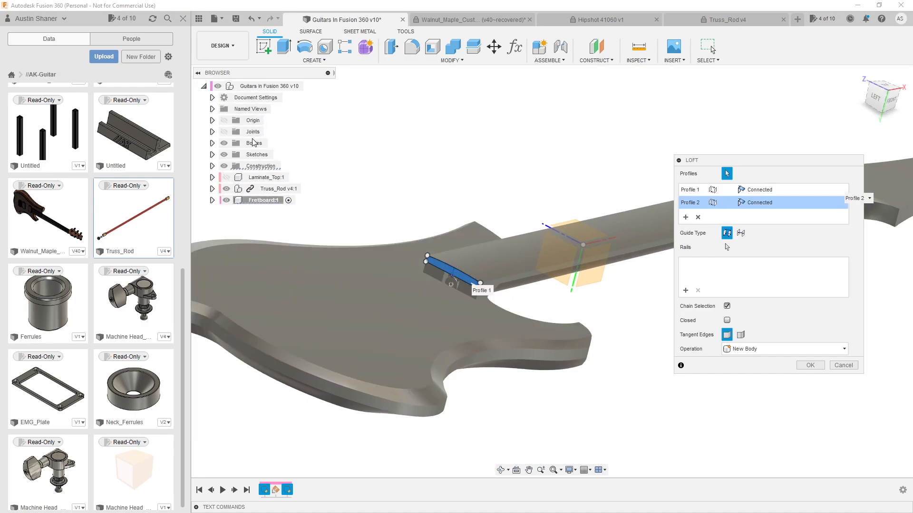
Show the Fretboard_Master sketch
click(212, 154)
click(232, 110)
click(212, 98)
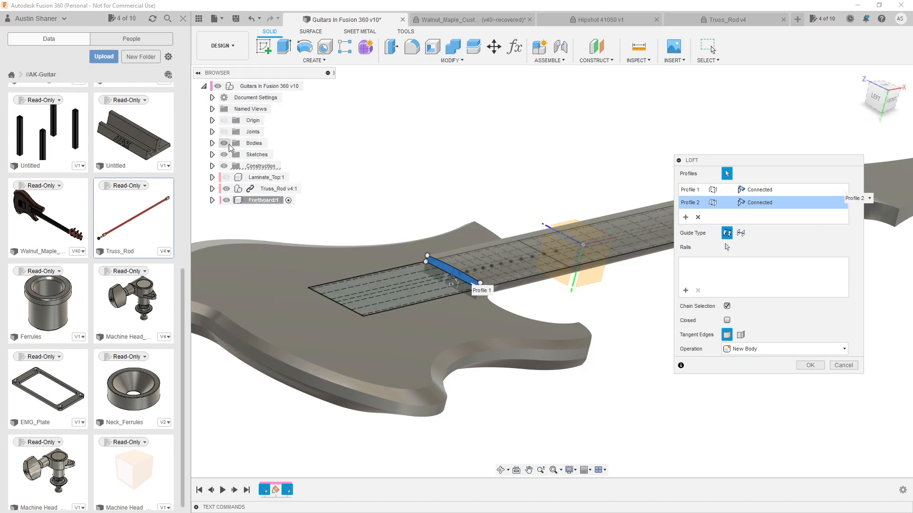
Add the fretboard outline's two long side lines as rails and complete the Loft as a new body
scroll(471, 275, up, 6)
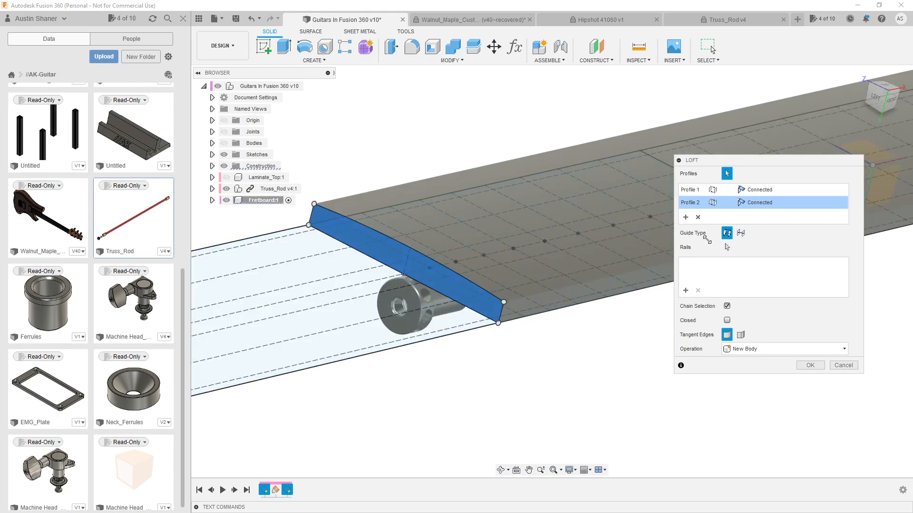
click(684, 291)
click(465, 331)
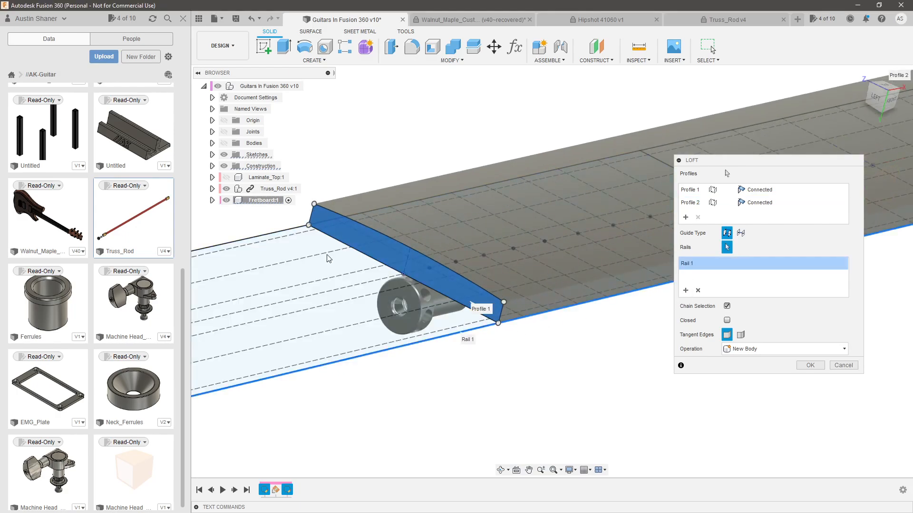
click(286, 232)
scroll(278, 248, down, 6)
shift+middle_drag(462, 301, 444, 301)
scroll(444, 301, down, 5)
click(810, 366)
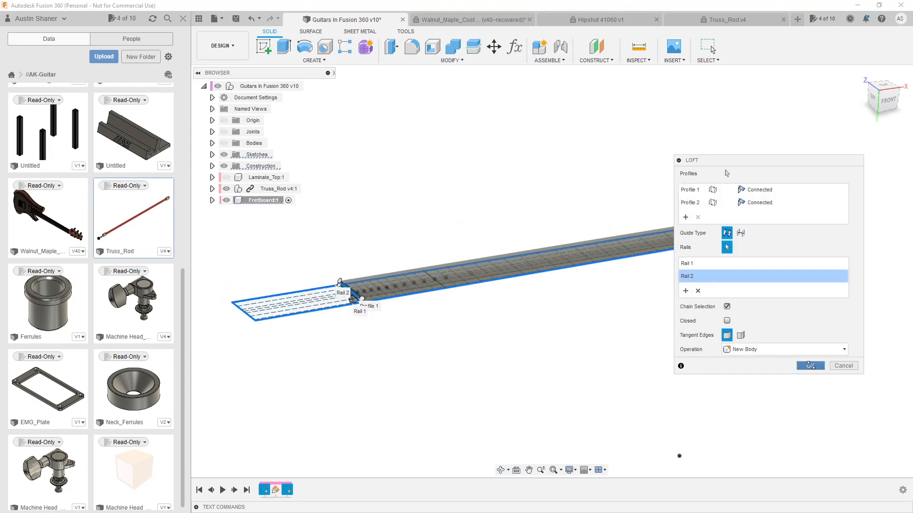
Show the design's bodies and hide its sketches
click(225, 143)
click(223, 156)
scroll(546, 259, up, 8)
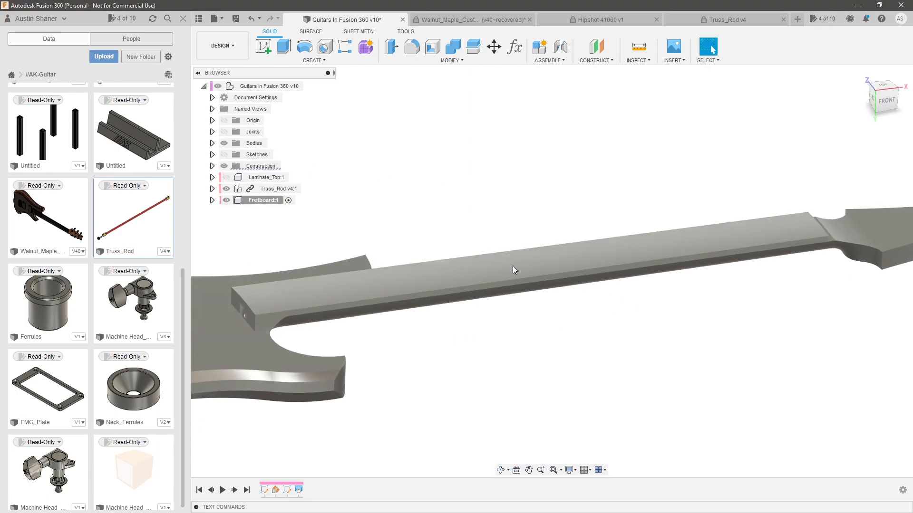
Move the fretboard component away from the neck and show the sketches
shift+middle_drag(420, 287, 578, 314)
key(Escape)
scroll(775, 255, up, 4)
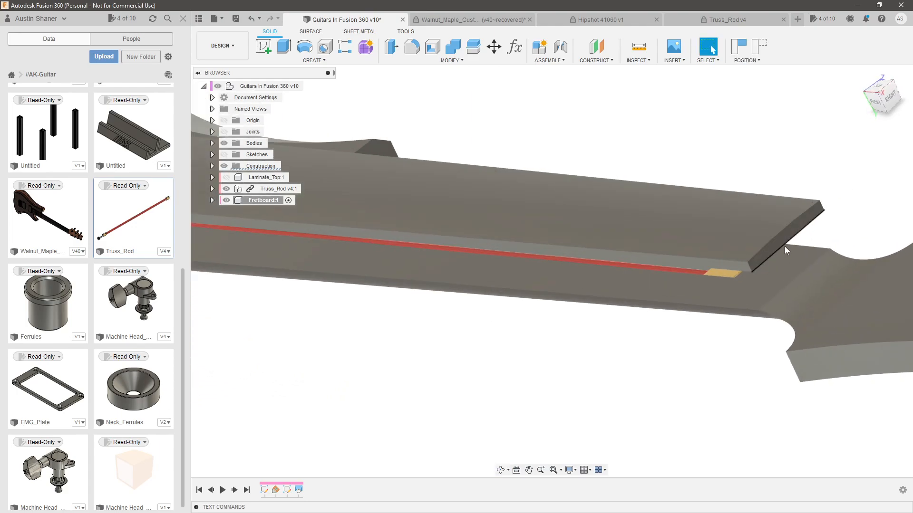
click(224, 155)
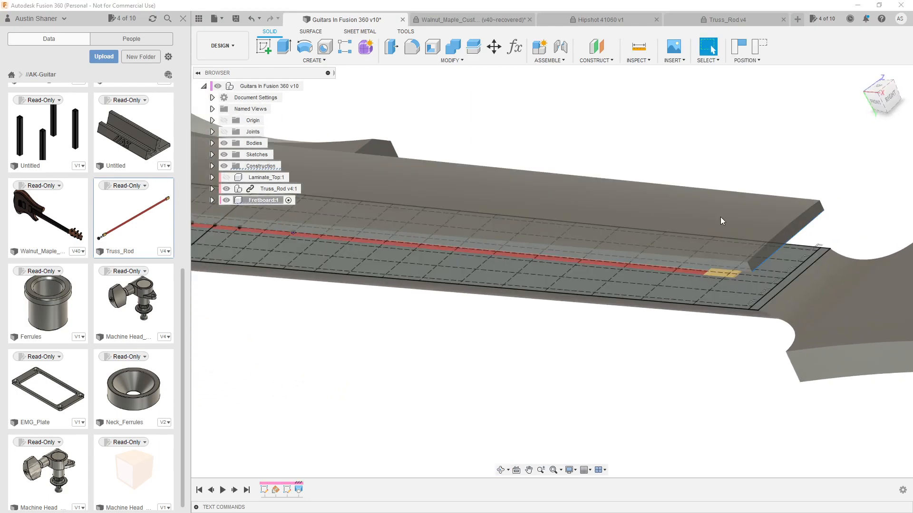
Joint the fretboard's nut end to the nut line of the master sketch with zero angle and zero offsets
scroll(811, 254, up, 3)
shift+middle_drag(836, 221, 822, 198)
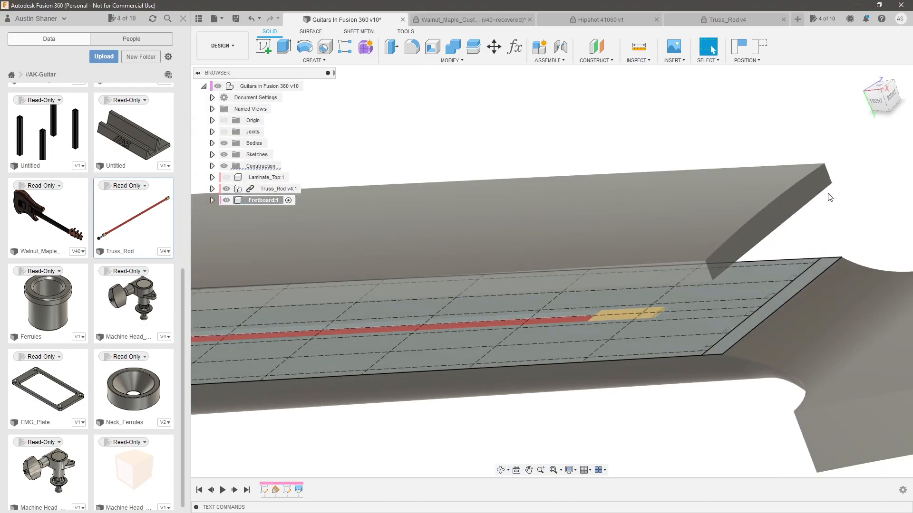
ctrl+click(805, 274)
key(j)
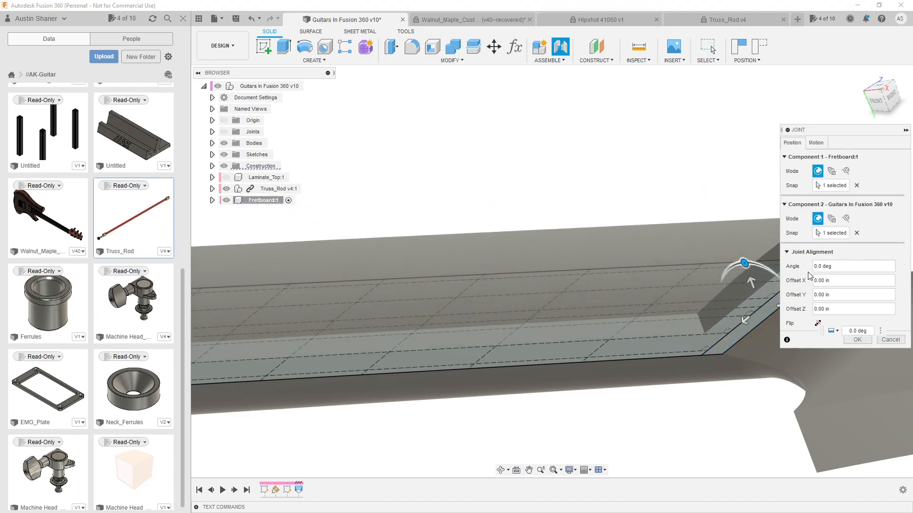
key(Return)
scroll(735, 228, down, 4)
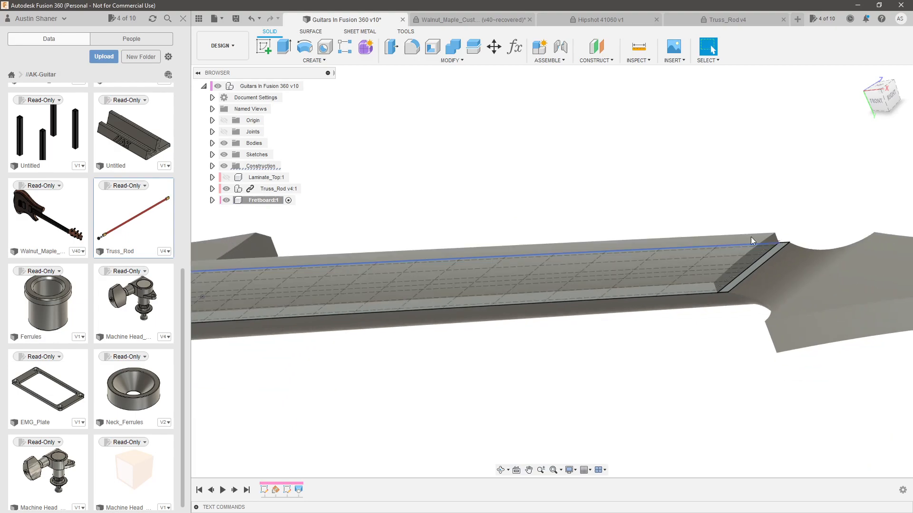
Hide the sketches and show the Laminate_Top component
click(229, 154)
scroll(606, 201, down, 4)
shift+middle_drag(550, 259, 664, 314)
scroll(665, 316, down, 4)
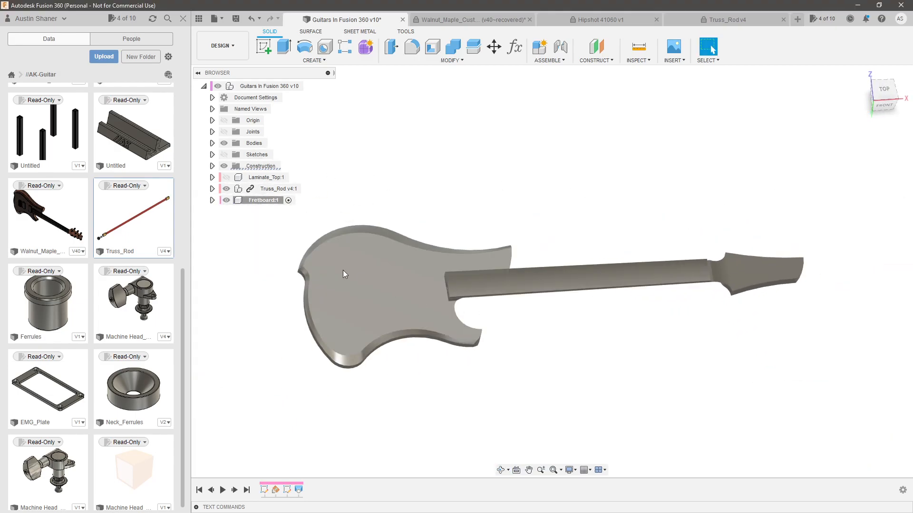
click(227, 178)
scroll(622, 312, up, 3)
mouse_move(621, 311)
shift+middle_down()
mouse_move(611, 287)
mouse_move(622, 315)
shift+middle_up()
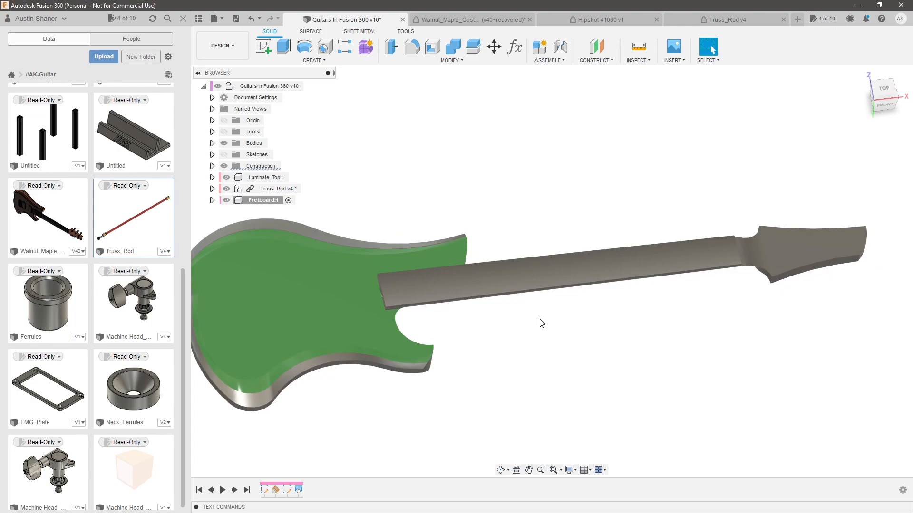
Apply the design's existing blue appearance to the fretboard
key(a)
shift+middle_drag(558, 340, 575, 276)
drag(780, 213, 613, 222)
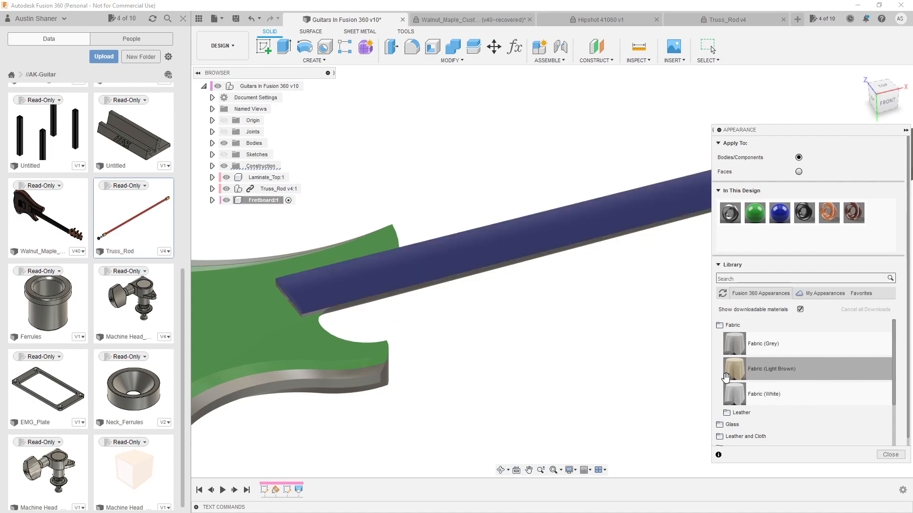
click(890, 455)
scroll(432, 310, down, 3)
shift+middle_drag(431, 310, 638, 300)
scroll(618, 307, down, 2)
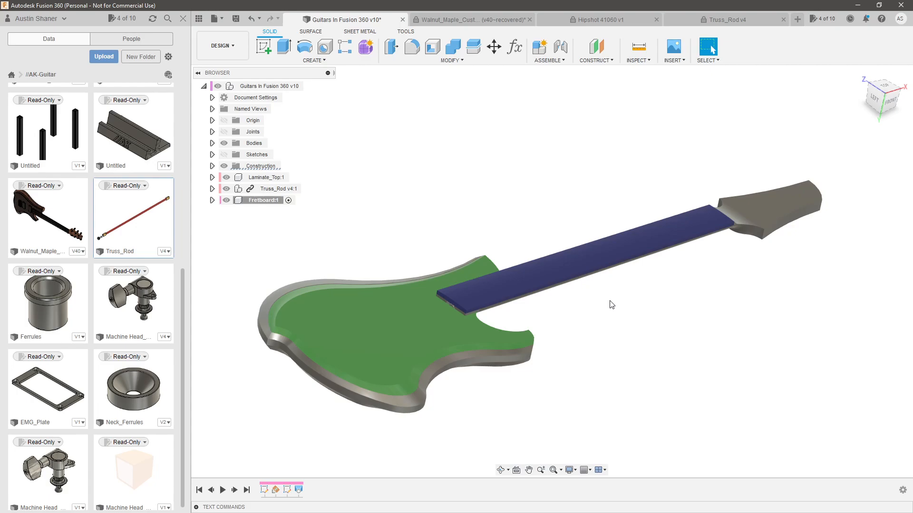
mouse_move(567, 302)
shift+middle_down()
mouse_move(585, 275)
mouse_move(598, 283)
mouse_move(568, 290)
shift+middle_up()
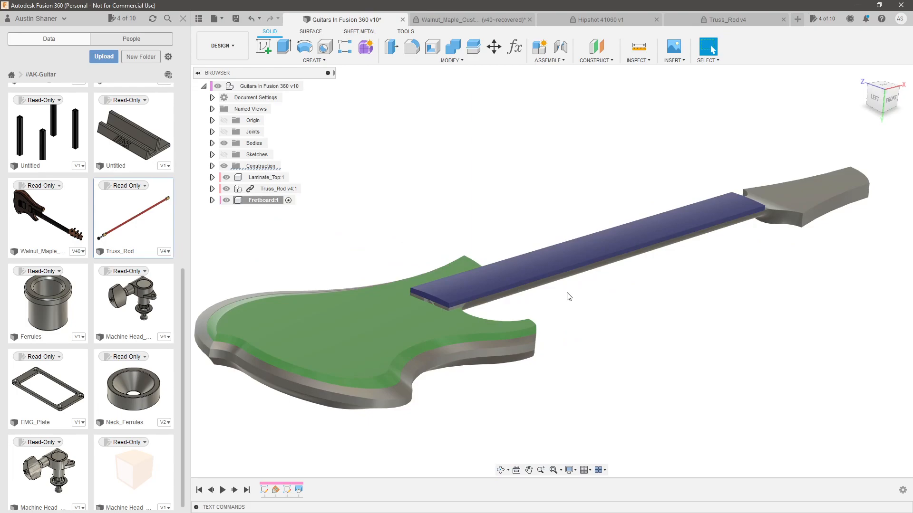
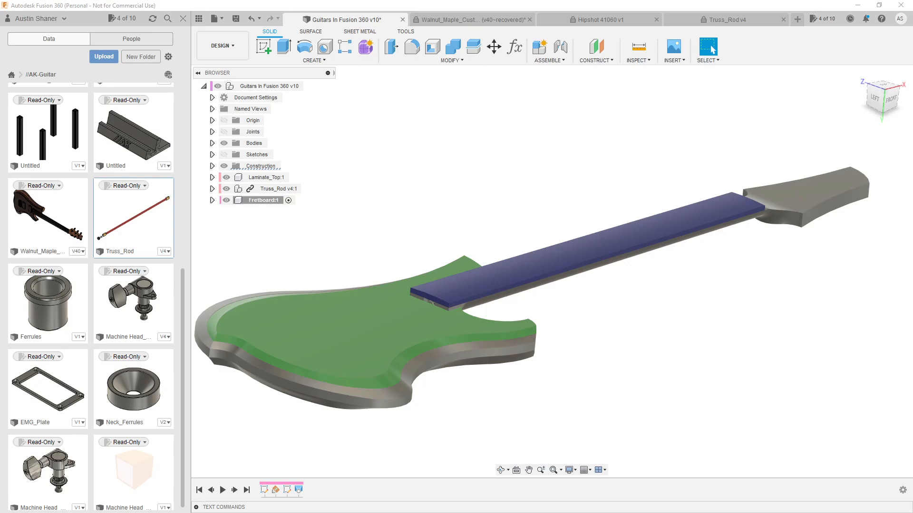
Clear the selection and close the data panel to enlarge the workspace around the guitar model
click(517, 185)
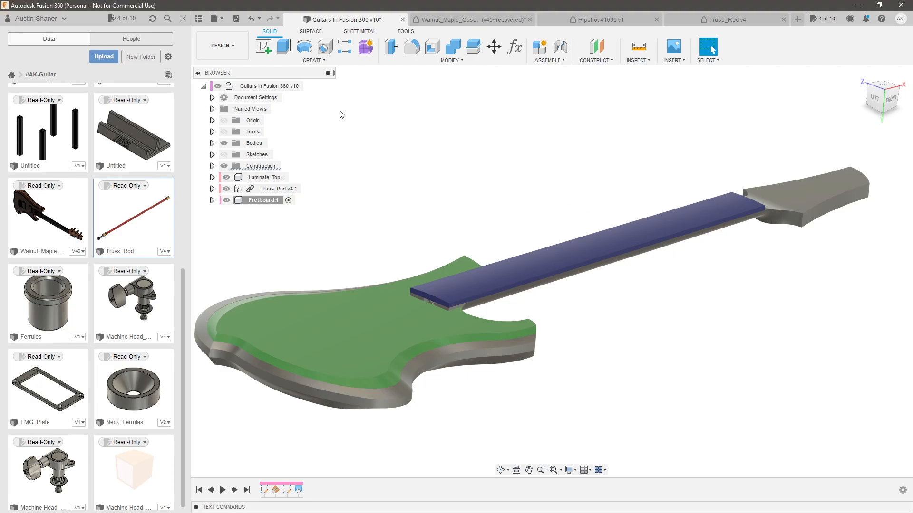
click(189, 21)
scroll(369, 285, up, 3)
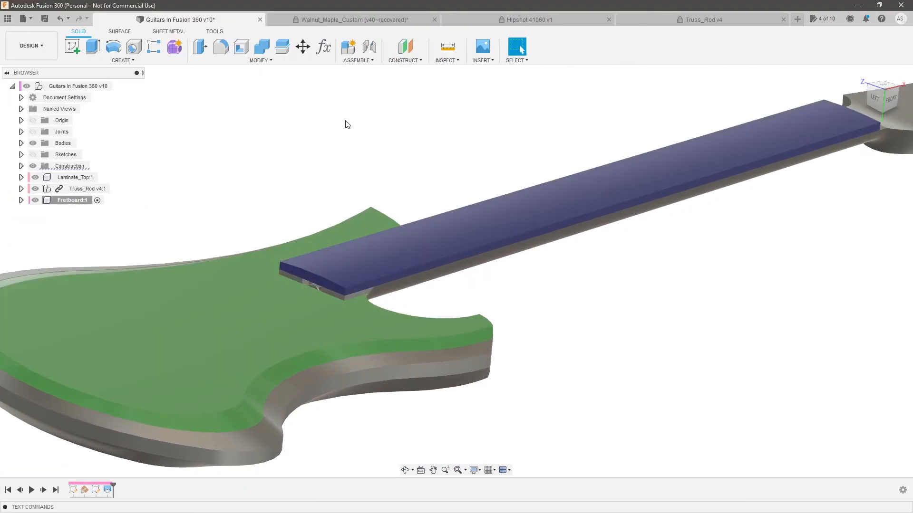
shift+middle_drag(516, 279, 538, 281)
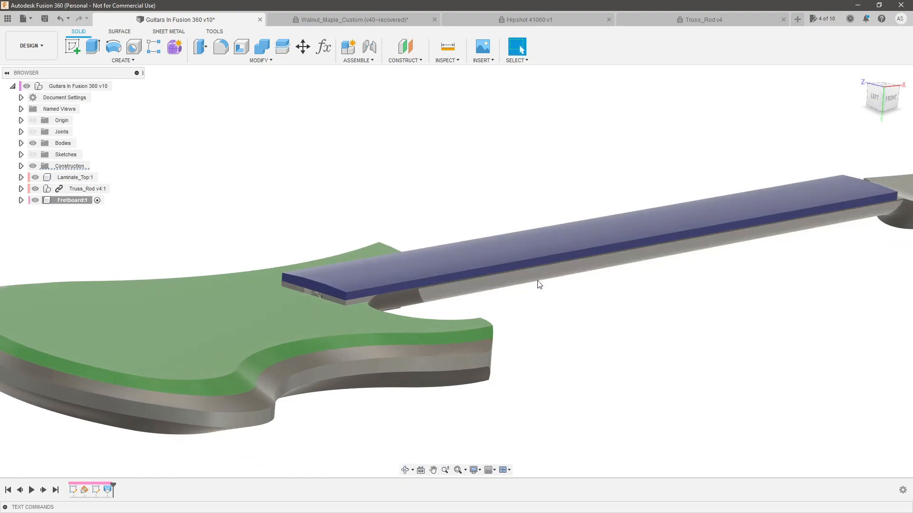
shift+middle_drag(539, 284, 434, 230)
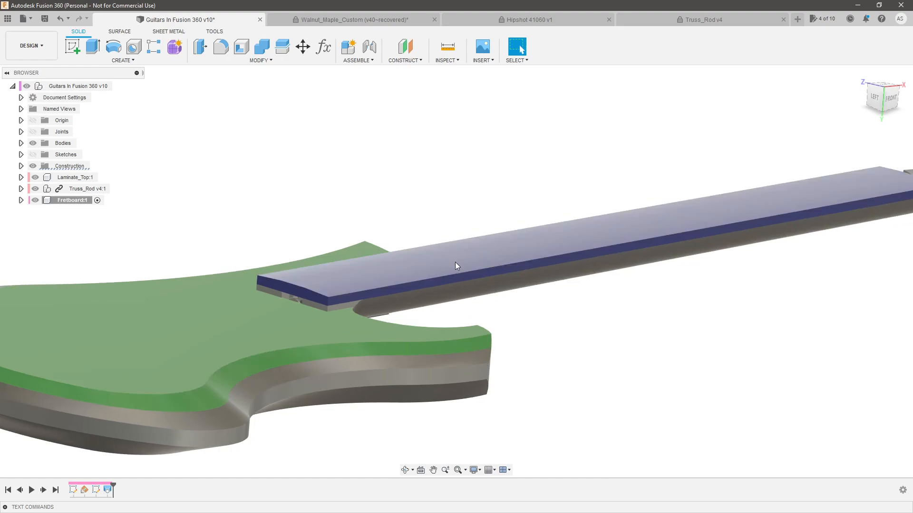
shift+middle_drag(374, 283, 331, 297)
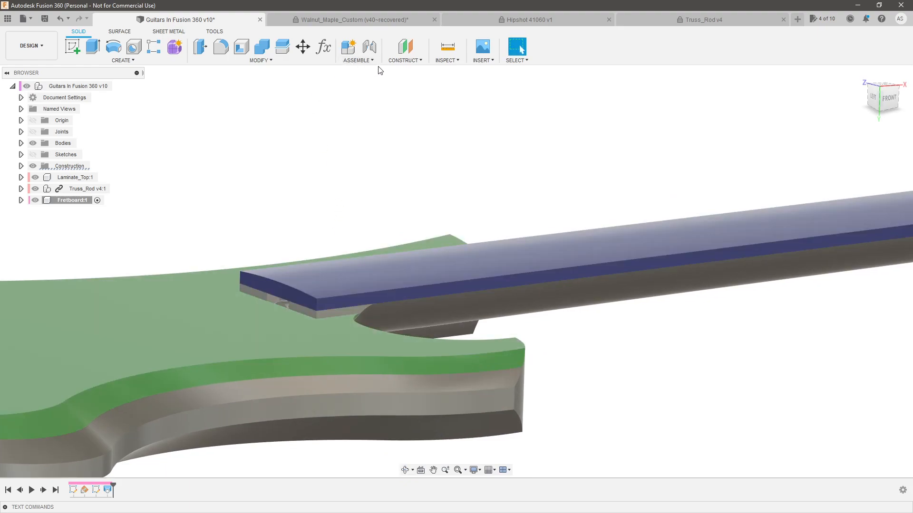
click(390, 61)
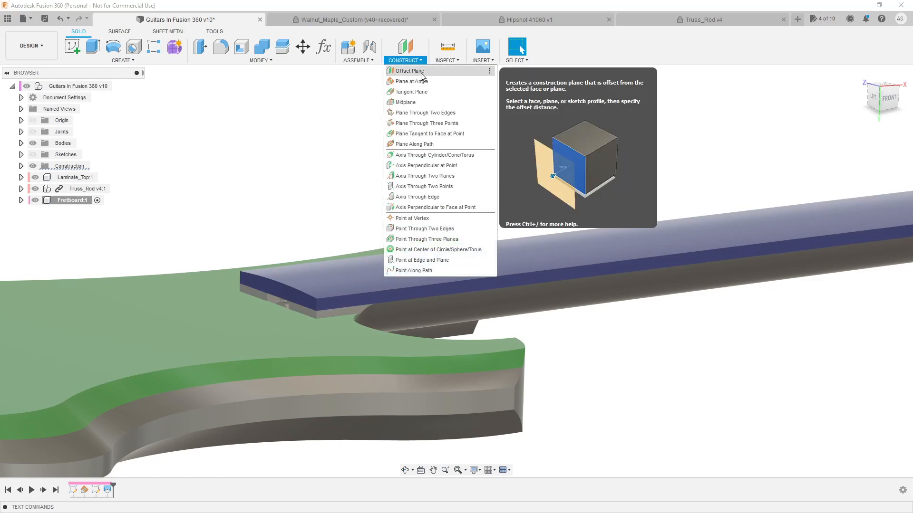
click(421, 71)
scroll(471, 380, up, 3)
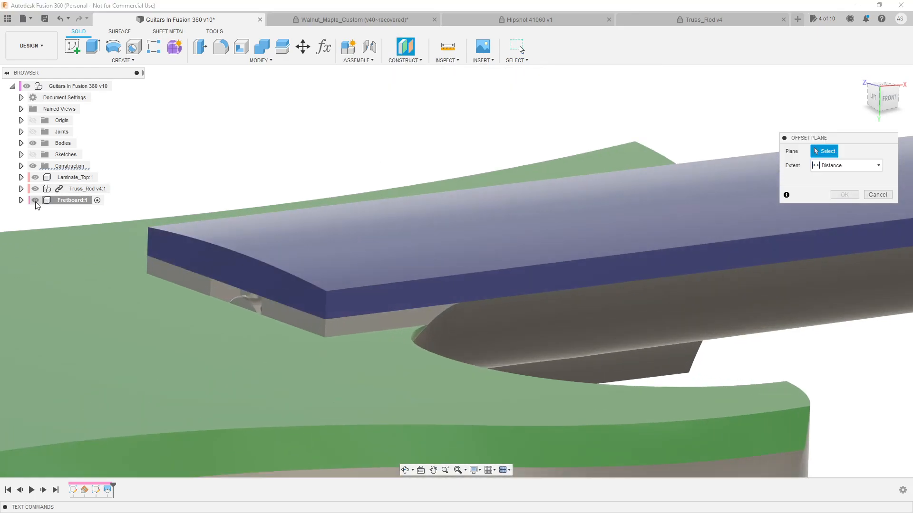
click(35, 200)
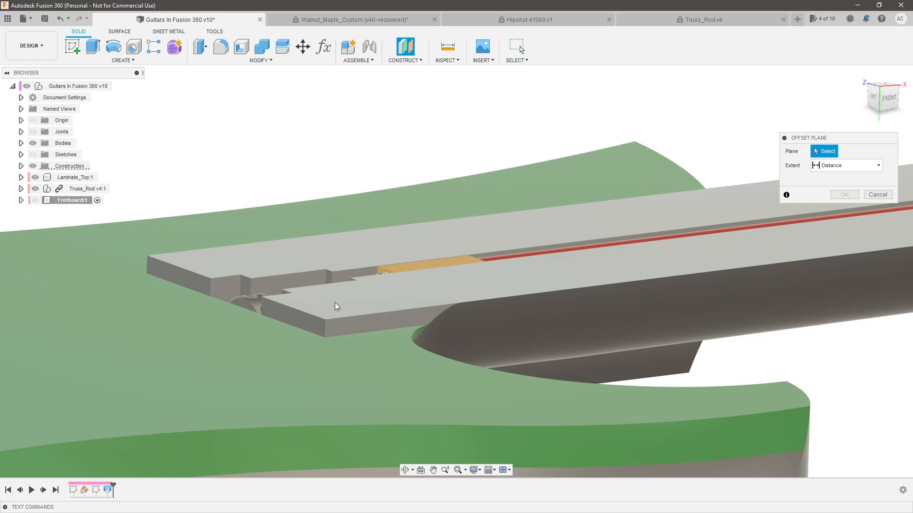
click(337, 306)
click(35, 200)
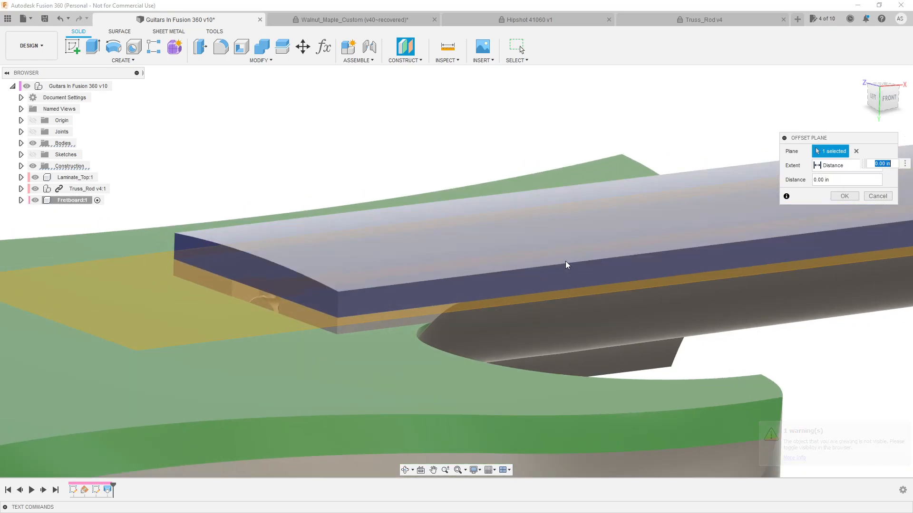
scroll(500, 317, down, 3)
drag(886, 216, 887, 208)
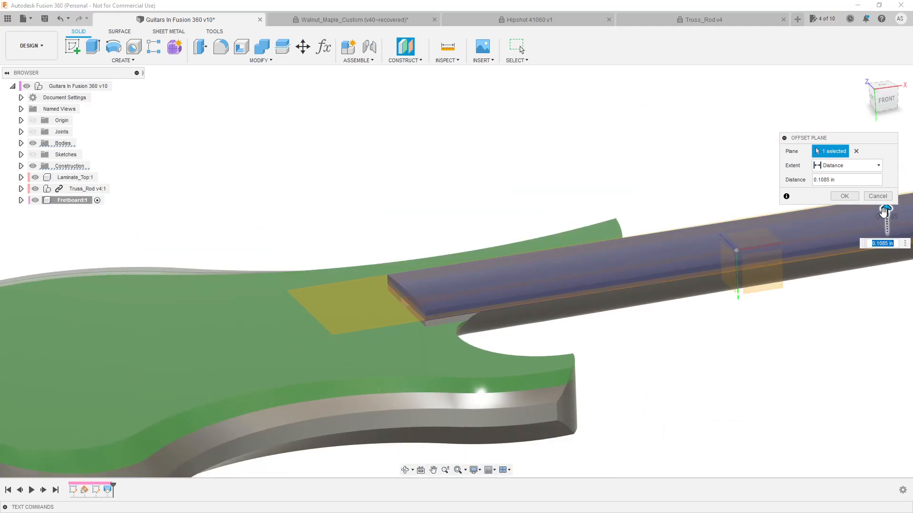
scroll(450, 295, up, 3)
scroll(418, 336, up, 3)
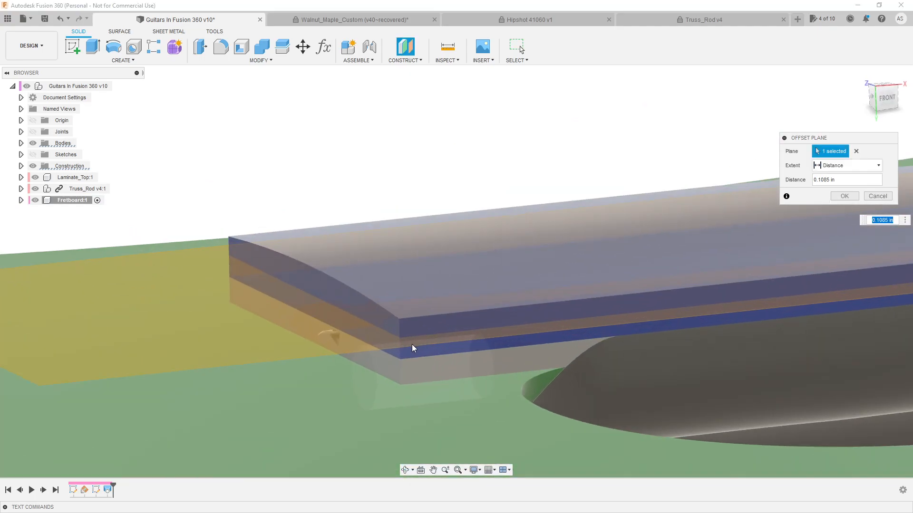
shift+middle_drag(422, 339, 432, 333)
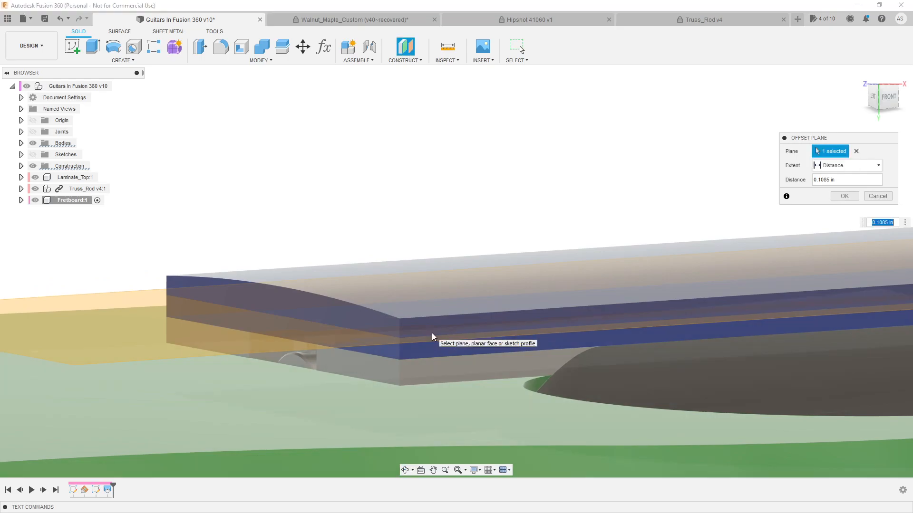
Switch to Firefox and look up the tang depth of the Wide/Highest fretwire on the StewMac page
key(alt+Tab)
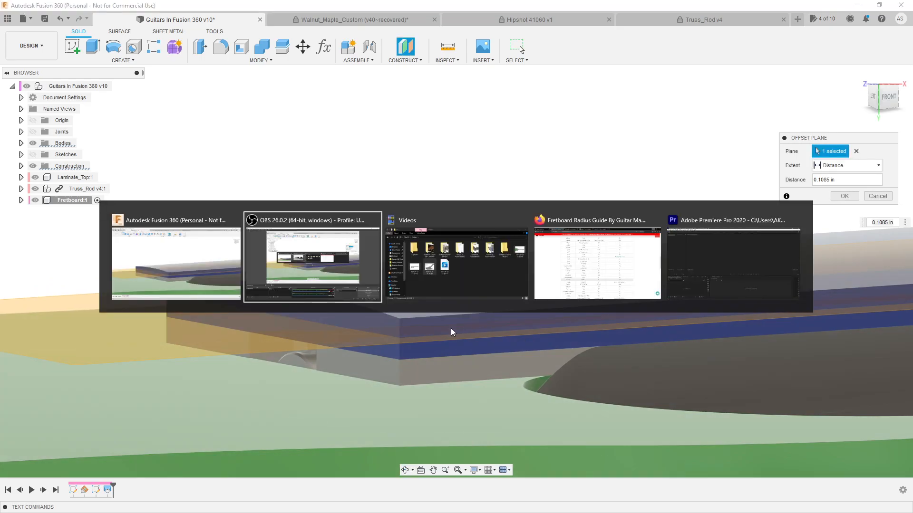
key(alt+Tab)
key(alt+Tab)
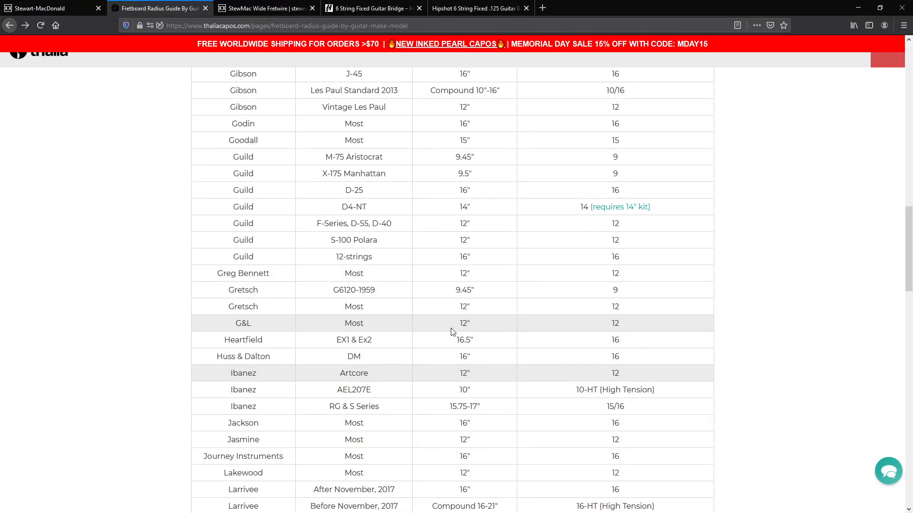
click(63, 4)
click(248, 4)
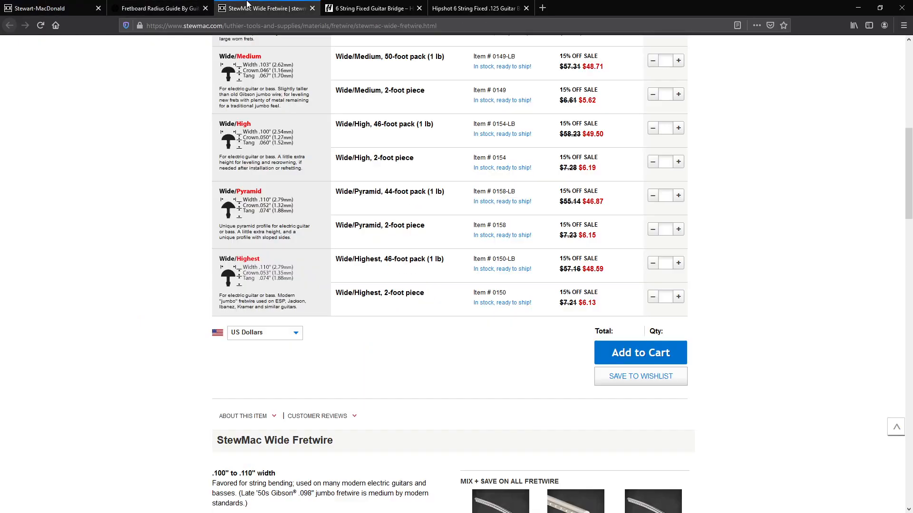
scroll(182, 310, up, 2)
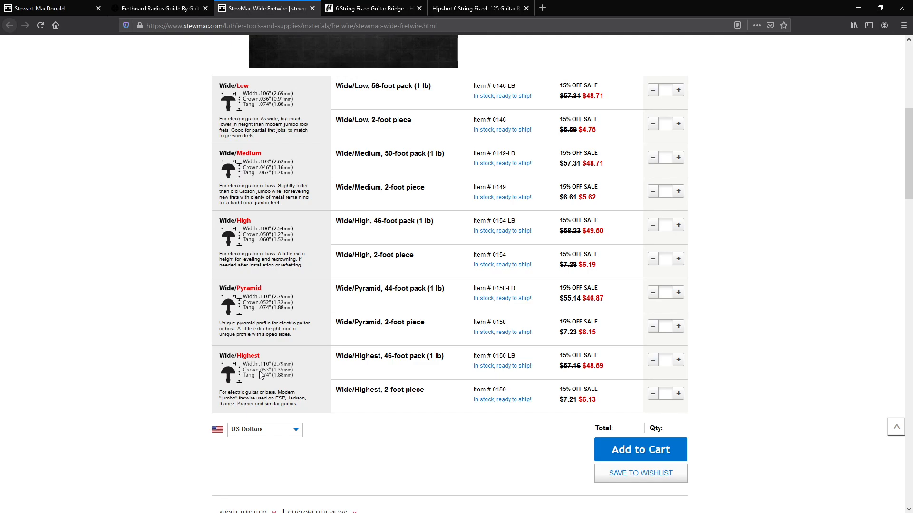
scroll(246, 376, down, 2)
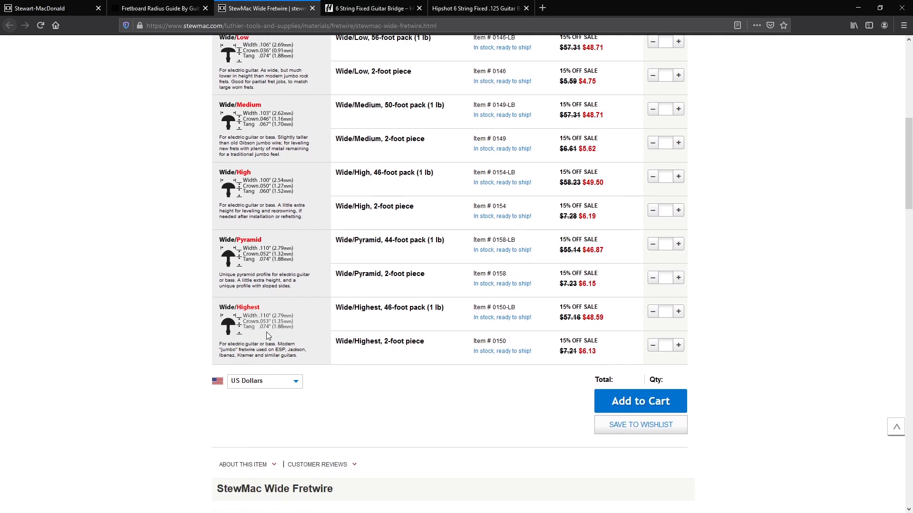
key(alt+Tab)
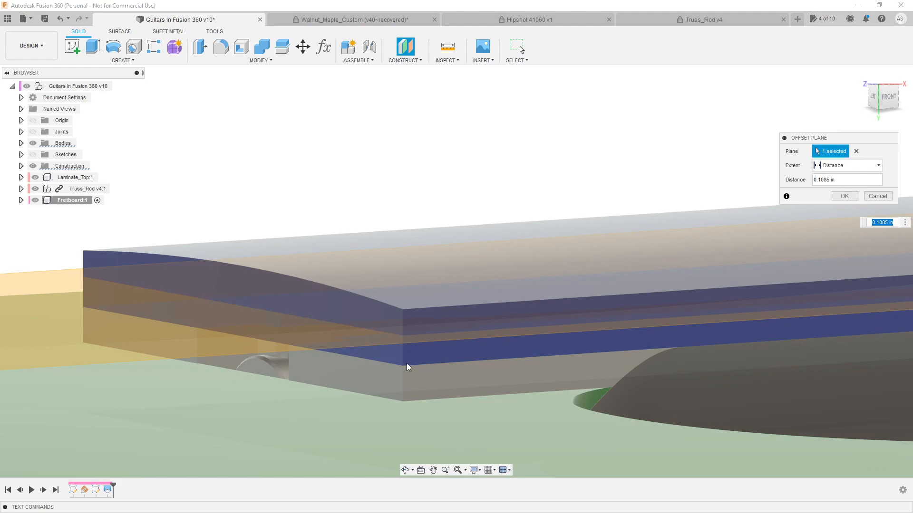
Measure the vertical corner edge at the fretboard's body end and calculate 0.2006 - 0.074 in Calculator
key(Escape)
click(448, 49)
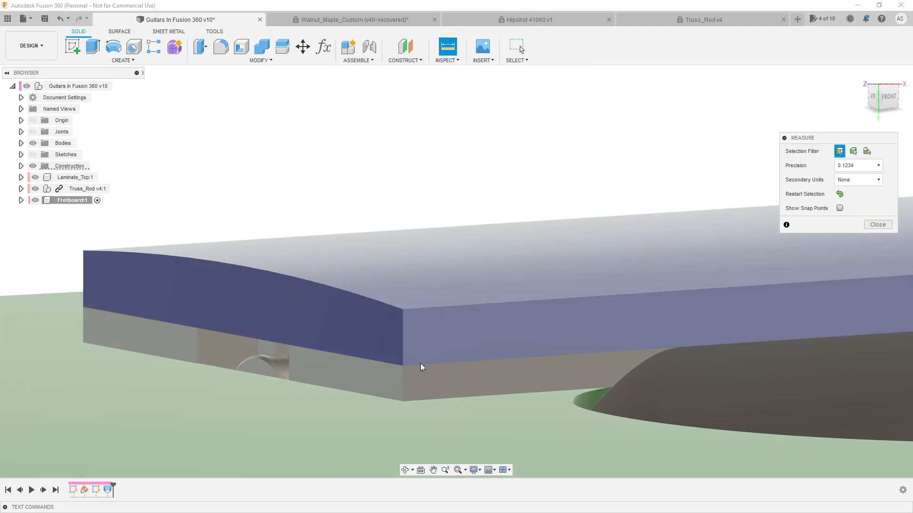
click(404, 360)
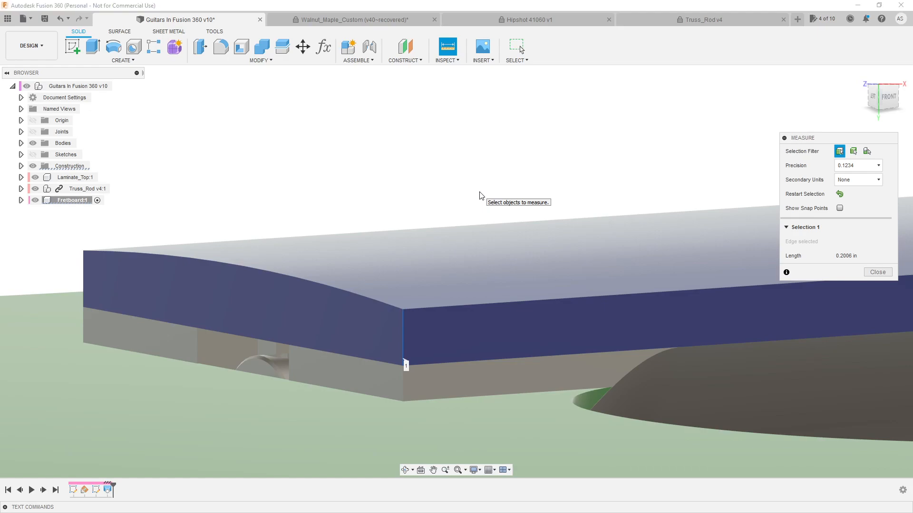
text(0.20)
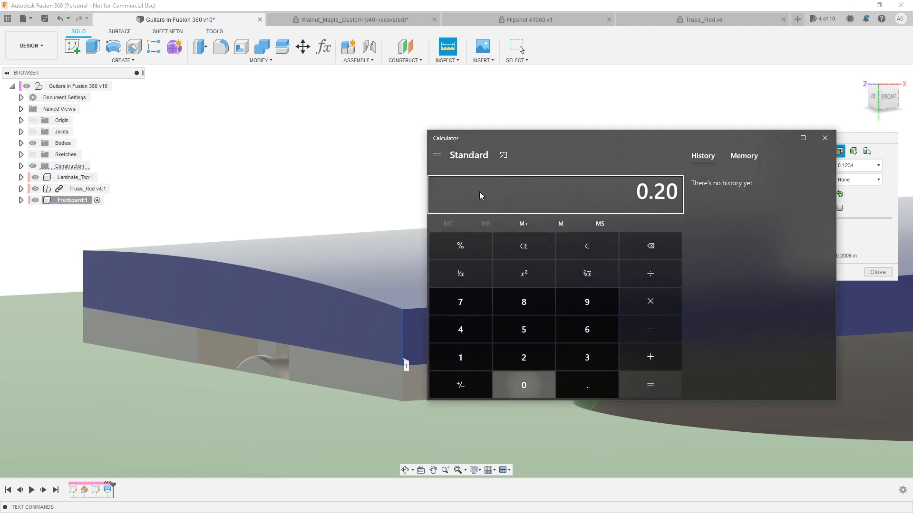
text(06 - 0.074)
key(Return)
Recheck the Wide/Highest fretwire tang depth on the StewMac page in Firefox, return to Fusion 360 and end the measurement
key(alt+Tab)
key(alt+Tab)
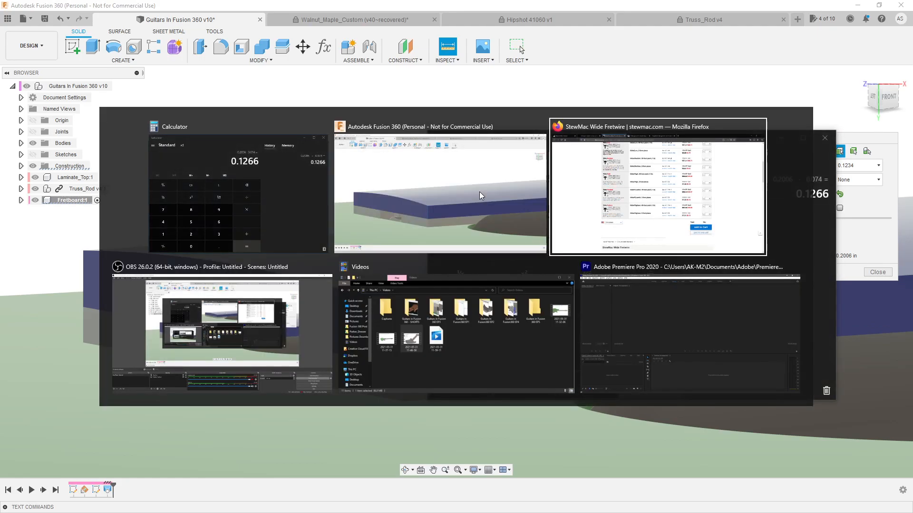
click(162, 8)
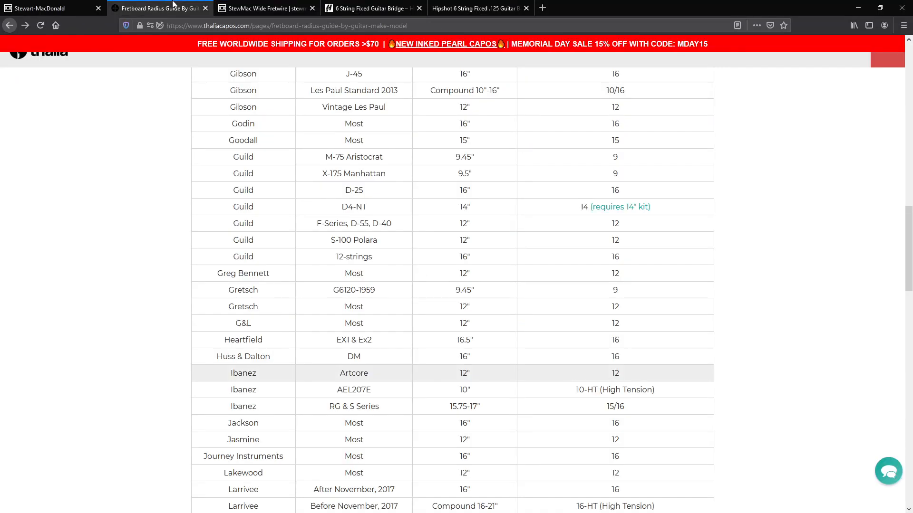
click(475, 8)
click(264, 9)
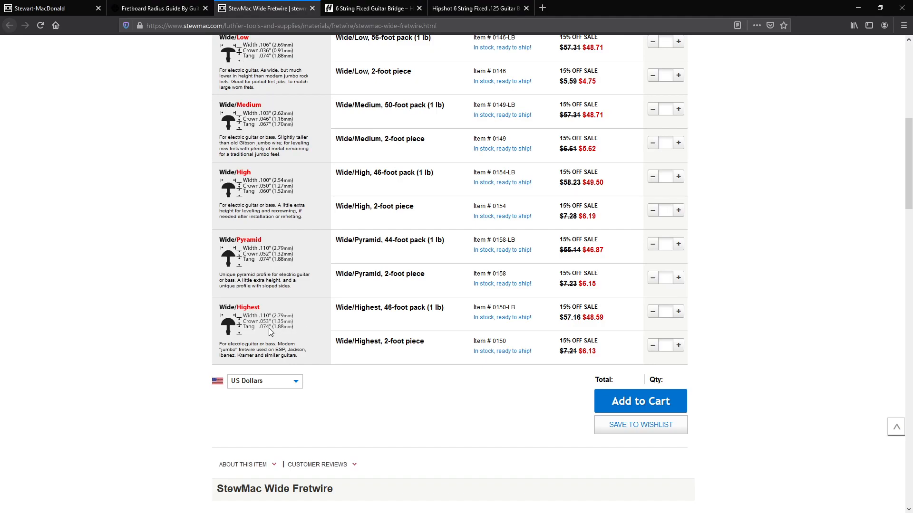
key(alt+Tab)
key(alt+Tab)
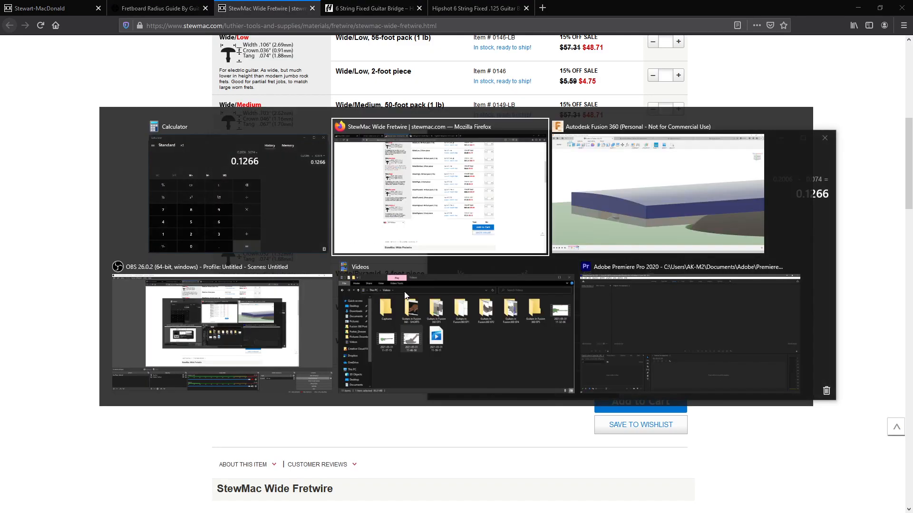
key(alt+Tab)
click(880, 273)
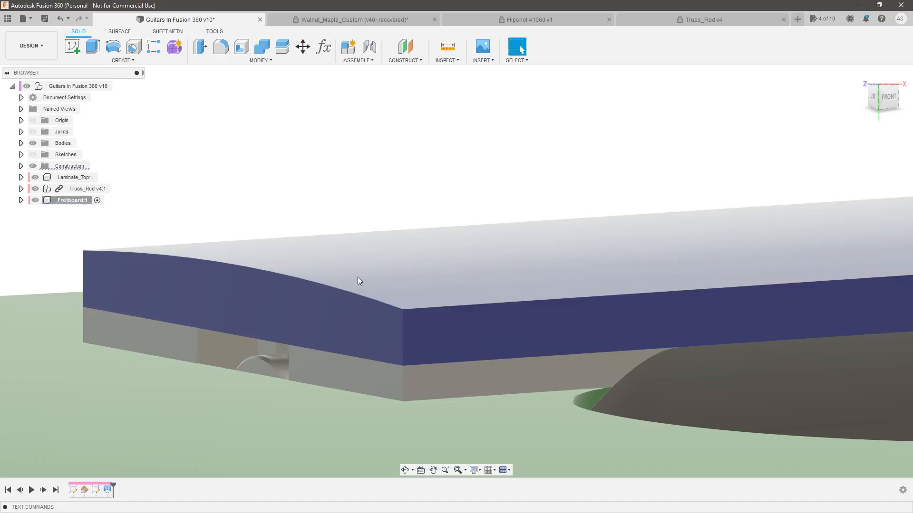
Create a construction plane offset 0.1266 in from the neck's top face, temporarily hiding the fretboard to pick that face
click(405, 46)
click(36, 200)
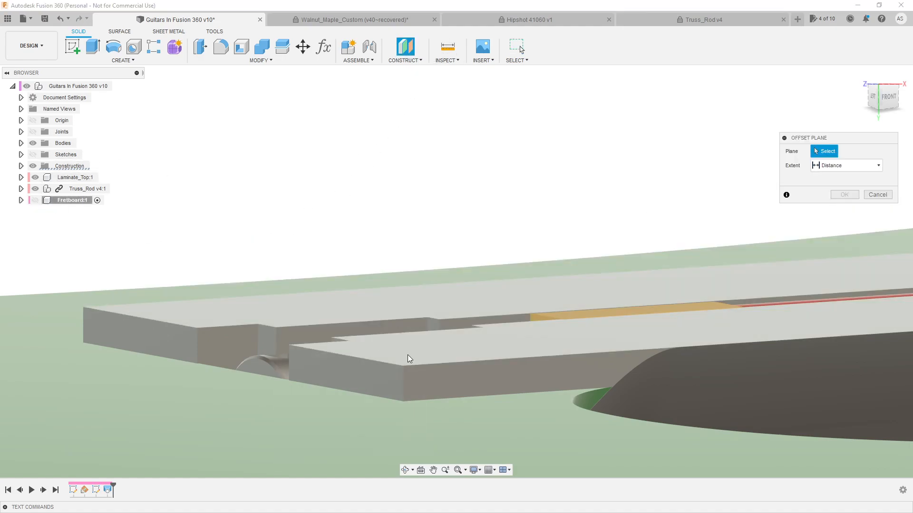
click(407, 355)
click(37, 202)
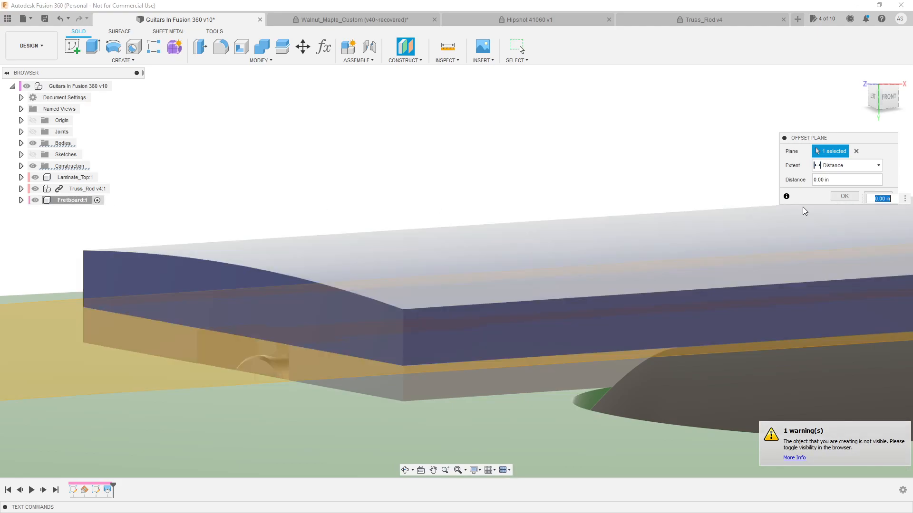
scroll(391, 319, down, 5)
scroll(504, 308, down, 5)
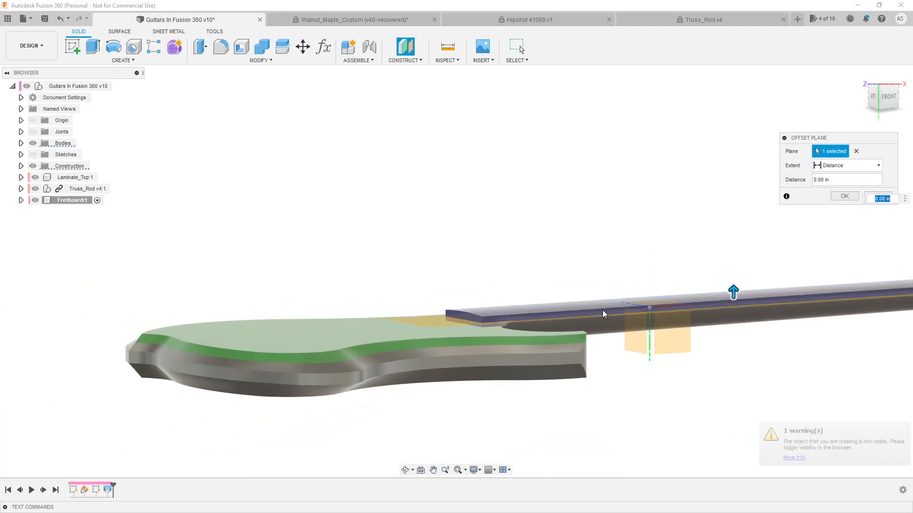
drag(720, 292, 719, 287)
key(alt+Tab)
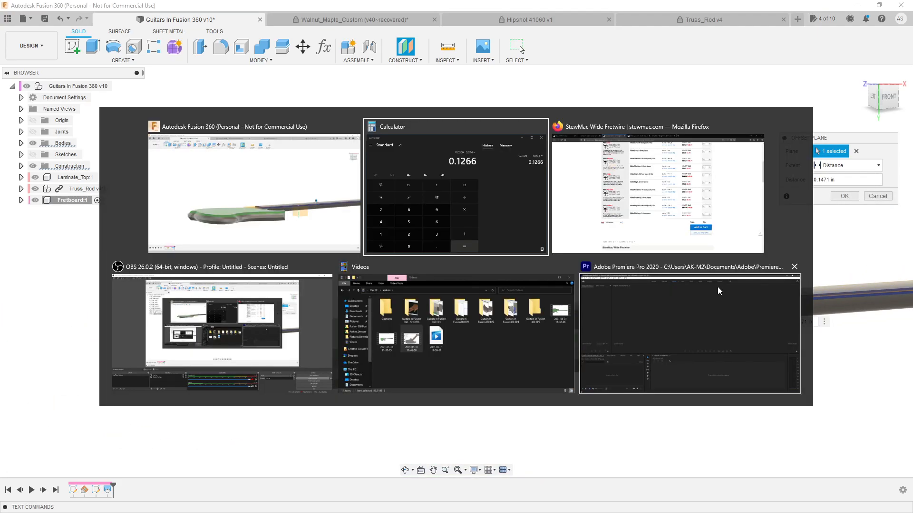
click(302, 177)
click(839, 180)
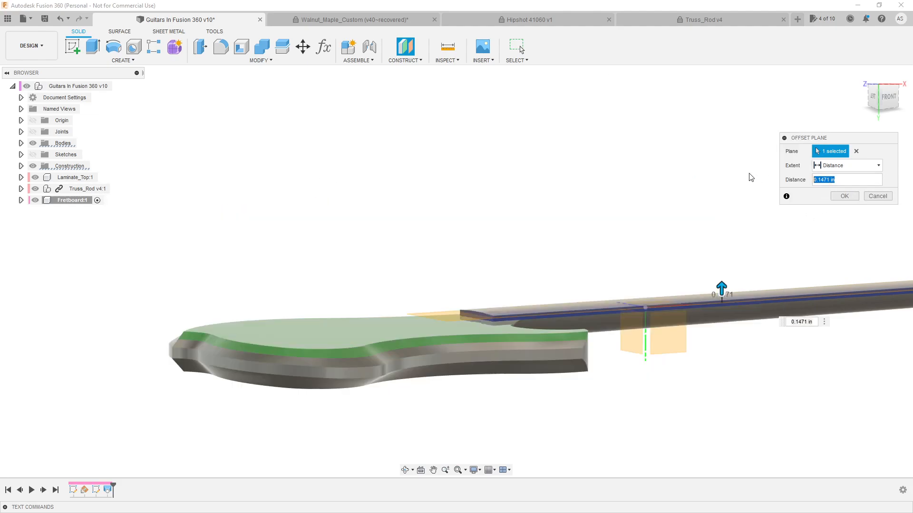
text(1266)
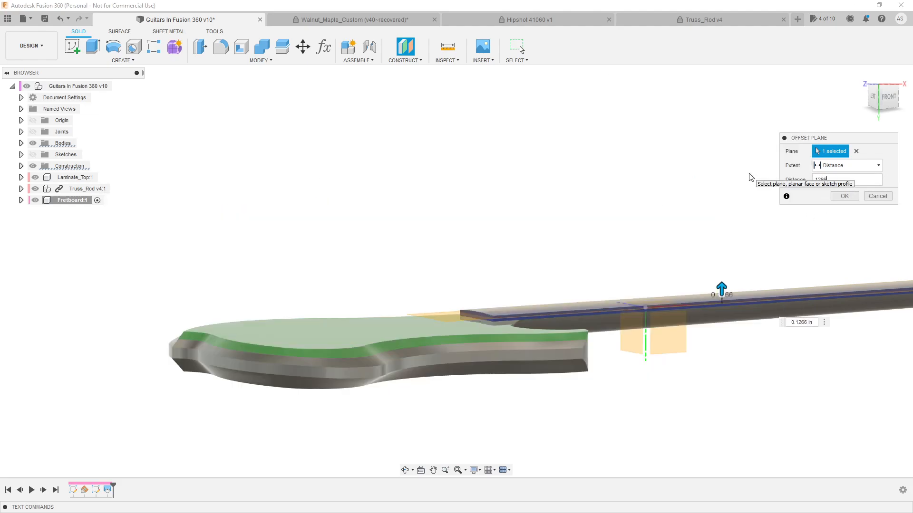
key(Return)
Measure the distance from the new offset plane to the fretboard's upper corner vertex at the body end
key(alt+Tab)
key(alt+Tab)
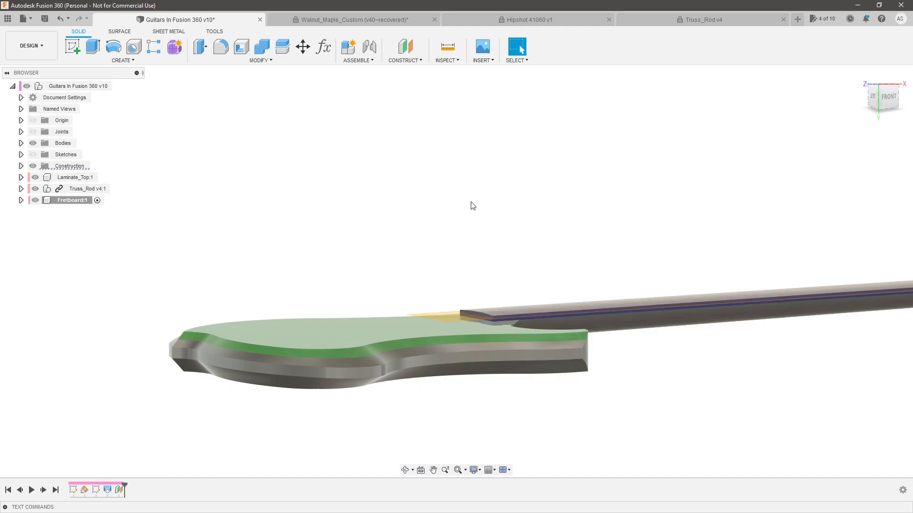
scroll(495, 324, up, 10)
scroll(486, 308, up, 3)
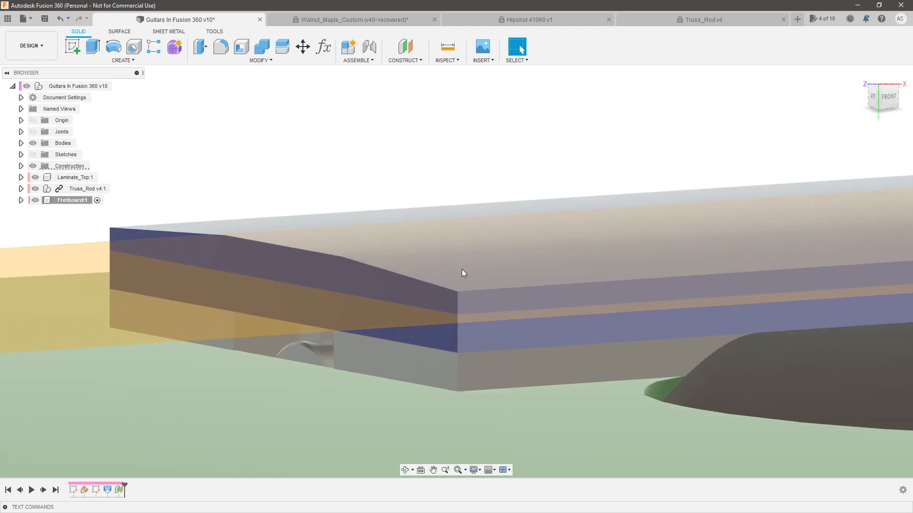
click(448, 46)
click(354, 321)
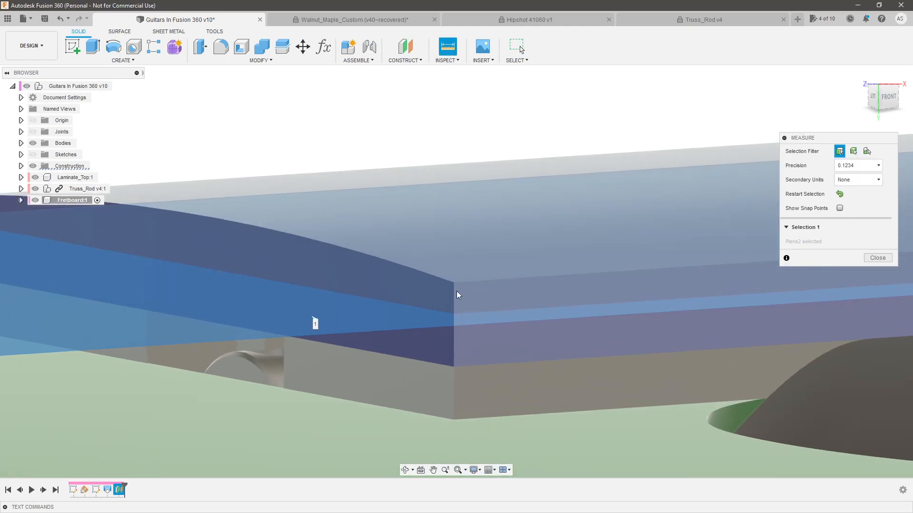
click(454, 284)
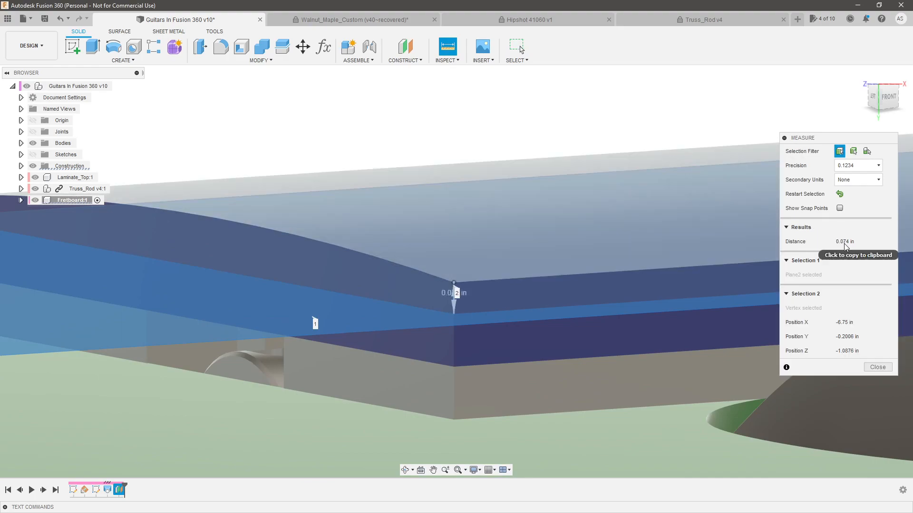
scroll(387, 285, down, 2)
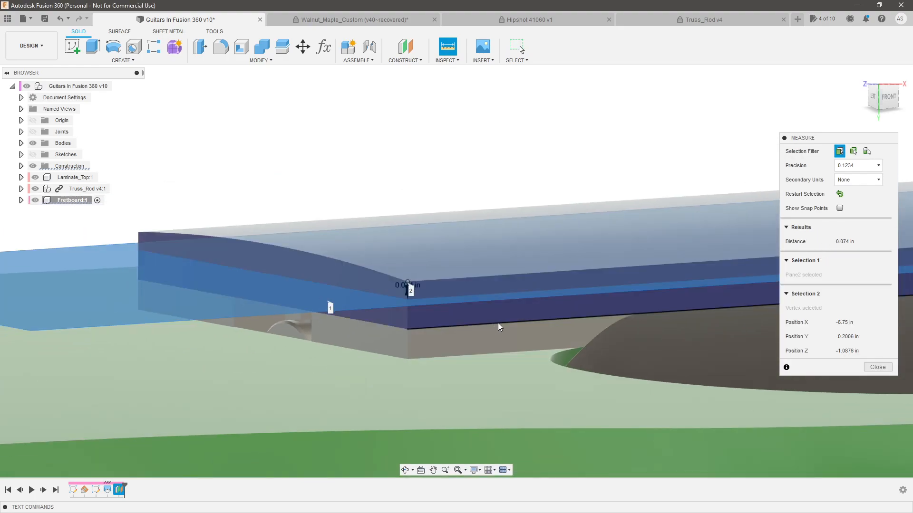
key(Escape)
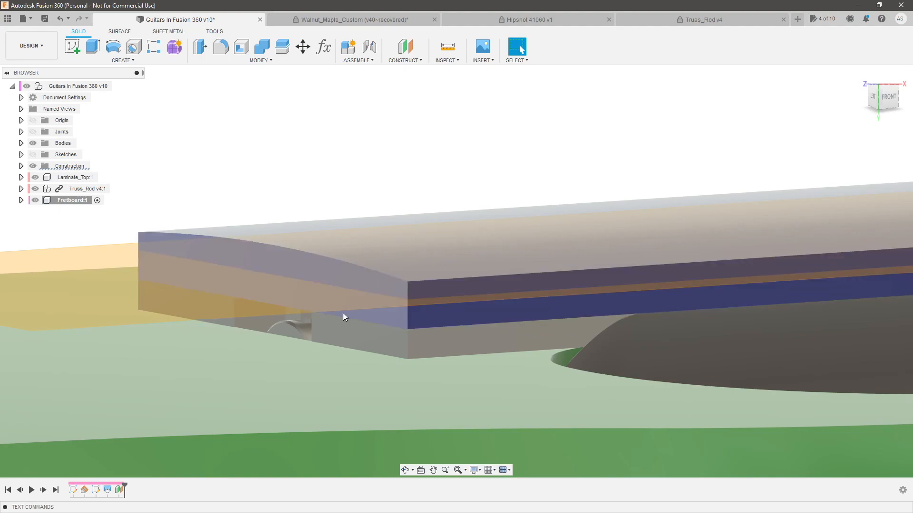
Start a new sketch on the offset plane inside the fretboard
click(70, 50)
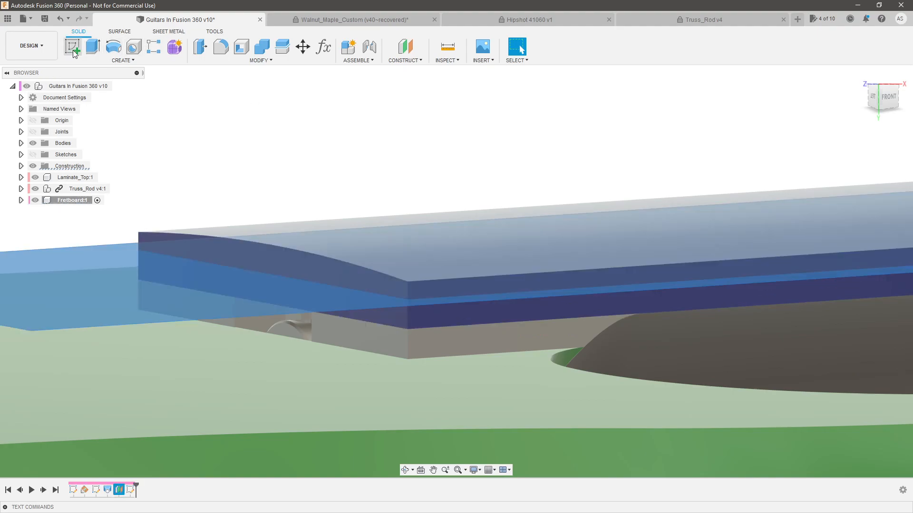
scroll(296, 199, down, 10)
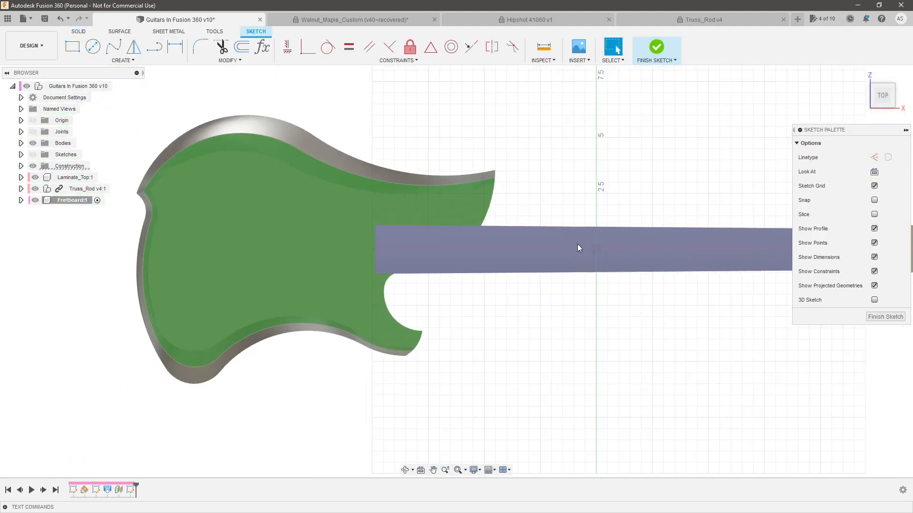
scroll(567, 216, up, 2)
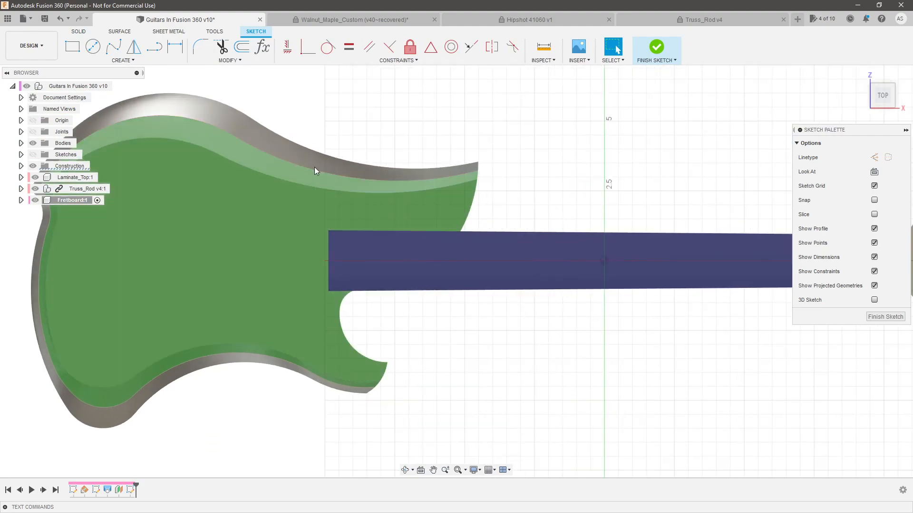
Hide the root bodies and the Laminate_Top, Truss_Rod and Fretboard components, and show the root sketches
click(33, 143)
click(35, 177)
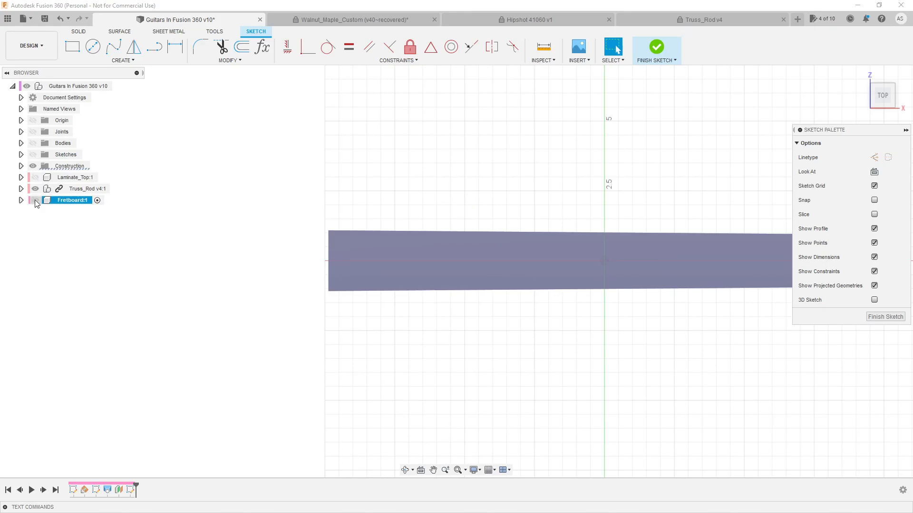
click(35, 200)
click(35, 189)
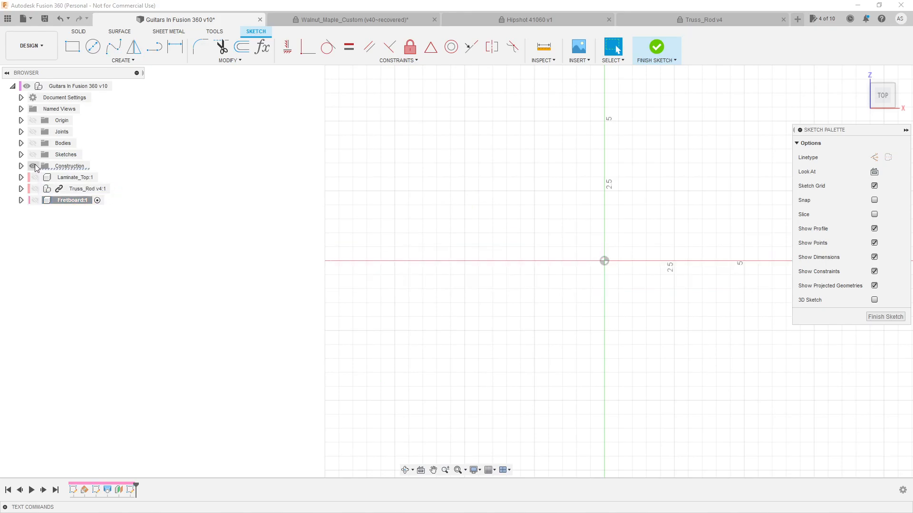
click(31, 156)
Project all the fret lines, from the body-end fret to the first fret near the nut, into the fretboard sketch
scroll(349, 231, up, 1)
scroll(313, 239, down, 4)
scroll(365, 250, up, 2)
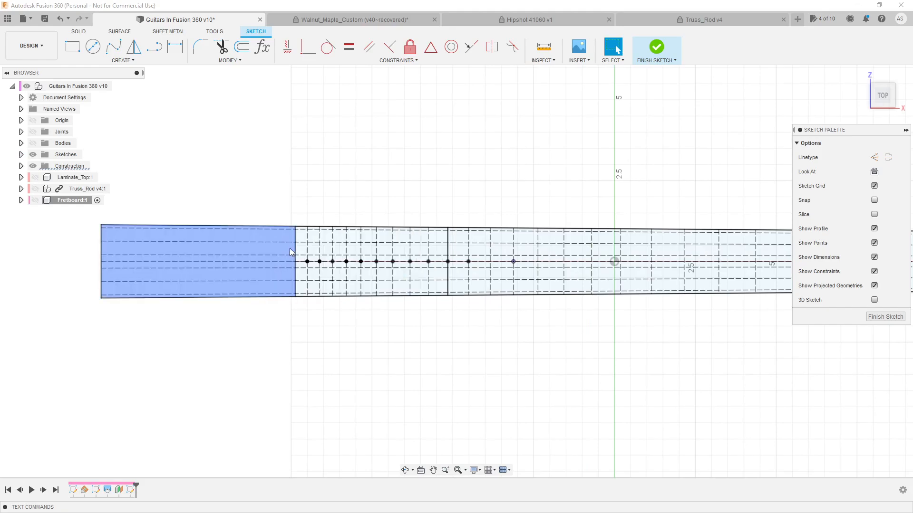
shift+click(320, 249)
shift+click(332, 250)
shift+click(346, 249)
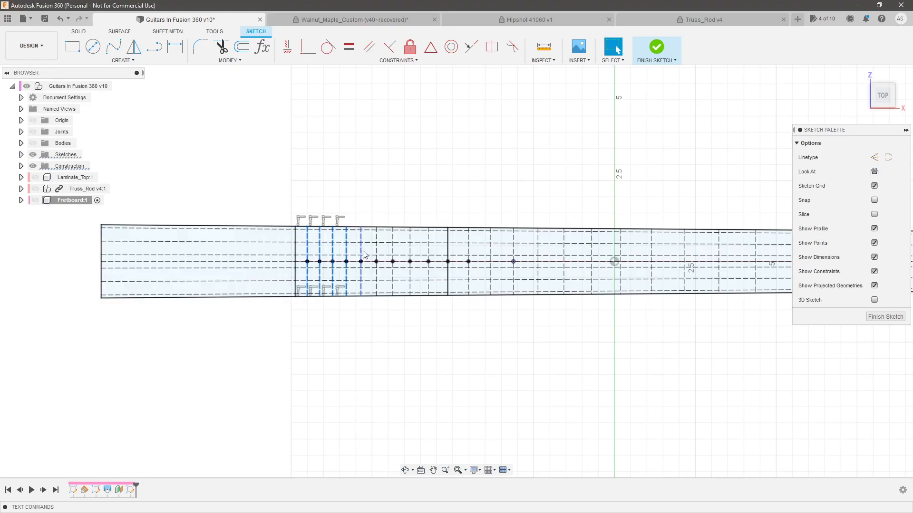
shift+click(360, 250)
shift+click(376, 250)
shift+click(393, 250)
shift+click(411, 253)
shift+click(429, 250)
shift+click(448, 251)
shift+click(468, 251)
shift+click(490, 249)
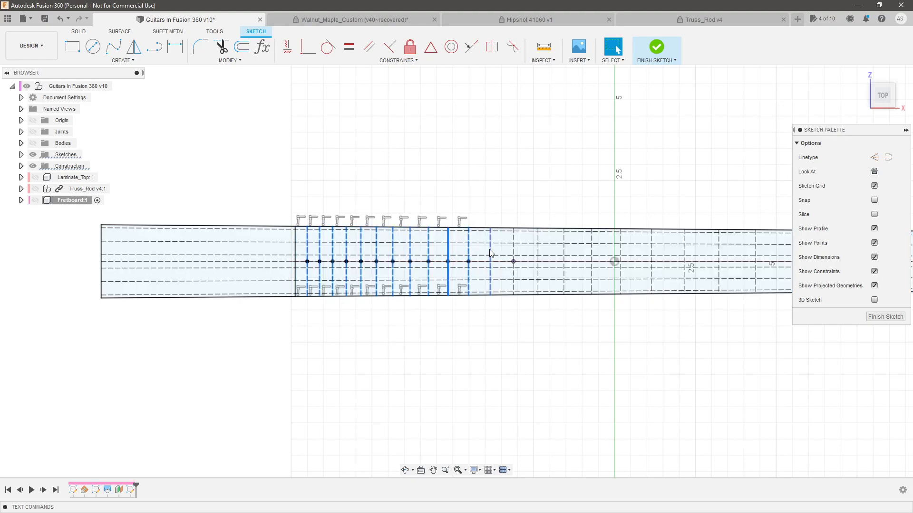
shift+click(538, 251)
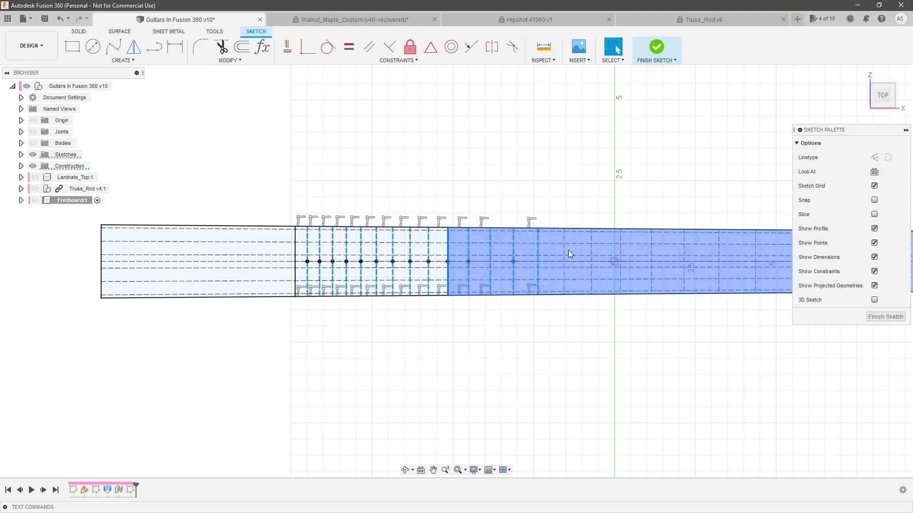
shift+click(564, 251)
shift+click(591, 251)
shift+click(621, 249)
shift+click(652, 249)
scroll(652, 249, down, 4)
scroll(551, 263, up, 4)
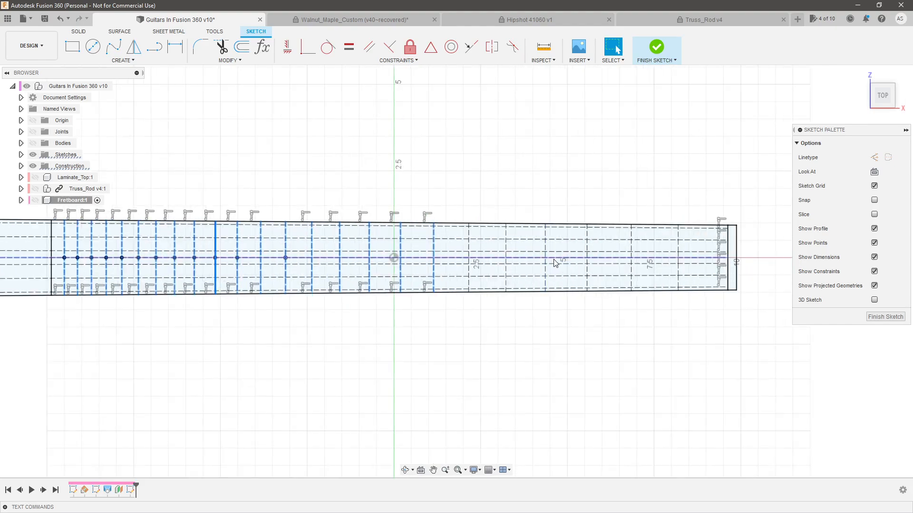
shift+click(470, 248)
shift+click(507, 249)
shift+click(546, 248)
shift+click(588, 248)
shift+click(632, 248)
shift+click(680, 248)
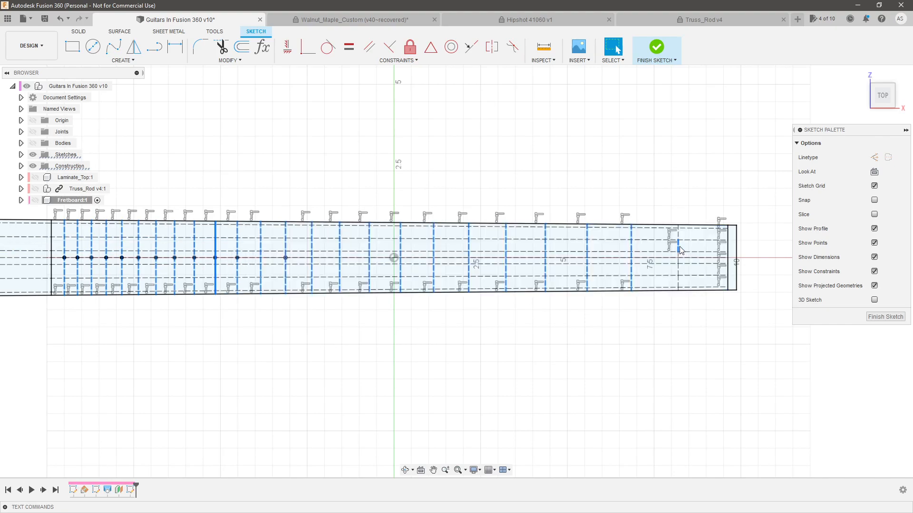
shift+click(679, 248)
key(p)
key(Return)
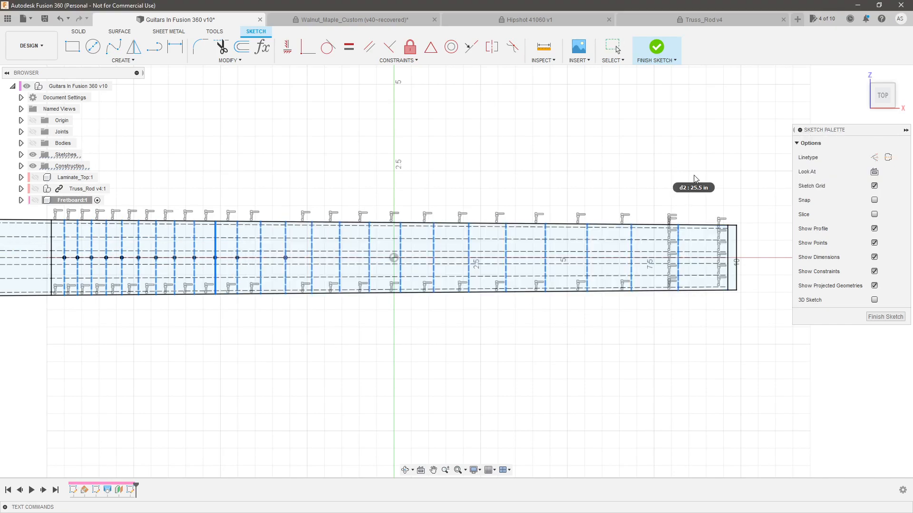
Show the Fretboard component with its bodies hidden, and hide the root sketches so only the projected fret lines are displayed
click(35, 200)
scroll(159, 277, down, 5)
middle_drag(160, 277, 290, 288)
scroll(86, 249, up, 1)
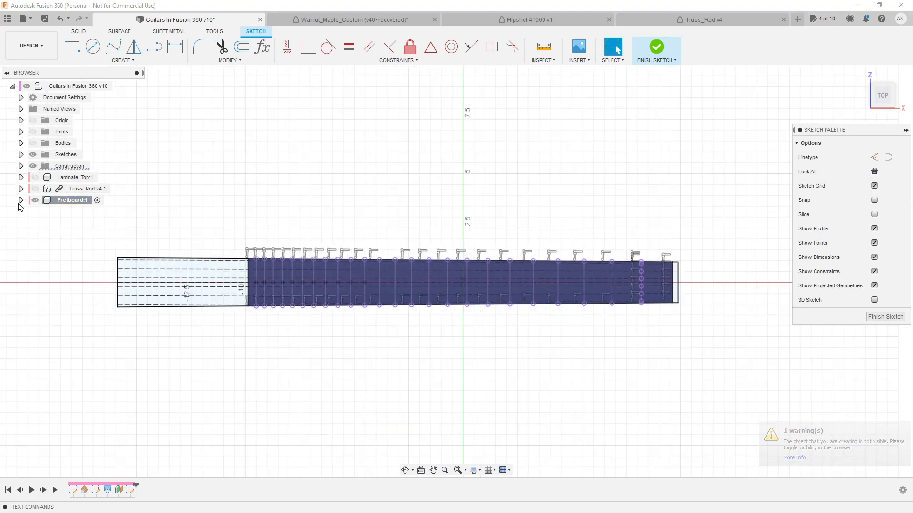
click(21, 200)
click(41, 222)
scroll(117, 213, up, 1)
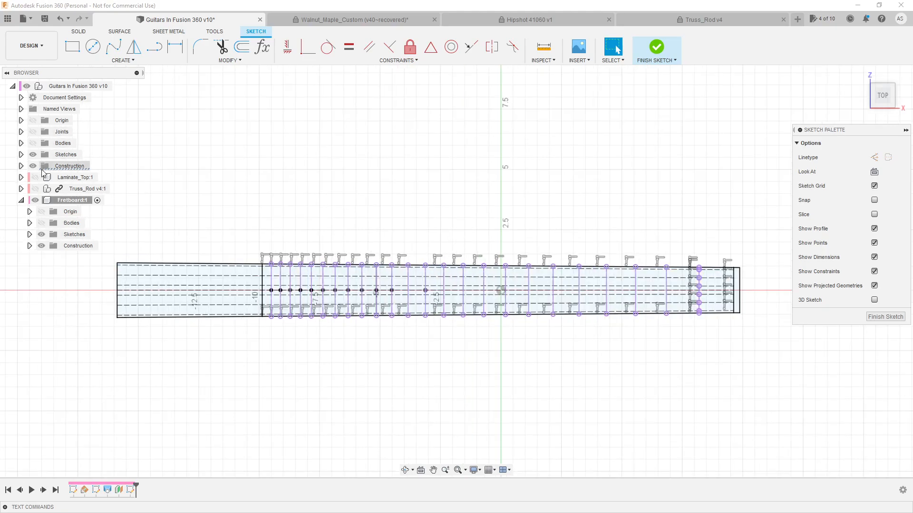
click(33, 155)
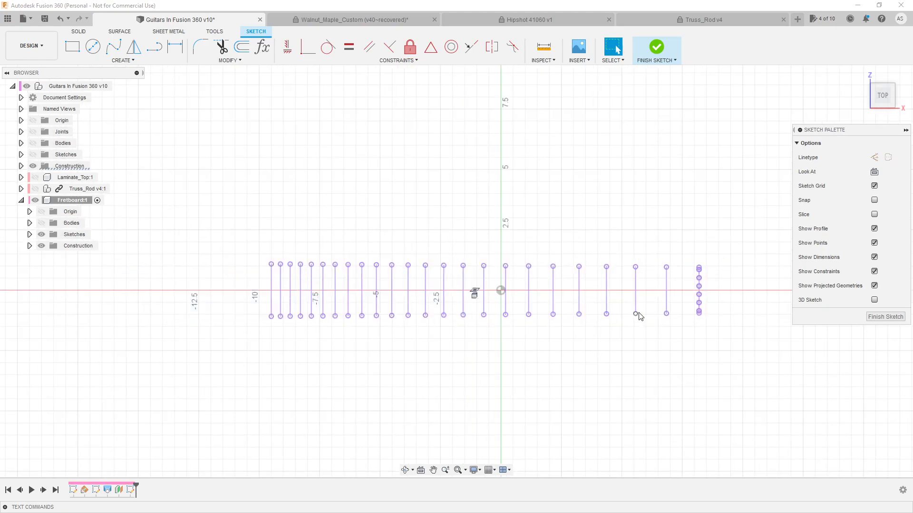
scroll(257, 297, up, 4)
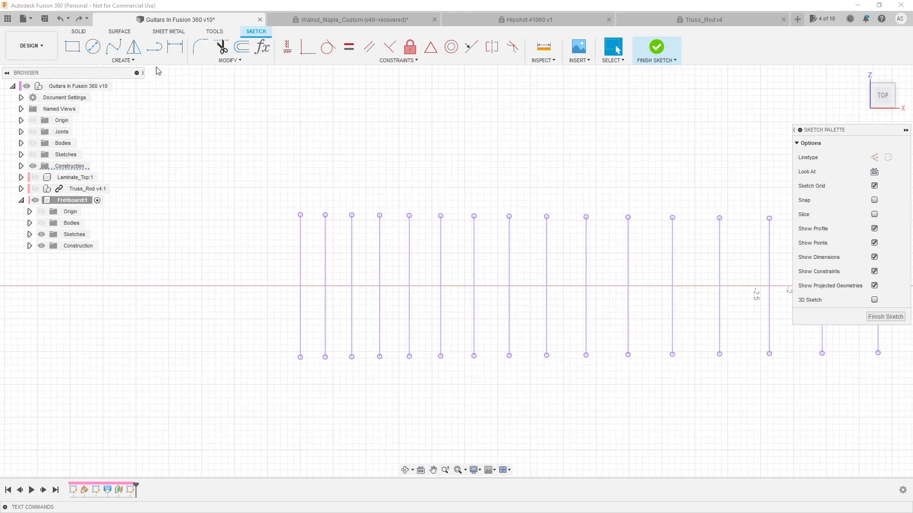
click(123, 60)
mouse_move(127, 86)
click(183, 103)
click(283, 195)
key(Escape)
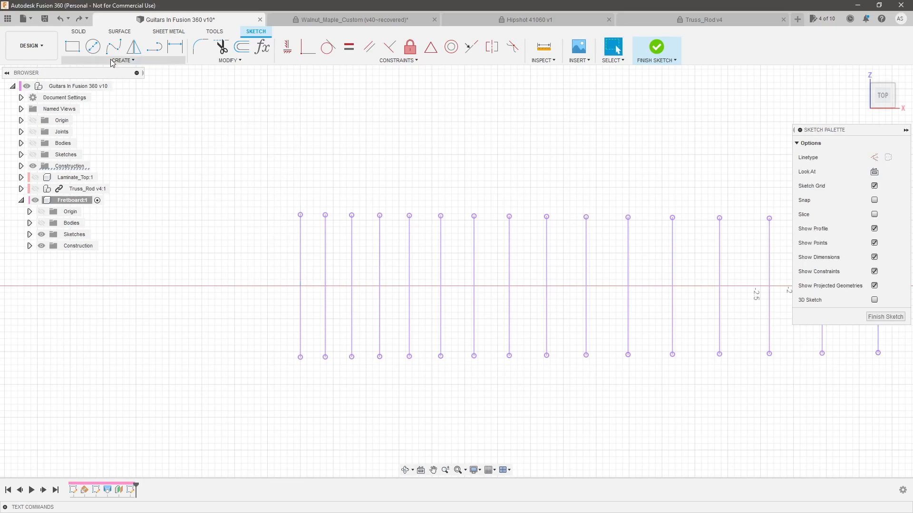
Draw a tall, narrow center rectangle around the fret line nearest the body end, extending past both line ends
click(113, 62)
mouse_move(122, 85)
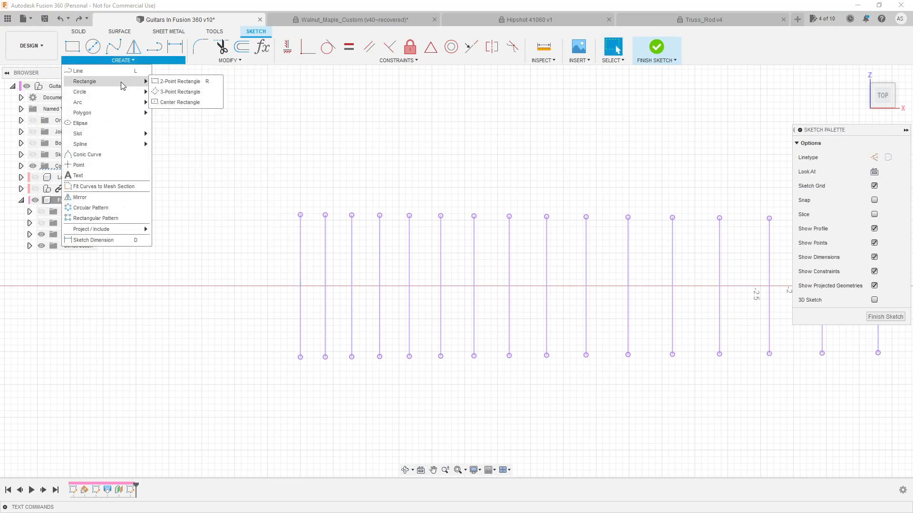
click(175, 103)
click(298, 287)
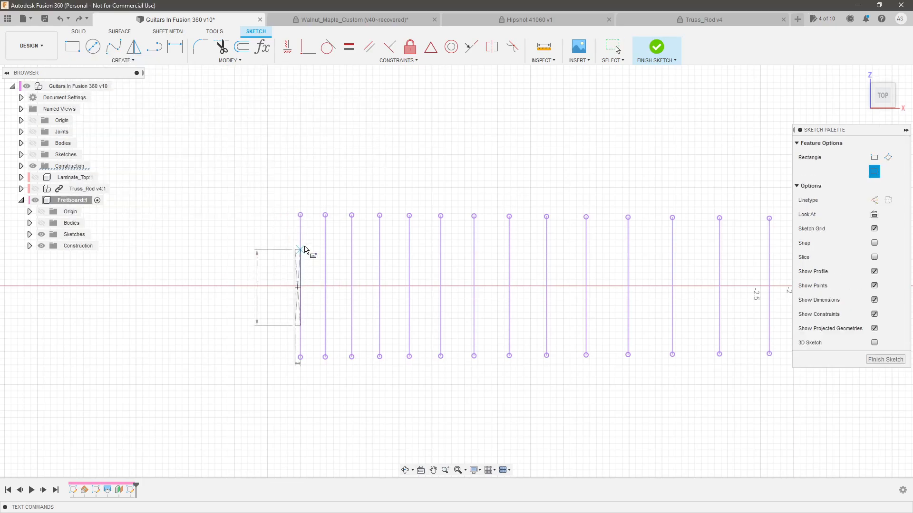
click(315, 194)
key(Escape)
Constrain the rectangle's center point to the midpoint of the body-end fret line
scroll(299, 287, up, 4)
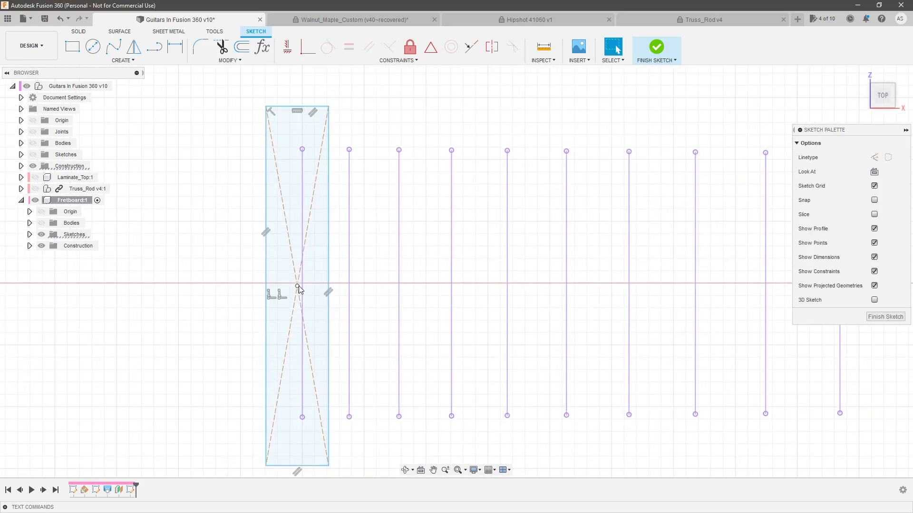
click(303, 286)
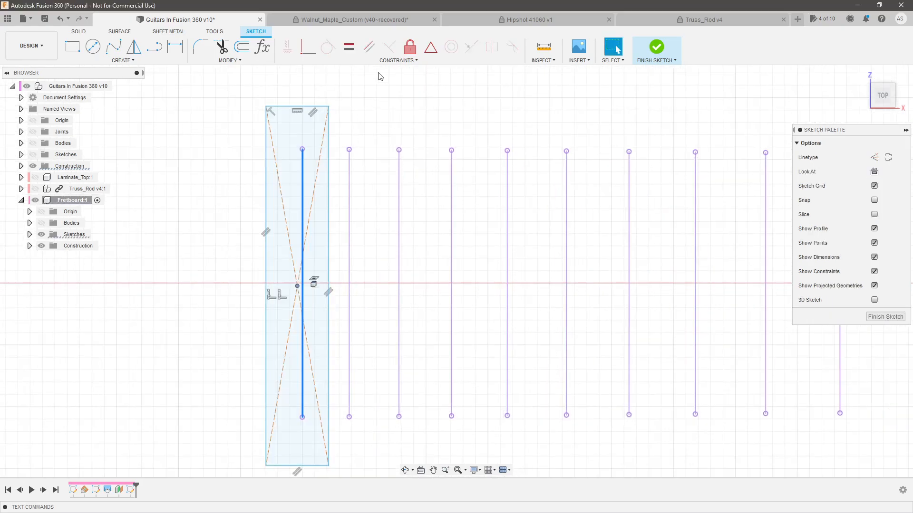
click(431, 48)
click(297, 286)
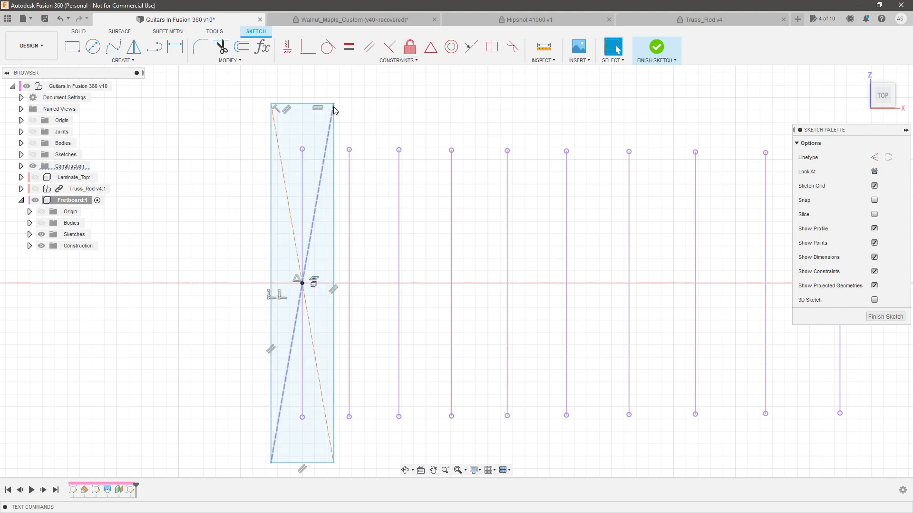
Look up the recommended fret slot width on the StewMac Wide Fretwire page in Firefox, and return to Fusion 360
key(alt+Tab)
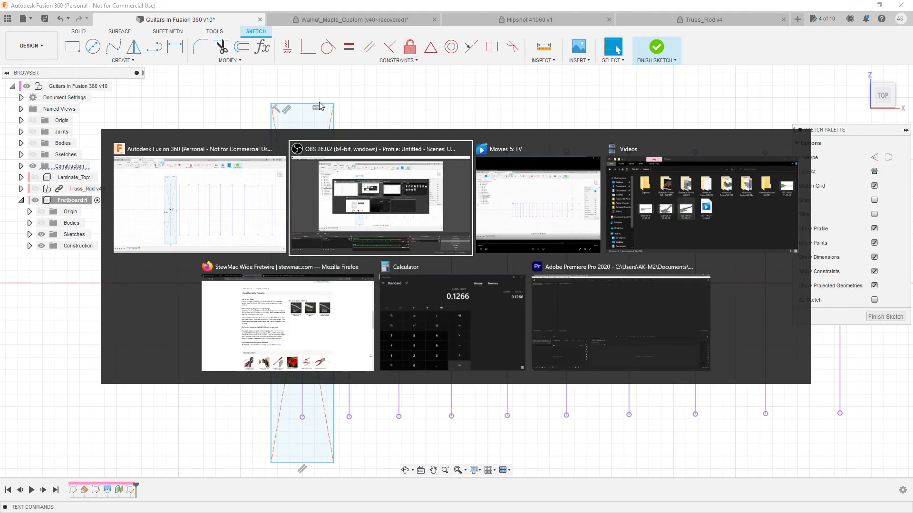
click(335, 290)
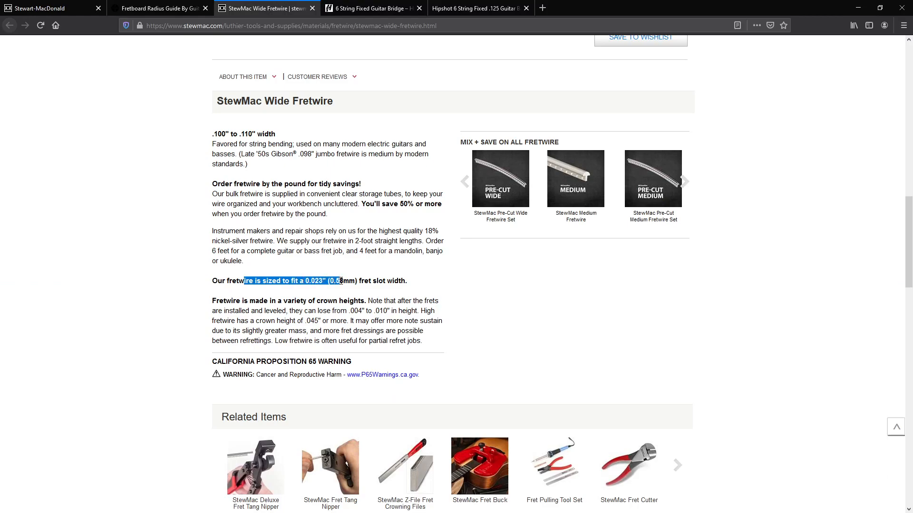
drag(380, 284, 404, 282)
key(alt+Tab)
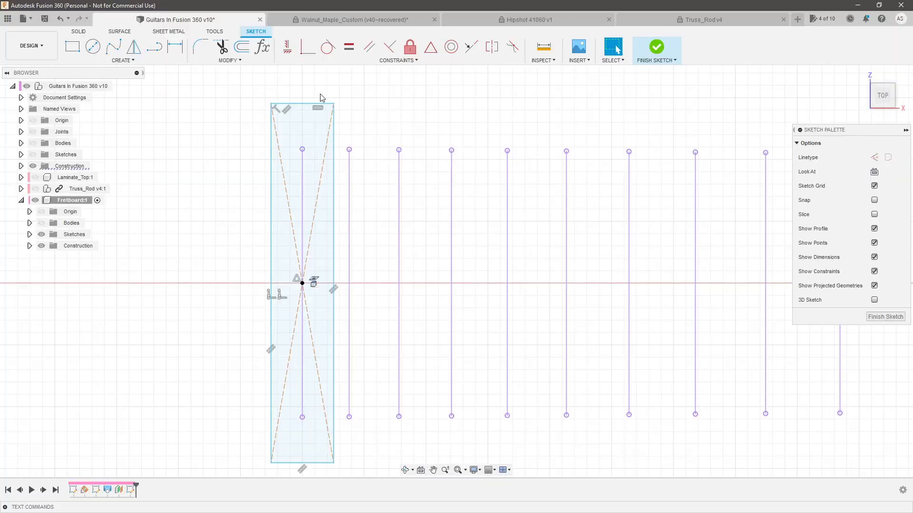
Dimension the fret slot rectangle's width to 0.023 in
click(312, 103)
click(305, 88)
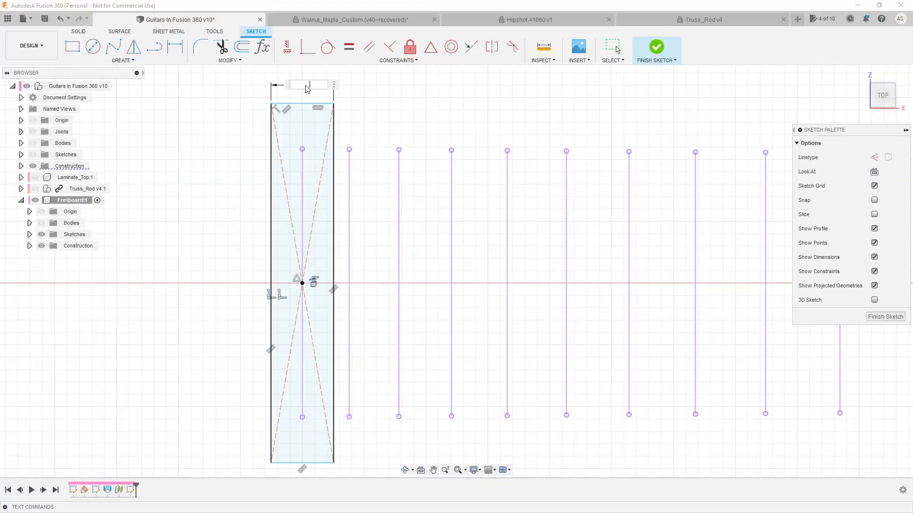
key(Return)
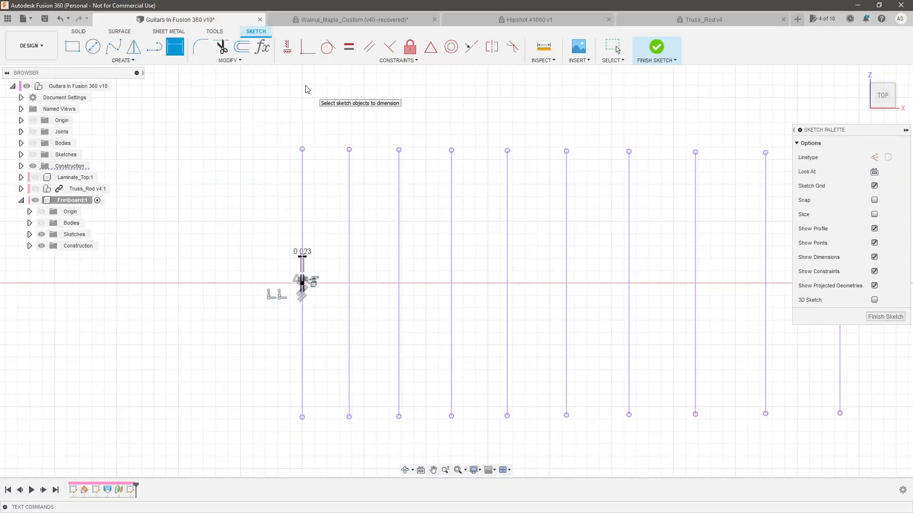
Stretch the fret slot rectangle lengthwise so it reaches slightly past the ends of the body-end fret line
scroll(289, 256, up, 5)
drag(320, 296, 332, 103)
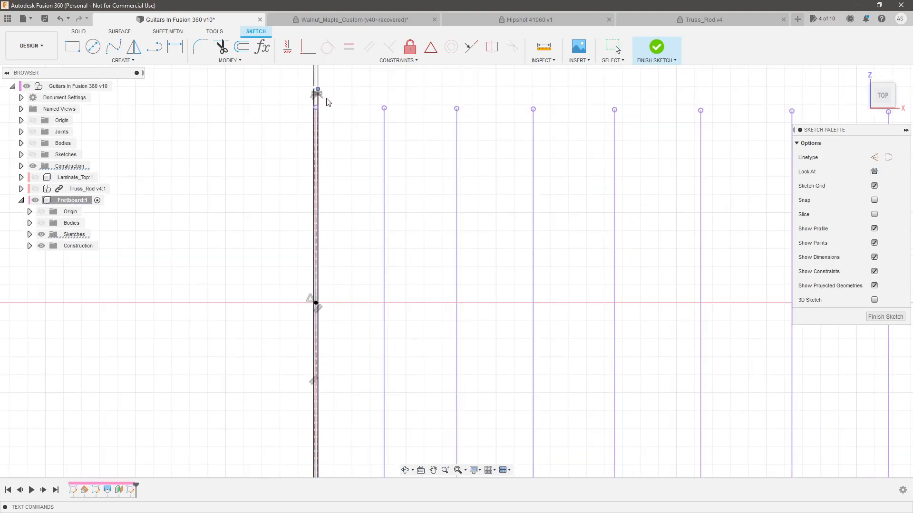
scroll(314, 112, down, 3)
scroll(305, 112, up, 6)
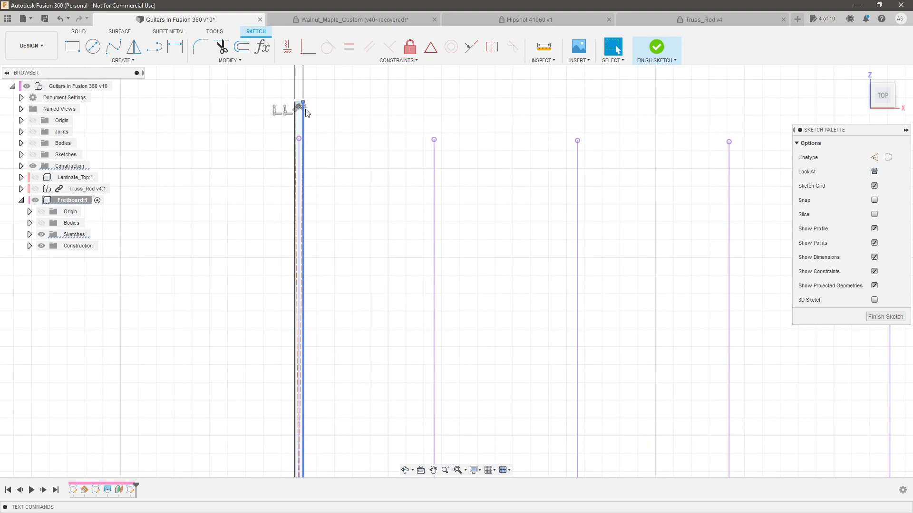
Draw a construction line from the end of the body-end fret line to the midpoint of the slot rectangle's nearby short edge
scroll(306, 112, up, 2)
scroll(354, 152, down, 2)
scroll(353, 156, down, 1)
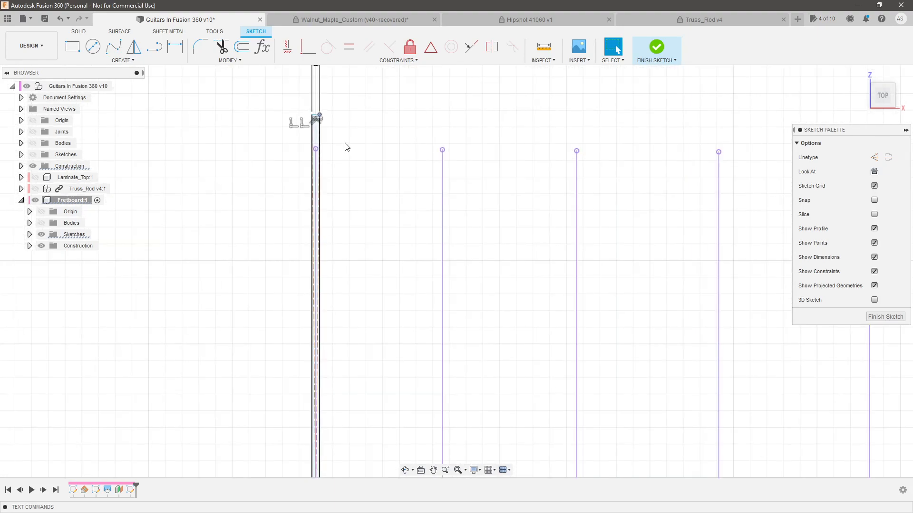
scroll(346, 147, down, 8)
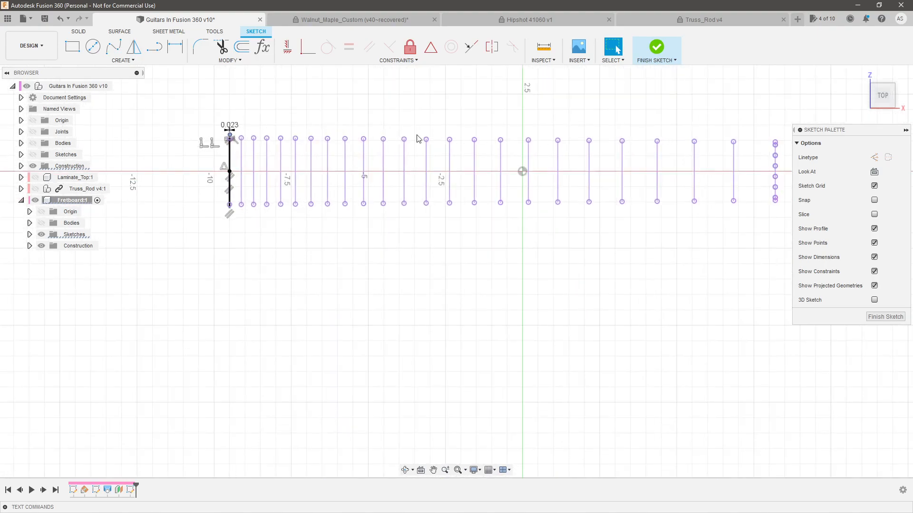
scroll(254, 130, up, 6)
key(o)
scroll(335, 172, up, 3)
click(314, 244)
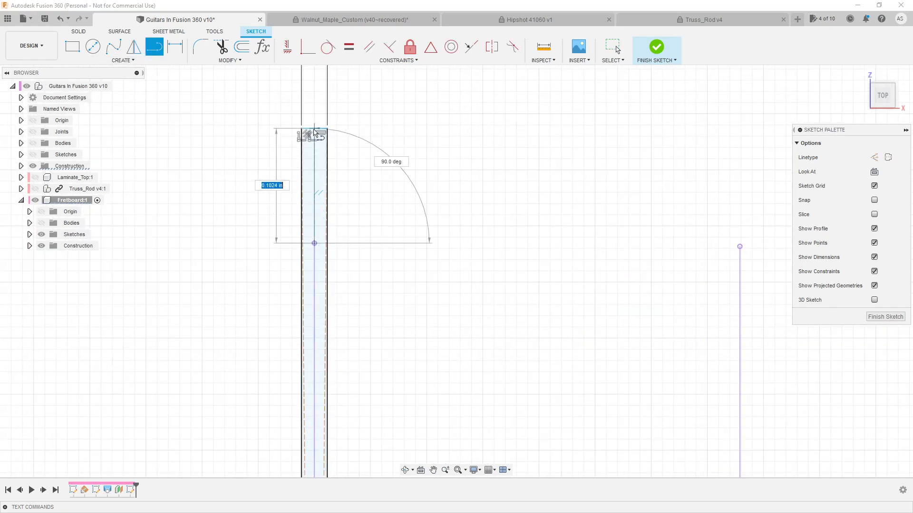
Dimension the construction line to 0.125 in to set how far the slot overhangs the fret line
key(d)
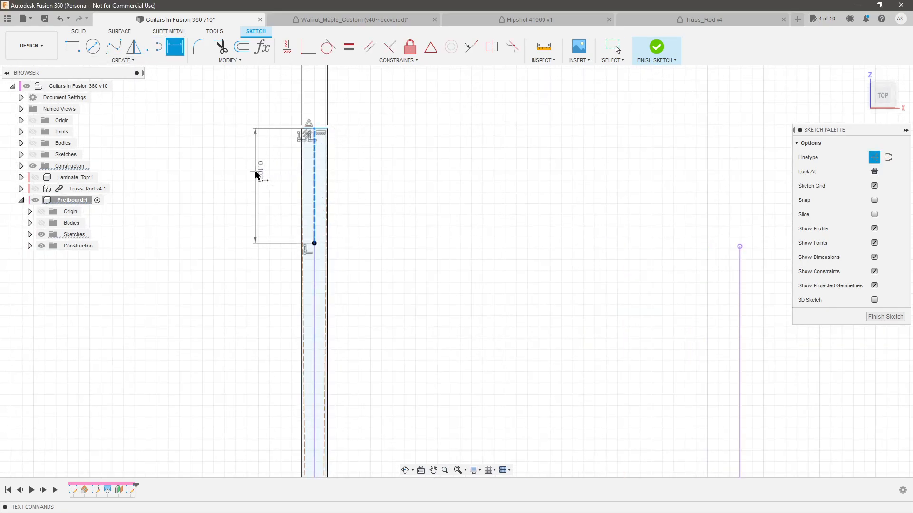
click(255, 174)
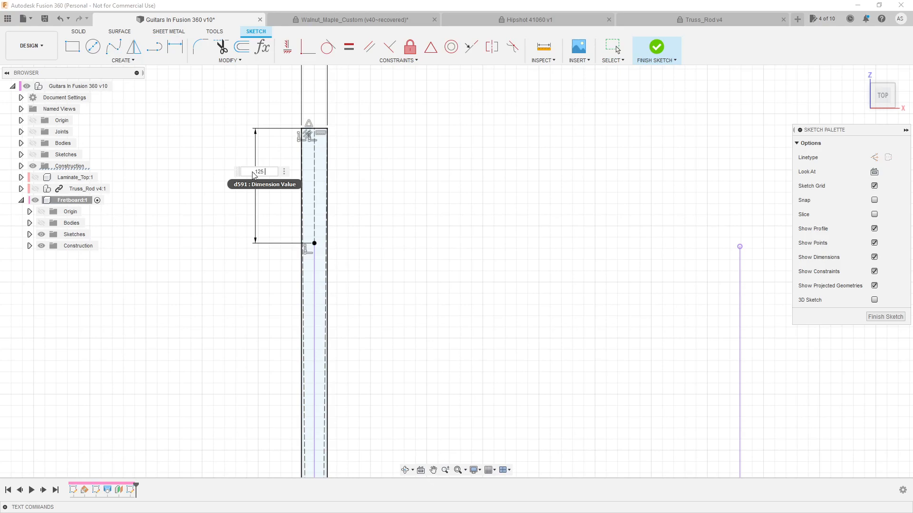
text(.125)
key(Return)
scroll(397, 173, down, 6)
scroll(362, 421, up, 3)
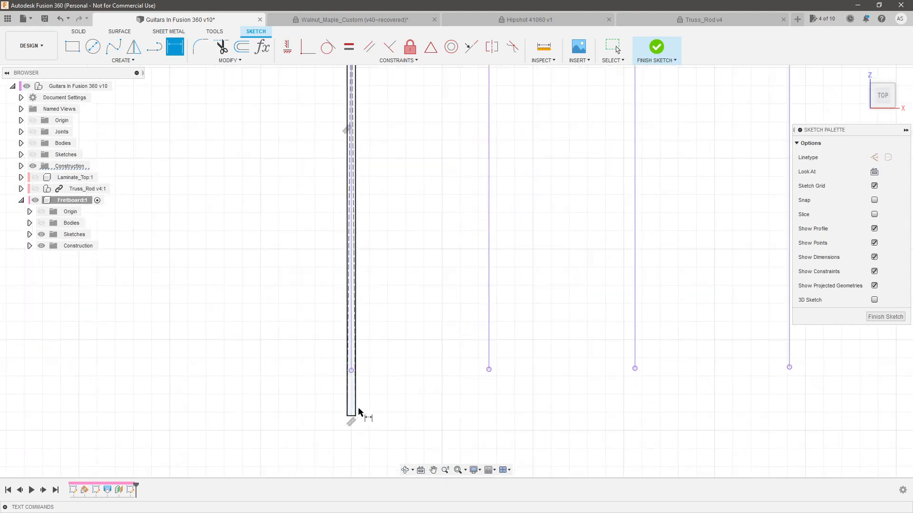
scroll(356, 420, down, 5)
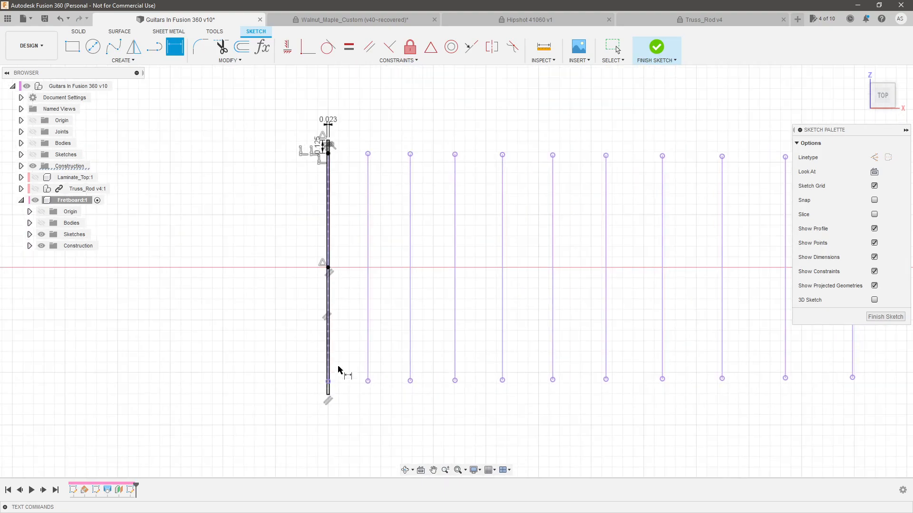
Sketch a center rectangle around the second fret line from the body end, centered on the line's midpoint and extending past both ends
click(129, 61)
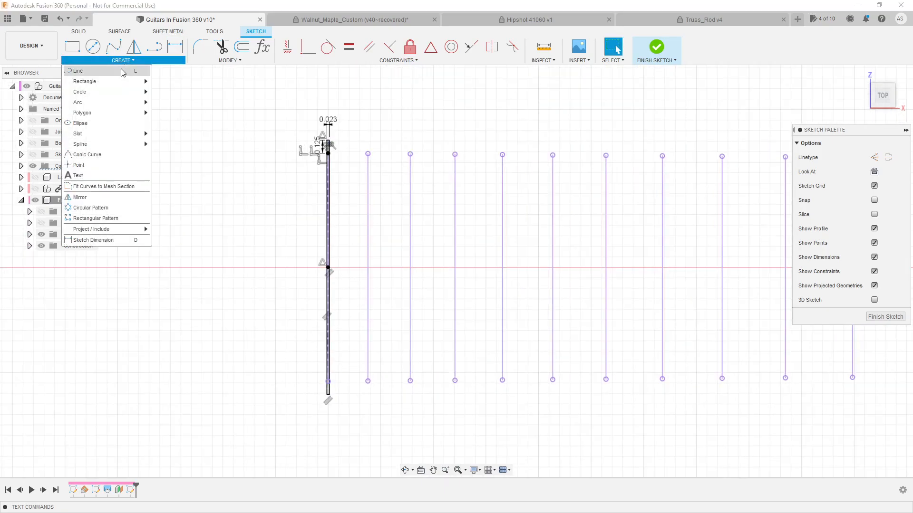
mouse_move(119, 81)
click(176, 91)
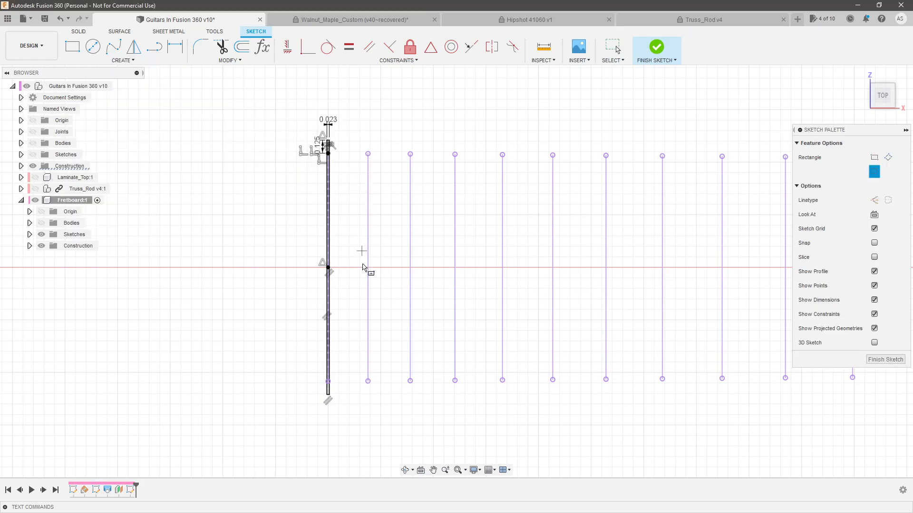
click(367, 267)
click(378, 136)
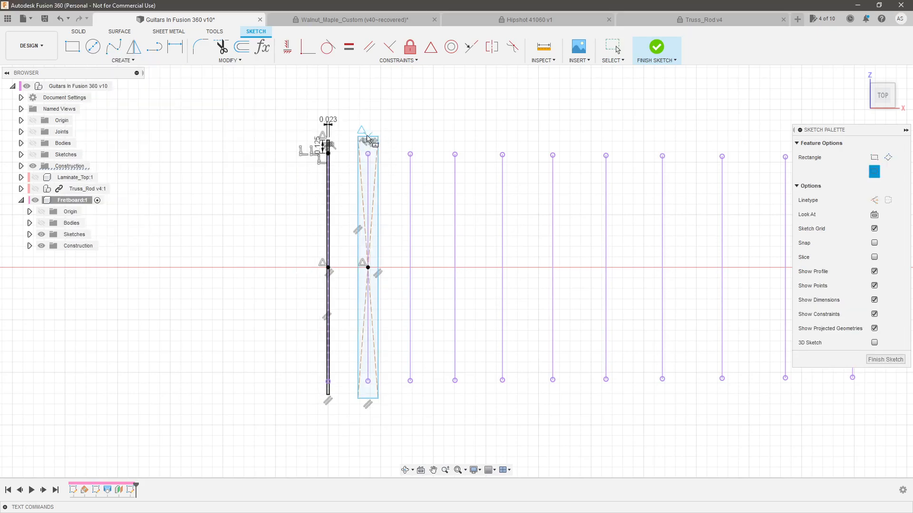
key(Escape)
Apply Equal constraints so the second slot rectangle matches the first one's width and length
scroll(364, 135, up, 8)
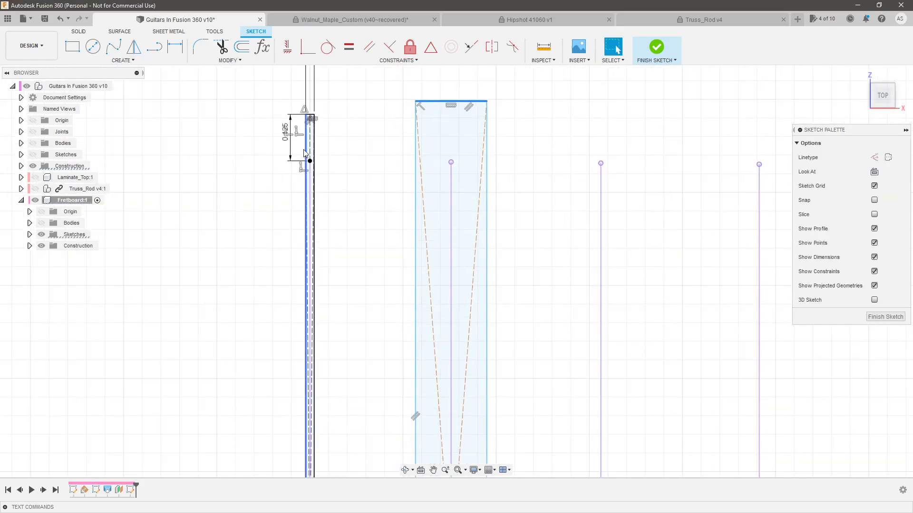
scroll(313, 112, up, 2)
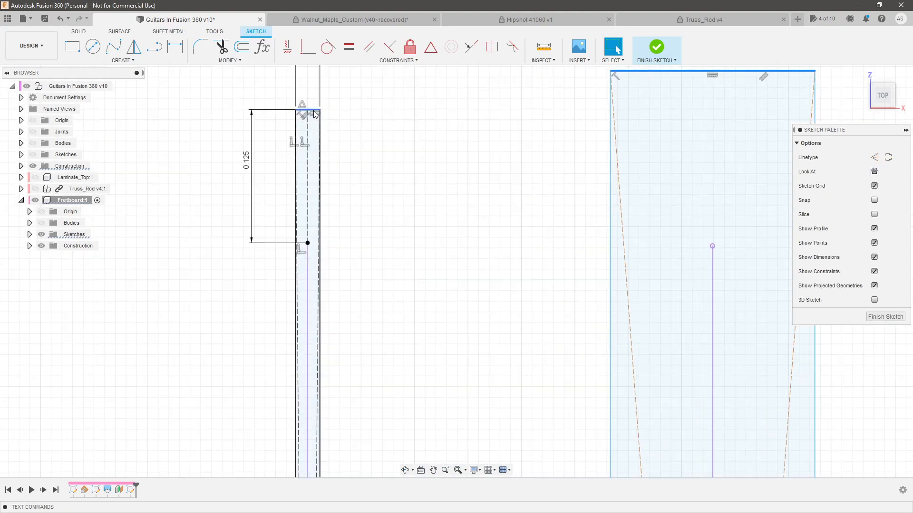
click(354, 46)
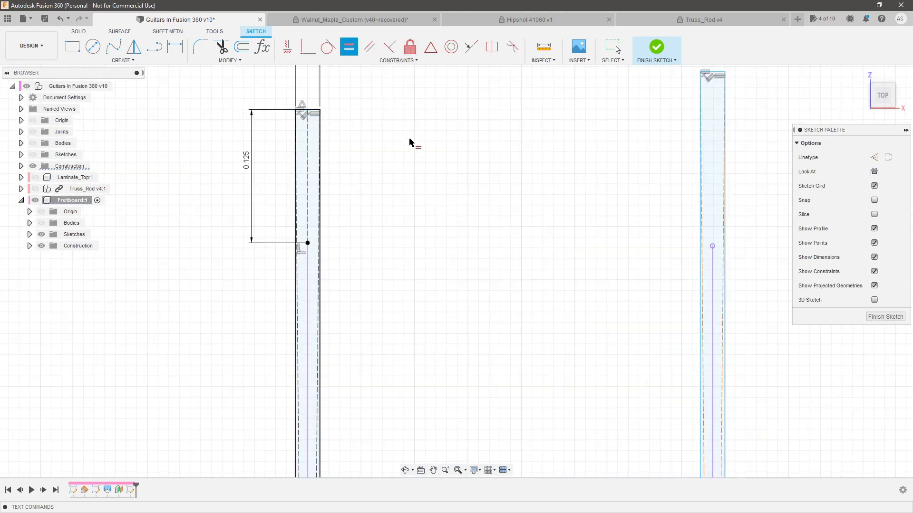
click(701, 118)
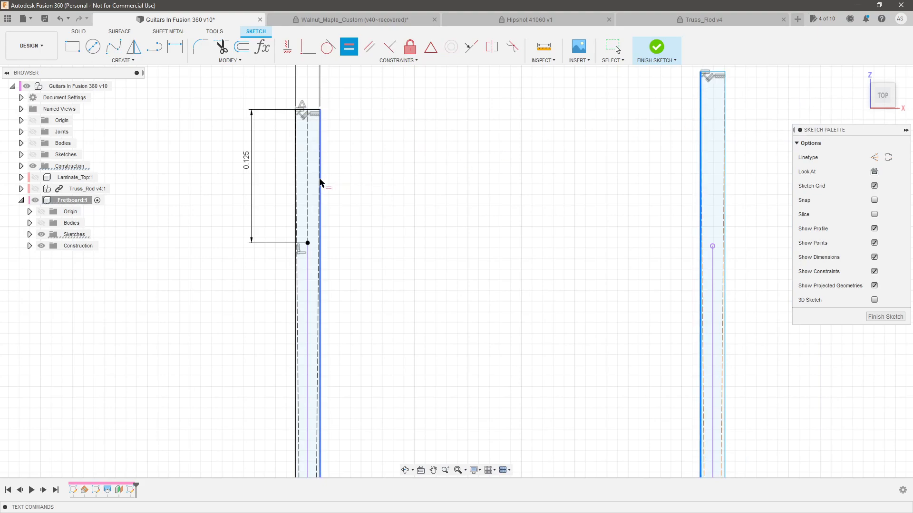
scroll(482, 201, down, 2)
scroll(474, 146, down, 10)
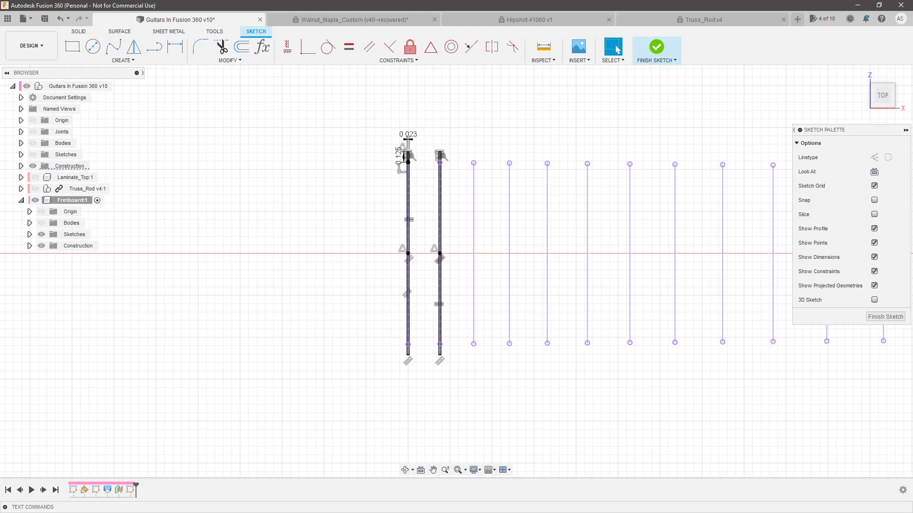
Sketch center rectangles on the midpoints of the remaining fret lines toward the nut, each extending past both line ends
scroll(433, 164, down, 2)
scroll(499, 195, up, 3)
click(123, 60)
click(181, 103)
click(428, 247)
click(439, 126)
click(471, 248)
click(478, 126)
click(615, 248)
click(622, 126)
click(669, 247)
click(681, 126)
click(727, 248)
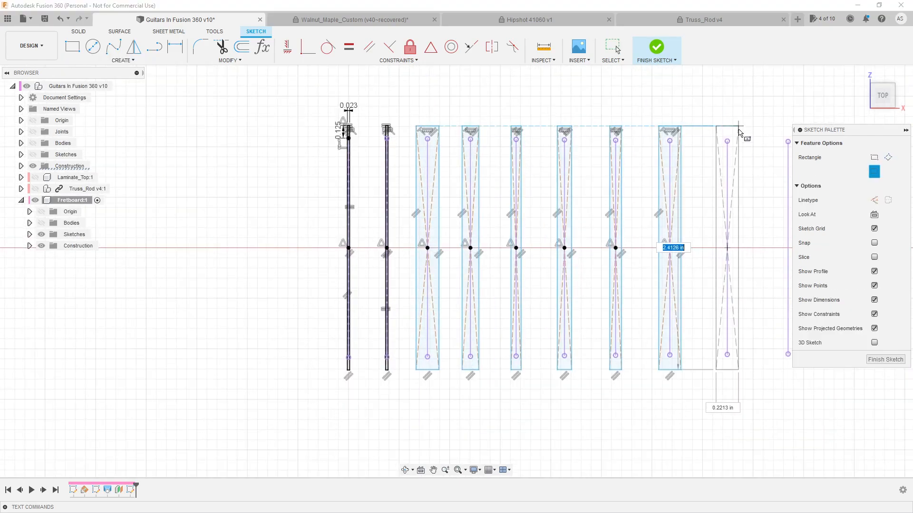
click(738, 126)
scroll(738, 128, down, 2)
click(565, 204)
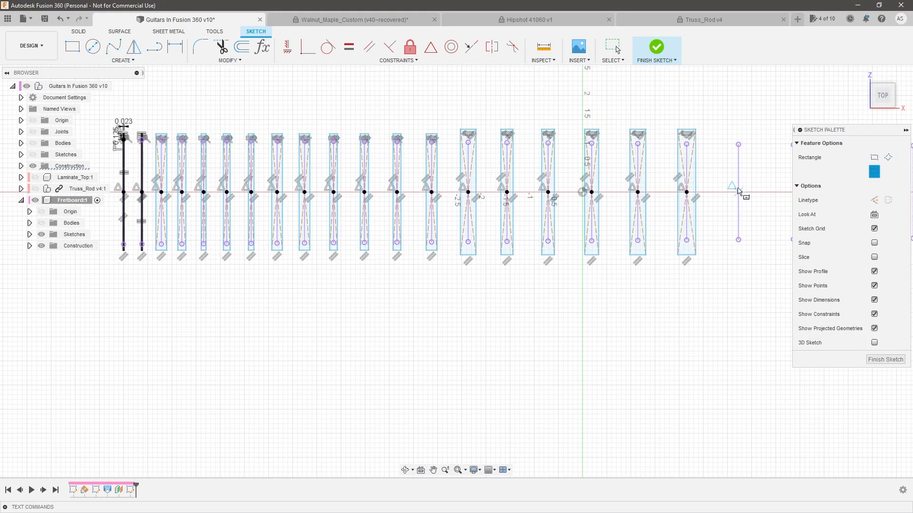
click(612, 126)
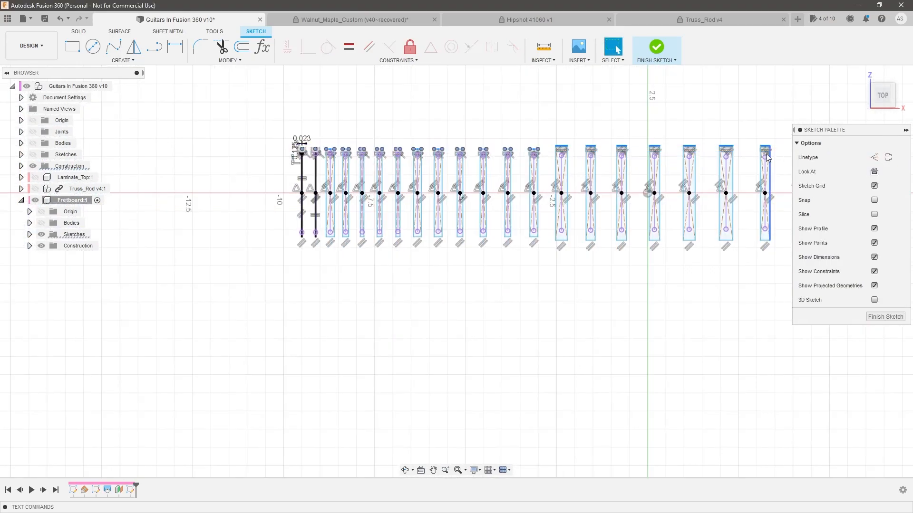
Apply Equal constraints so all remaining slot rectangles match the dimensioned slot's width and length
click(349, 47)
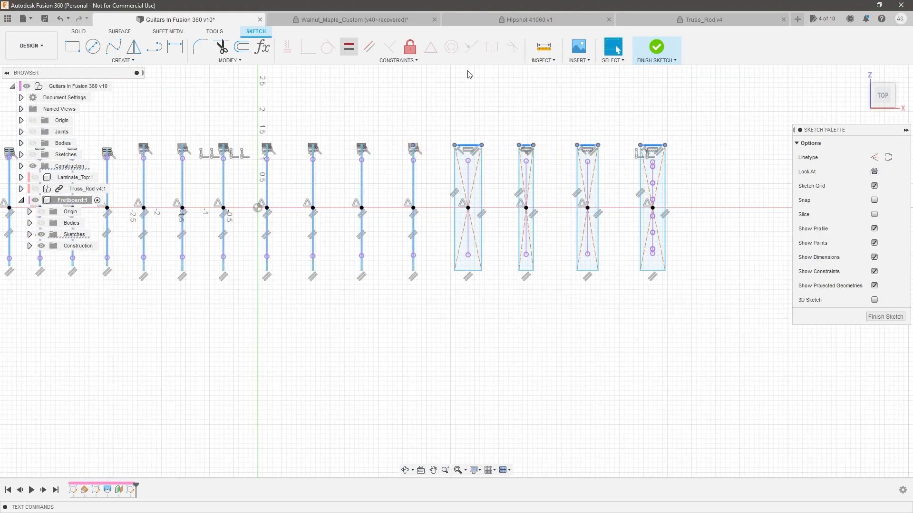
scroll(650, 156, up, 6)
scroll(647, 142, up, 3)
click(663, 159)
ctrl+click(177, 200)
middle_drag(200, 204, 666, 210)
ctrl+click(285, 228)
ctrl+click(322, 253)
middle_drag(305, 256, 713, 238)
ctrl+click(375, 245)
ctrl+click(284, 284)
middle_drag(266, 283, 666, 276)
ctrl+click(239, 278)
ctrl+click(218, 289)
middle_drag(214, 286, 642, 273)
scroll(222, 283, down, 1)
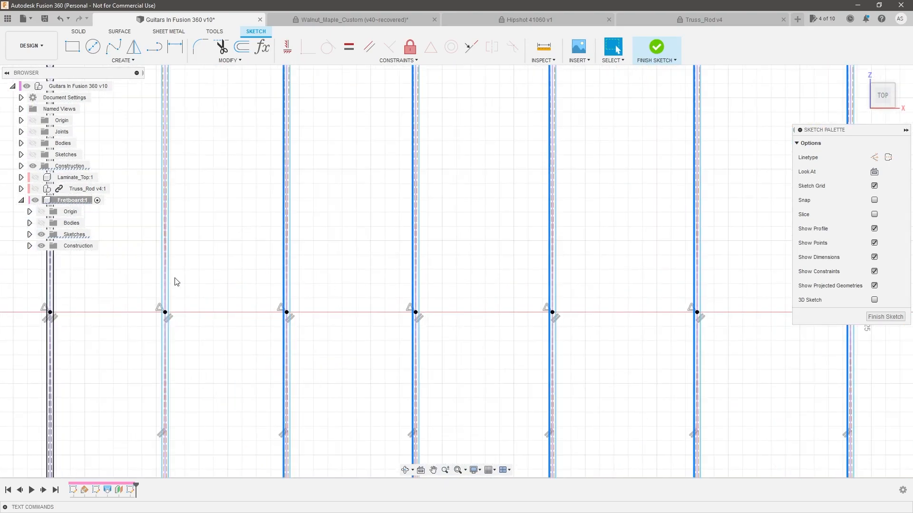
scroll(418, 87, up, 2)
click(349, 47)
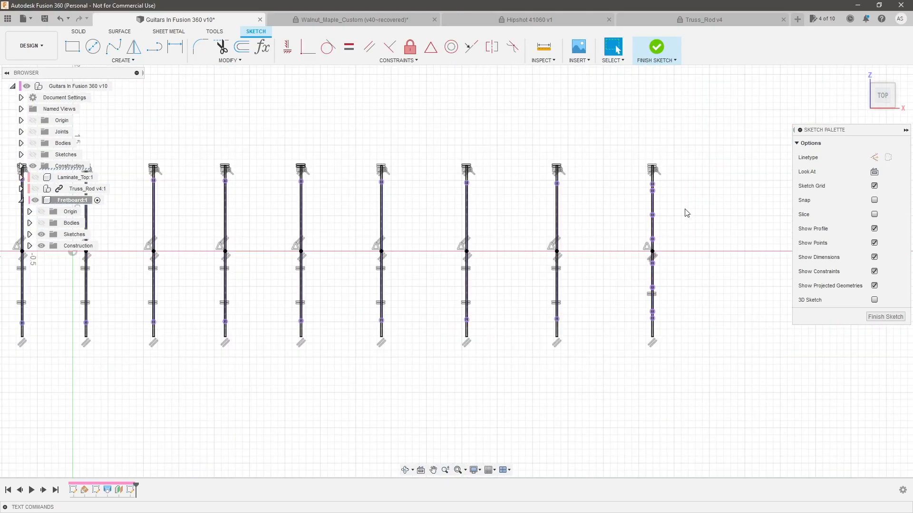
Check the slot rectangle at the nut end and show the fretboard component's bodies
scroll(687, 212, up, 4)
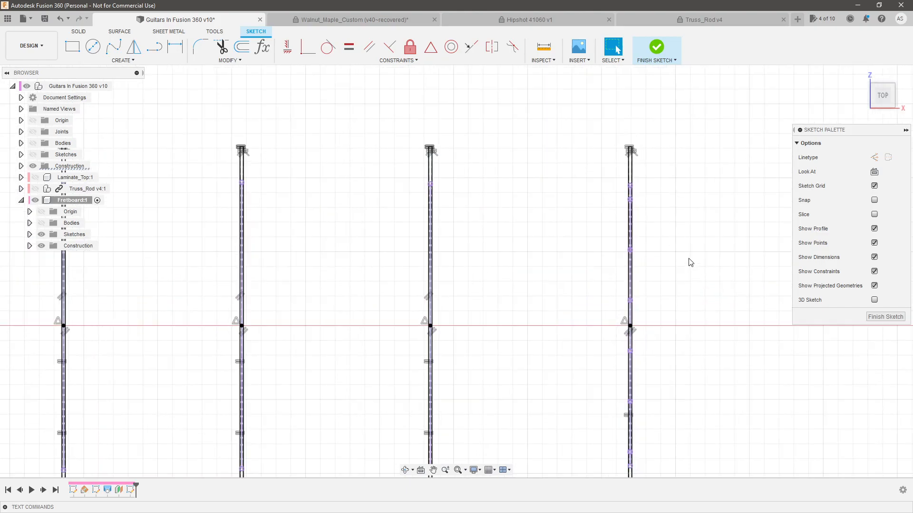
scroll(649, 213, down, 2)
scroll(639, 347, up, 2)
scroll(631, 409, up, 4)
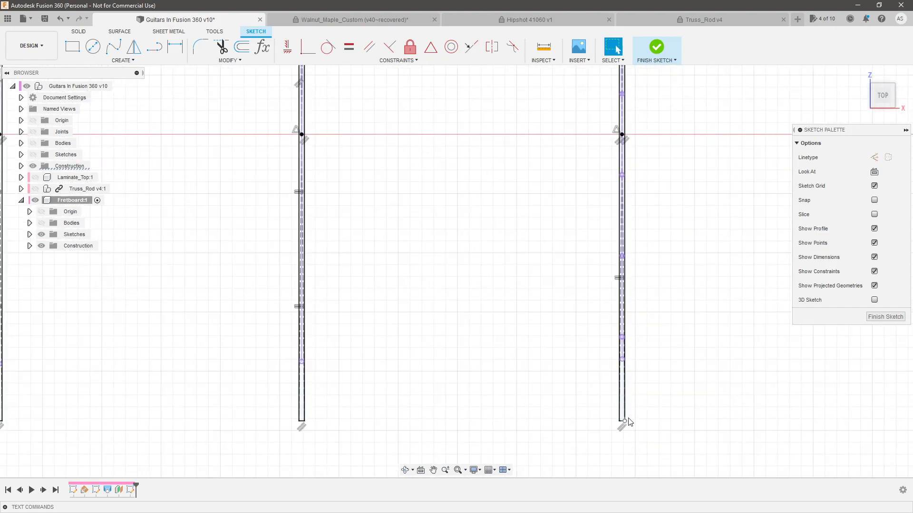
scroll(708, 403, down, 5)
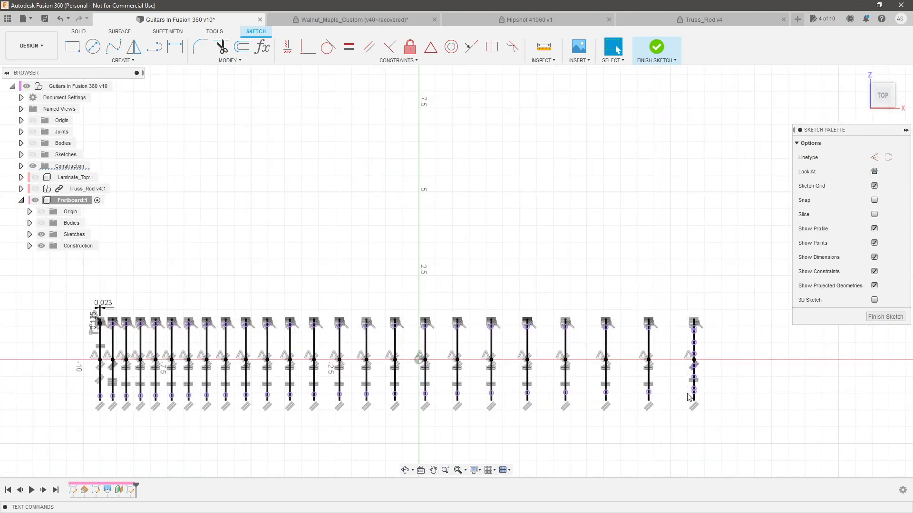
click(41, 223)
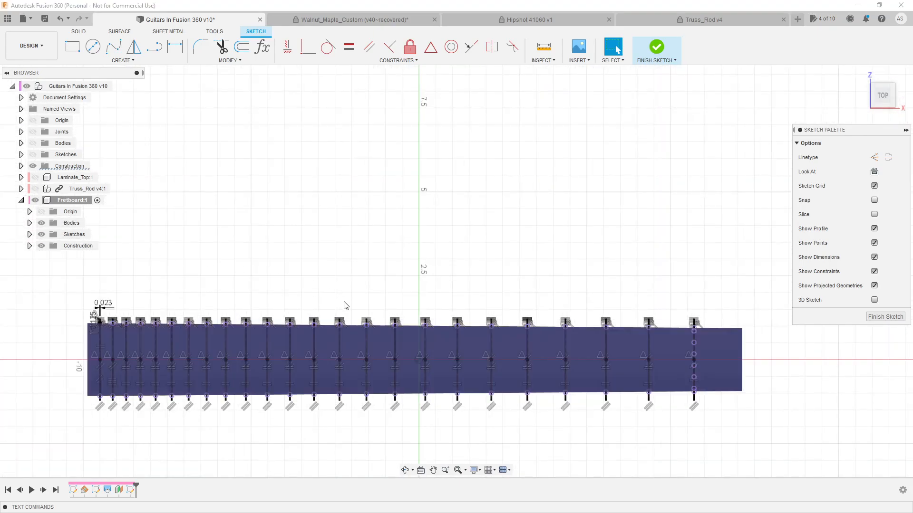
Start an extrusion with Press Pull and select the first seven fret slot profiles from the body end
scroll(646, 299, down, 3)
scroll(491, 330, up, 4)
key(q)
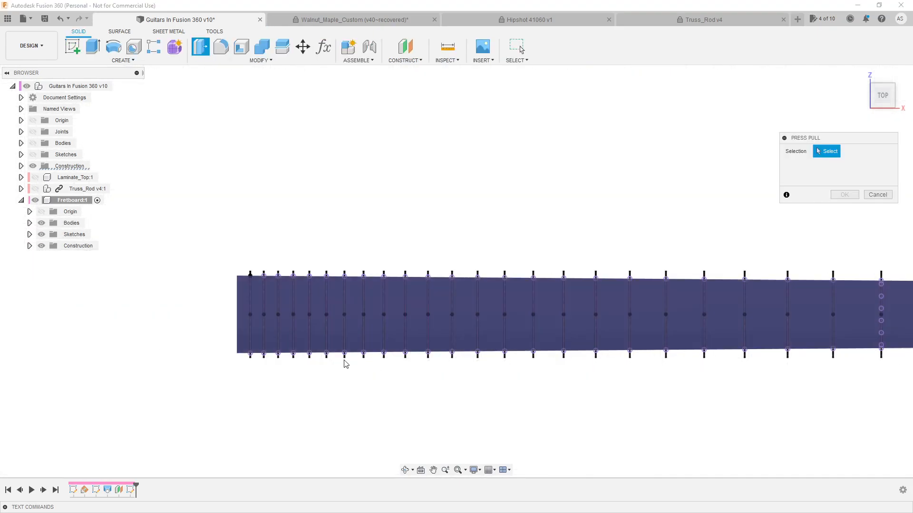
scroll(261, 350, up, 5)
click(265, 336)
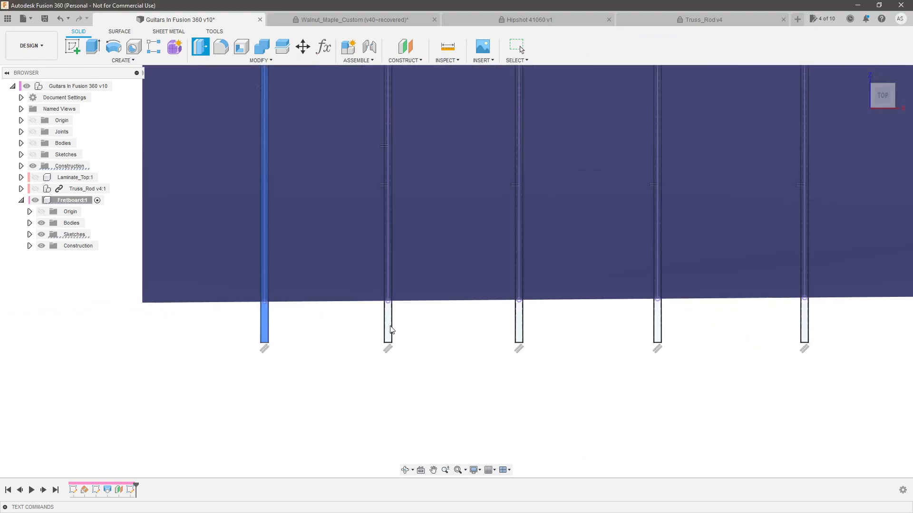
click(388, 330)
click(519, 325)
click(657, 323)
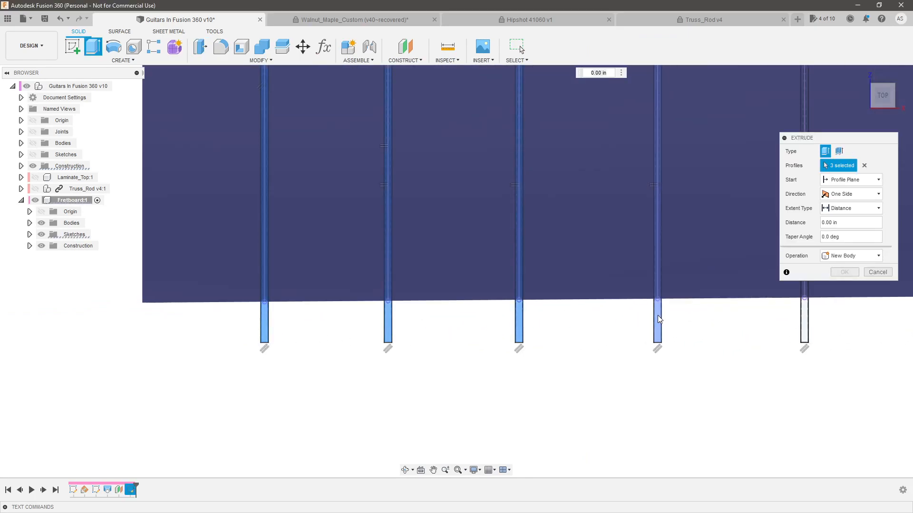
scroll(379, 299, down, 3)
scroll(442, 299, up, 4)
click(405, 291)
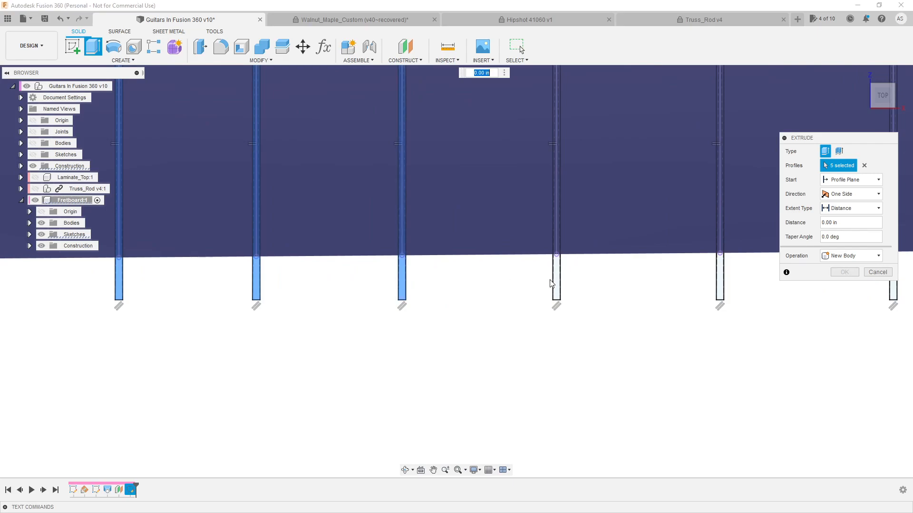
click(554, 283)
click(719, 283)
Add the next seven fret slot profiles toward the nut to the extrusion selection
scroll(613, 351, down, 3)
scroll(254, 317, down, 3)
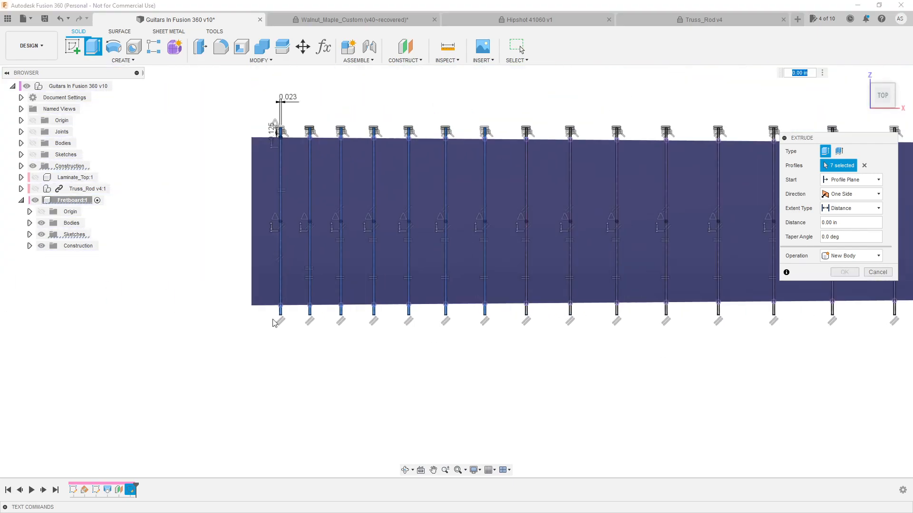
scroll(527, 310, up, 1)
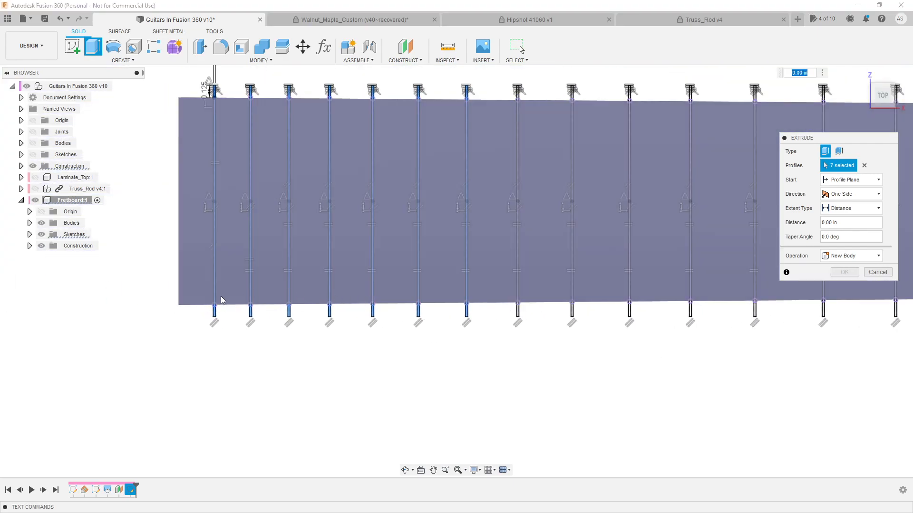
scroll(515, 313, up, 4)
scroll(171, 309, down, 5)
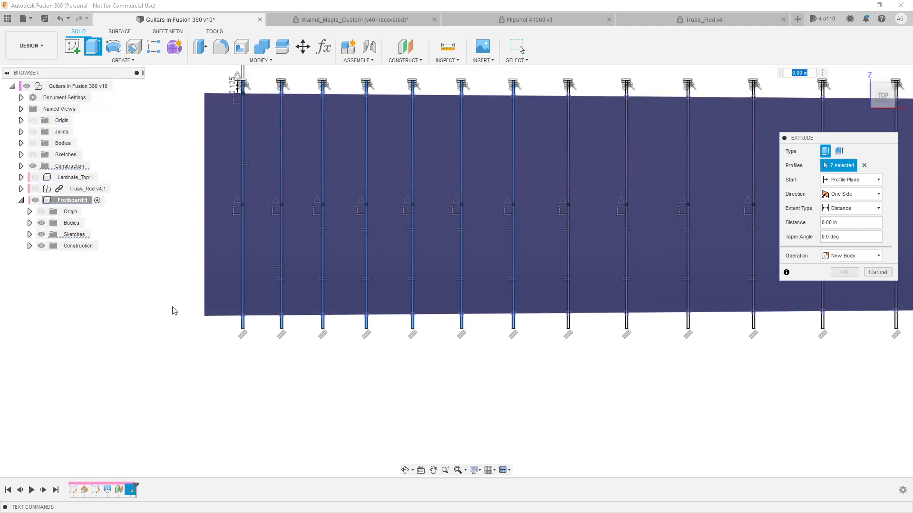
scroll(271, 338, up, 4)
scroll(291, 332, up, 1)
scroll(214, 314, down, 4)
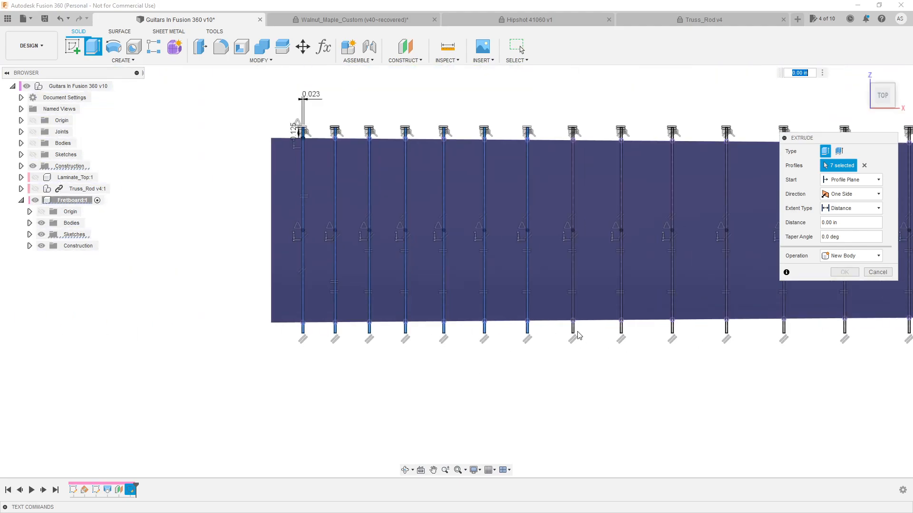
scroll(558, 331, up, 2)
click(530, 328)
click(667, 328)
scroll(561, 326, down, 3)
scroll(526, 312, up, 4)
click(526, 312)
click(697, 310)
scroll(618, 300, down, 3)
scroll(577, 289, up, 3)
click(578, 291)
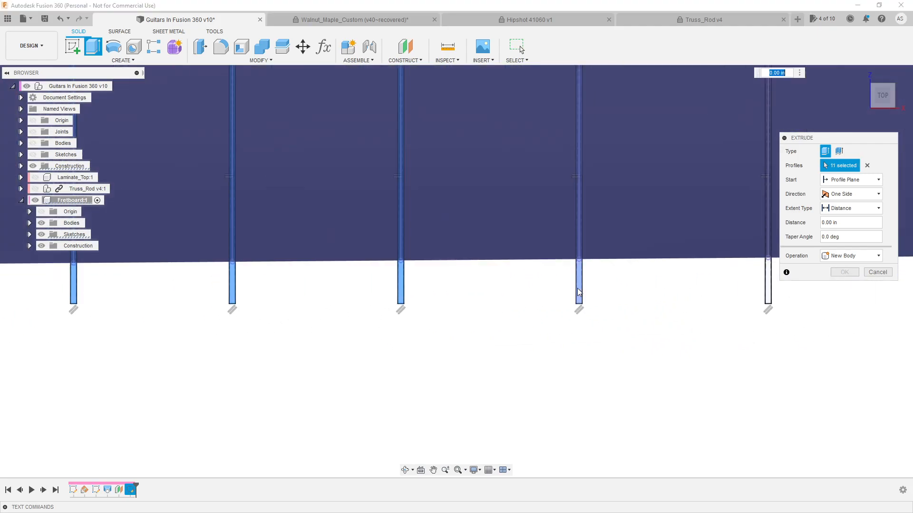
scroll(561, 290, down, 3)
scroll(546, 289, up, 3)
click(495, 292)
click(714, 288)
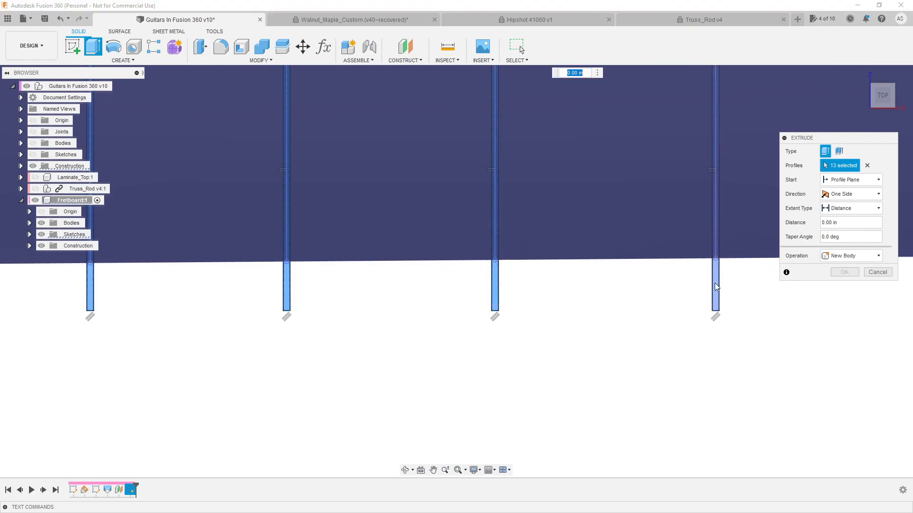
Add the next five fret slot profiles toward the nut to the extrusion selection
scroll(709, 288, down, 3)
scroll(686, 284, up, 3)
click(647, 287)
scroll(635, 278, down, 3)
scroll(609, 282, up, 3)
click(605, 281)
scroll(380, 259, down, 3)
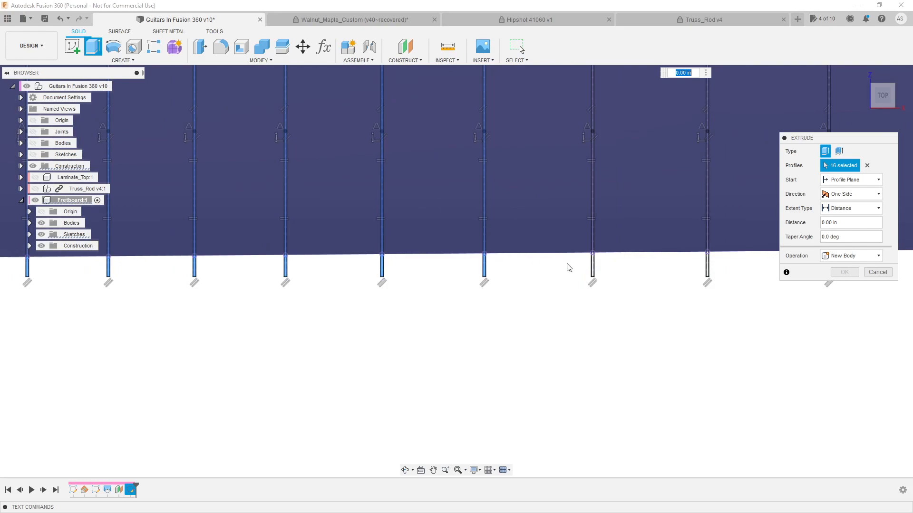
scroll(634, 267, up, 3)
click(533, 266)
scroll(363, 258, down, 3)
scroll(565, 261, up, 3)
click(550, 262)
scroll(552, 261, down, 3)
scroll(578, 253, up, 3)
click(578, 255)
scroll(297, 240, down, 3)
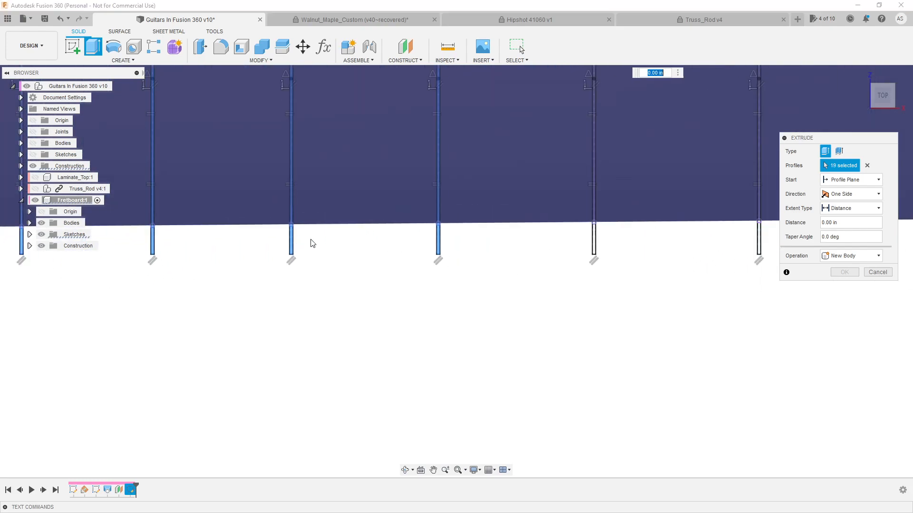
Select the last five fret slot profiles at the nut end so every slot is included in the extrusion
scroll(587, 246, up, 3)
click(572, 256)
scroll(313, 249, down, 3)
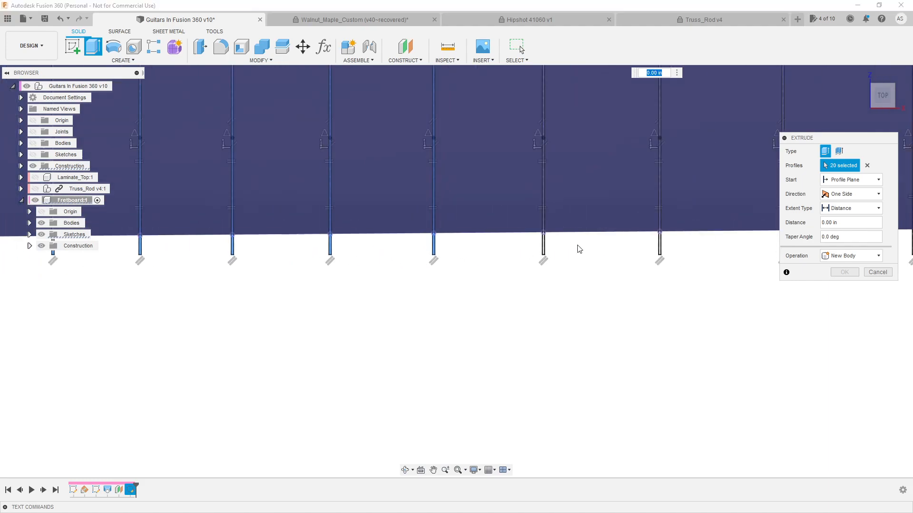
scroll(580, 246, up, 3)
click(506, 254)
scroll(692, 255, down, 3)
scroll(692, 255, up, 3)
click(609, 249)
scroll(523, 244, down, 3)
scroll(626, 246, up, 3)
scroll(566, 240, up, 3)
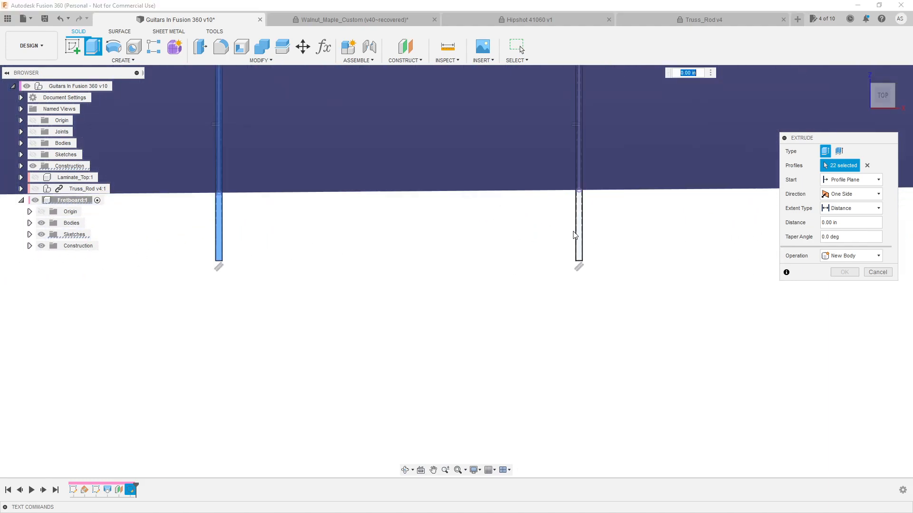
click(576, 238)
scroll(439, 235, down, 3)
scroll(672, 238, up, 3)
click(671, 238)
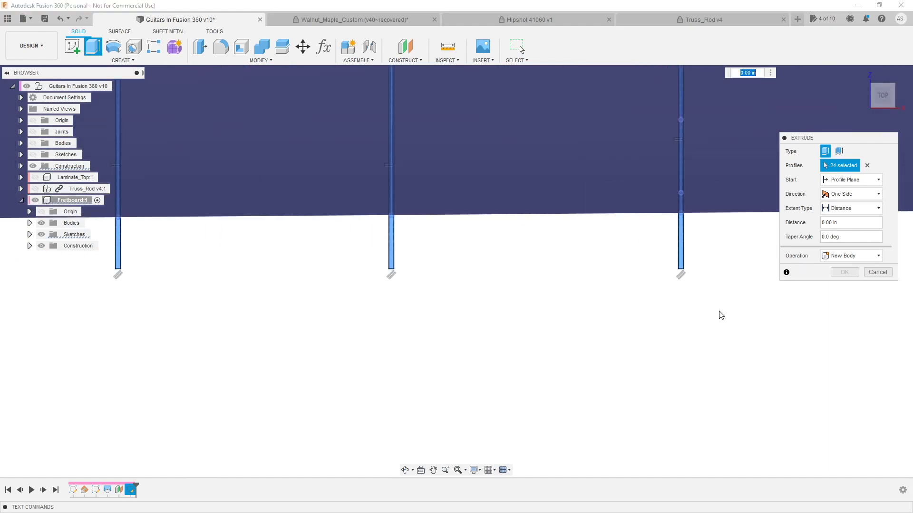
Extrude the selected slot profiles upward through the fretboard as a Cut with the extent type set to All
scroll(713, 310, down, 3)
shift+middle_drag(653, 316, 676, 235)
drag(676, 220, 678, 195)
click(846, 209)
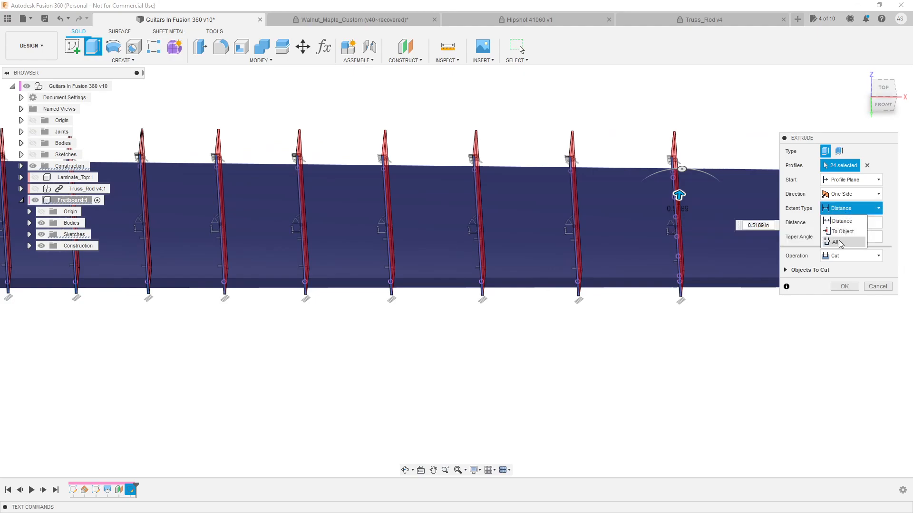
click(842, 221)
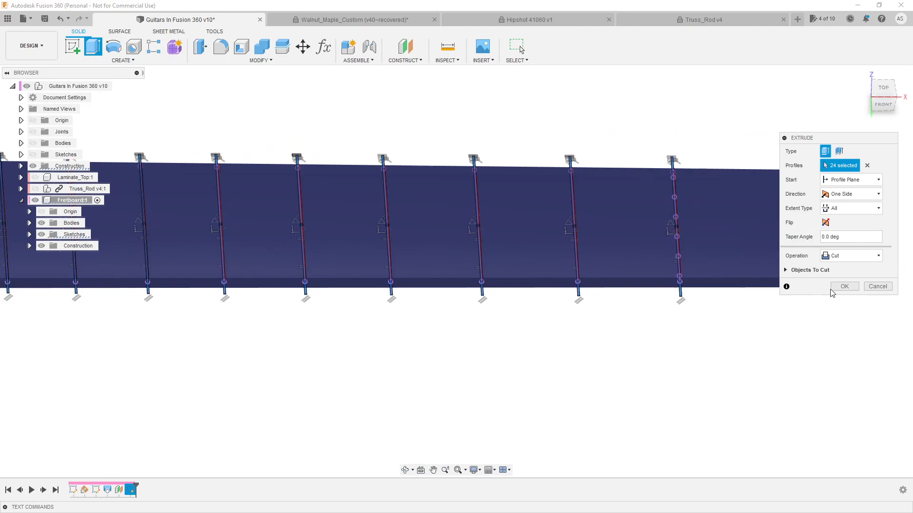
click(843, 287)
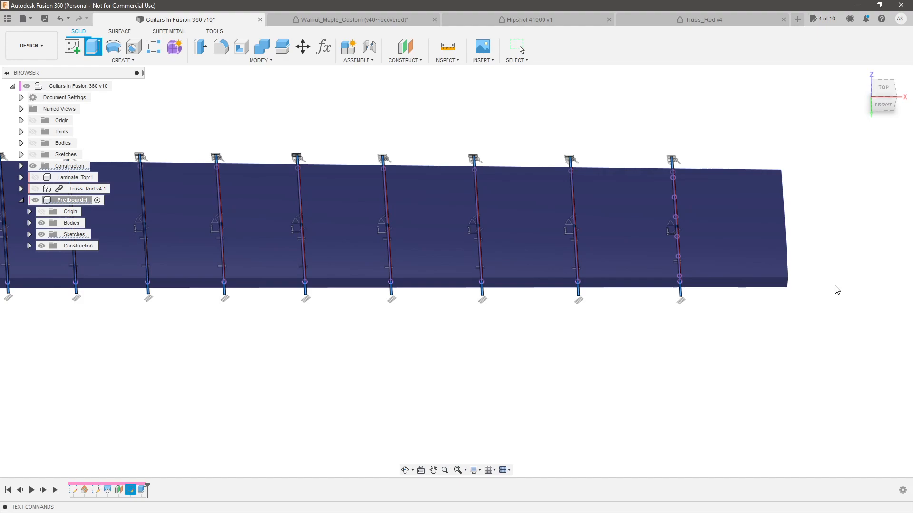
Show the Laminate_Top and Truss_Rod components and the top-level guitar bodies around the slotted fretboard
scroll(772, 301, down, 7)
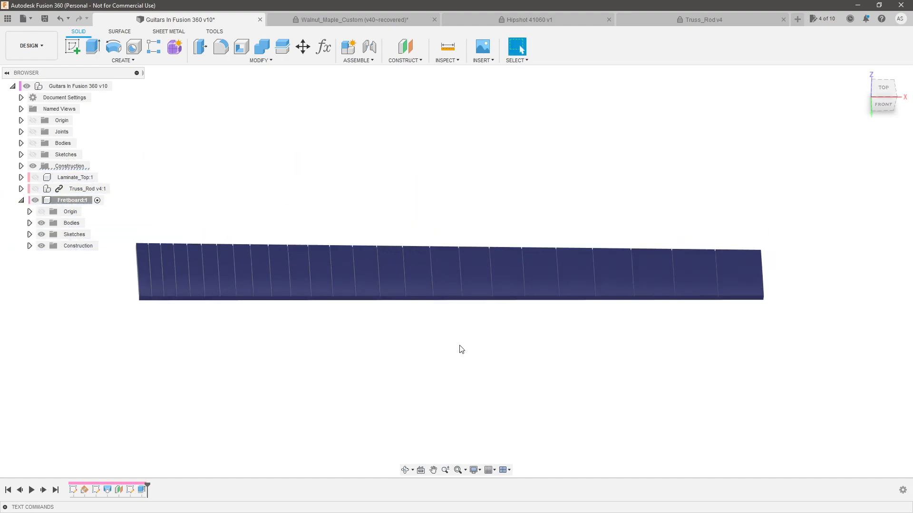
scroll(223, 314, up, 2)
click(35, 178)
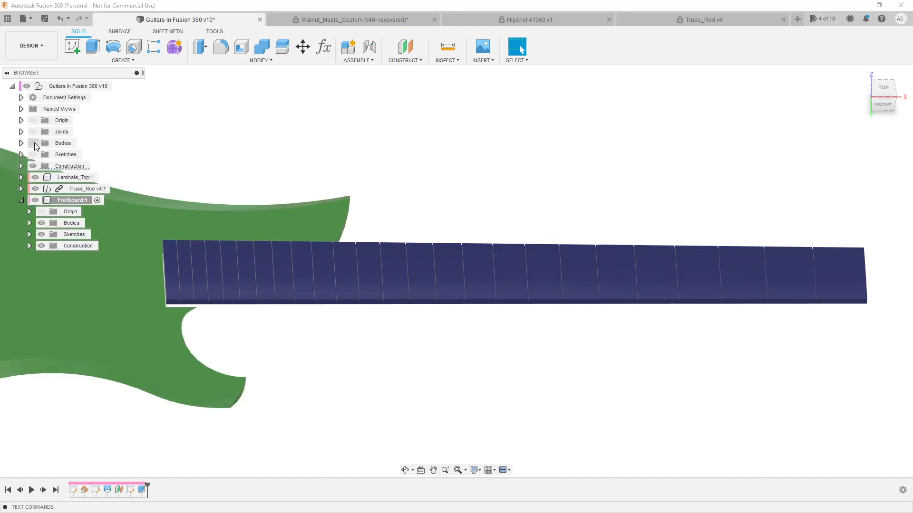
click(33, 143)
Examine the cut fret slots and how the fretboard sits on the neck and body from several angles
mouse_move(541, 372)
shift+middle_down()
mouse_move(542, 329)
mouse_move(543, 360)
shift+middle_up()
scroll(543, 361, down, 3)
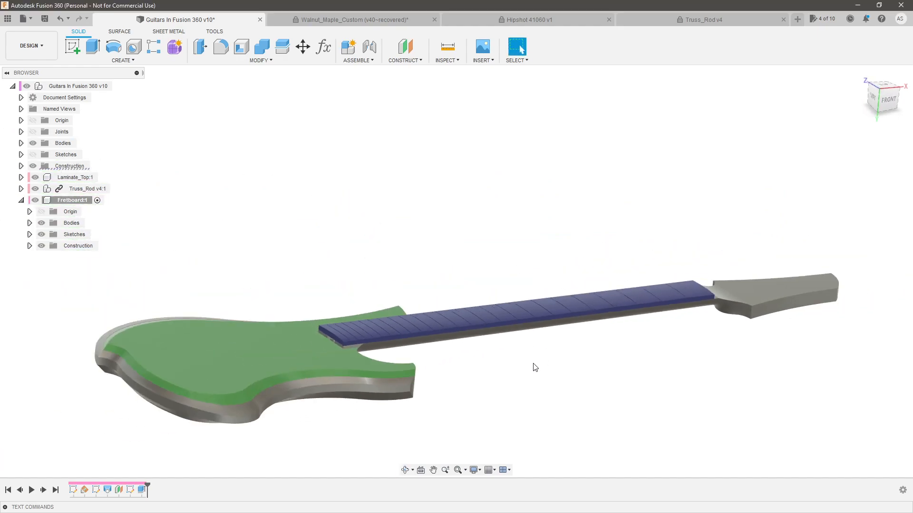
scroll(363, 341, up, 5)
scroll(295, 309, up, 4)
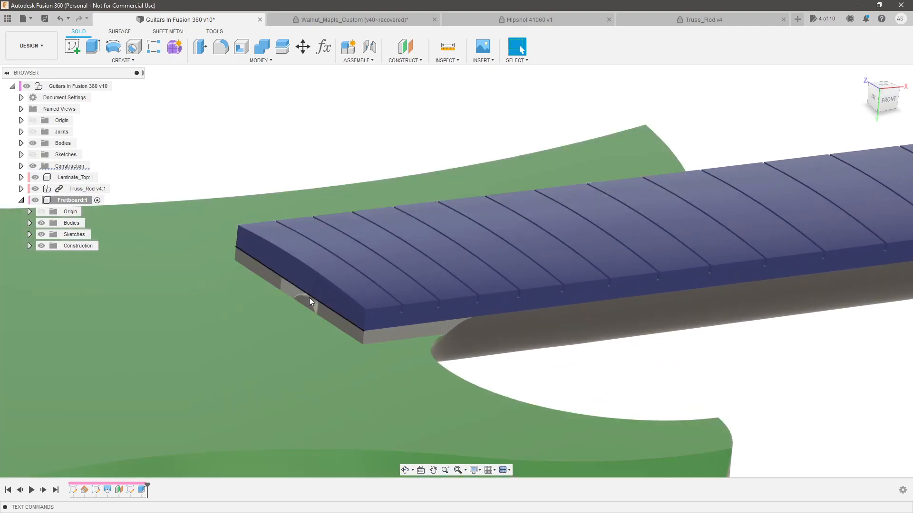
scroll(334, 305, down, 2)
shift+middle_drag(563, 328, 547, 363)
scroll(483, 377, down, 3)
scroll(502, 314, down, 3)
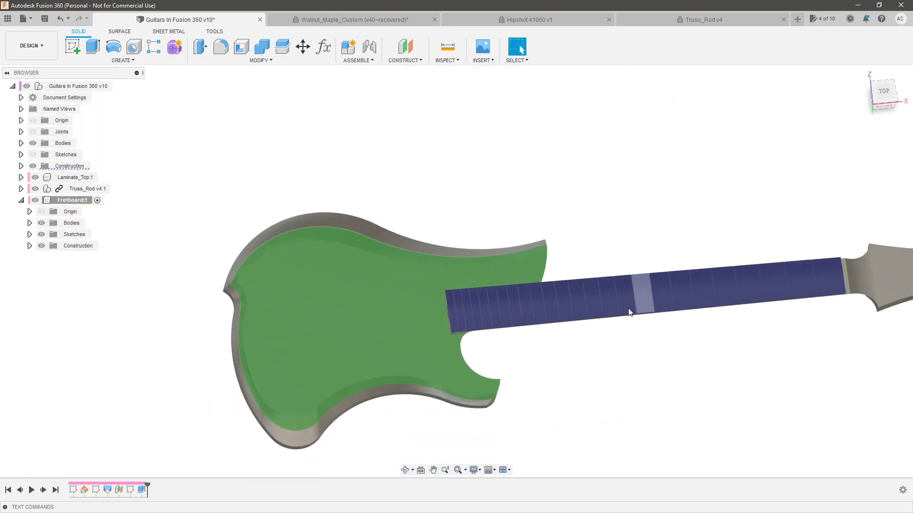
scroll(501, 332, up, 5)
shift+middle_drag(501, 332, 516, 298)
scroll(560, 329, down, 6)
scroll(690, 339, up, 3)
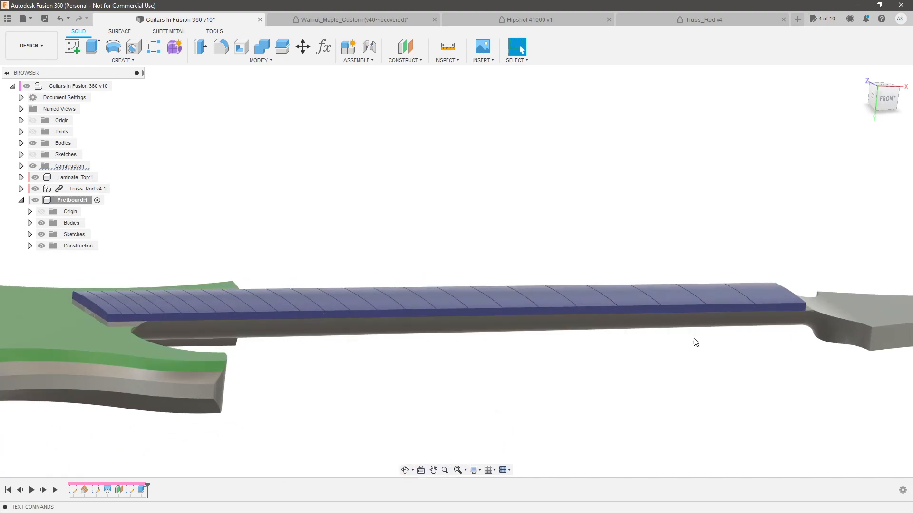
shift+middle_drag(691, 340, 687, 357)
scroll(717, 348, down, 3)
scroll(454, 381, up, 5)
shift+middle_drag(454, 381, 490, 350)
scroll(500, 360, down, 2)
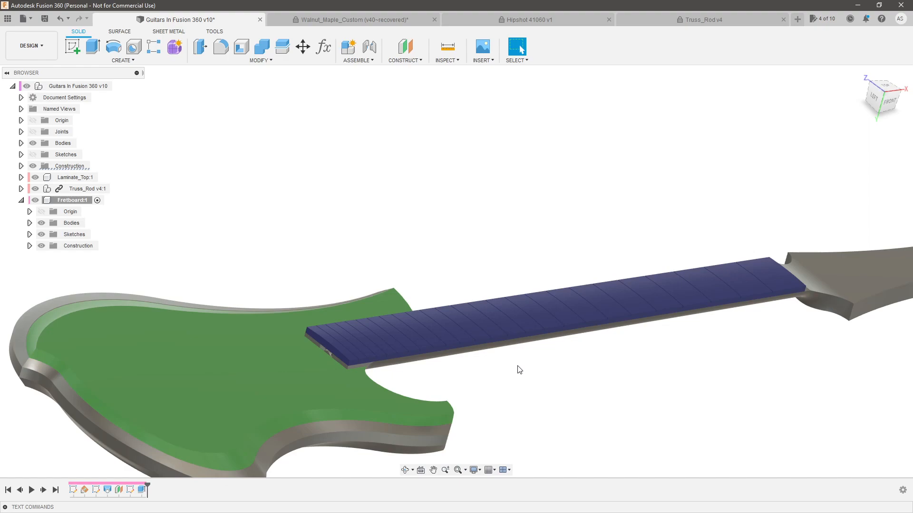
Start a sketch on the fretboard's long side face and view it from the front at the body end
click(70, 47)
scroll(346, 361, up, 5)
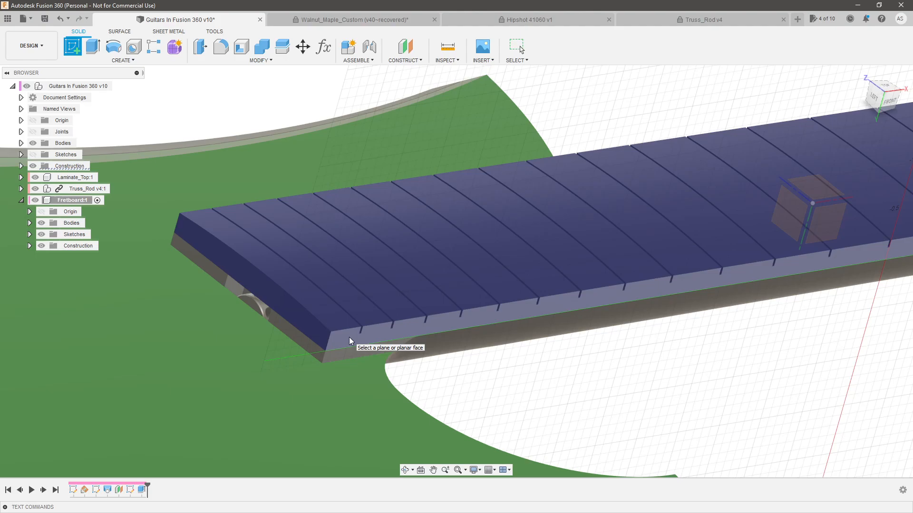
scroll(349, 337, down, 3)
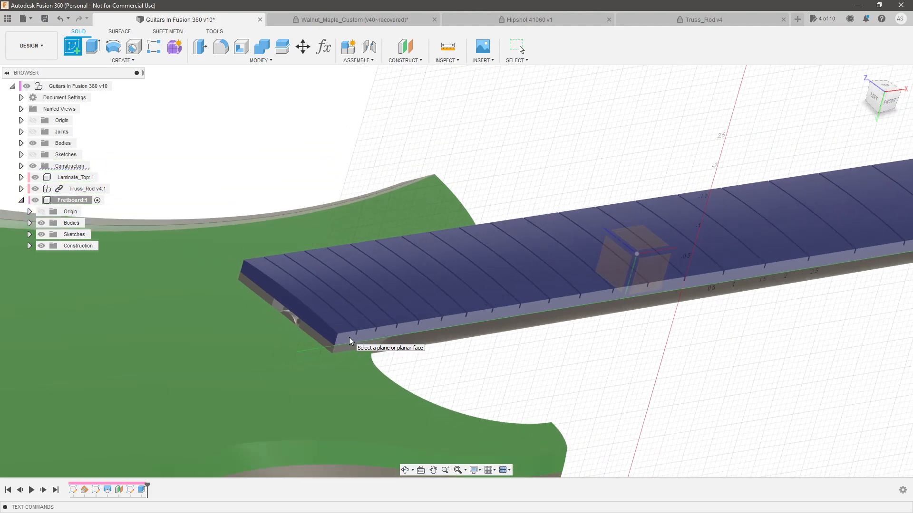
scroll(349, 337, up, 4)
click(349, 337)
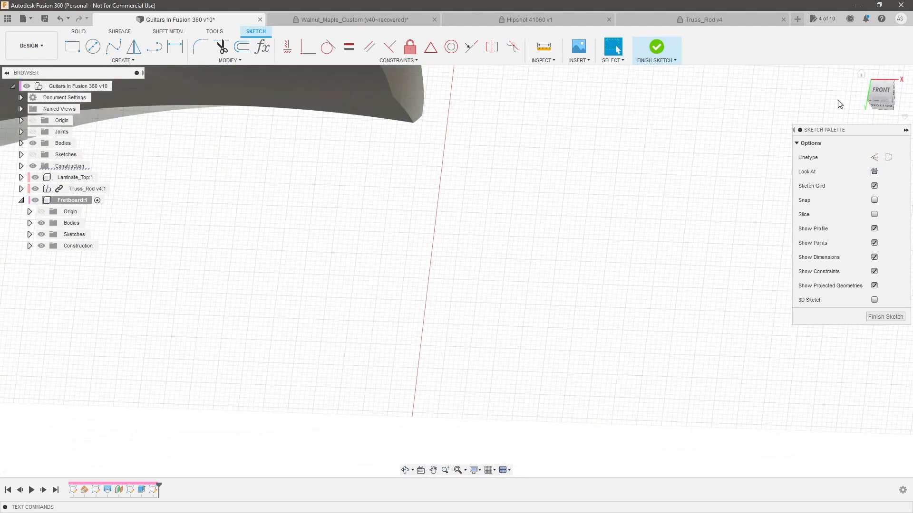
click(880, 99)
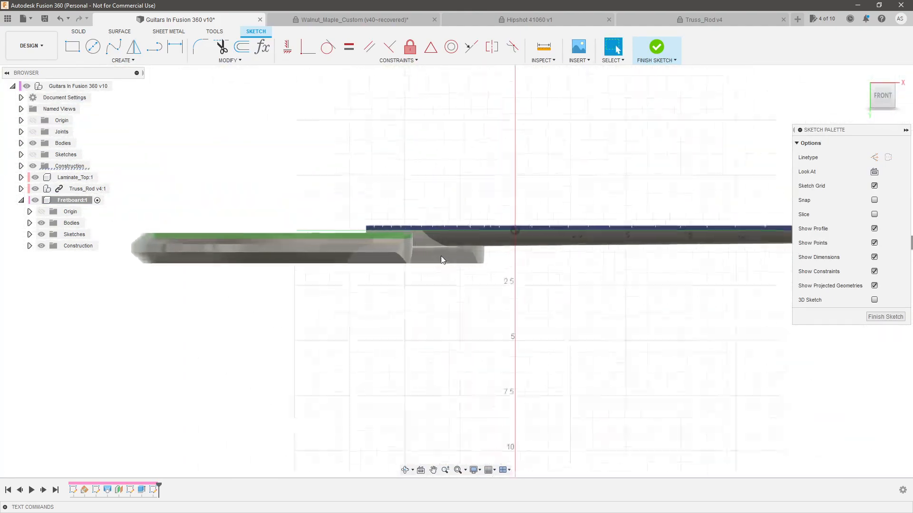
scroll(333, 199, up, 5)
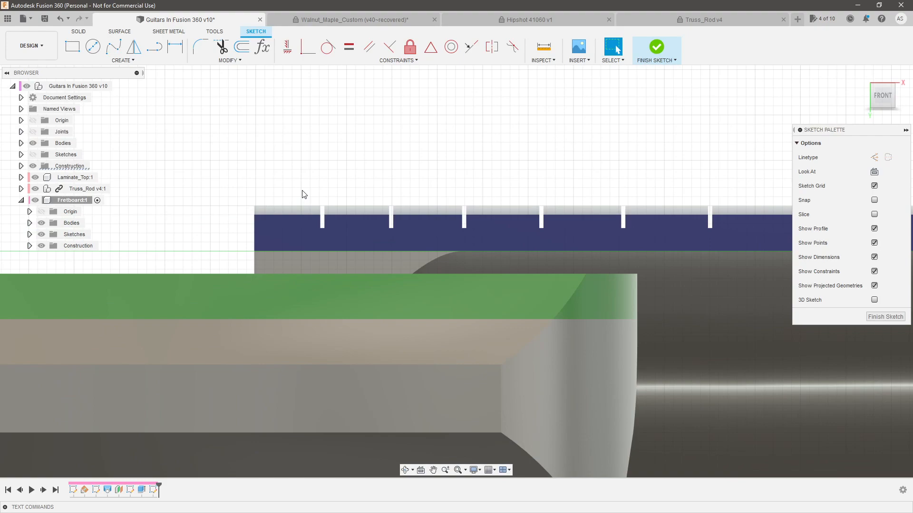
scroll(424, 235, down, 3)
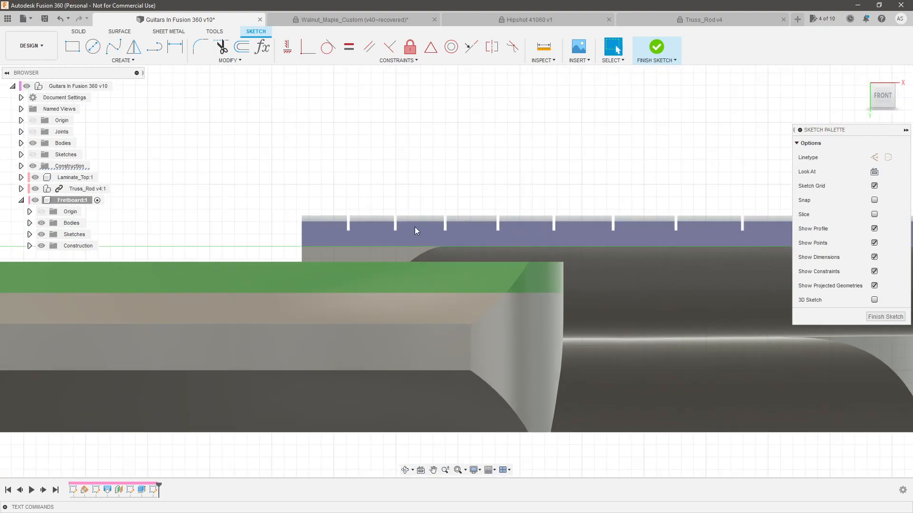
Switch to the browser and look up the StewMac wide fretwire's width, crown and tang dimensions
key(alt+Tab)
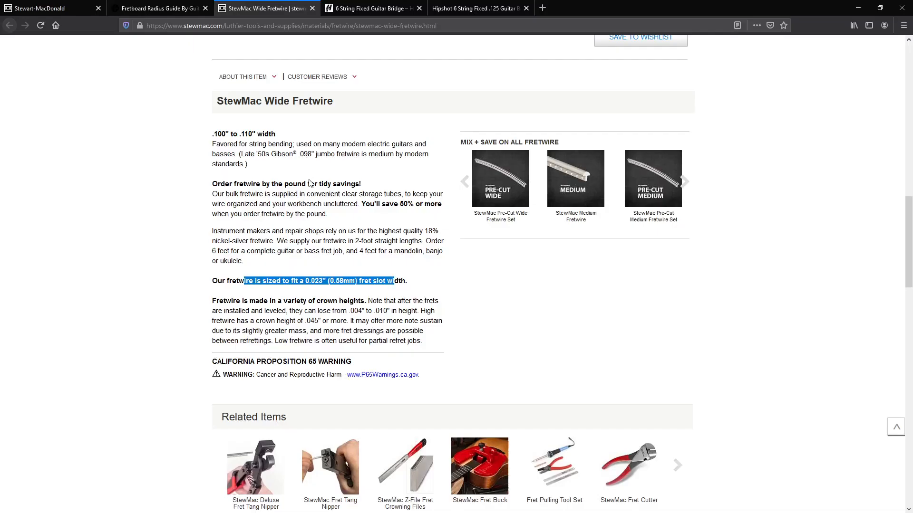
scroll(354, 255, up, 5)
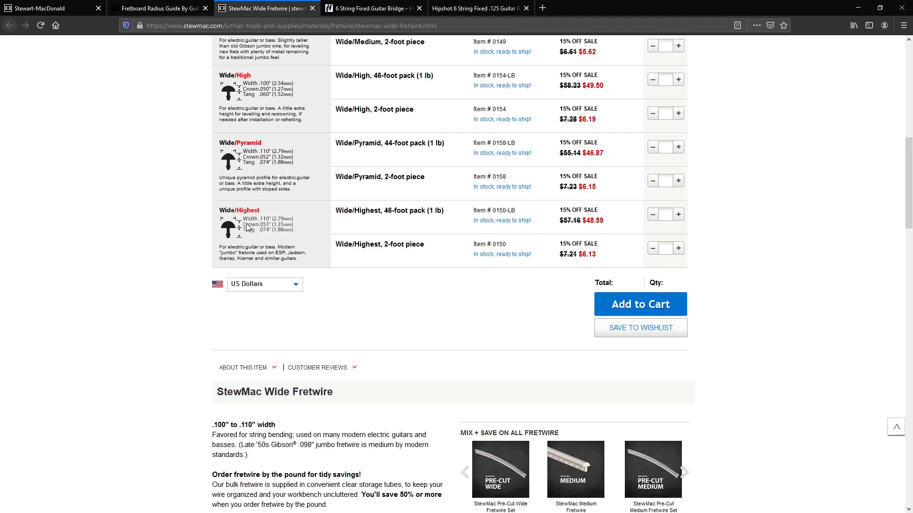
ctrl+scroll(247, 228, up, 4)
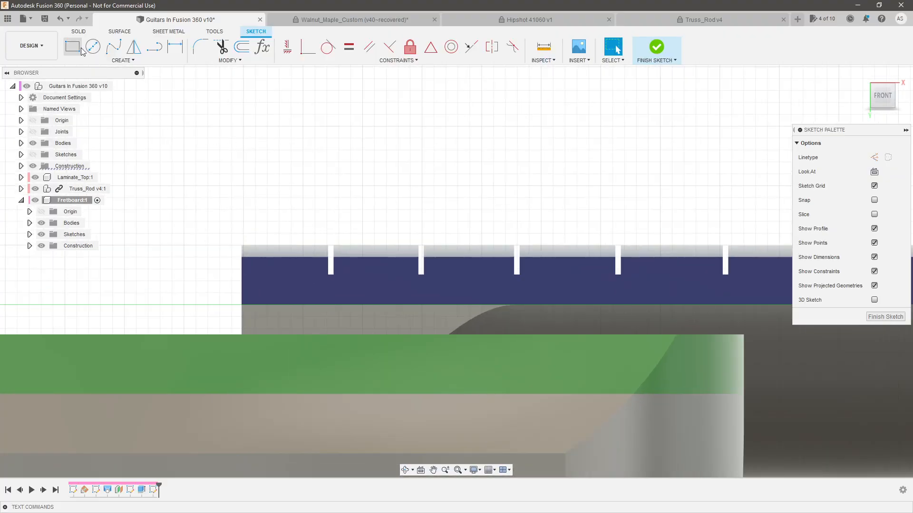
Sketch an arc for the fret crown above the first slot and constrain its endpoints horizontally
click(123, 61)
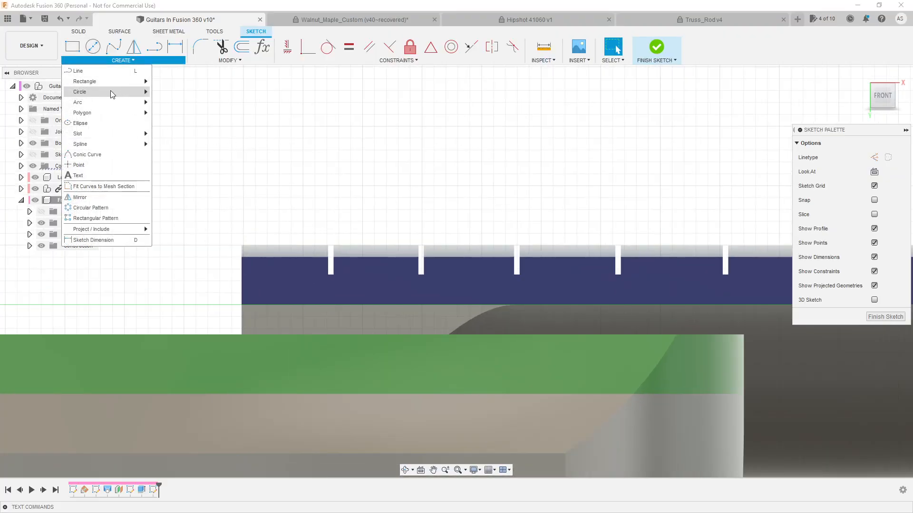
click(173, 110)
scroll(309, 213, up, 3)
click(298, 214)
click(383, 212)
key(Escape)
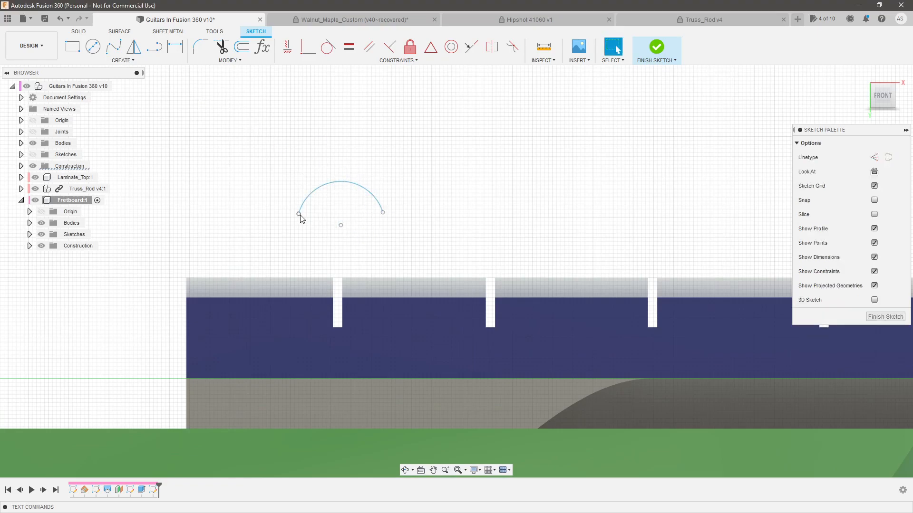
click(383, 212)
click(287, 47)
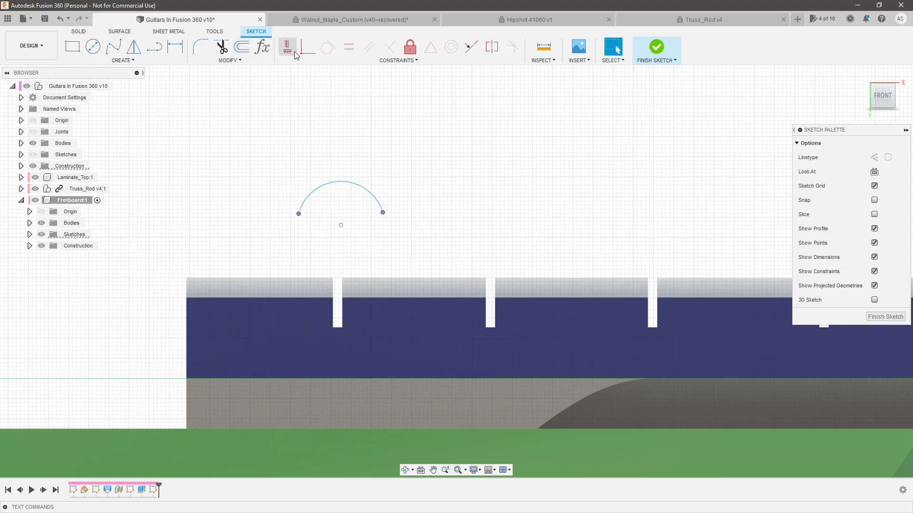
Draw connected lines between the arc's endpoints to form the flat crown underside and a rectangular tang
click(147, 48)
click(299, 215)
click(325, 258)
click(351, 258)
click(351, 212)
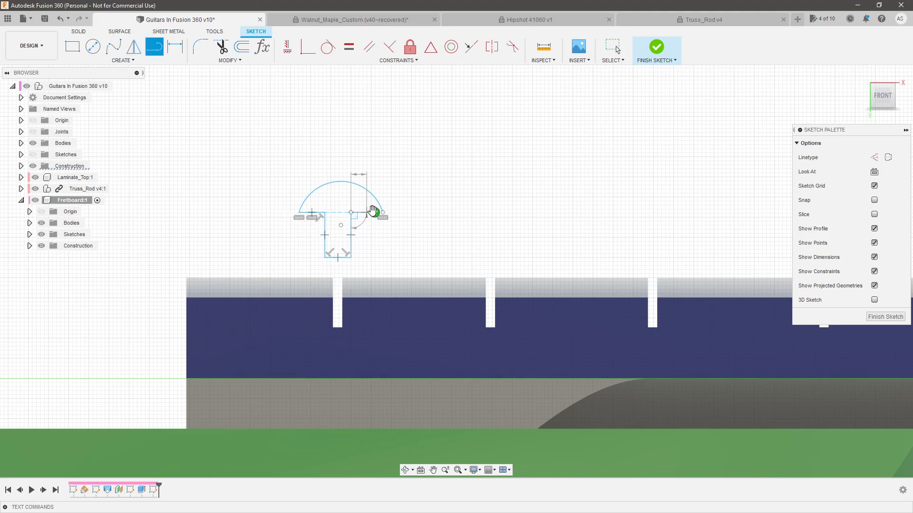
click(383, 213)
key(Escape)
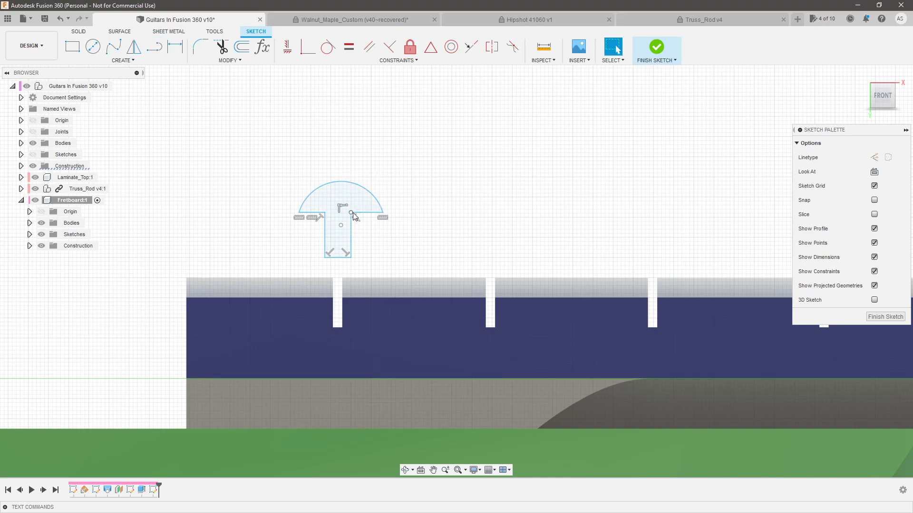
Lower the crown's underside slightly and draw a horizontal construction line across the top of the tang
scroll(357, 222, up, 2)
click(348, 210)
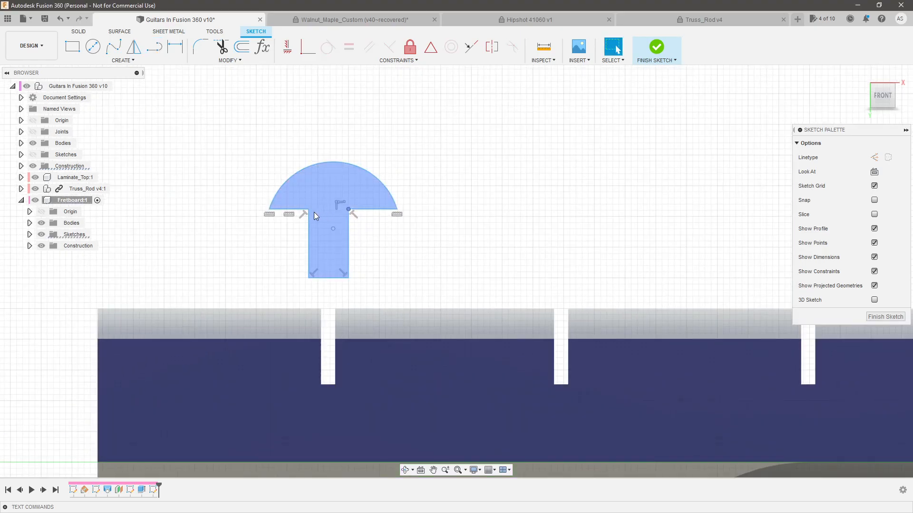
drag(351, 210, 352, 221)
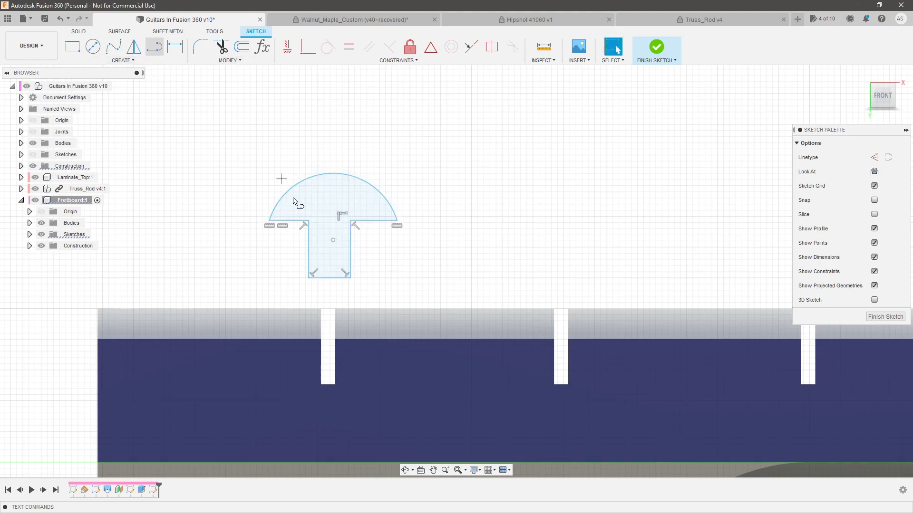
key(l)
click(308, 220)
click(350, 221)
key(Escape)
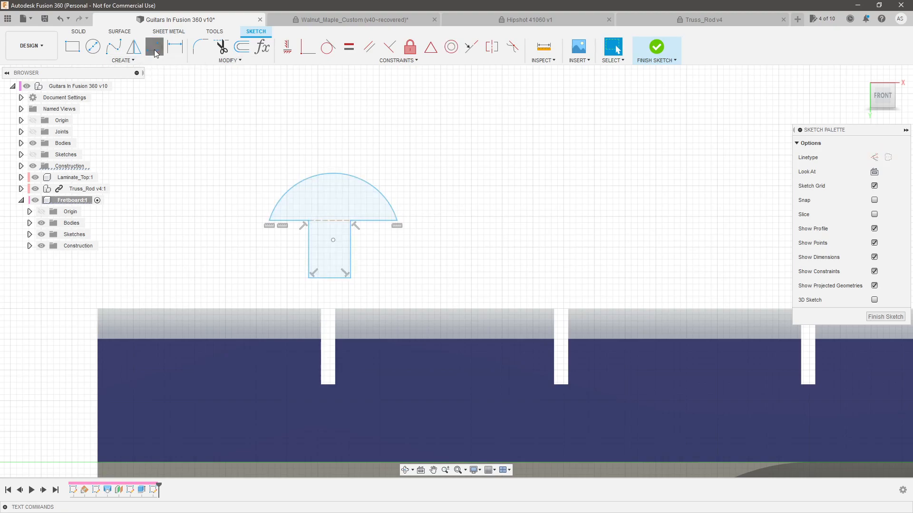
Draw a line from the midpoint of the tang's top line to the crown arc's midpoint and constrain it vertical
key(l)
click(332, 221)
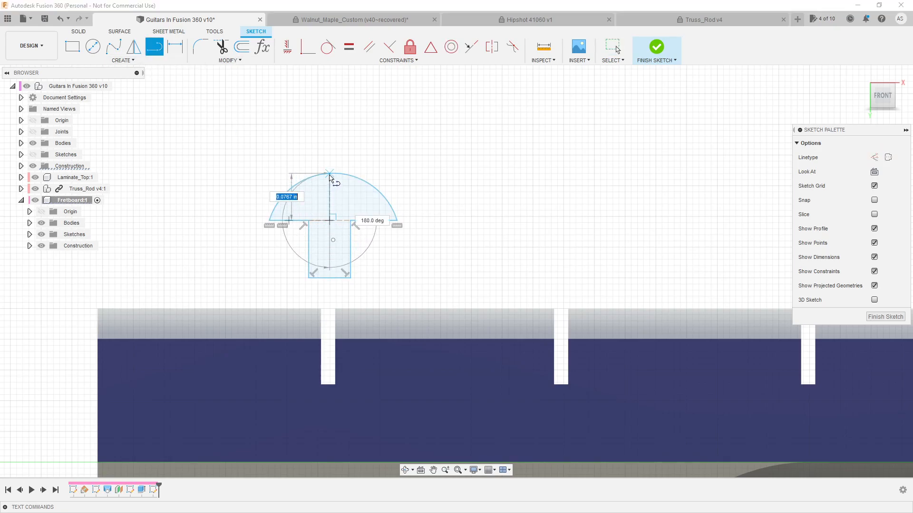
key(Escape)
click(332, 189)
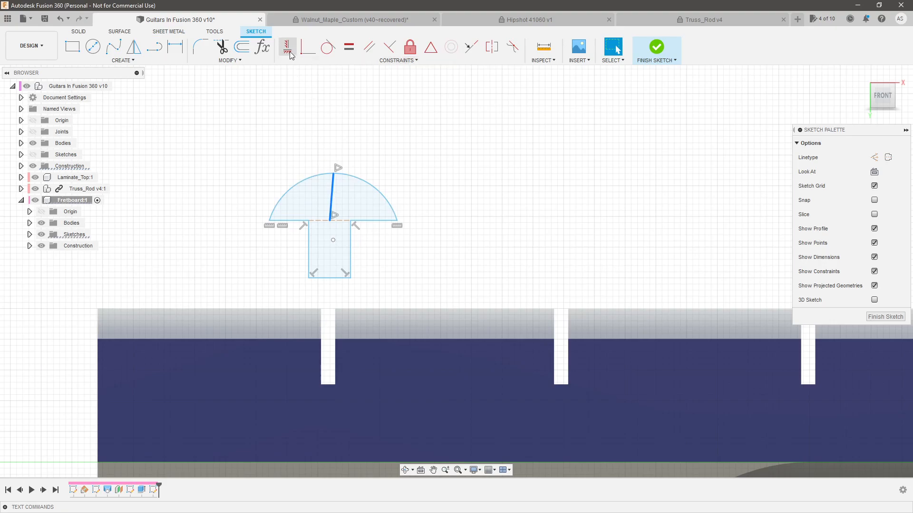
click(288, 52)
key(x)
key(o)
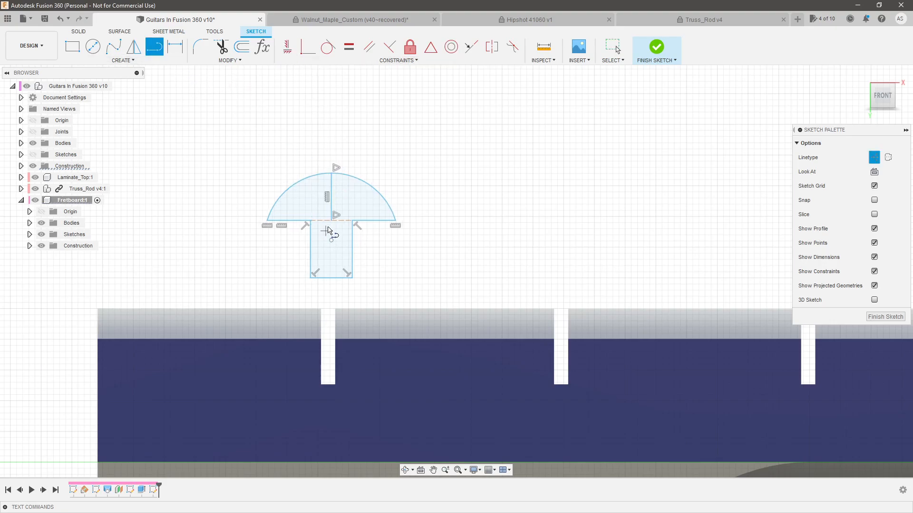
Draw a line between the midpoints of the tang's top and bottom edges and make the profile's vertical centre lines construction
click(332, 234)
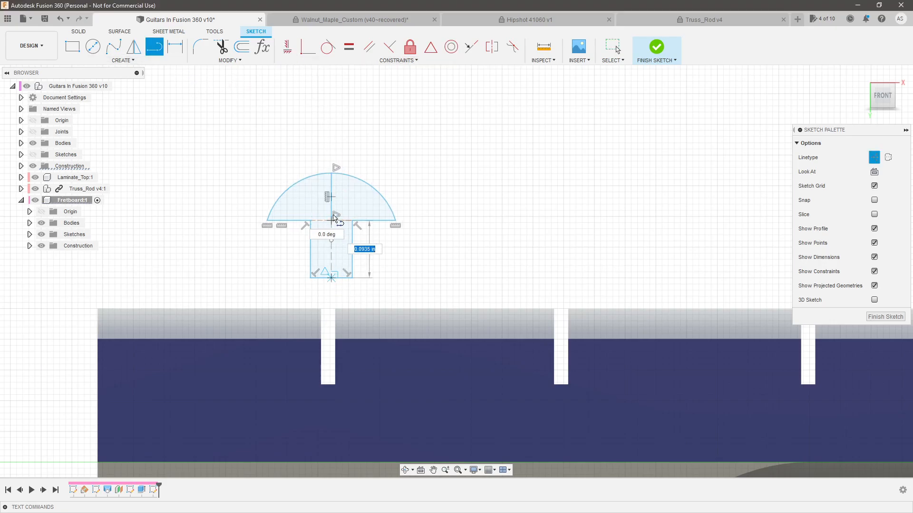
key(Escape)
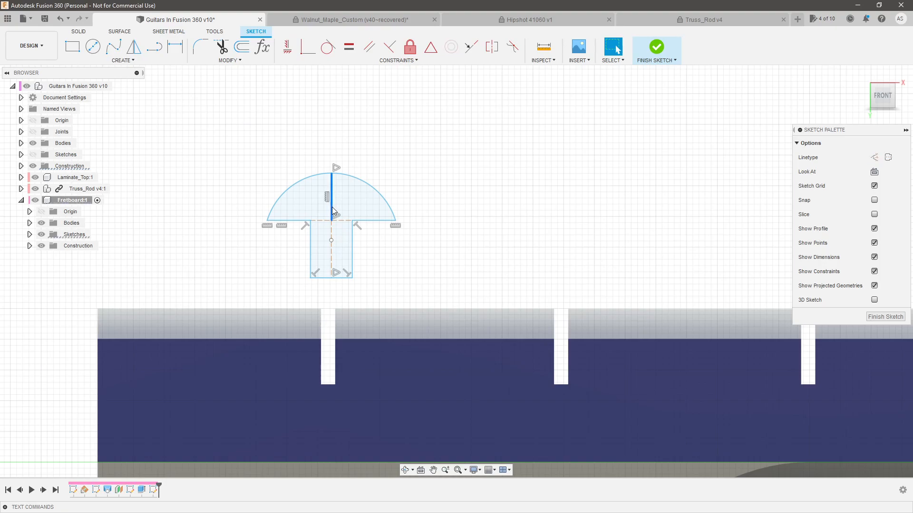
click(340, 233)
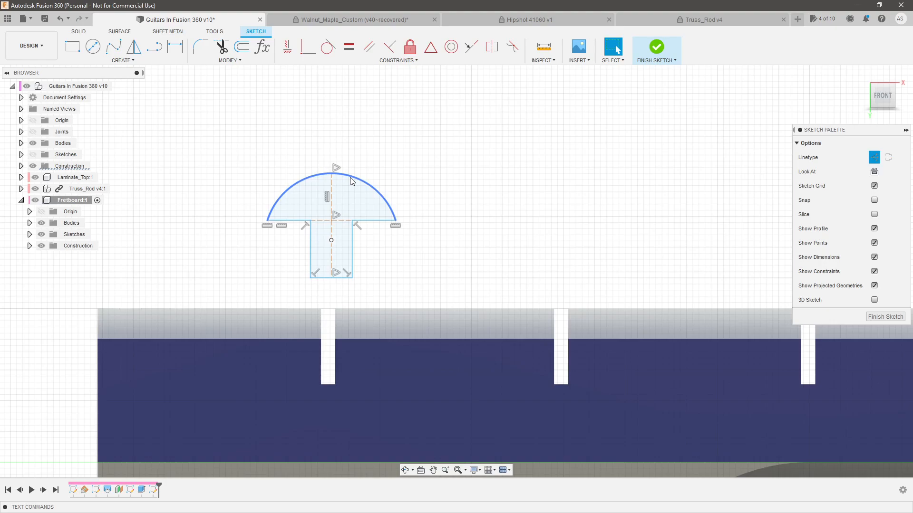
Check the Wide/Highest fretwire specification and dimension the crown's width between the arc's endpoints to 0.11 in
key(alt+Tab)
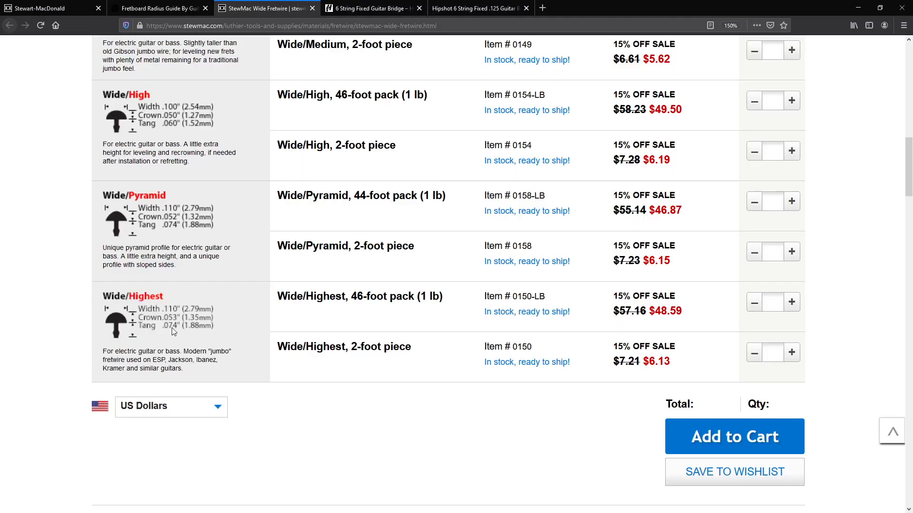
key(alt+Tab)
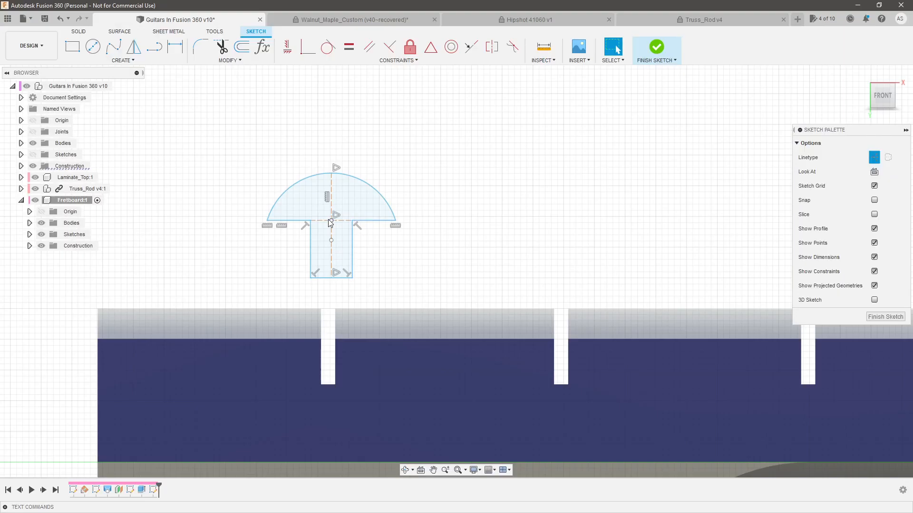
click(267, 221)
key(d)
click(396, 222)
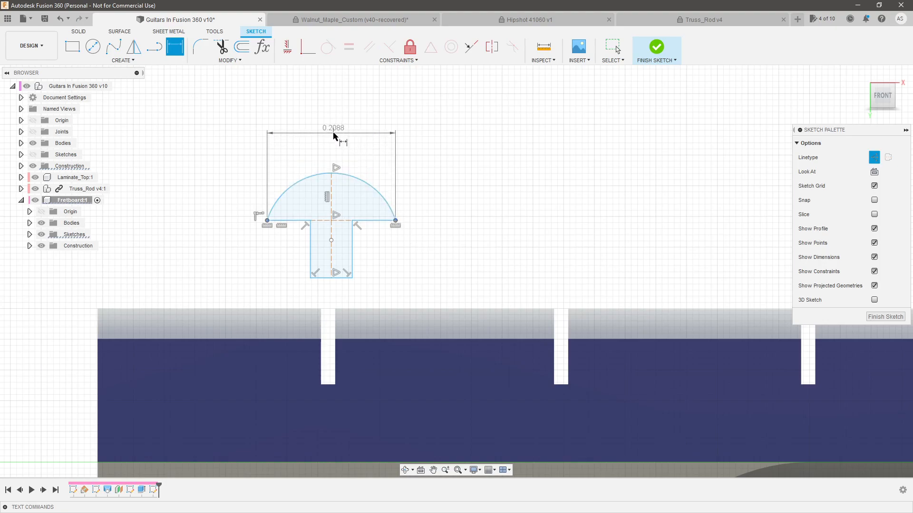
click(335, 137)
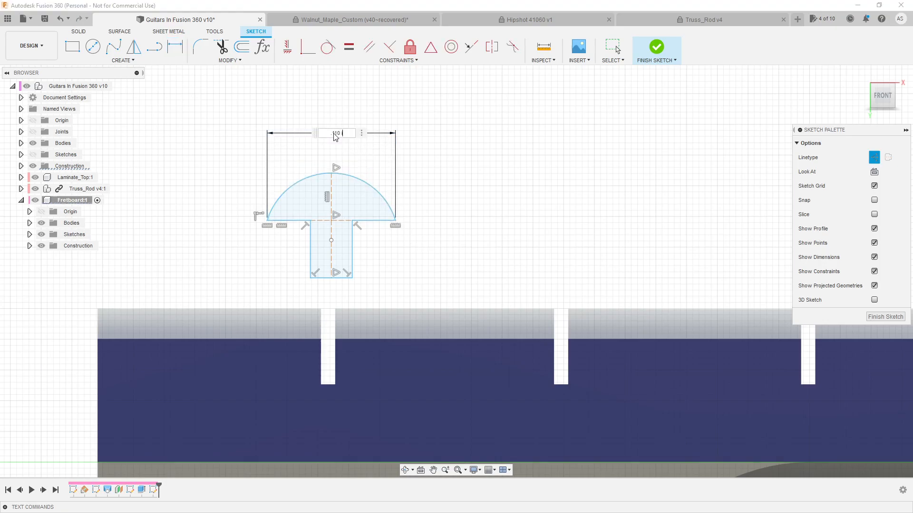
key(Return)
key(Escape)
scroll(323, 227, up, 2)
Narrow the tang, look up the fret slot width on the StewMac fretwire page, and dimension the tang's width to 0.023 in
drag(312, 240, 328, 239)
key(alt+Tab)
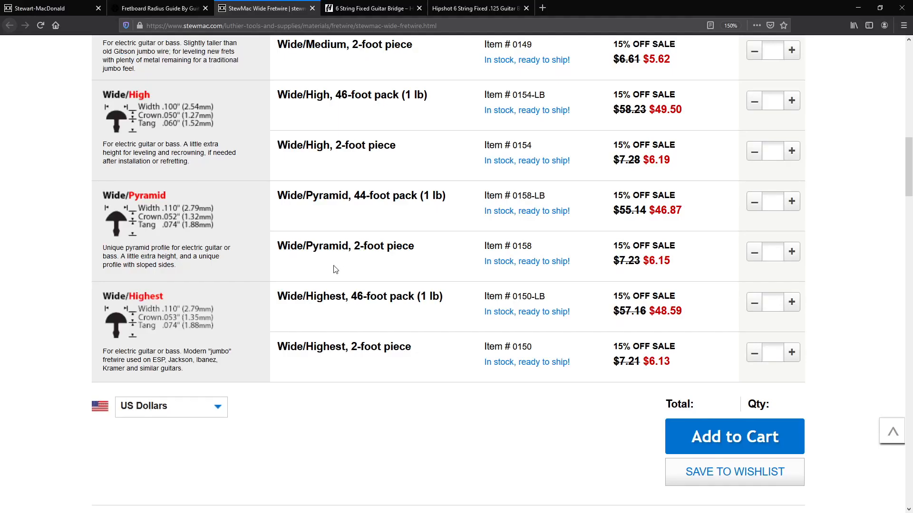
scroll(325, 341, down, 5)
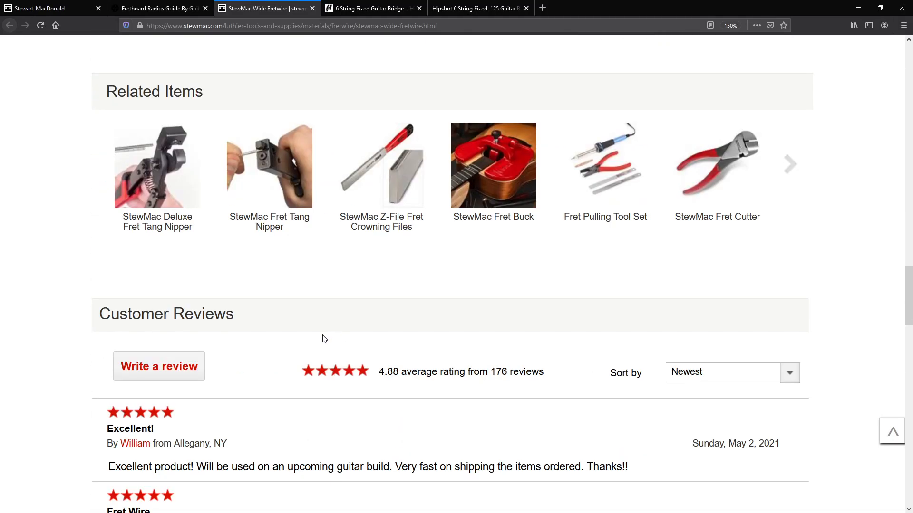
scroll(323, 345, down, 5)
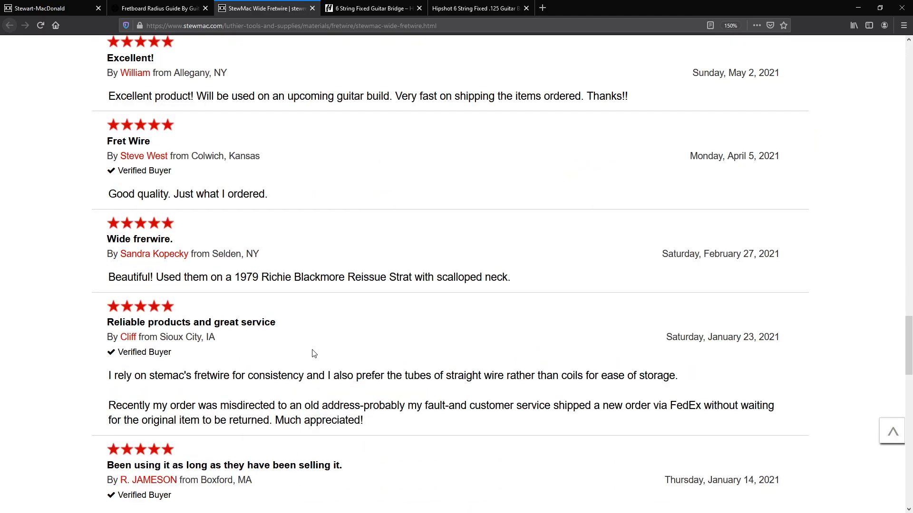
scroll(314, 354, up, 10)
click(249, 259)
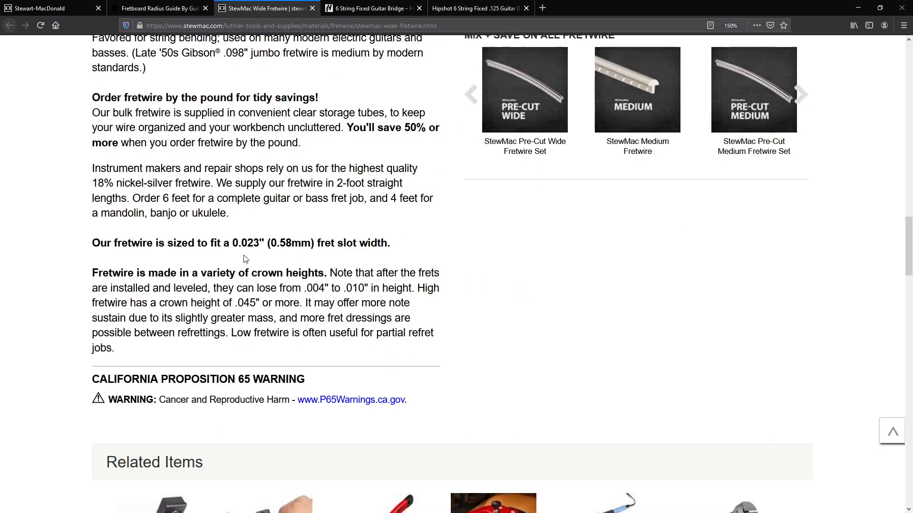
key(alt+Tab)
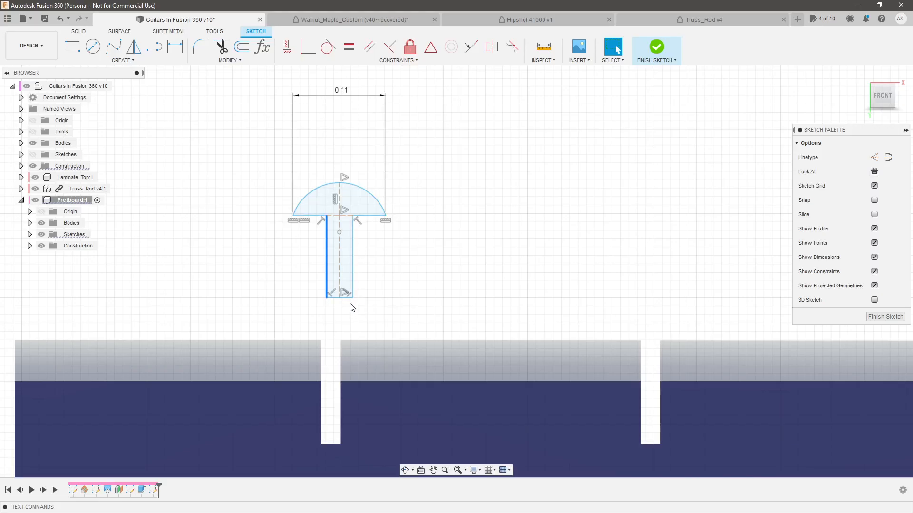
key(d)
click(409, 278)
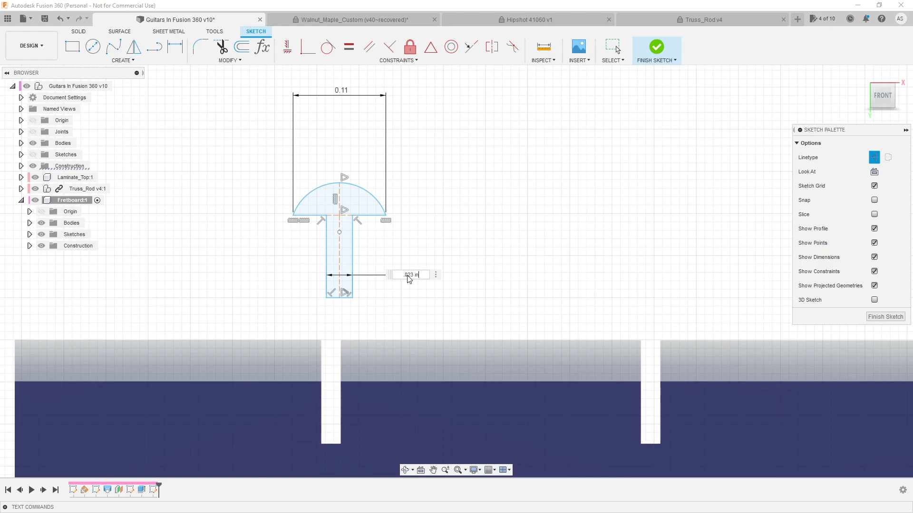
text(.023 in)
key(Return)
Check the Wide/Highest tang size on the fretwire page and dimension the tang's height to 0.074 in
scroll(352, 252, up, 3)
key(alt+Tab)
scroll(337, 265, down, 5)
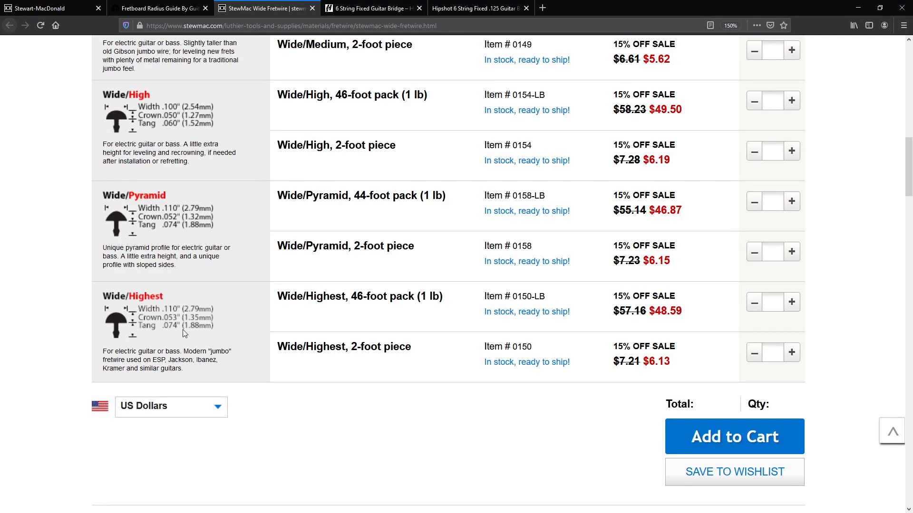
key(alt+Tab)
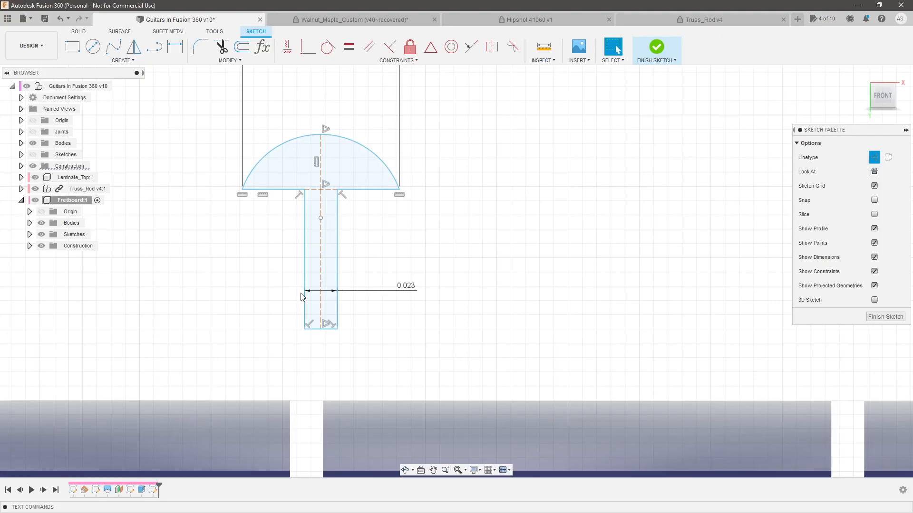
click(337, 244)
key(d)
click(390, 245)
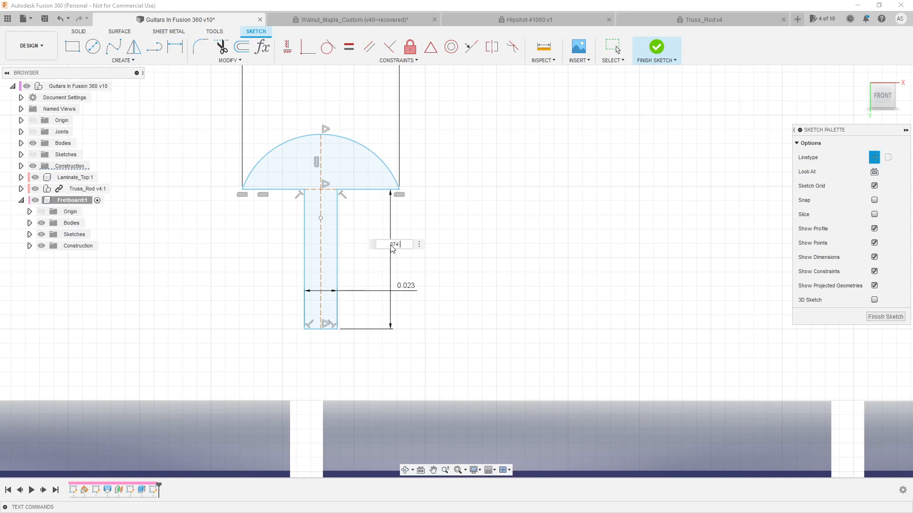
key(Return)
key(Escape)
Look up the Wide/Highest crown height and dimension the vertical line inside the crown to 0.053 in
mouse_move(403, 223)
mouse_down()
mouse_move(403, 204)
mouse_move(409, 230)
mouse_move(411, 204)
mouse_up()
key(alt+Tab)
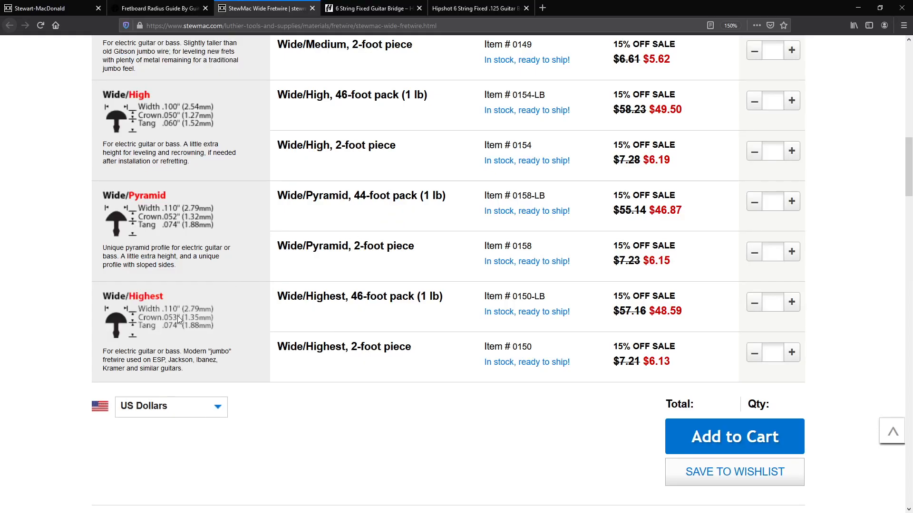
key(alt+Tab)
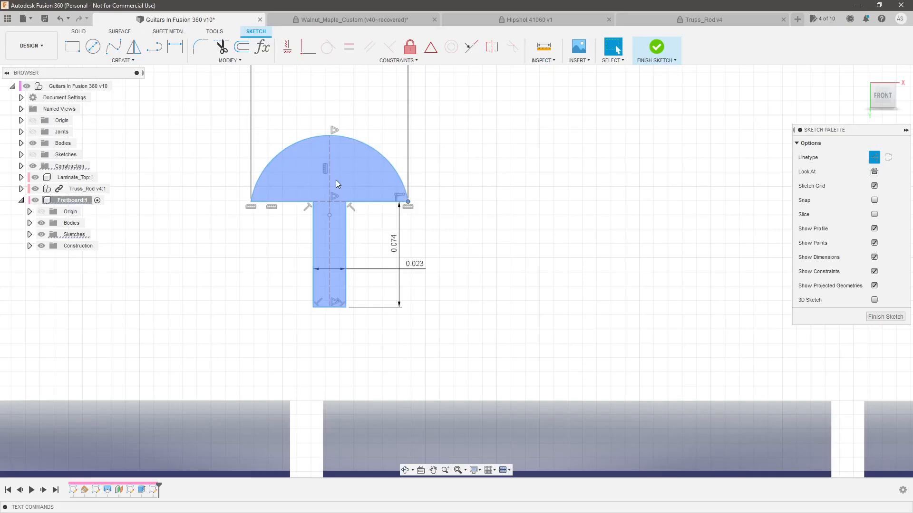
click(329, 170)
key(d)
click(426, 168)
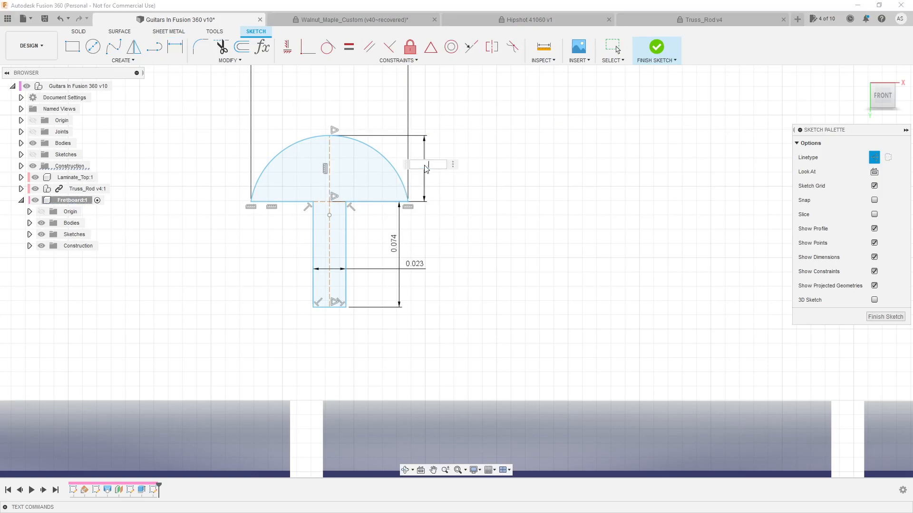
text(.053 in)
key(Return)
key(Escape)
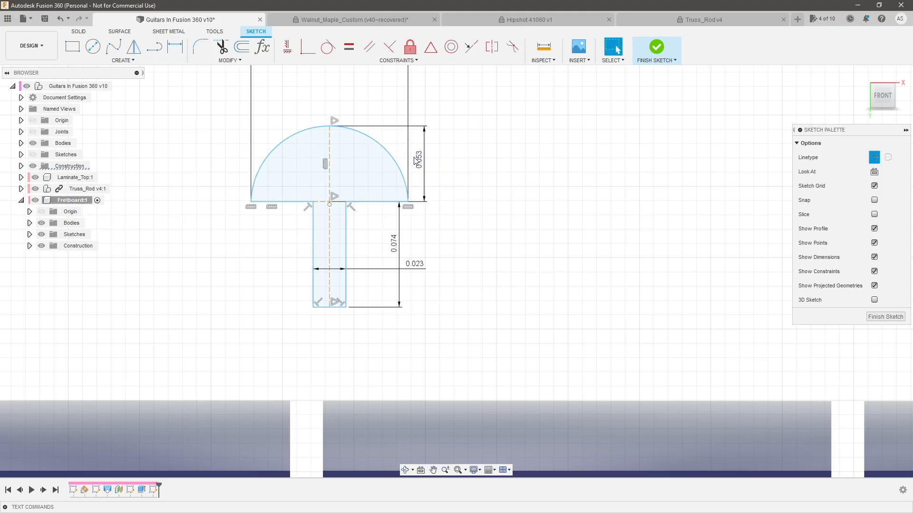
Move the dimensioned fretwire profile down toward the first slot and bring the crown width dimension closer to the arc
mouse_move(398, 165)
mouse_down()
mouse_move(383, 137)
mouse_move(405, 165)
mouse_up()
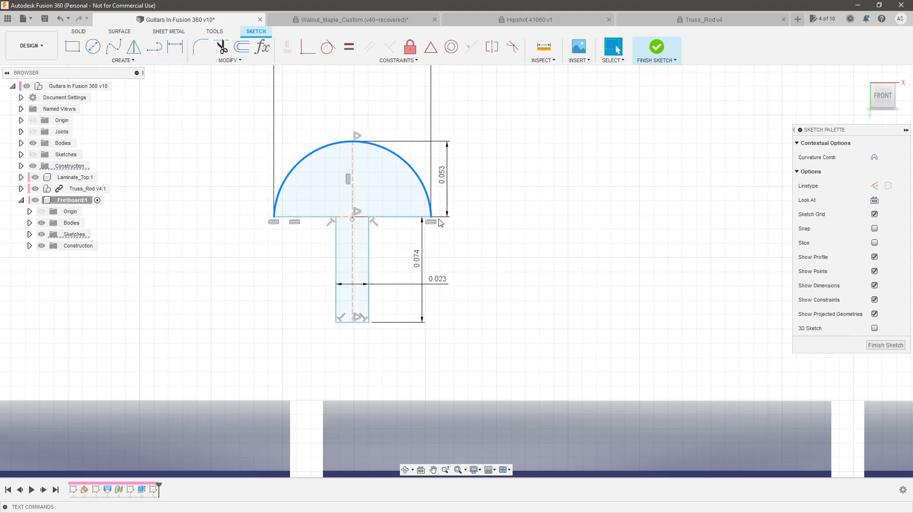
mouse_move(431, 218)
mouse_down()
mouse_move(373, 241)
mouse_move(386, 235)
mouse_move(404, 248)
mouse_up()
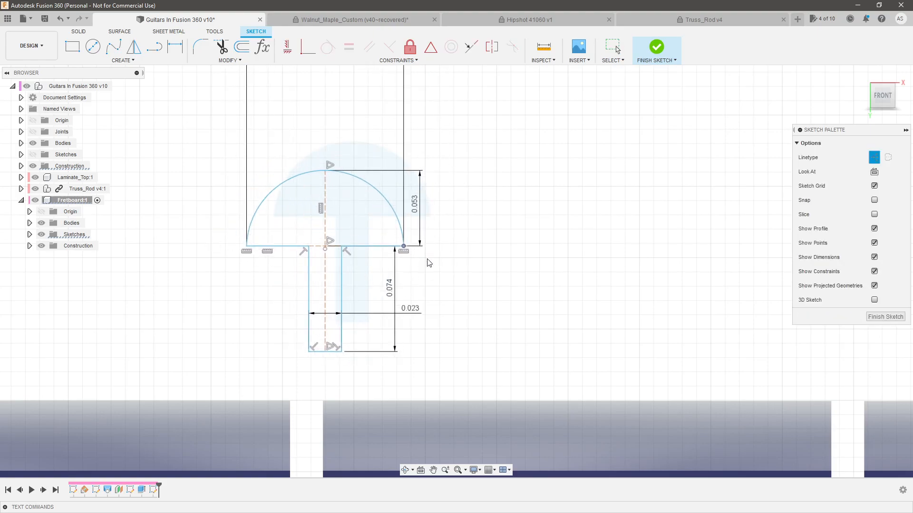
scroll(440, 249, down, 2)
drag(382, 135, 389, 165)
scroll(359, 253, down, 3)
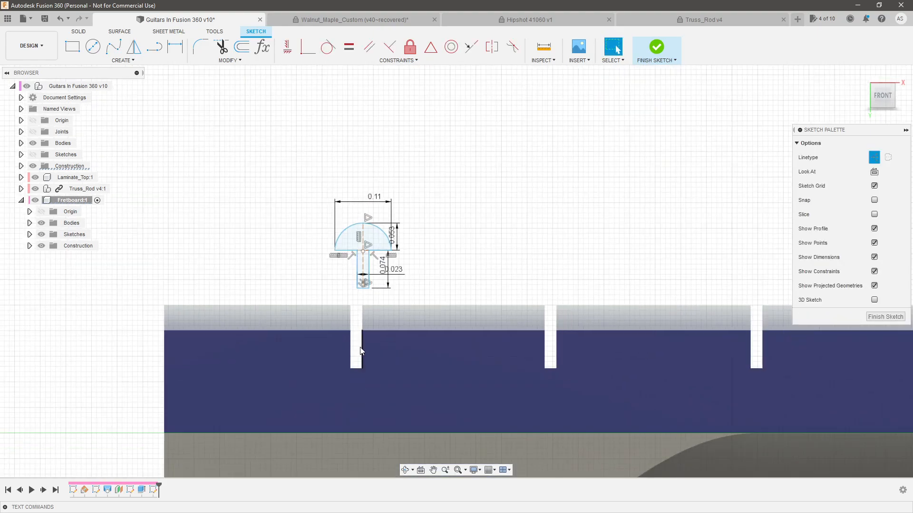
Constrain the midpoint of the tang's bottom line coincident with the first fret slot's bottom edge
scroll(355, 315, up, 3)
click(372, 263)
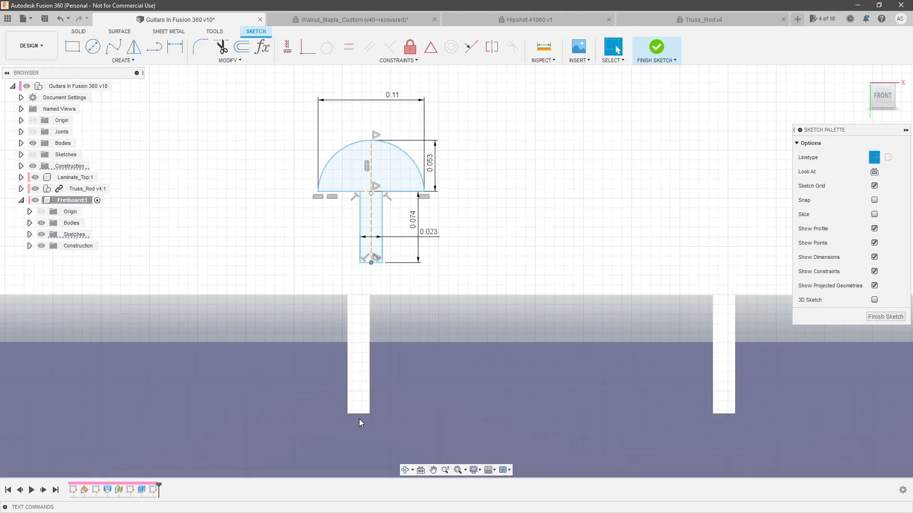
click(362, 412)
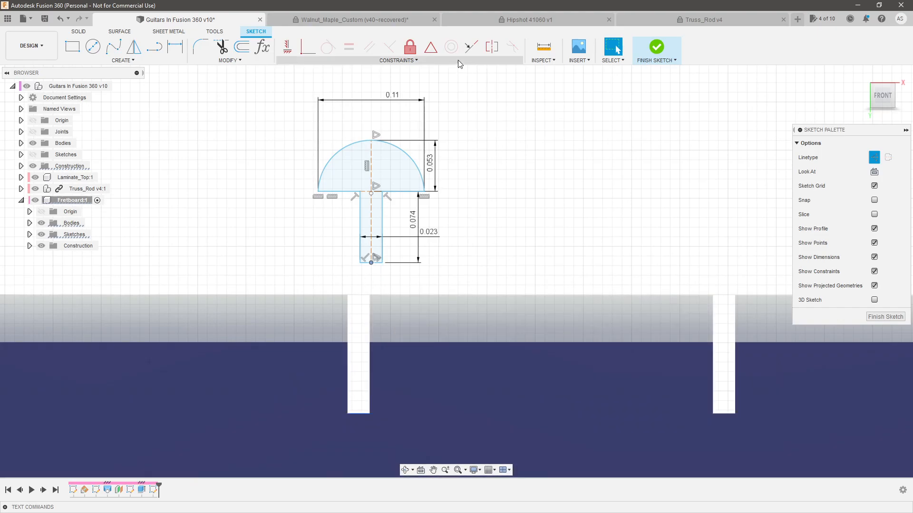
click(430, 46)
scroll(311, 357, up, 5)
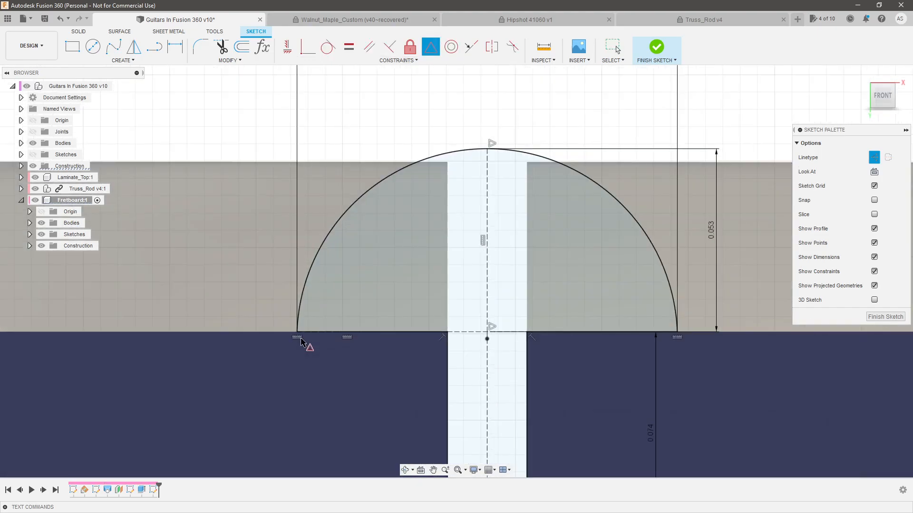
scroll(261, 277, down, 2)
scroll(284, 240, down, 5)
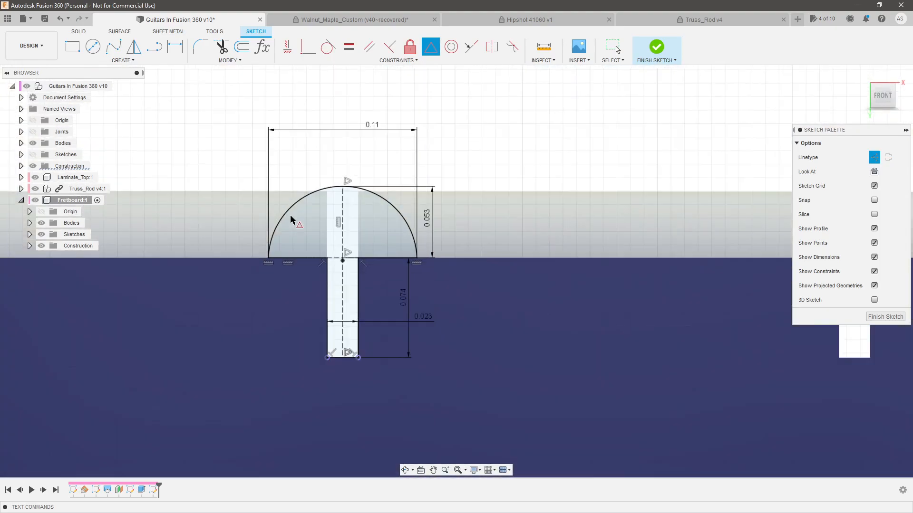
key(Escape)
Set up a single-path sweep of the fretwire profile along the first fret slot's curved edge
click(307, 219)
scroll(514, 249, down, 4)
shift+middle_drag(481, 265, 507, 272)
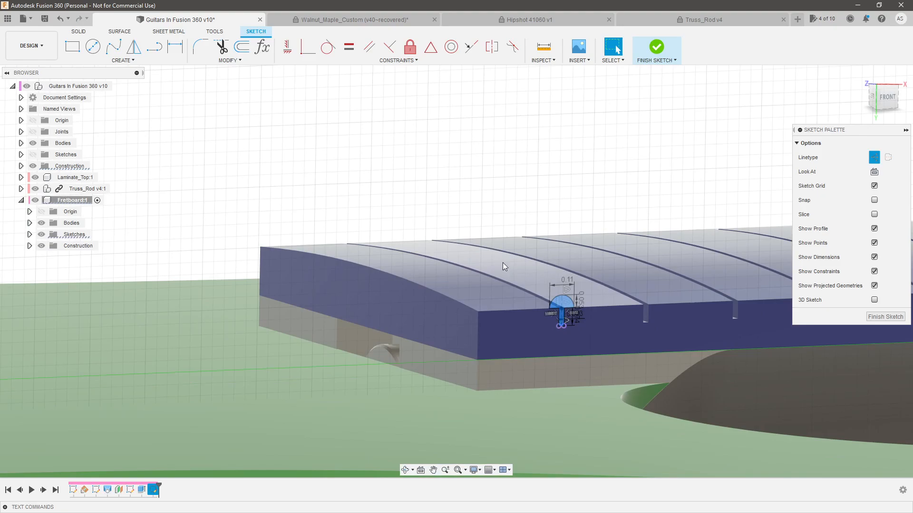
scroll(473, 199, up, 6)
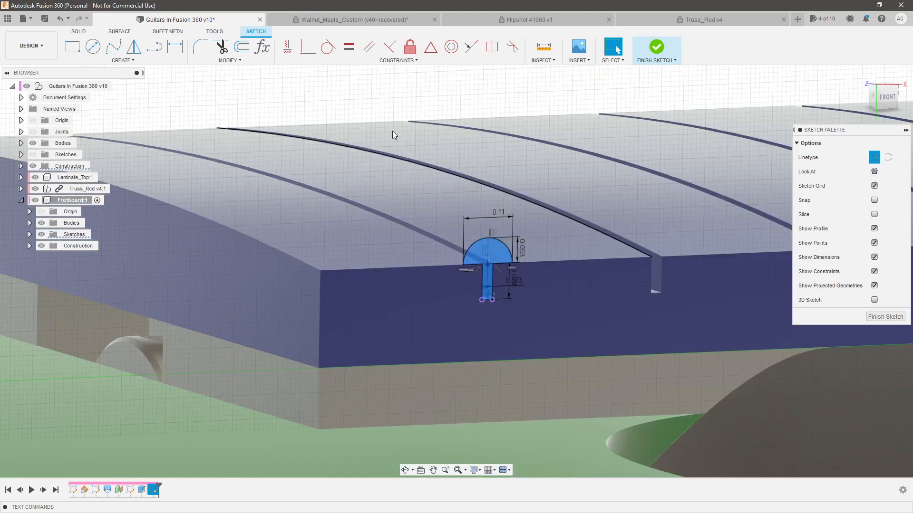
click(85, 32)
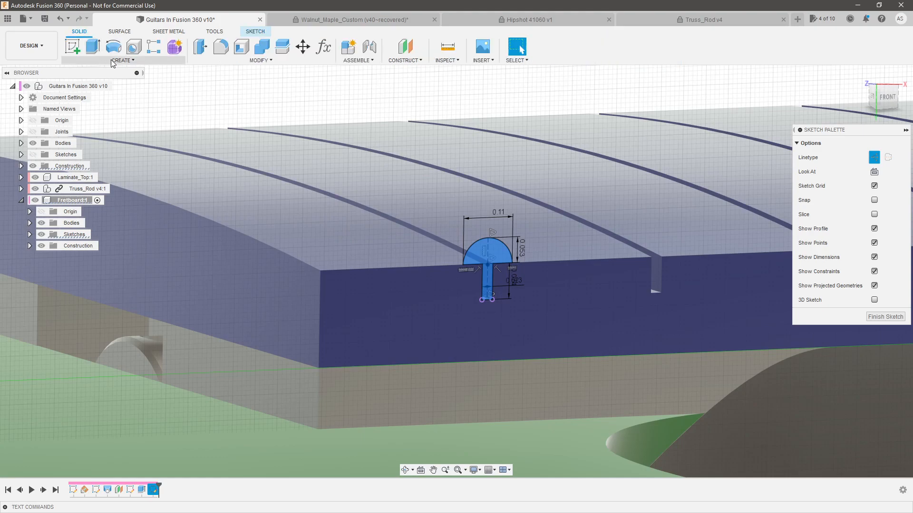
click(123, 60)
click(112, 132)
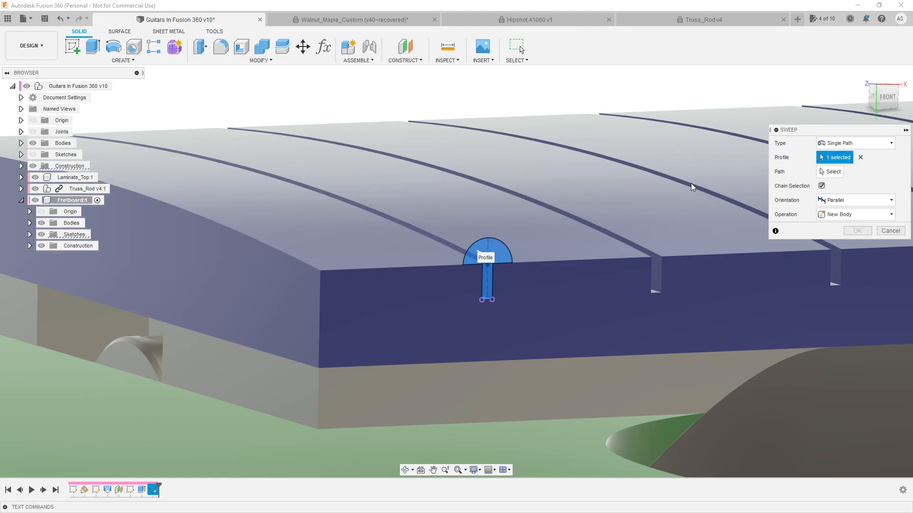
click(824, 172)
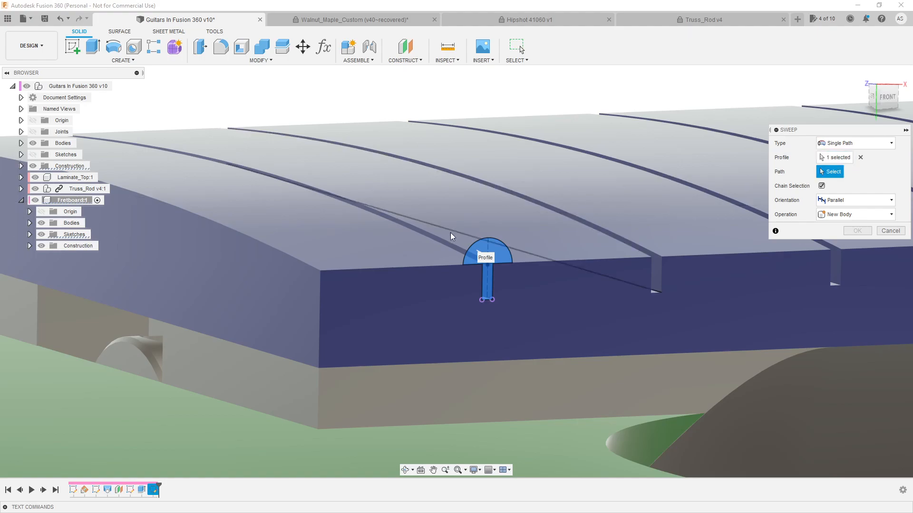
scroll(452, 235, up, 2)
click(442, 249)
Set the fret sweep's operation to New Component instead of cutting the fretboard
scroll(522, 306, down, 3)
shift+middle_drag(523, 309, 591, 307)
shift+middle_drag(295, 190, 390, 251)
scroll(374, 239, up, 1)
scroll(401, 254, up, 2)
shift+middle_drag(456, 221, 430, 222)
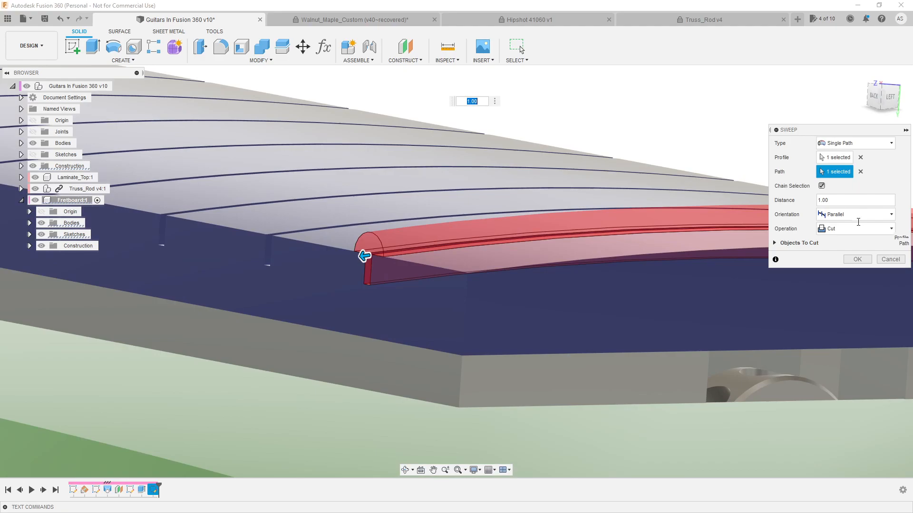
click(856, 228)
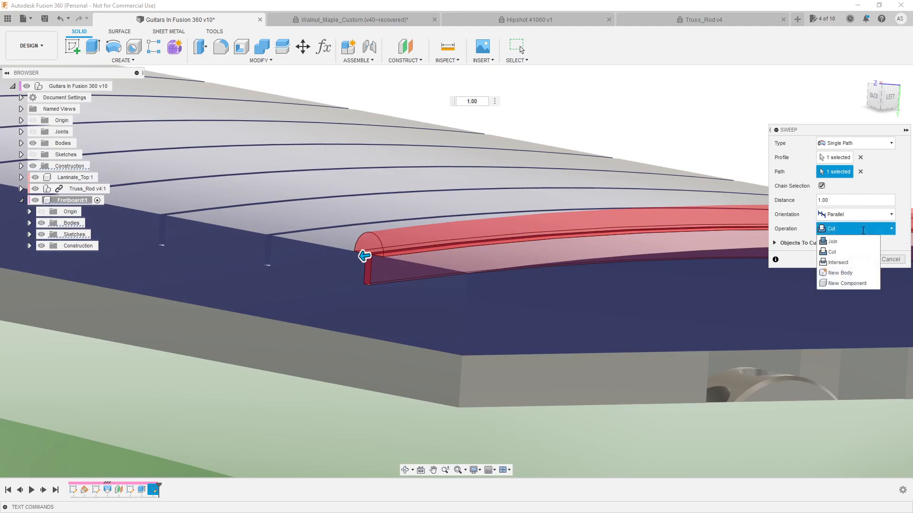
click(856, 272)
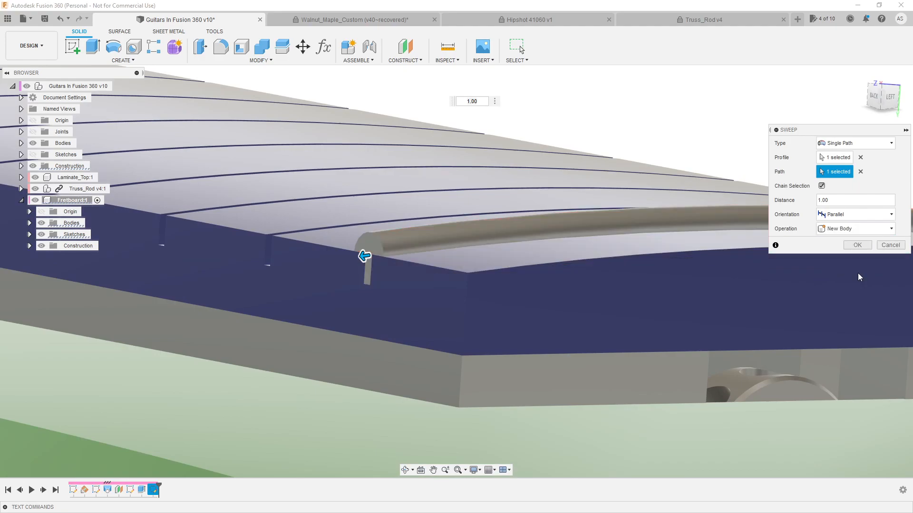
click(856, 229)
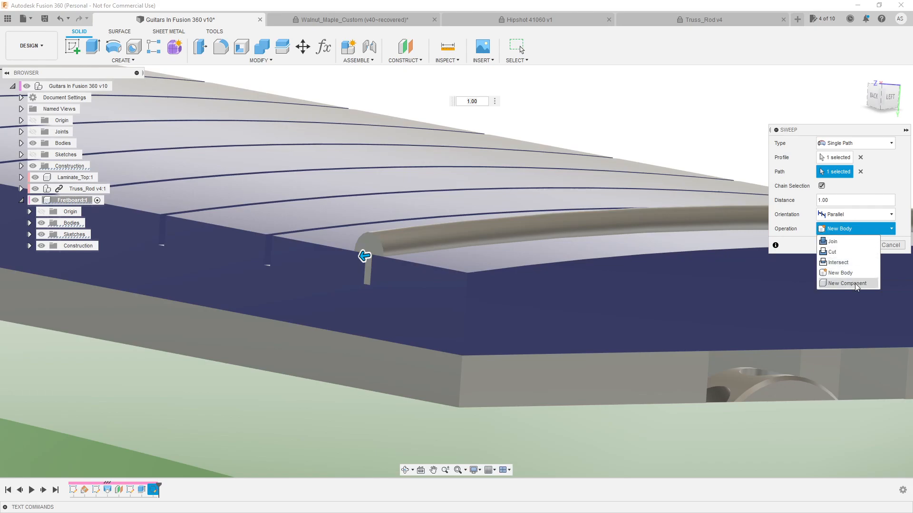
click(856, 283)
Examine the sweep preview at the fretboard's side and compare the fret's end with the tapered edge
mouse_move(426, 256)
shift+middle_down()
mouse_move(447, 259)
mouse_move(438, 251)
shift+middle_up()
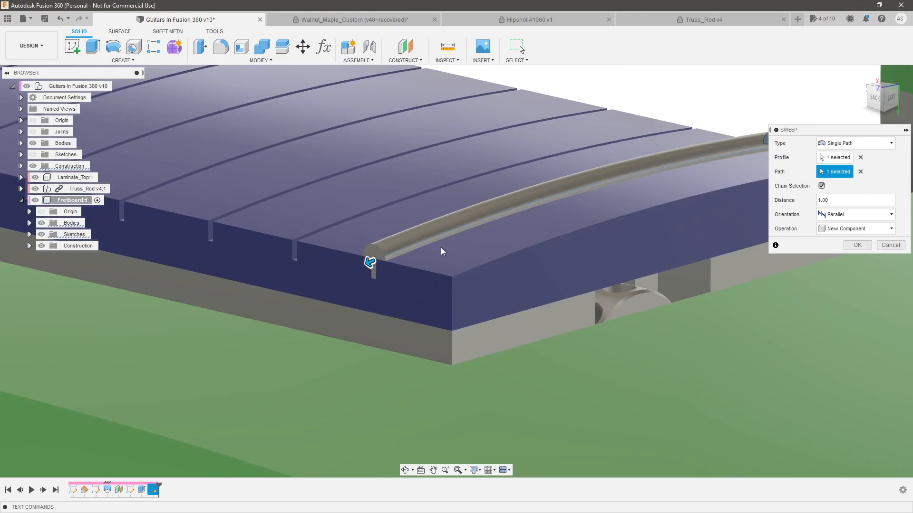
shift+middle_drag(532, 251, 494, 233)
scroll(339, 223, up, 4)
scroll(396, 261, up, 2)
shift+middle_drag(418, 262, 421, 263)
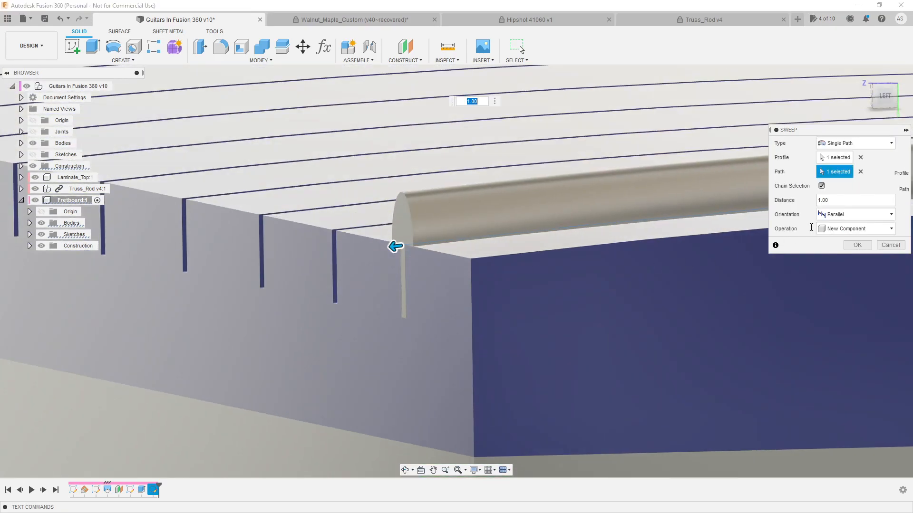
scroll(658, 295, down, 5)
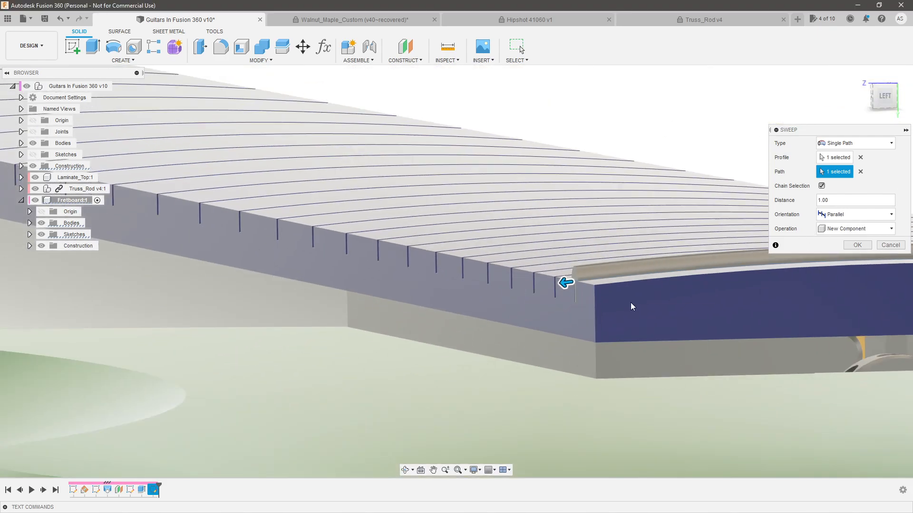
scroll(516, 276, down, 3)
mouse_move(563, 285)
shift+middle_down()
mouse_move(532, 274)
mouse_move(550, 285)
shift+middle_up()
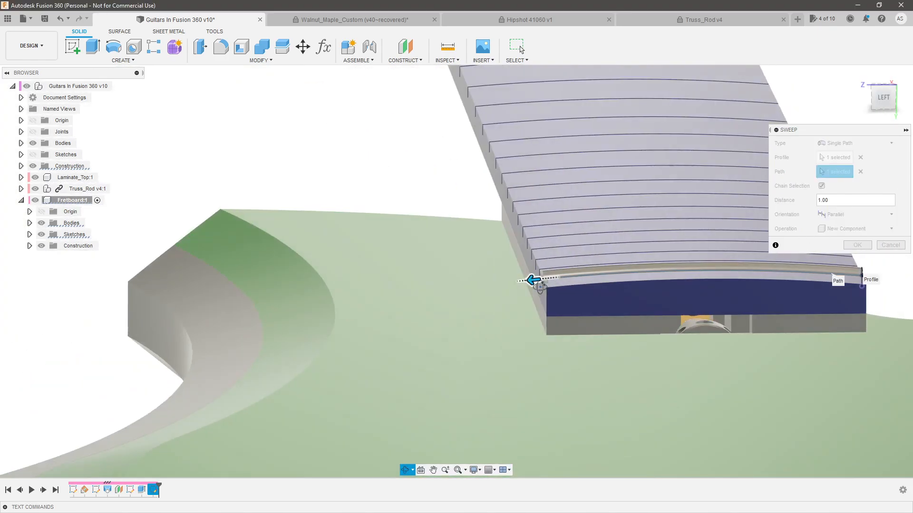
scroll(550, 284, down, 3)
scroll(507, 175, up, 1)
mouse_move(504, 164)
shift+middle_down()
mouse_move(493, 151)
mouse_move(500, 160)
shift+middle_up()
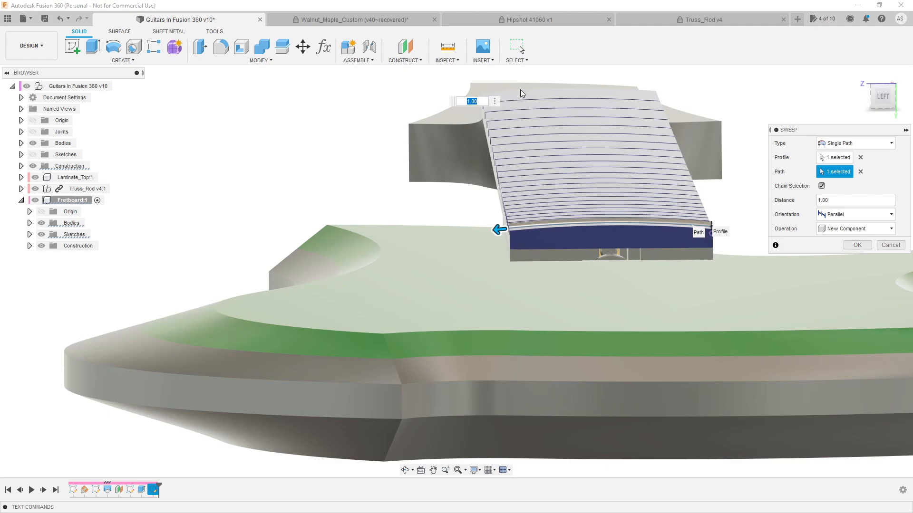
Set the sweep orientation to Perpendicular and check the crown and tang at both ends of the fret
click(851, 214)
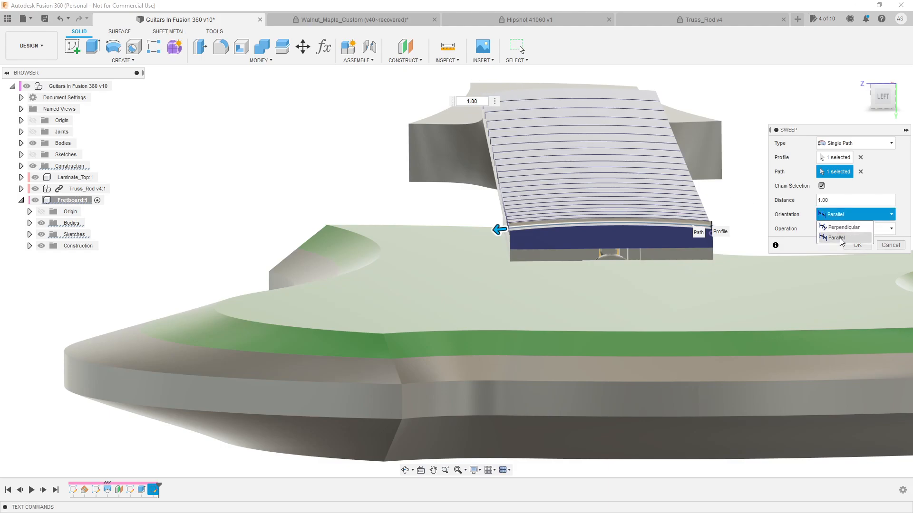
click(842, 231)
scroll(508, 233, up, 5)
mouse_move(513, 217)
shift+middle_down()
mouse_move(528, 211)
mouse_move(514, 200)
shift+middle_up()
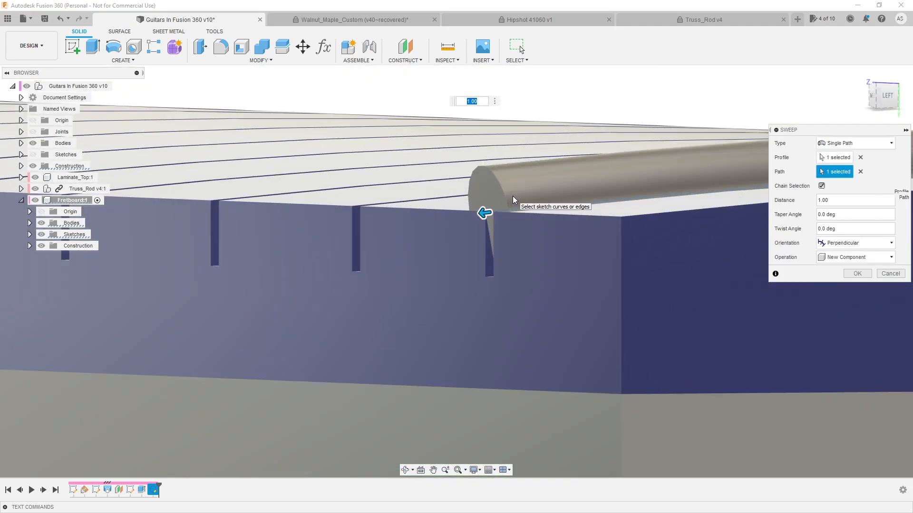
scroll(423, 217, down, 8)
shift+middle_drag(680, 238, 713, 212)
scroll(711, 225, down, 4)
scroll(706, 221, up, 6)
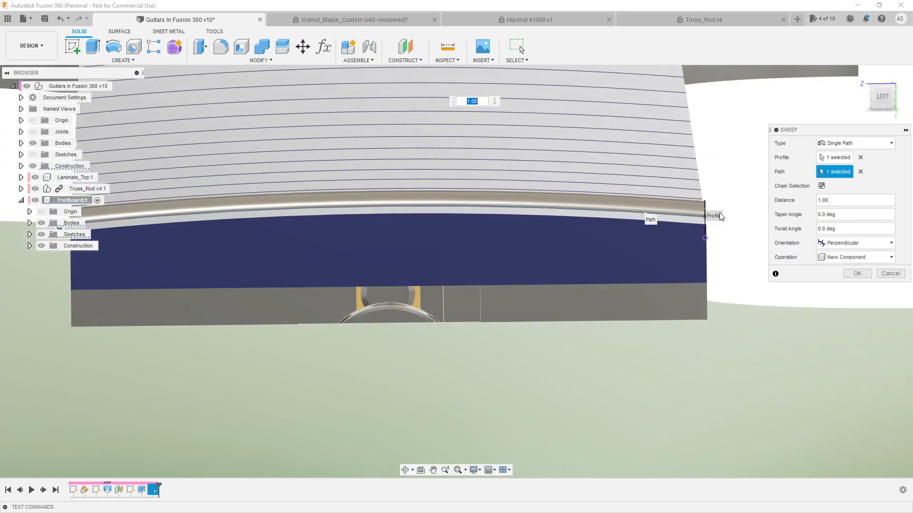
scroll(718, 215, down, 3)
scroll(360, 211, up, 3)
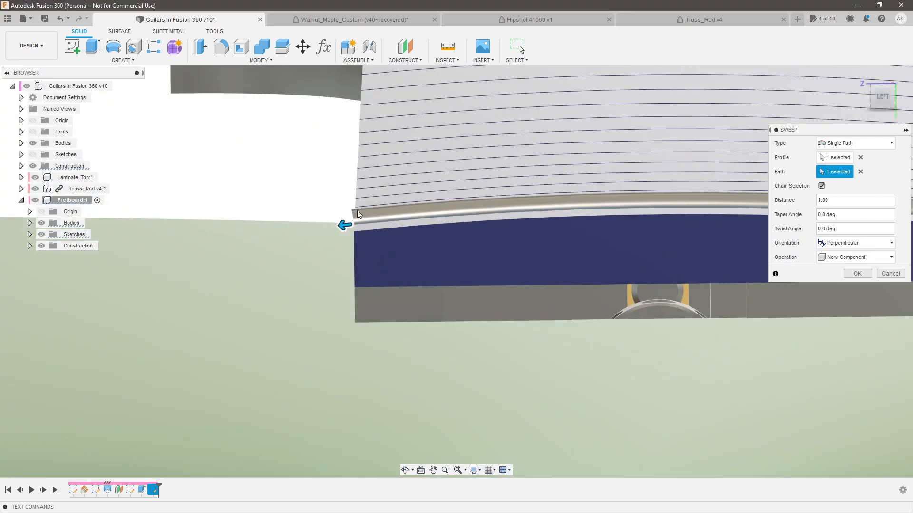
scroll(339, 223, up, 3)
shift+middle_drag(334, 226, 343, 226)
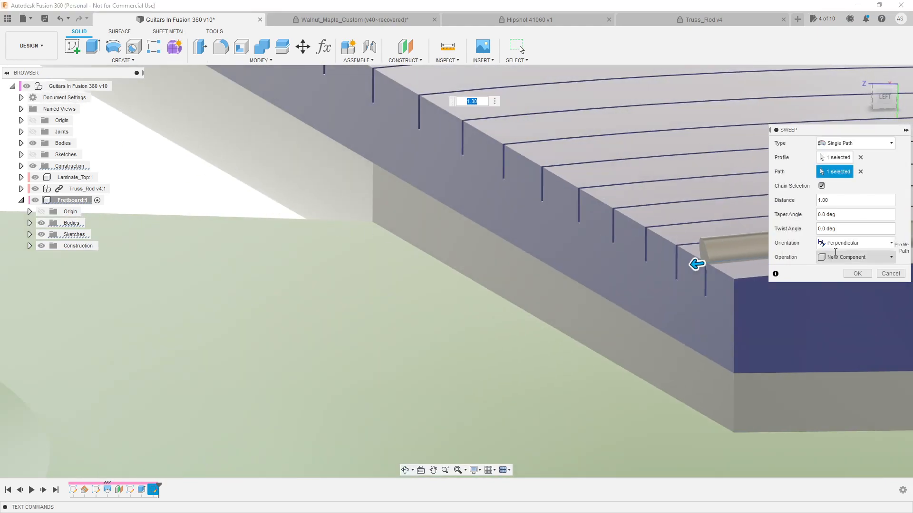
Compare the Parallel orientation once more, and create the fret sweep as a new component with Perpendicular orientation
click(856, 243)
click(839, 261)
scroll(723, 272, up, 3)
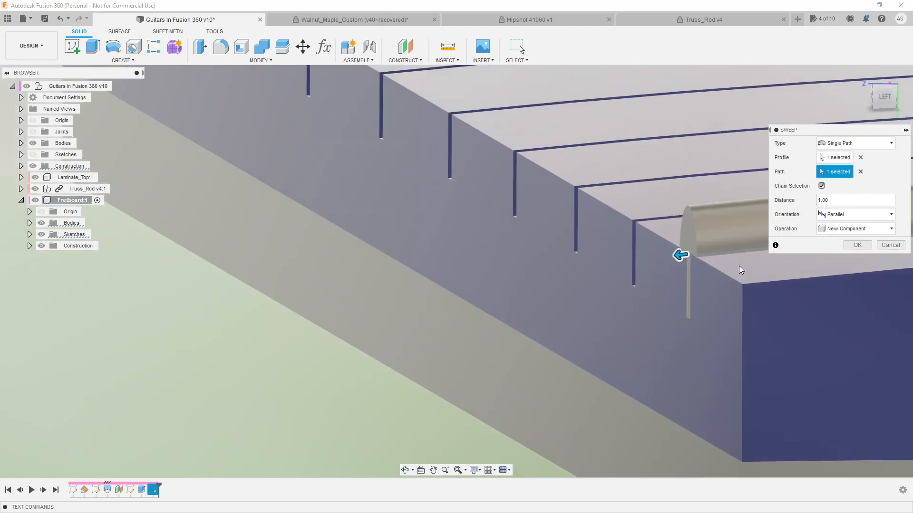
click(853, 215)
click(841, 229)
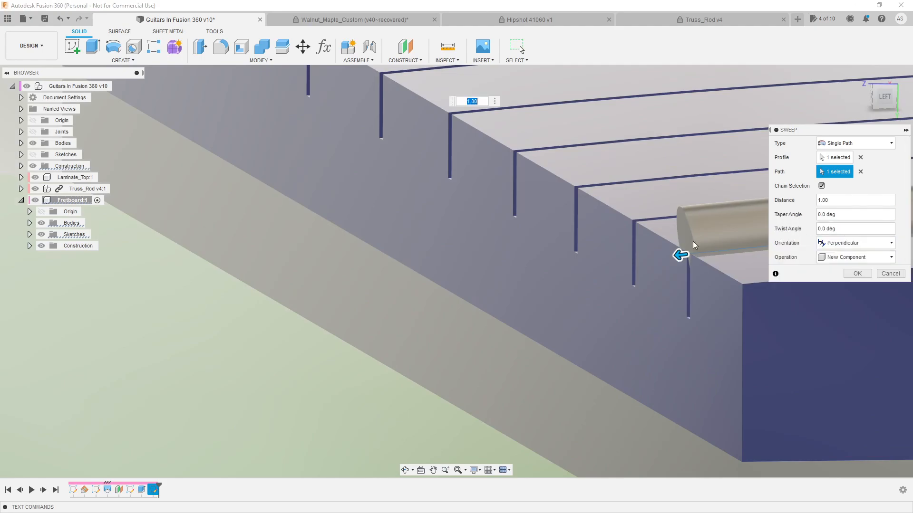
scroll(432, 250, down, 4)
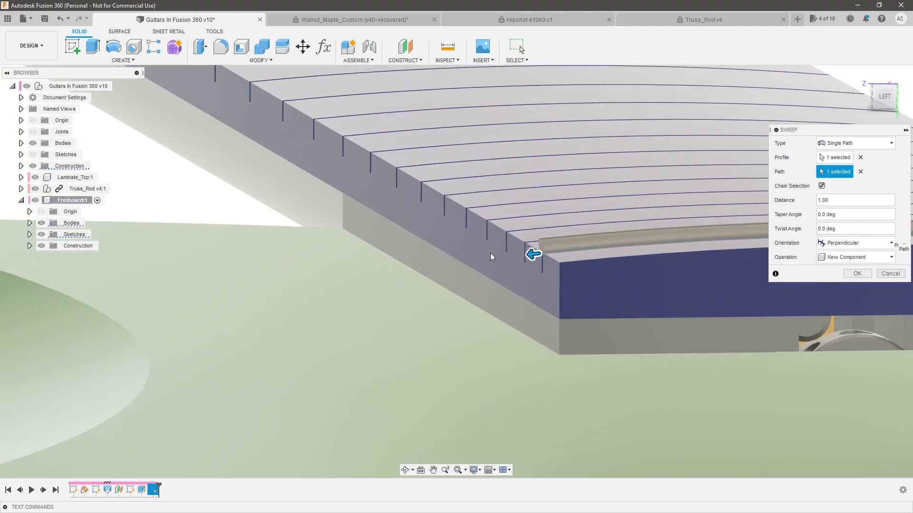
click(857, 273)
Reopen the fretwire profile sketch for editing at the first fret slot
scroll(437, 302, down, 8)
shift+middle_drag(710, 238, 65, 363)
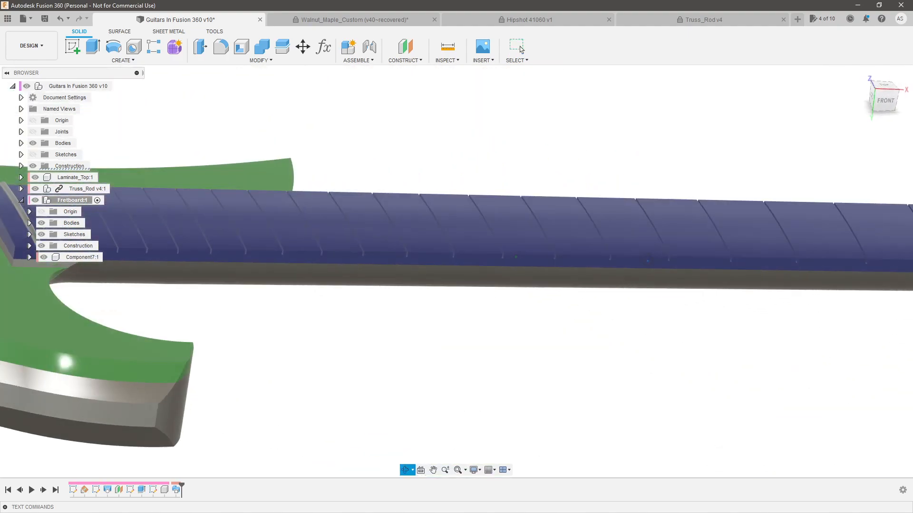
scroll(580, 331, down, 5)
scroll(351, 302, up, 8)
shift+middle_drag(362, 304, 382, 291)
double_click(157, 491)
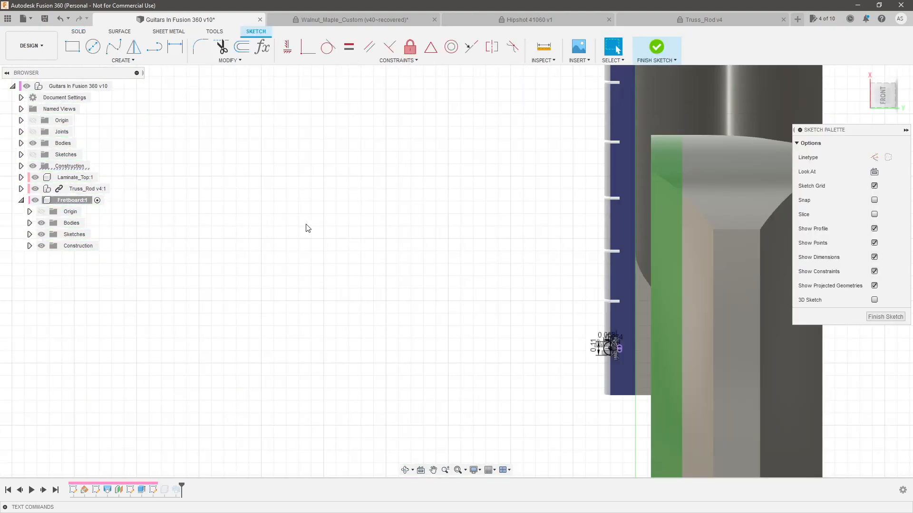
mouse_move(306, 228)
shift+middle_down()
mouse_move(501, 302)
mouse_move(530, 341)
mouse_move(384, 187)
shift+middle_up()
shift+middle_drag(361, 152, 373, 168)
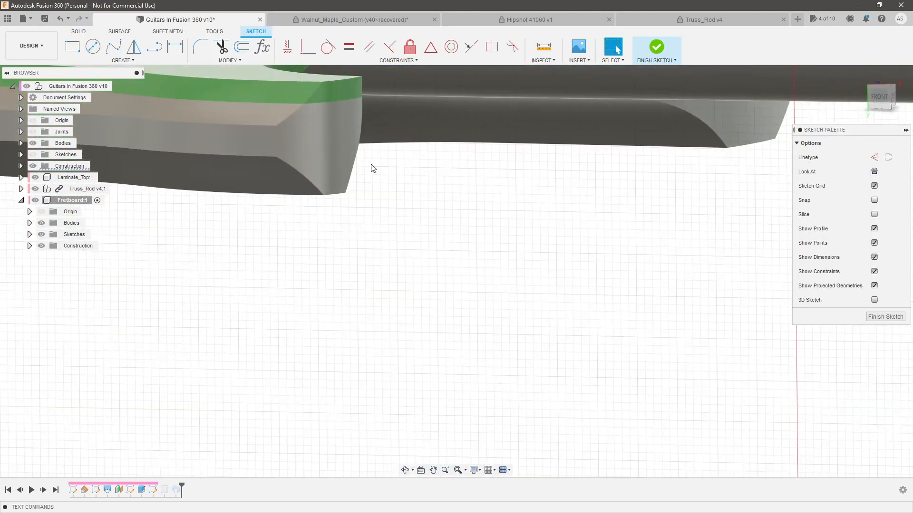
scroll(371, 167, down, 4)
scroll(365, 152, up, 10)
scroll(356, 169, up, 3)
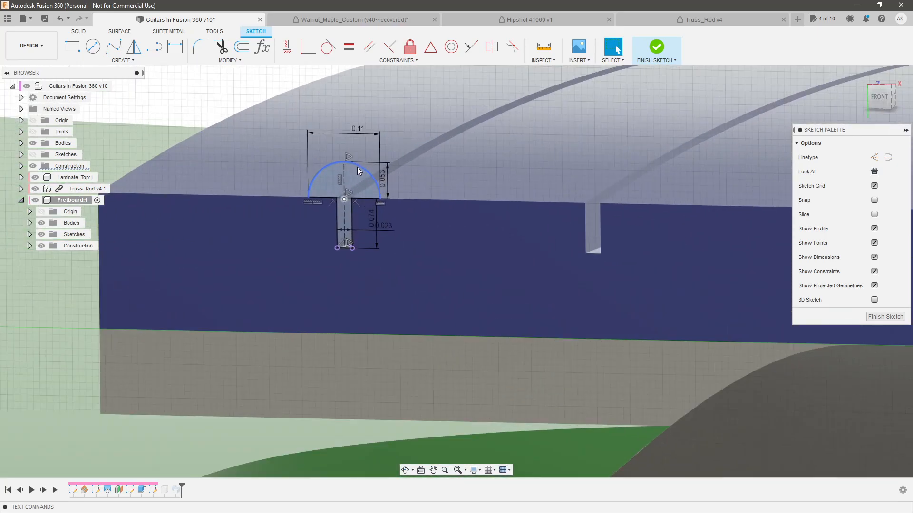
Copy the complete dimensioned fretwire profile and move the copy about 0.32 in along the fretboard toward the second slot
double_click(358, 166)
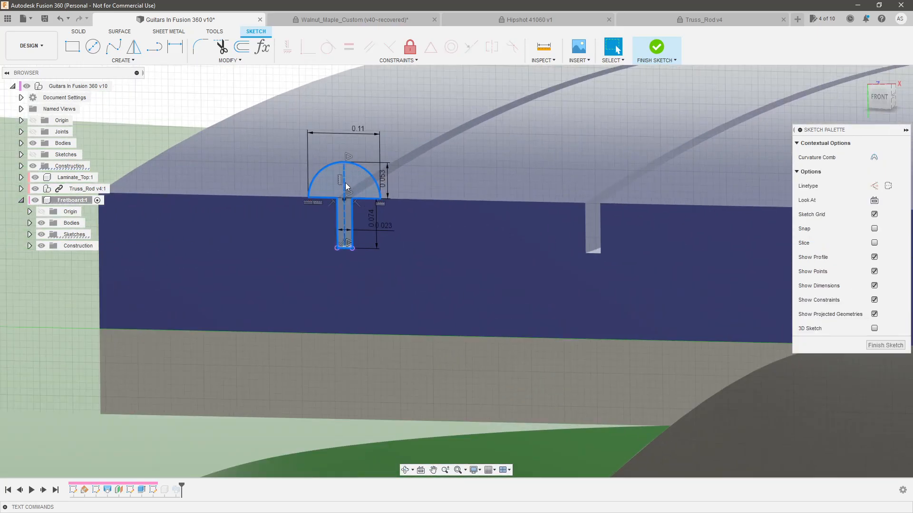
scroll(346, 188, up, 3)
scroll(247, 177, down, 3)
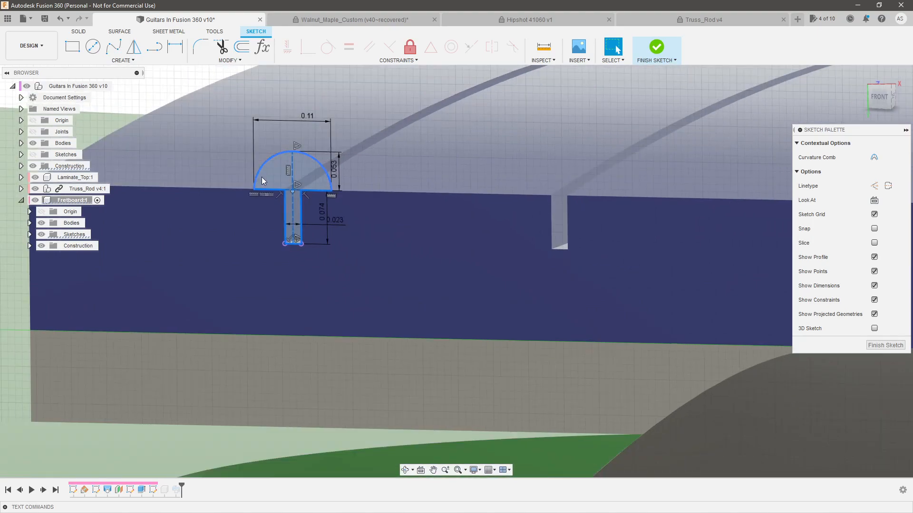
key(m)
drag(317, 224, 547, 229)
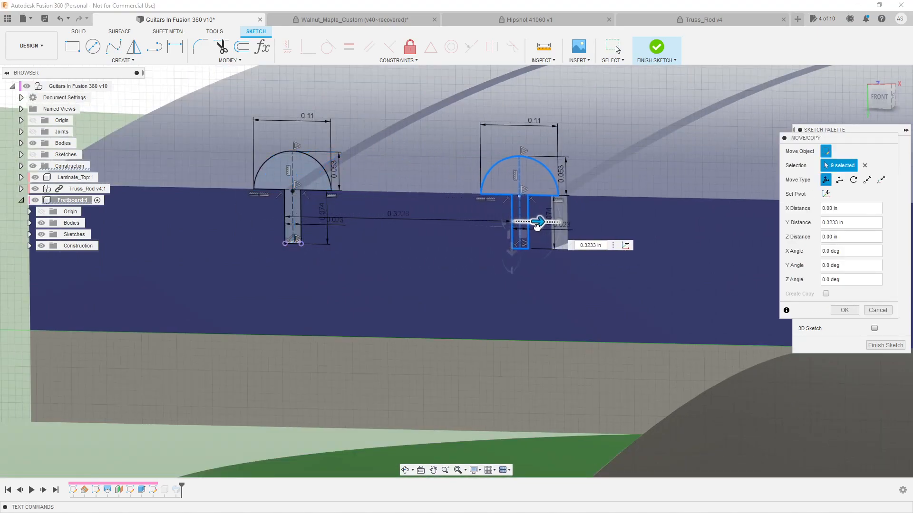
click(844, 310)
Constrain the midpoint of the copied tang's bottom line coincident with the second fret slot's bottom edge
scroll(552, 245, up, 5)
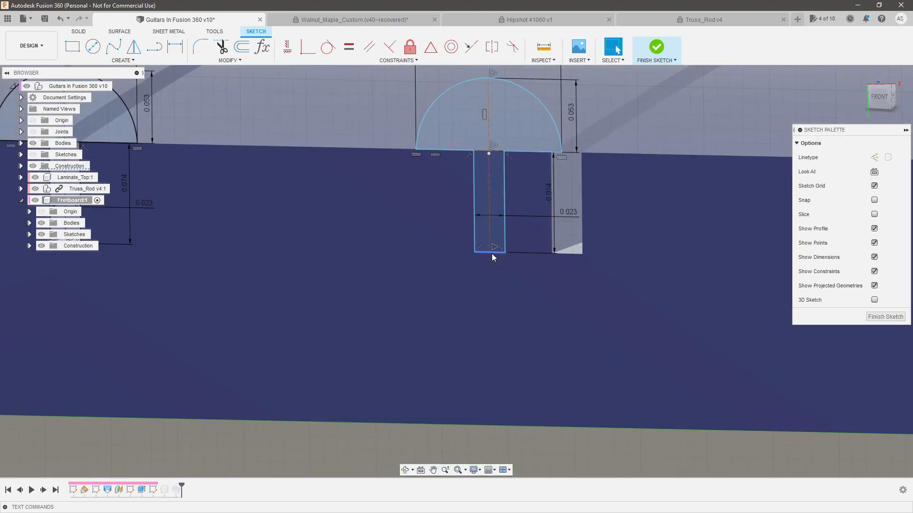
mouse_move(489, 238)
mouse_down()
mouse_move(464, 216)
mouse_move(487, 197)
mouse_up()
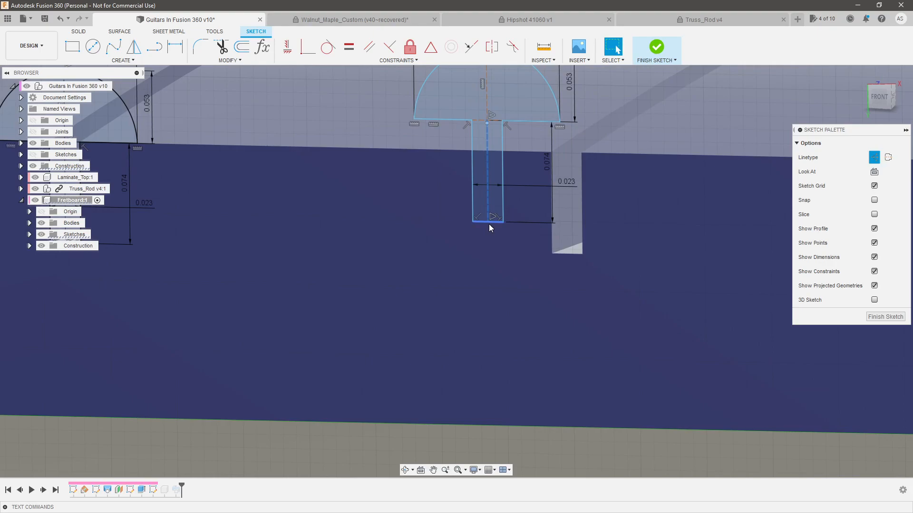
click(489, 224)
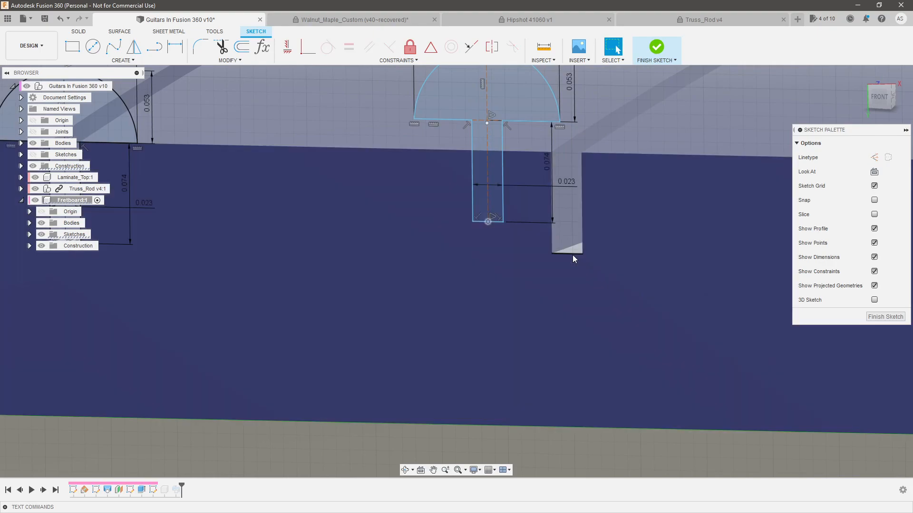
click(430, 47)
scroll(709, 305, down, 4)
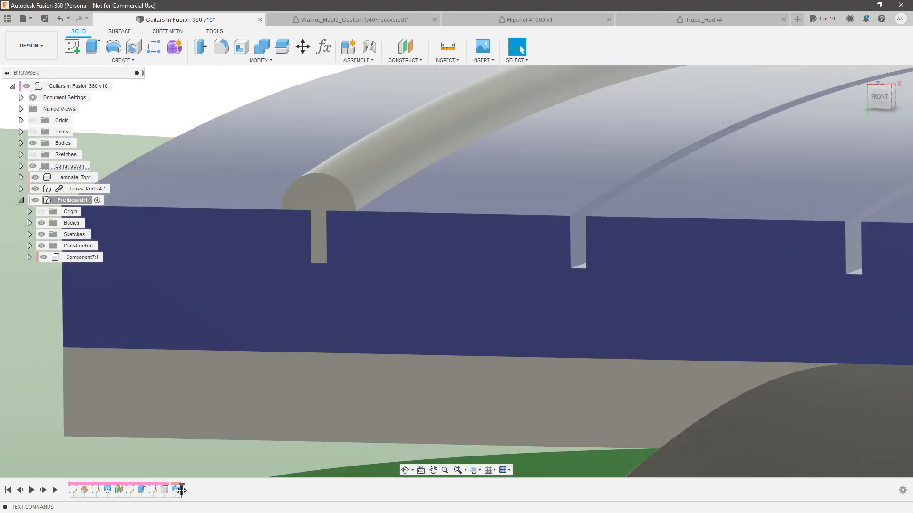
Edit the fret sweep to include the second fretwire profile along the same path
double_click(177, 490)
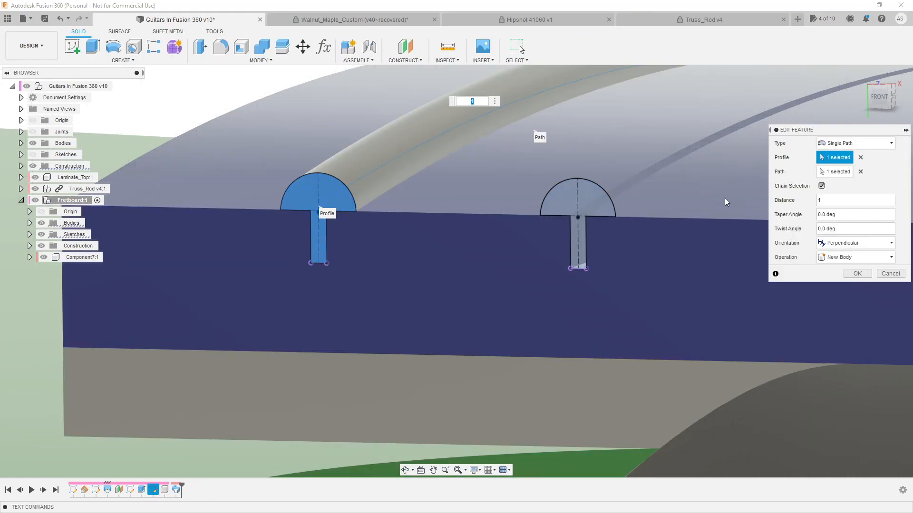
click(586, 197)
shift+middle_drag(439, 289, 858, 322)
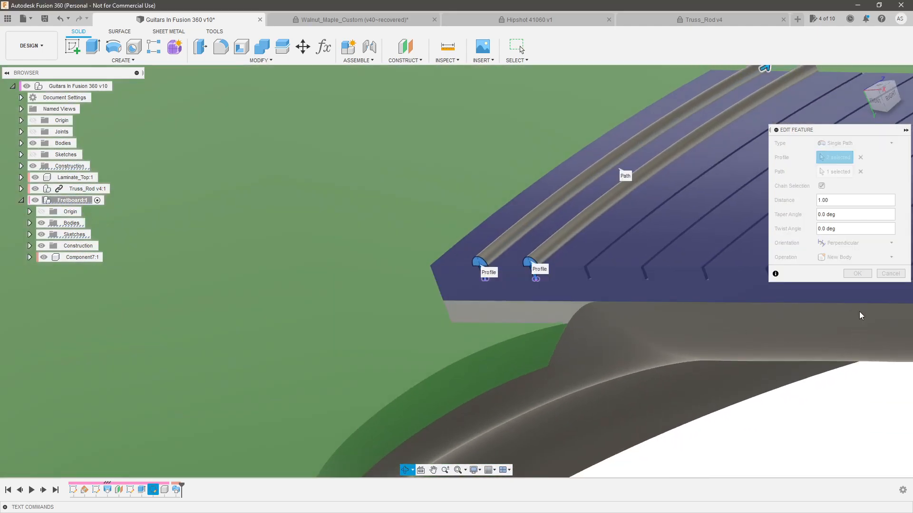
click(858, 273)
shift+middle_drag(465, 309, 516, 361)
scroll(516, 361, down, 5)
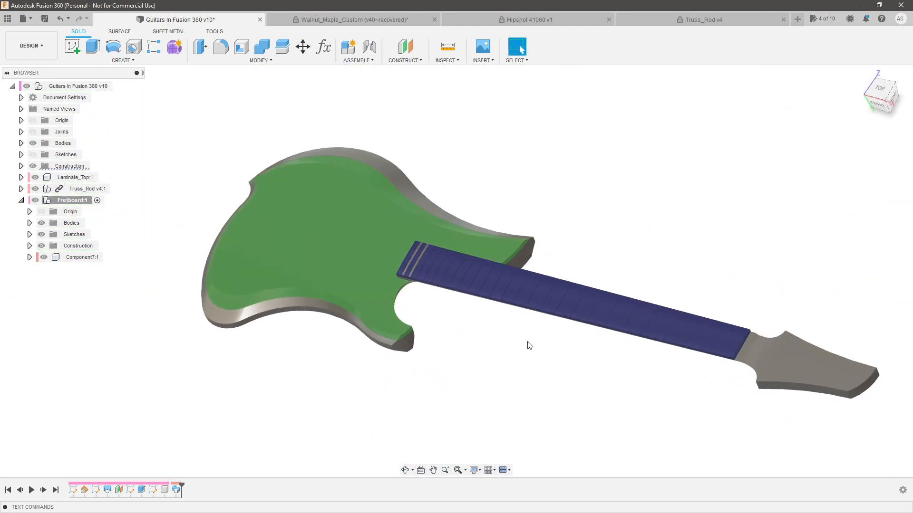
Reopen the fretwire profile sketch and place copies of the dimensioned profile near the remaining fret slots
scroll(326, 409, up, 3)
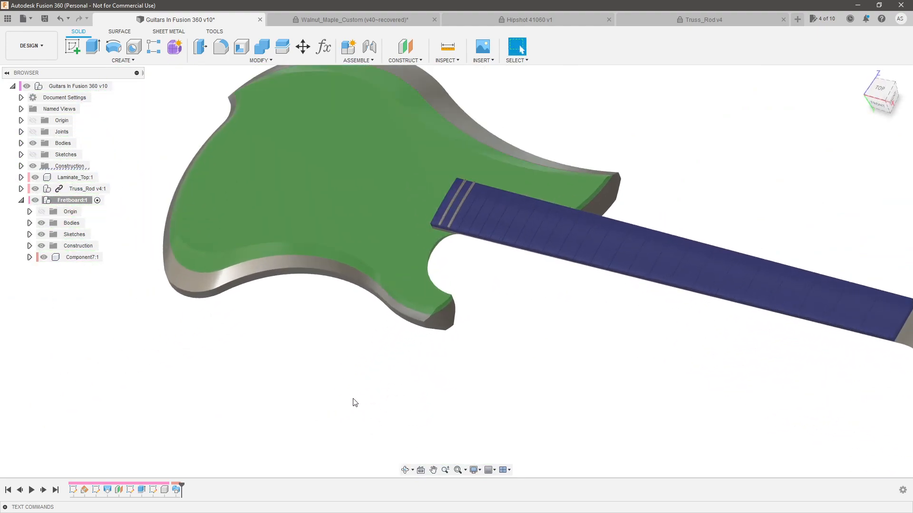
double_click(154, 491)
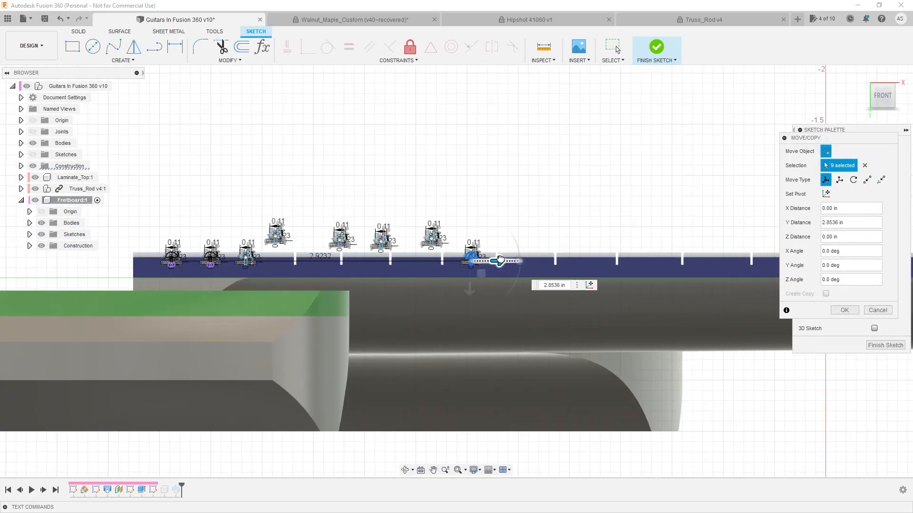
mouse_move(496, 253)
mouse_down()
mouse_move(675, 267)
mouse_move(733, 259)
mouse_up()
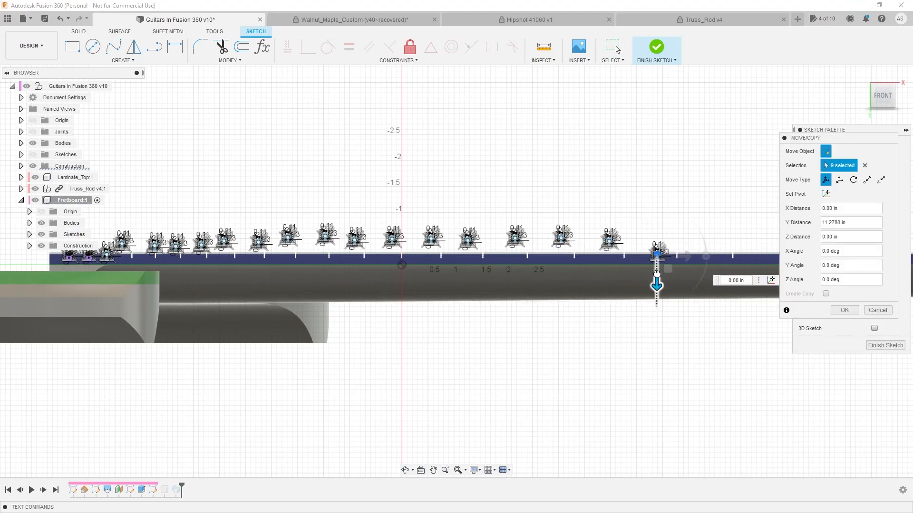
drag(656, 273, 723, 271)
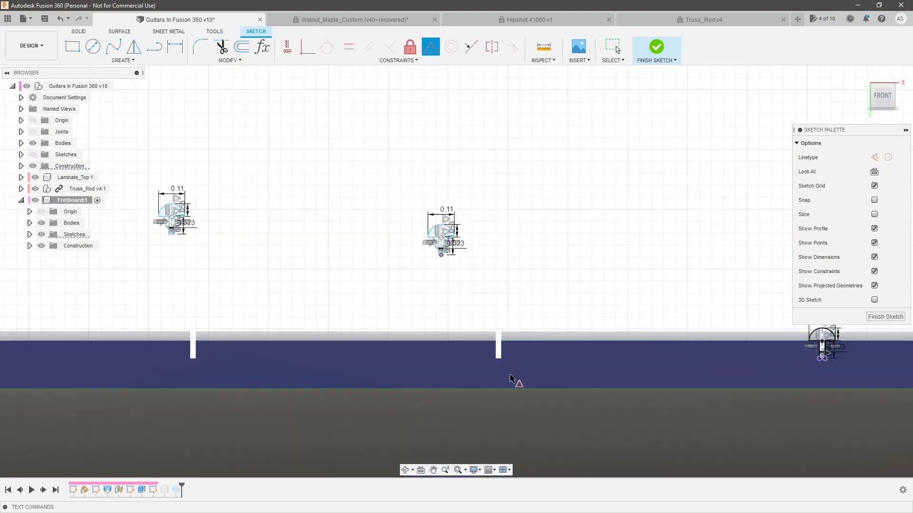
Constrain each remaining copied profile's tang bottom to the midpoint of its fret slot's bottom edge, and finish the sketch
scroll(528, 371, up, 5)
click(387, 325)
scroll(522, 413, down, 5)
click(259, 381)
click(320, 340)
scroll(398, 419, up, 5)
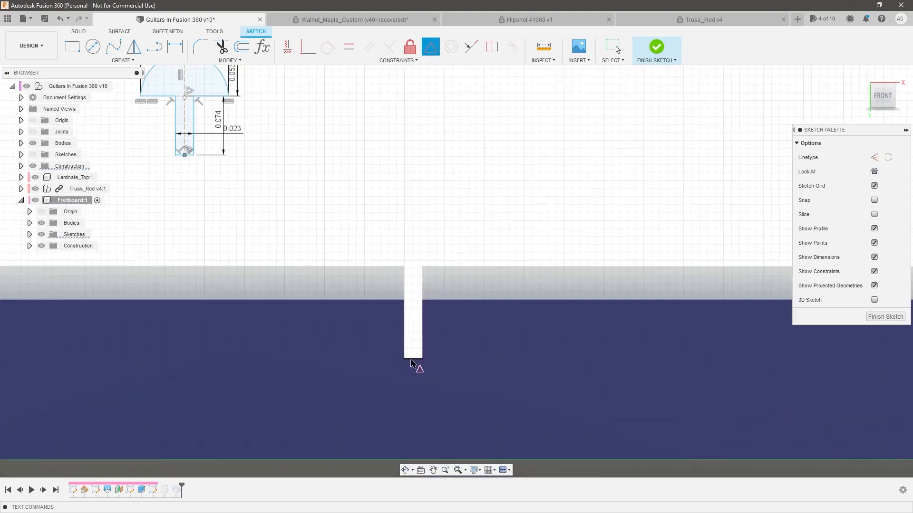
click(413, 360)
scroll(412, 359, down, 5)
click(392, 361)
scroll(393, 362, down, 5)
click(242, 347)
scroll(203, 311, up, 3)
click(202, 305)
scroll(399, 414, up, 3)
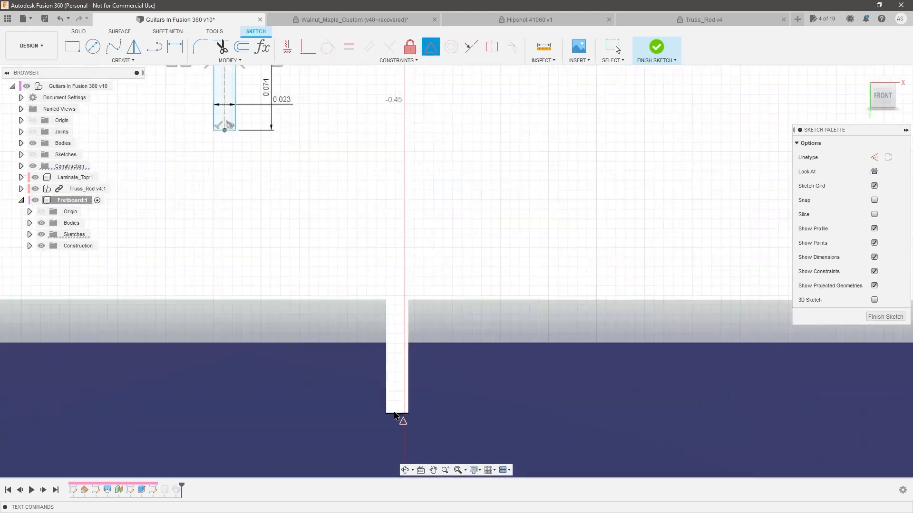
click(397, 414)
click(334, 379)
scroll(320, 326, down, 5)
click(309, 307)
scroll(295, 304, up, 5)
click(364, 454)
scroll(363, 451, down, 5)
click(377, 436)
scroll(380, 435, down, 5)
click(379, 422)
scroll(428, 414, down, 5)
click(336, 436)
scroll(134, 287, up, 5)
click(133, 283)
click(262, 422)
scroll(263, 421, down, 3)
scroll(333, 401, up, 5)
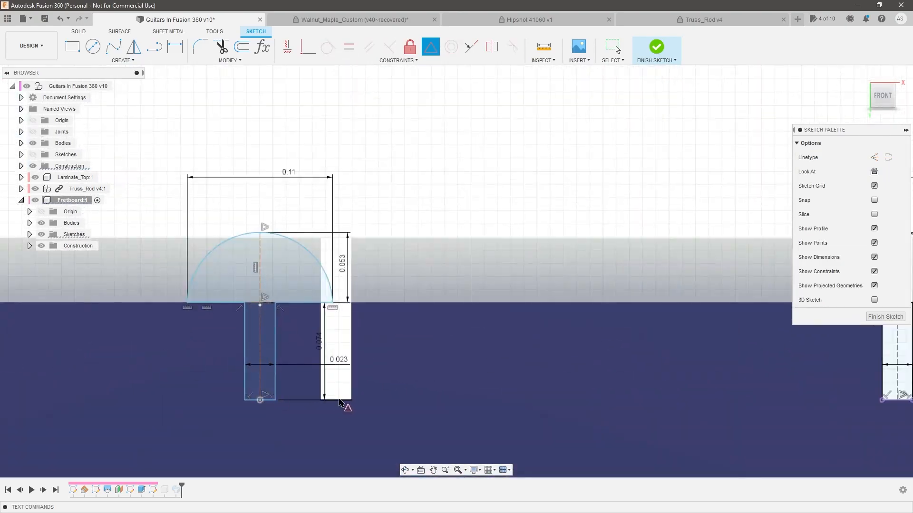
click(341, 402)
scroll(283, 201, down, 10)
scroll(630, 195, down, 3)
middle_drag(630, 194, 480, 209)
scroll(468, 230, up, 5)
click(886, 317)
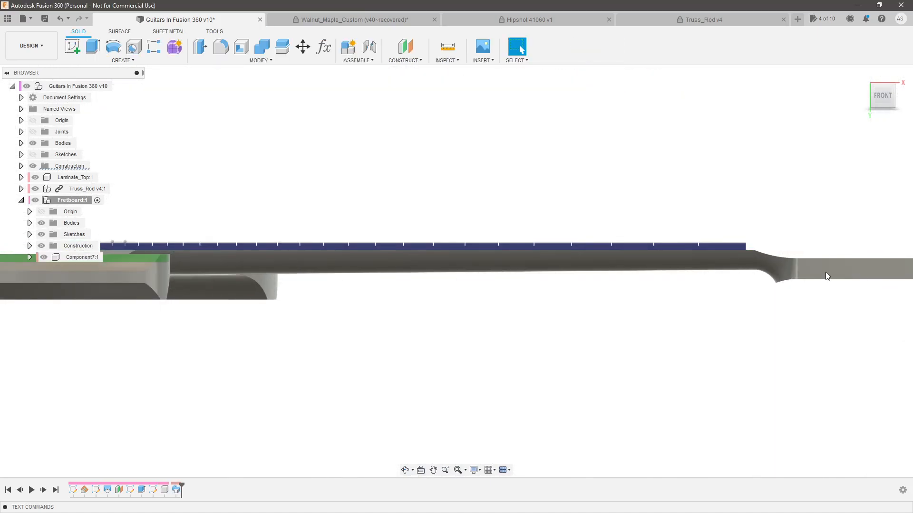
Edit the fret sweep to include the fretwire profiles at all remaining slots along the same single path
shift+middle_drag(502, 184, 359, 220)
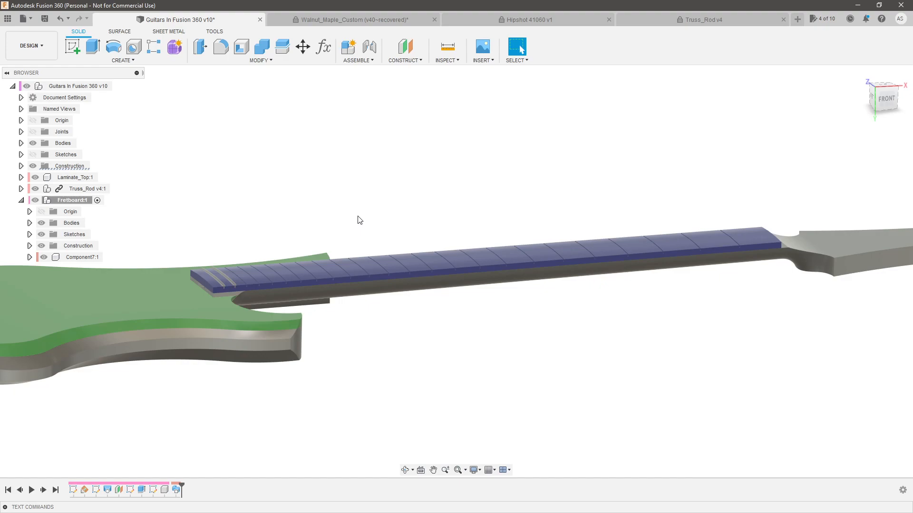
scroll(184, 287, up, 5)
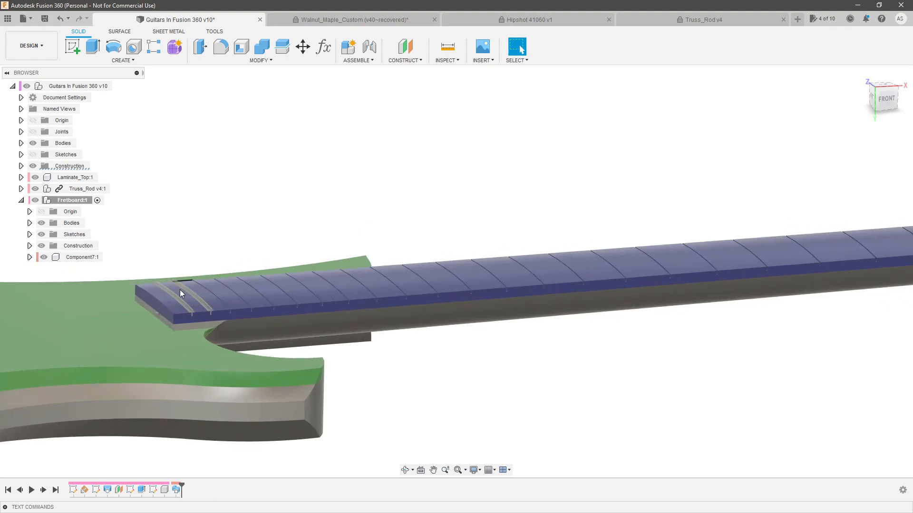
double_click(175, 491)
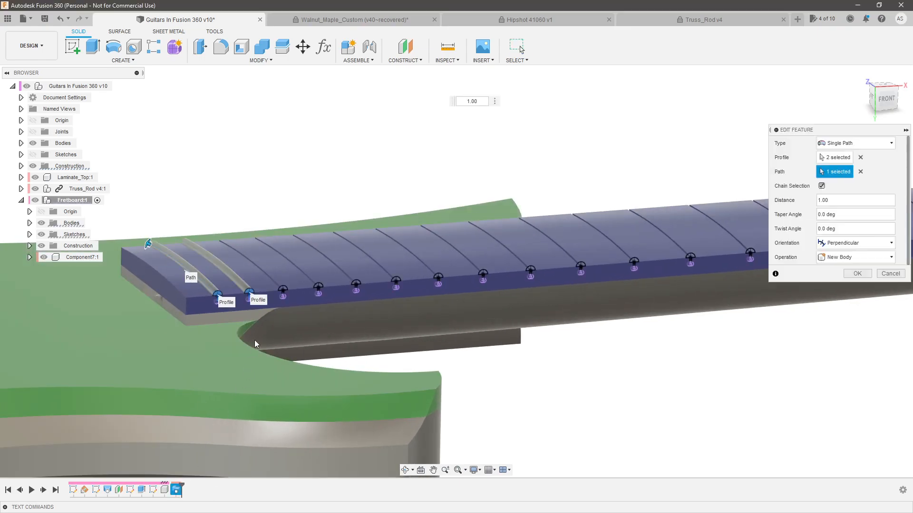
scroll(288, 285, up, 5)
scroll(272, 304, up, 3)
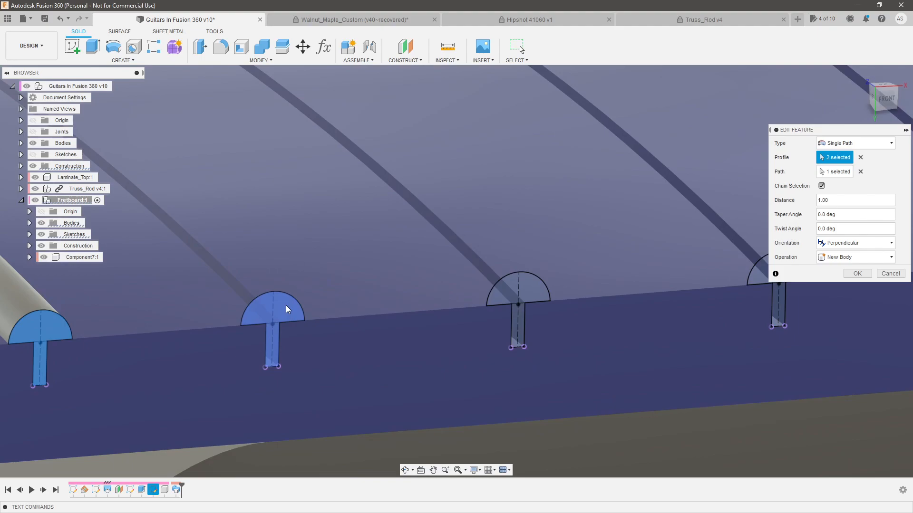
click(288, 307)
click(521, 287)
scroll(311, 275, down, 4)
scroll(525, 274, up, 5)
click(526, 272)
scroll(348, 267, down, 4)
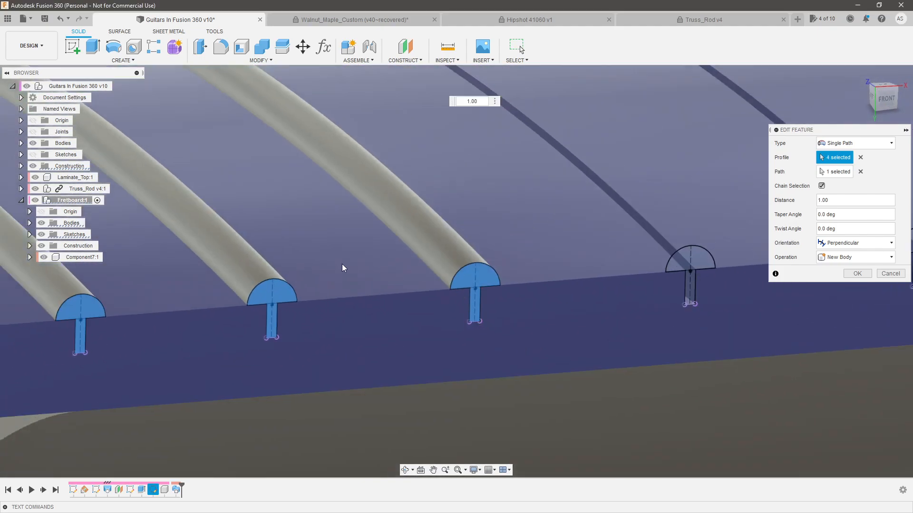
scroll(623, 262, up, 5)
click(606, 262)
scroll(484, 263, down, 4)
scroll(609, 259, up, 5)
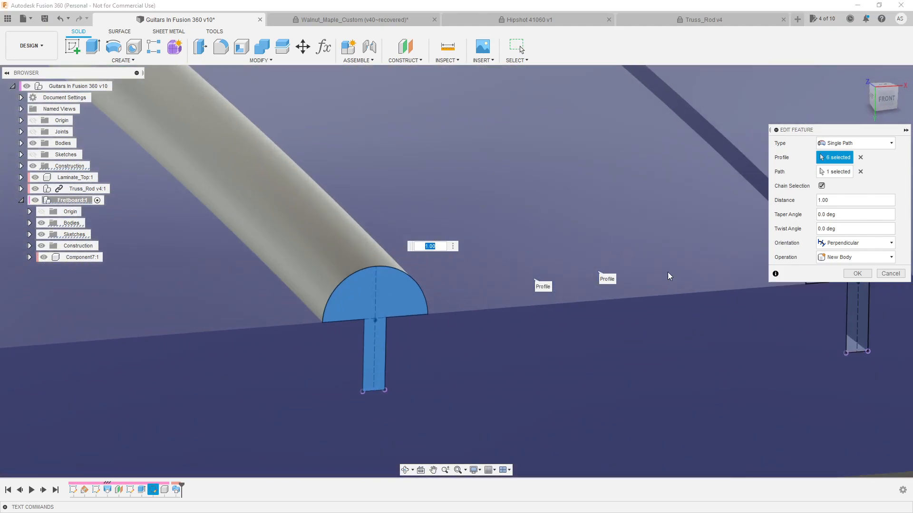
scroll(469, 247, down, 5)
scroll(656, 239, up, 3)
click(640, 232)
scroll(404, 256, down, 5)
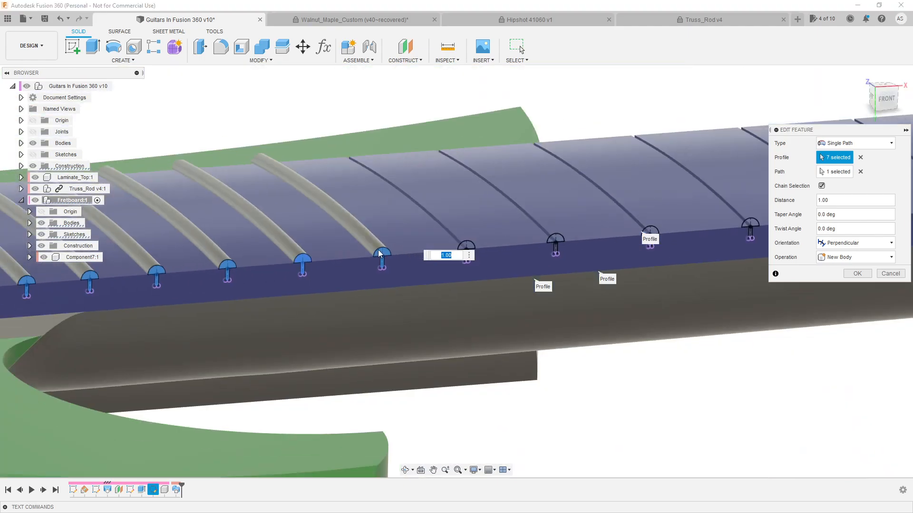
scroll(340, 256, up, 5)
click(398, 261)
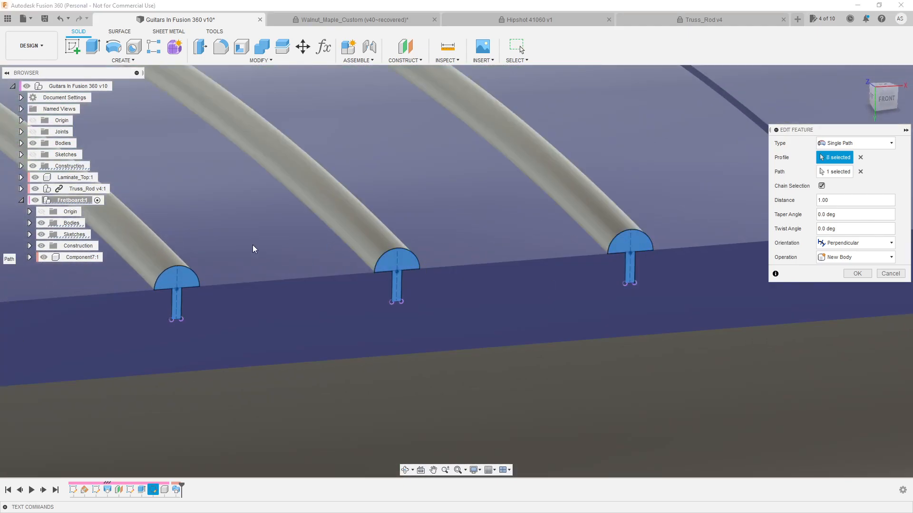
scroll(271, 245, down, 5)
scroll(383, 239, up, 5)
click(253, 269)
click(404, 259)
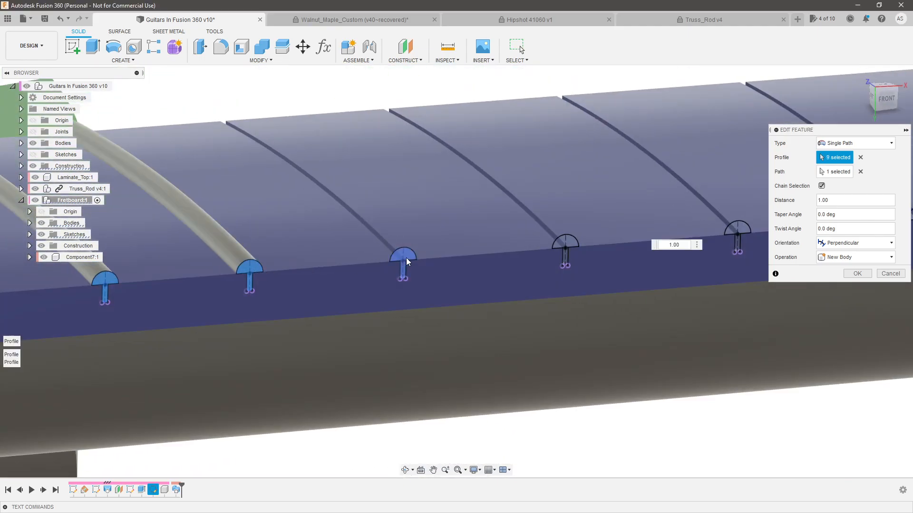
click(560, 242)
click(735, 230)
scroll(354, 267, down, 5)
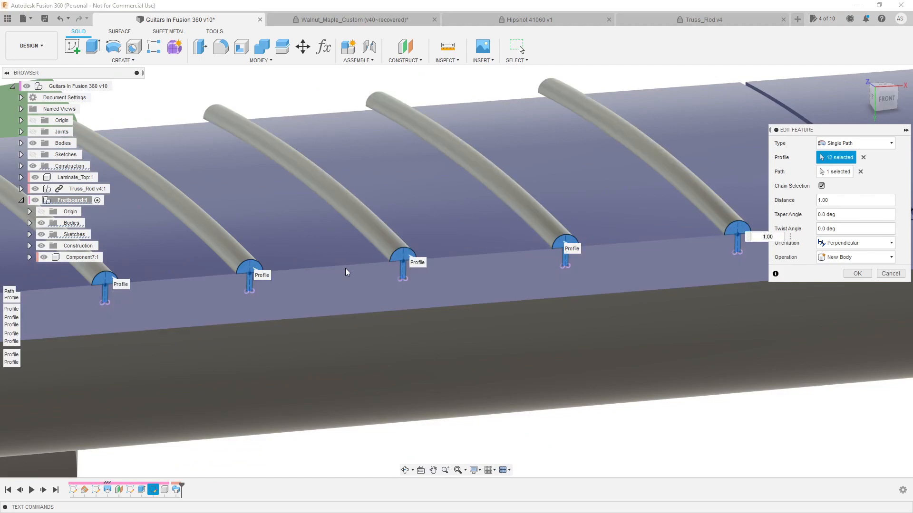
scroll(629, 233, up, 5)
click(326, 277)
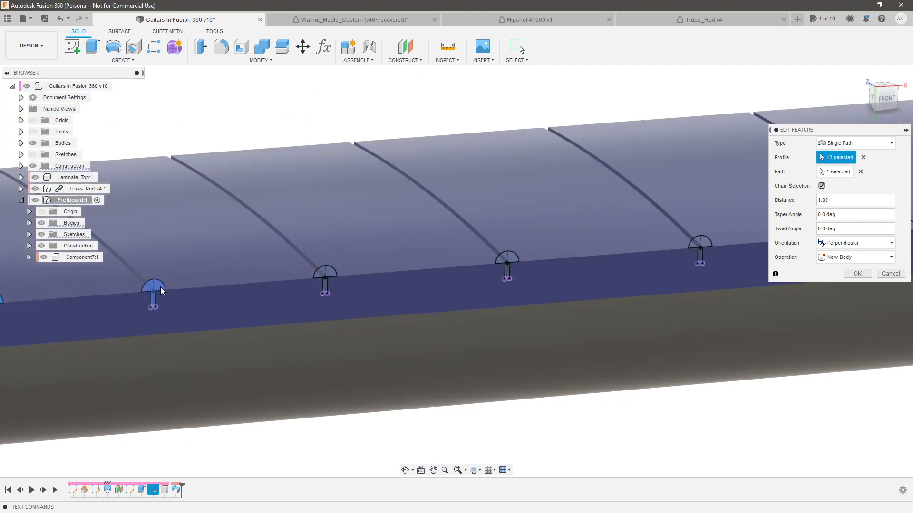
click(327, 275)
click(509, 257)
click(700, 244)
scroll(265, 267, down, 5)
scroll(464, 265, up, 5)
click(283, 275)
click(488, 257)
click(700, 240)
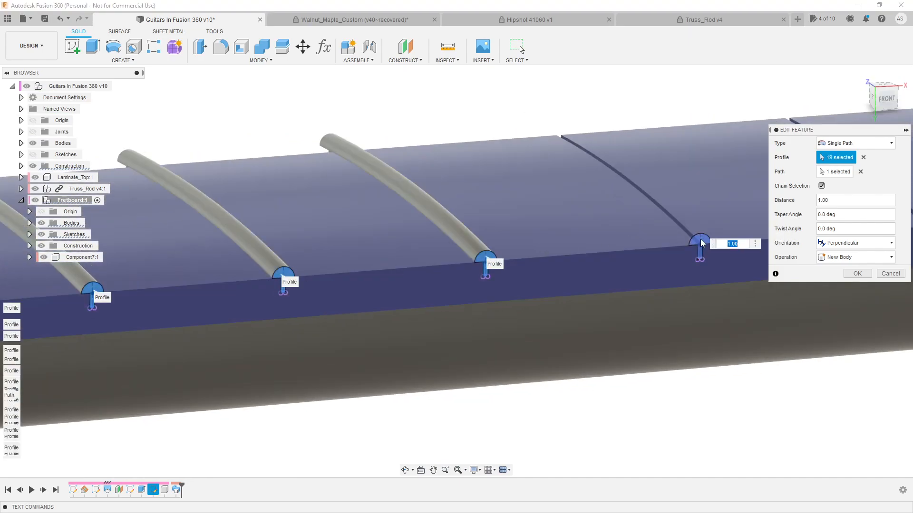
scroll(342, 237, down, 5)
scroll(619, 227, up, 8)
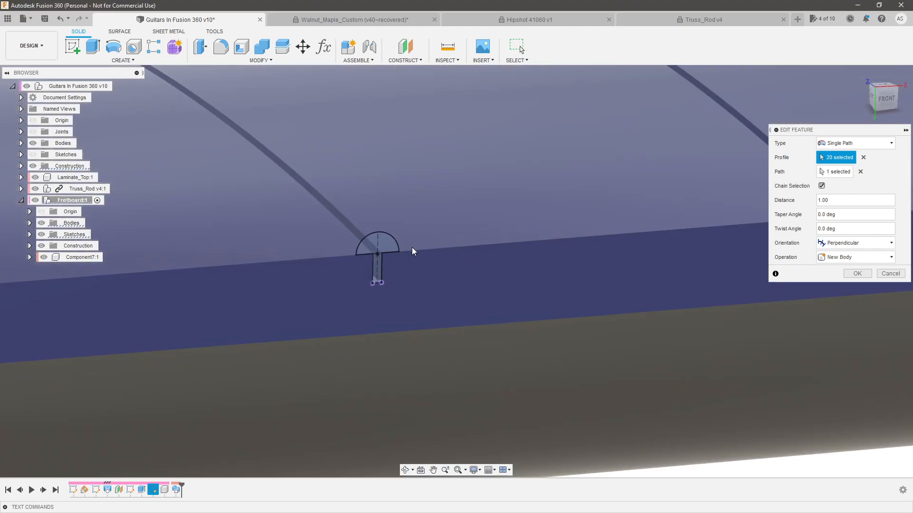
scroll(266, 244, down, 5)
scroll(455, 227, up, 6)
click(351, 257)
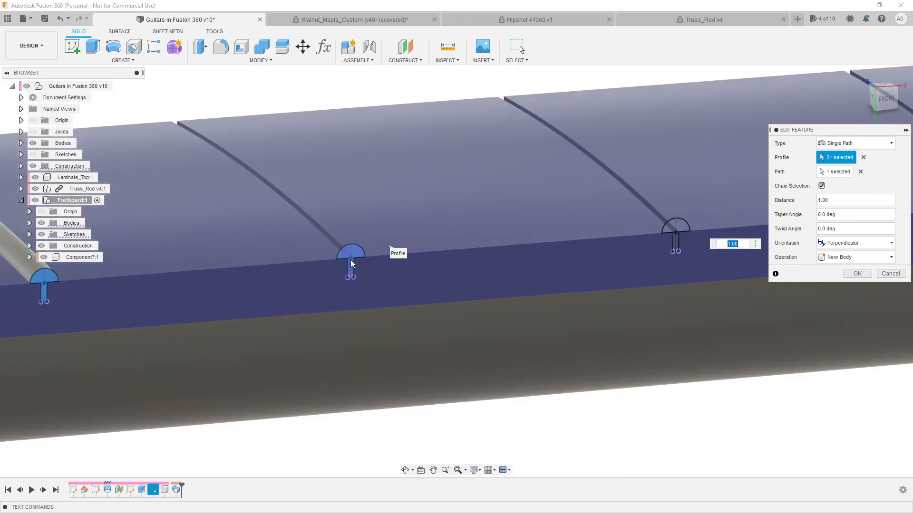
click(682, 229)
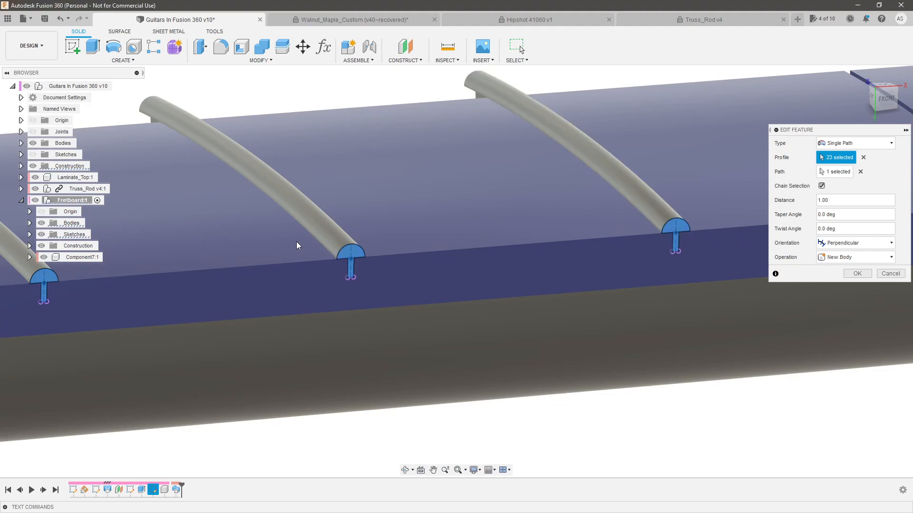
scroll(296, 242, down, 5)
scroll(738, 207, up, 6)
scroll(562, 172, down, 5)
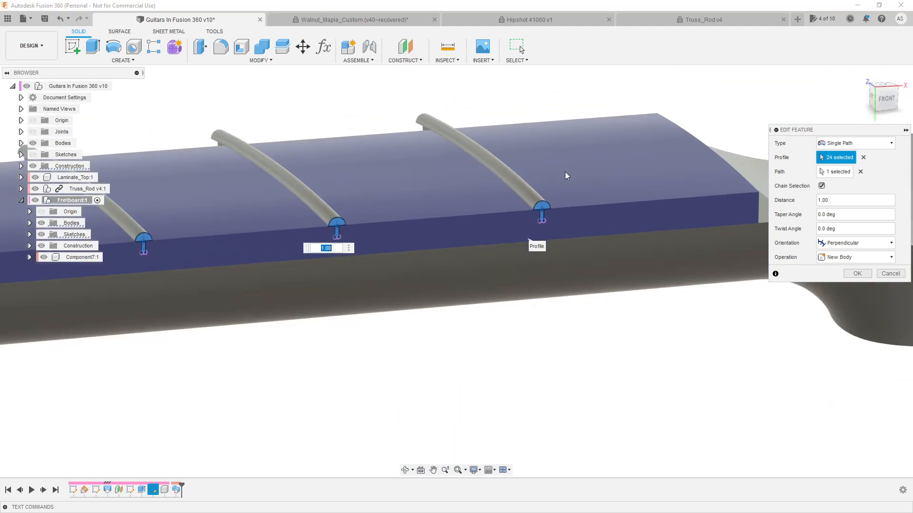
Try the Parallel orientation for the fret sweep, inspect the fret ends, and restore the Perpendicular orientation
shift+middle_drag(602, 183, 554, 206)
scroll(517, 217, down, 4)
mouse_move(686, 186)
shift+middle_down()
mouse_move(693, 171)
mouse_move(656, 163)
mouse_move(669, 189)
shift+middle_up()
scroll(600, 184, up, 8)
shift+middle_drag(586, 244, 614, 256)
click(861, 243)
click(854, 264)
shift+middle_drag(586, 238, 538, 229)
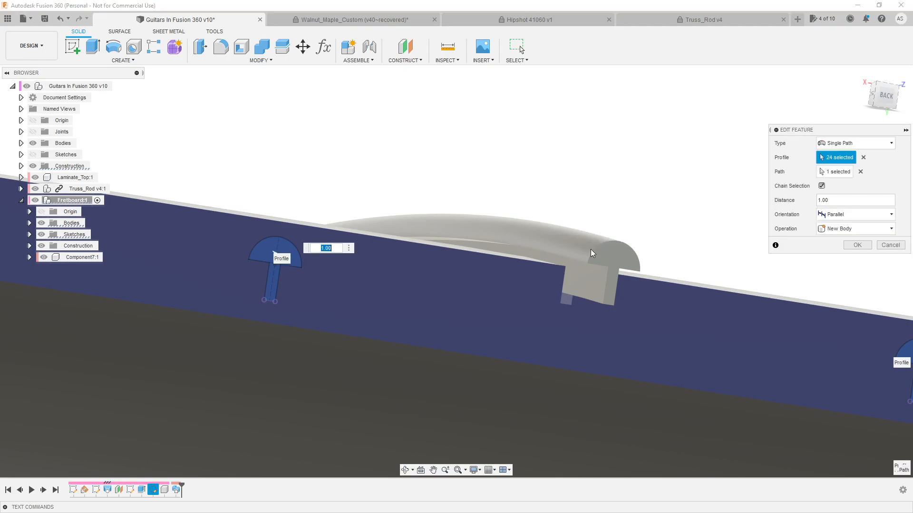
shift+middle_drag(560, 274, 471, 273)
click(869, 214)
click(843, 228)
Examine how the swept frets seat in their slots and how their ends meet the fretboard along the neck
scroll(523, 266, up, 5)
shift+middle_drag(524, 265, 507, 252)
scroll(507, 252, down, 5)
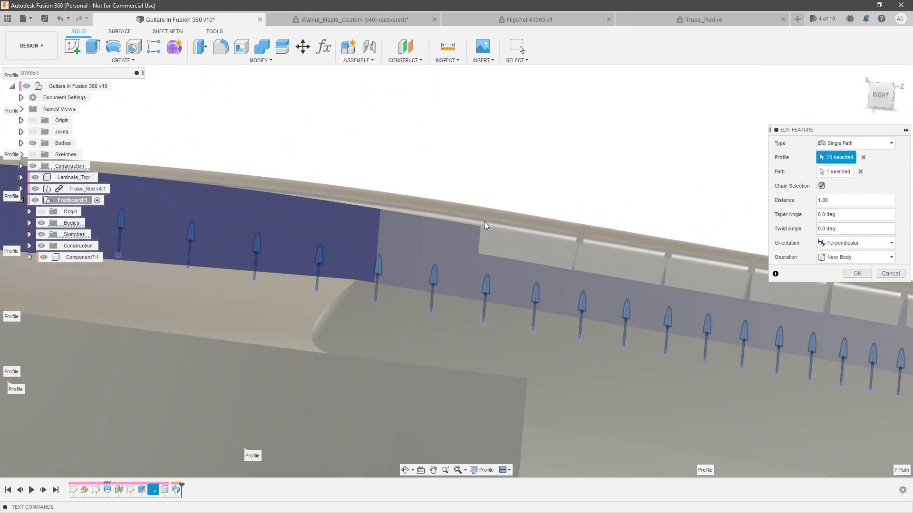
scroll(484, 222, down, 4)
shift+middle_drag(531, 187, 461, 226)
scroll(461, 226, down, 4)
mouse_move(529, 288)
shift+middle_down()
mouse_move(600, 221)
mouse_move(542, 280)
shift+middle_up()
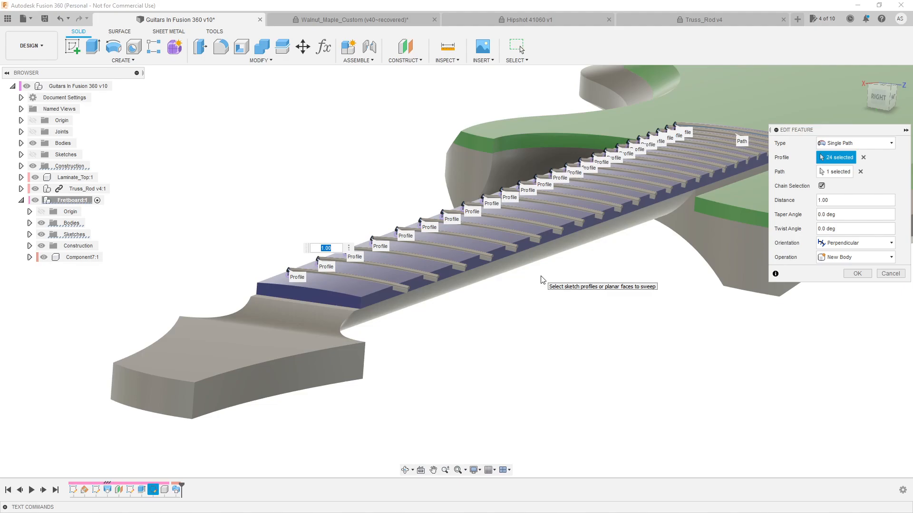
shift+middle_drag(380, 284, 271, 257)
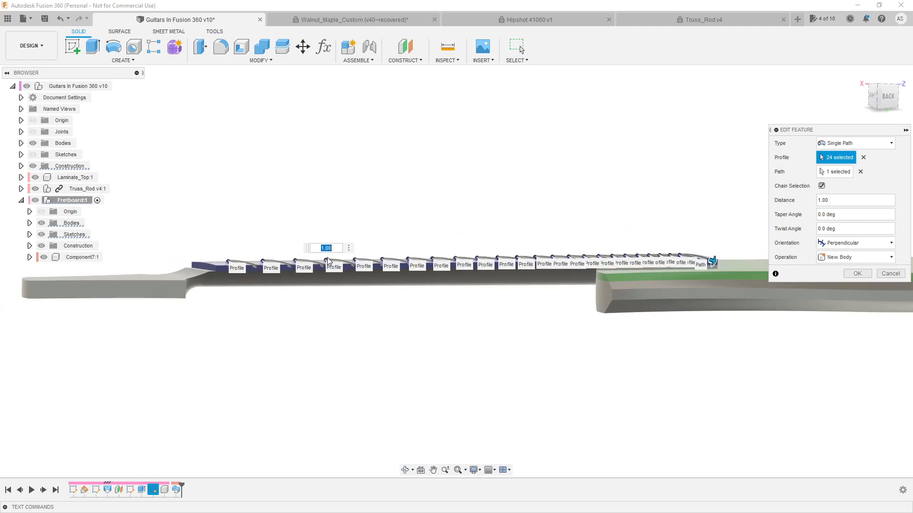
shift+middle_drag(362, 283, 682, 255)
scroll(679, 255, up, 3)
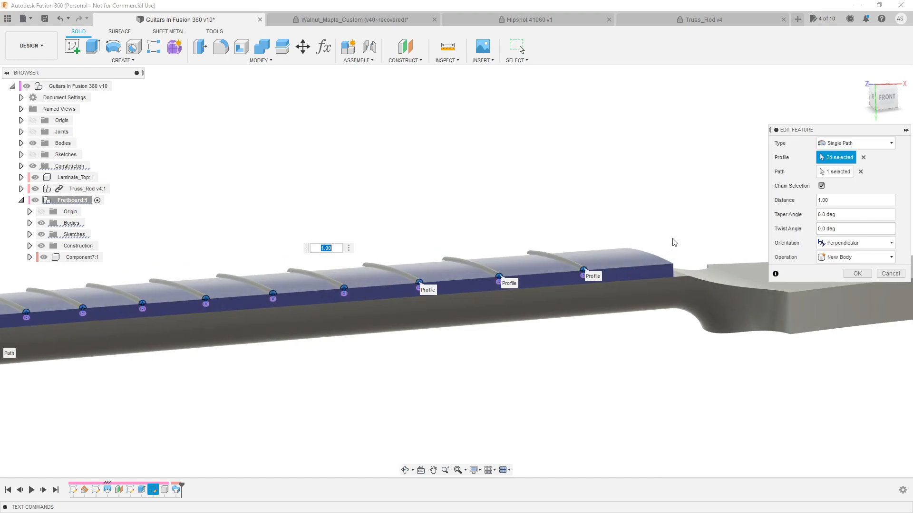
scroll(680, 242, down, 3)
scroll(687, 241, down, 1)
scroll(600, 252, up, 5)
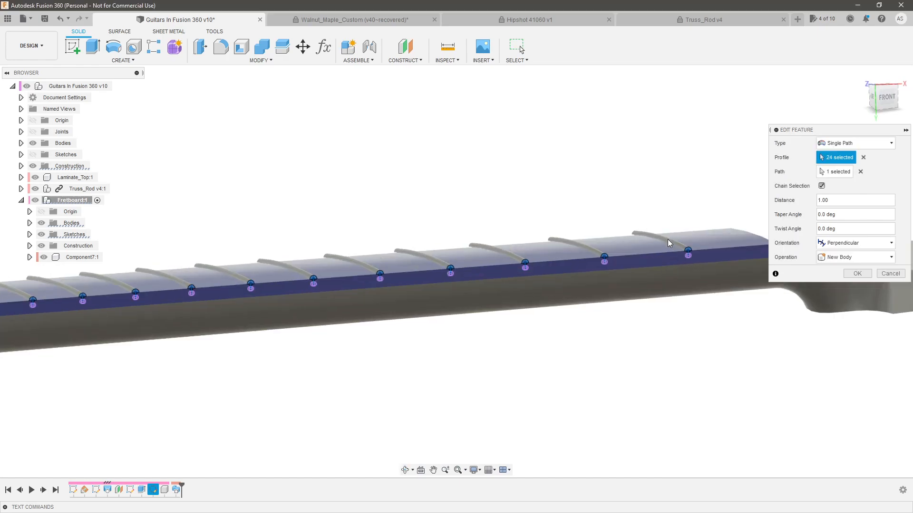
shift+middle_drag(513, 274, 523, 307)
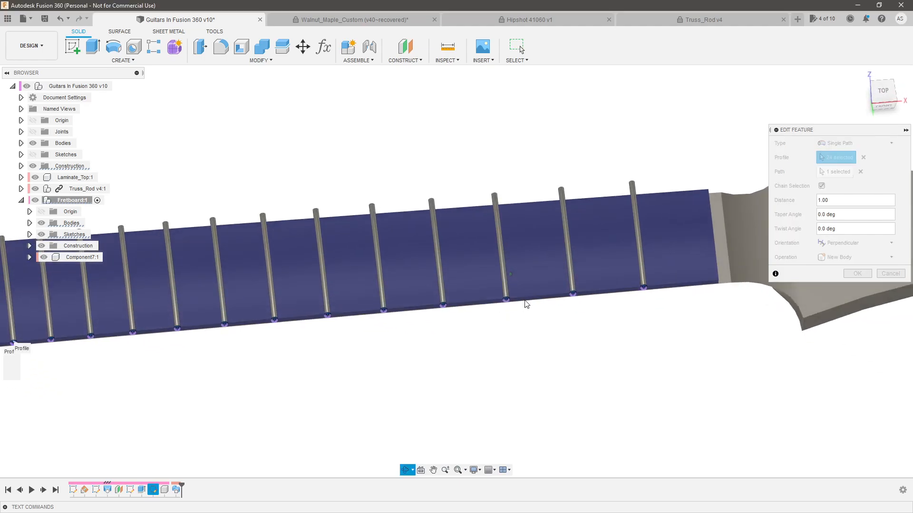
scroll(649, 288, down, 3)
scroll(517, 290, up, 1)
Accept the edited fret sweep with the New Body operation and check the fret ends along the fretboard's sides
click(856, 274)
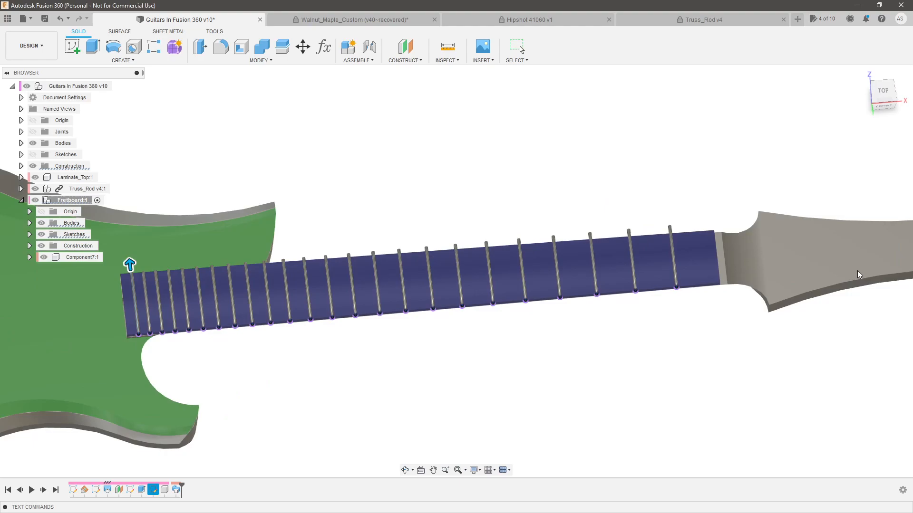
shift+middle_drag(646, 200, 504, 280)
scroll(685, 265, down, 3)
scroll(250, 286, up, 5)
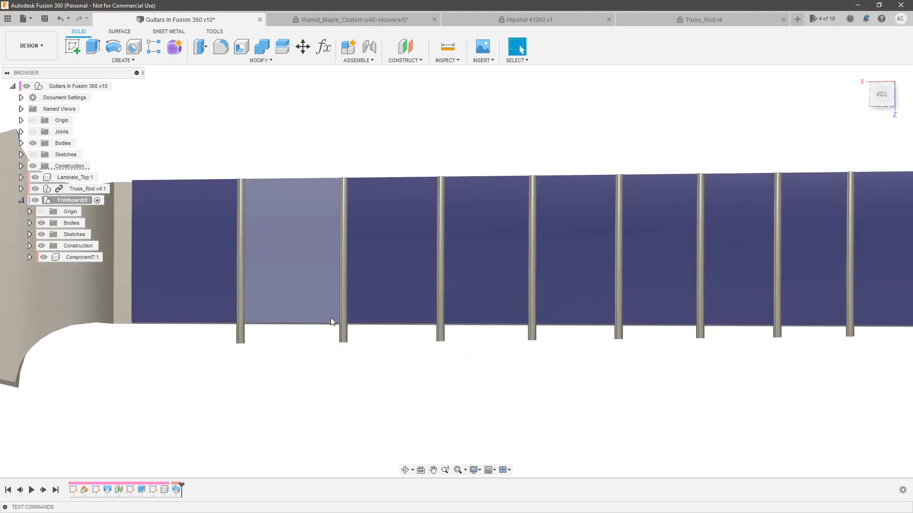
scroll(325, 318, down, 8)
shift+middle_drag(460, 344, 385, 285)
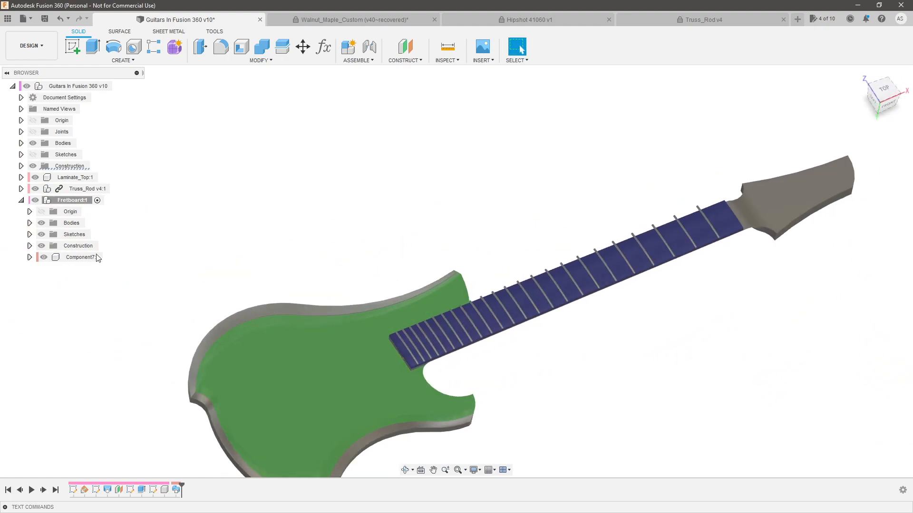
Show the fretboard component's Plane2 and start a new sketch on it
click(30, 246)
click(49, 269)
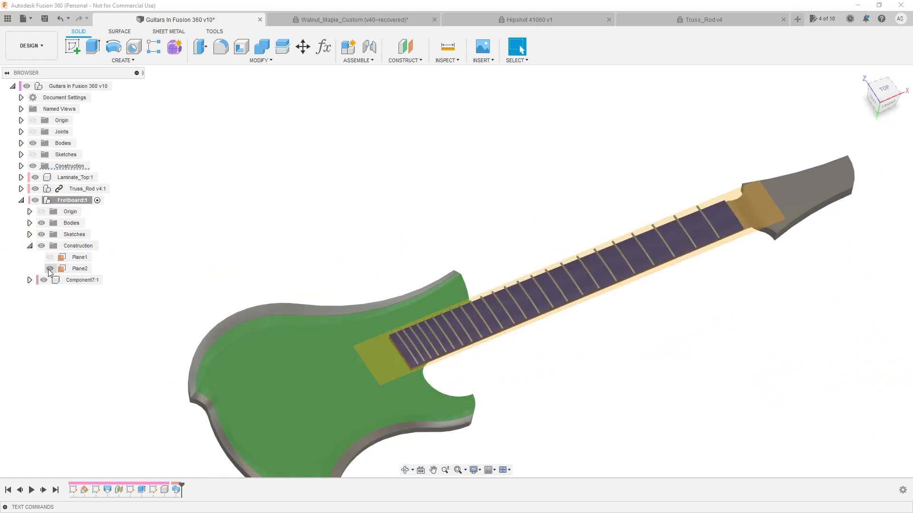
scroll(373, 366, up, 3)
shift+middle_drag(372, 367, 425, 367)
click(425, 367)
click(75, 51)
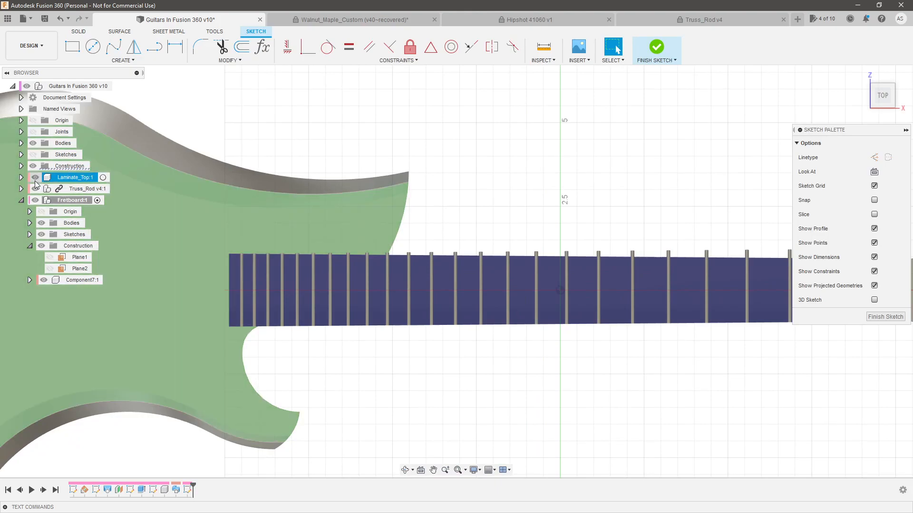
Show the root-level sketches and project the two outer fretboard side lines into the new sketch
scroll(204, 255, up, 2)
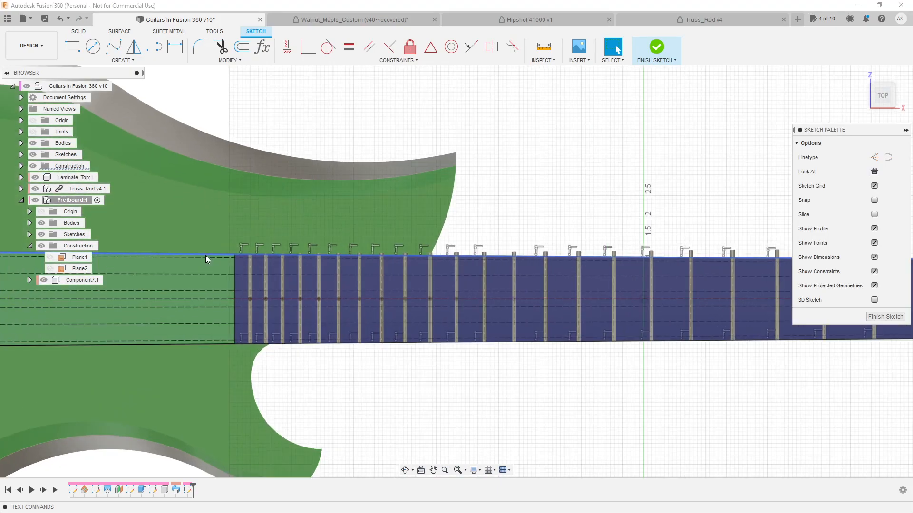
click(206, 252)
ctrl+click(218, 367)
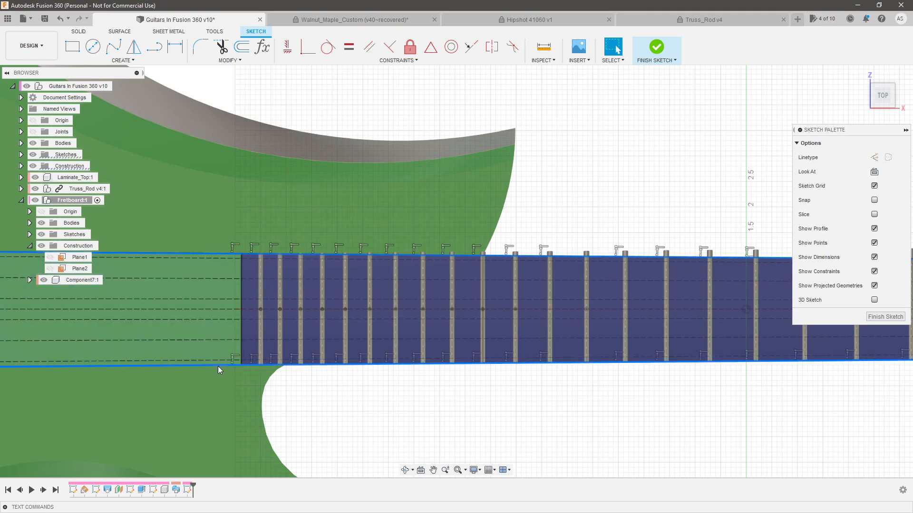
key(p)
key(Return)
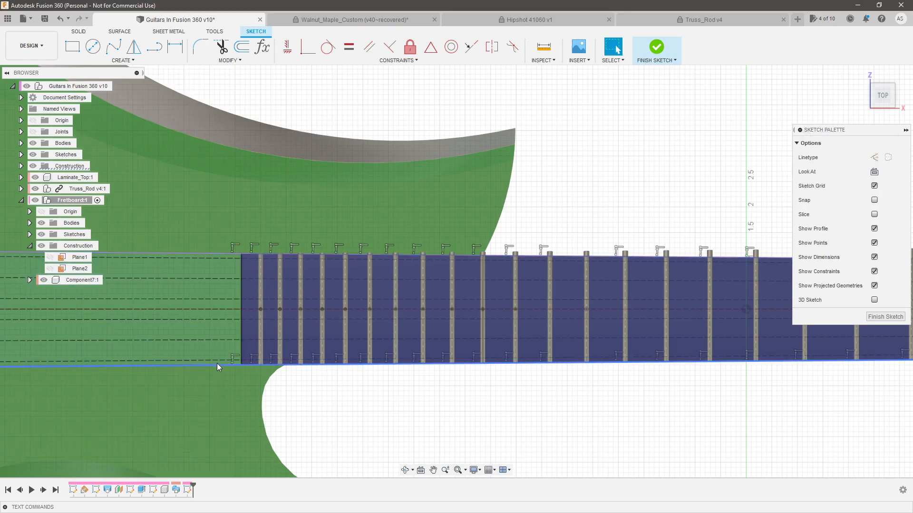
Draw connected lines forming a closed strip outside the upper fretboard side line, about 0.39 in wide at the bridge end and reaching the nut
scroll(218, 366, down, 5)
key(p)
scroll(196, 263, up, 4)
scroll(200, 267, up, 4)
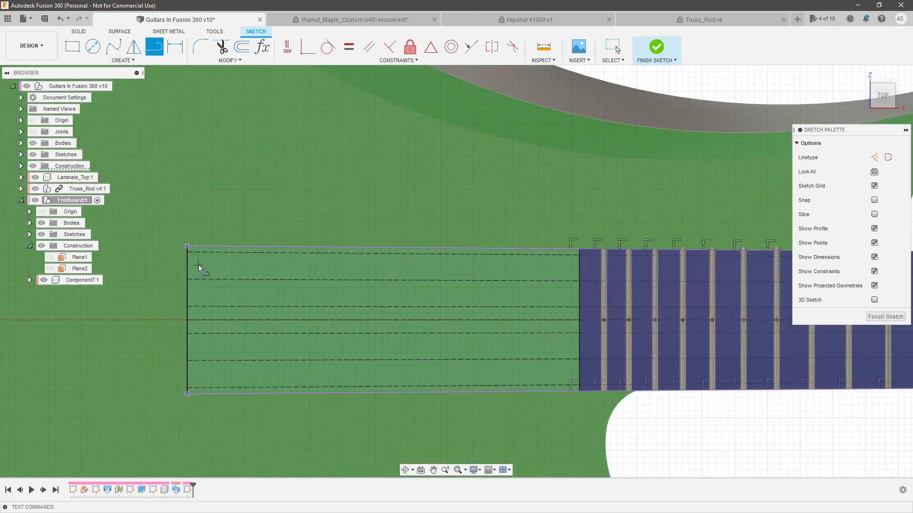
click(185, 249)
scroll(202, 240, down, 2)
scroll(204, 243, down, 4)
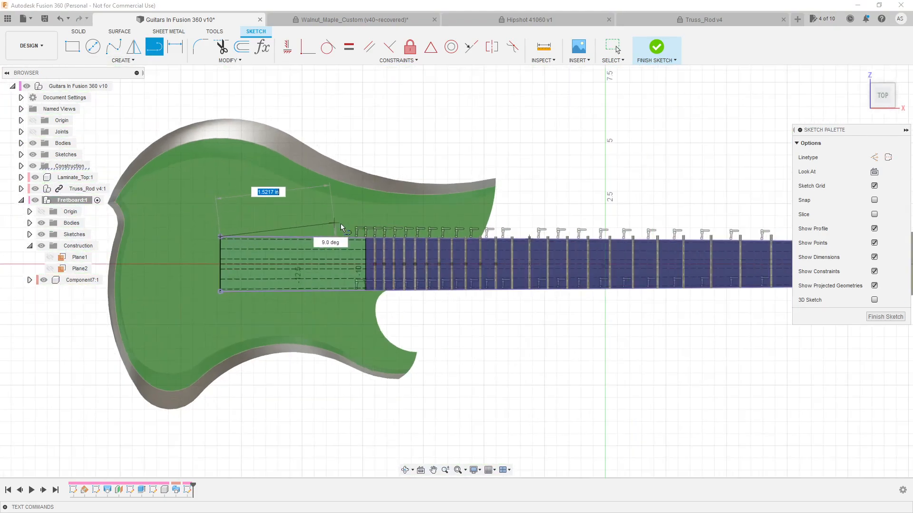
scroll(214, 228, up, 3)
scroll(159, 233, down, 3)
scroll(161, 236, up, 3)
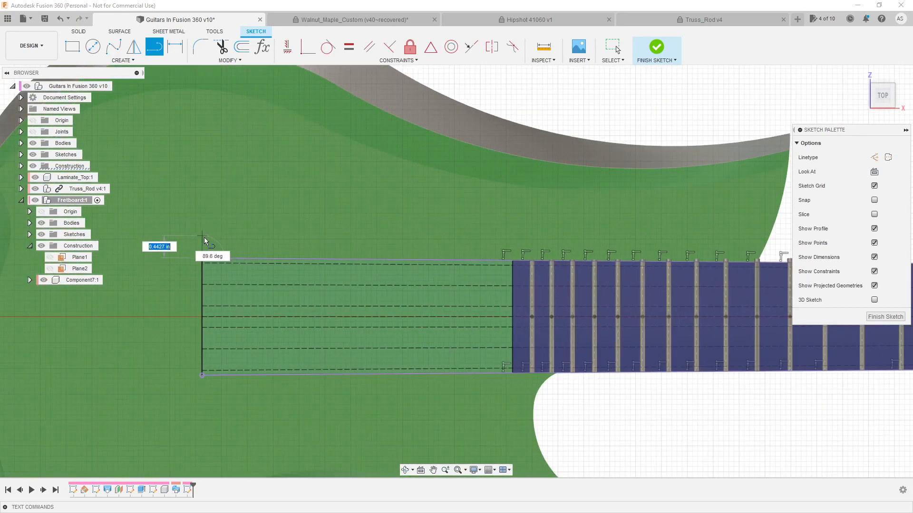
scroll(229, 237, down, 5)
scroll(626, 230, up, 4)
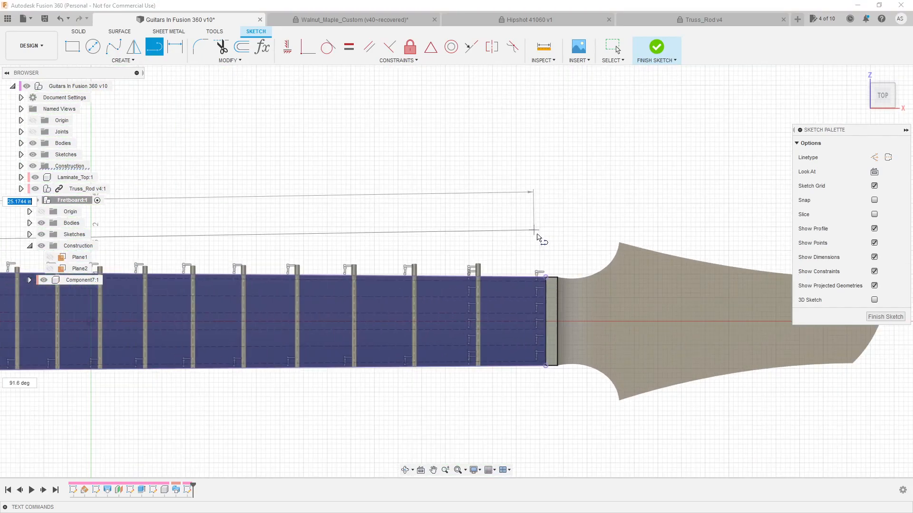
click(551, 242)
click(546, 278)
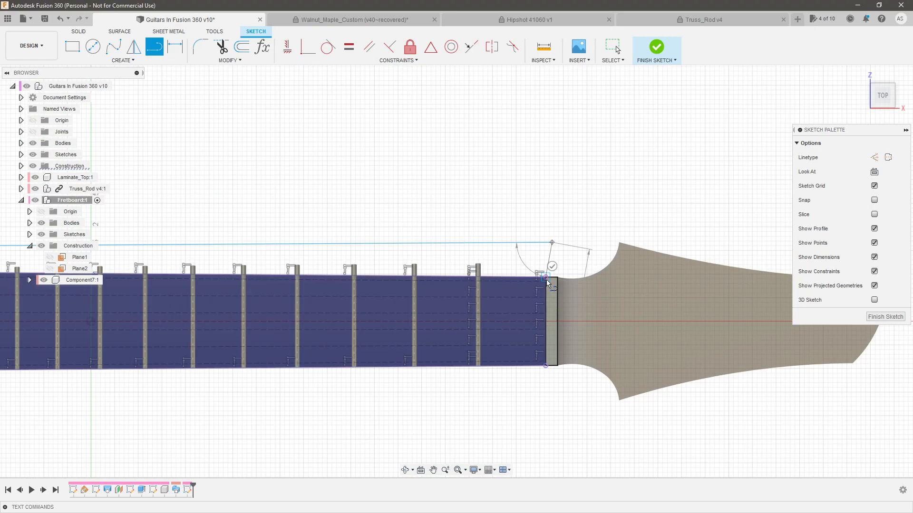
key(Escape)
Constrain the strip's short end line at the nut to vertical
click(287, 47)
scroll(642, 271, down, 4)
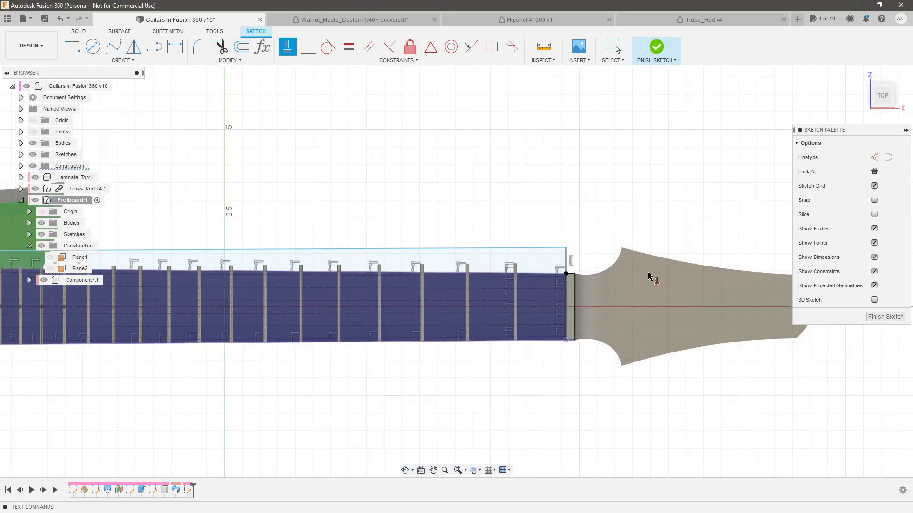
scroll(361, 275, up, 6)
key(Escape)
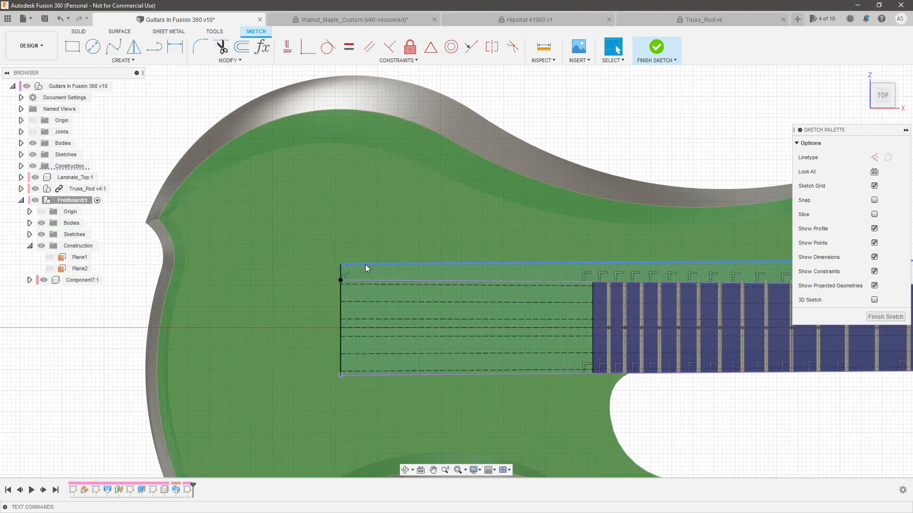
Dimension the strip's short end line at the bridge to 0.125 in
click(324, 276)
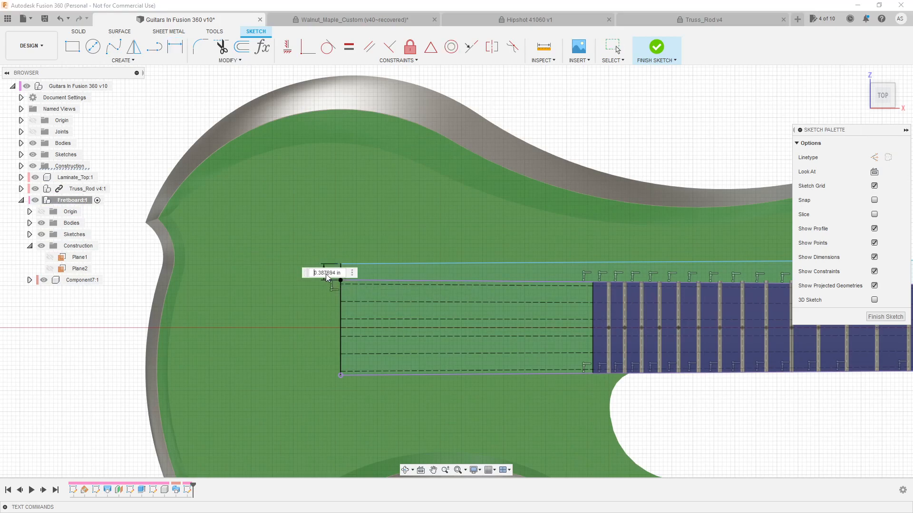
text(.125)
key(Return)
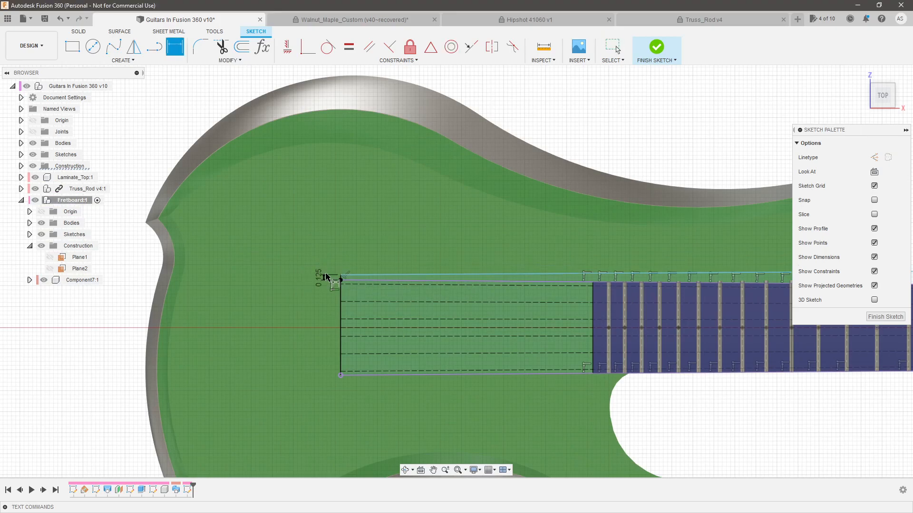
scroll(278, 238, down, 5)
scroll(599, 252, up, 8)
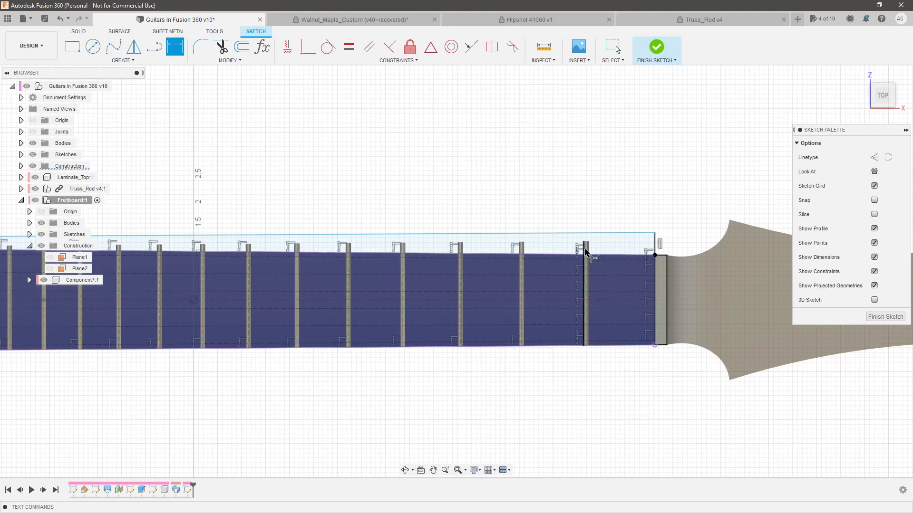
key(Escape)
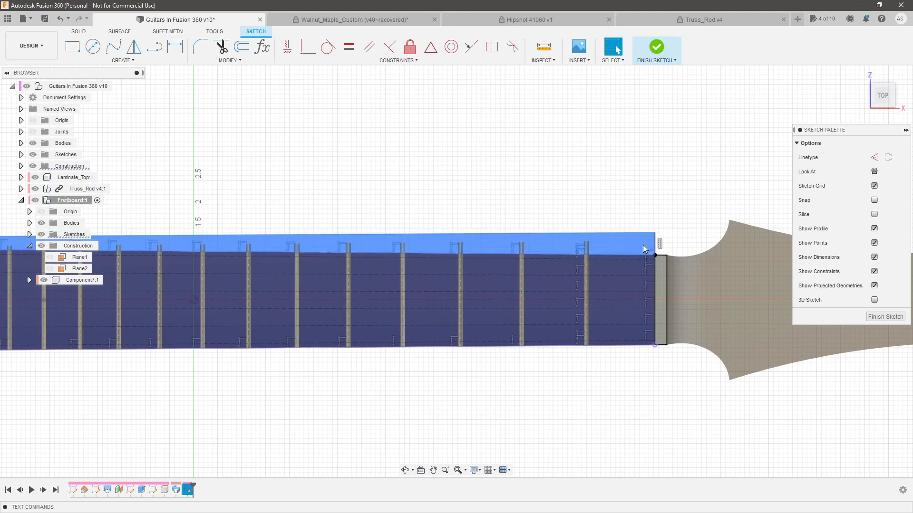
Extrude the strip profile upward about 1.42 in as a Cut through the overhanging fret ends, and hide the root-level sketches
scroll(639, 285, down, 3)
scroll(637, 314, down, 3)
mouse_move(490, 362)
shift+middle_down()
mouse_move(547, 277)
mouse_move(545, 328)
shift+middle_up()
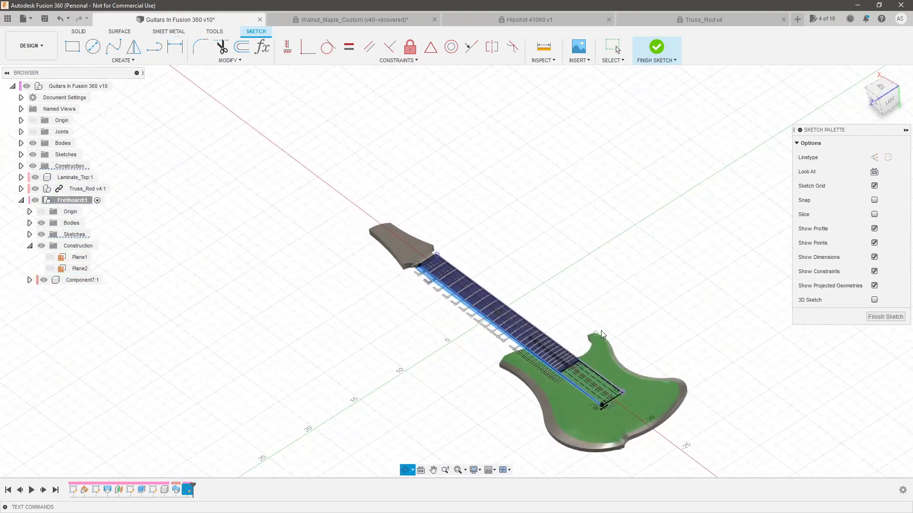
key(q)
click(544, 328)
scroll(500, 332, up, 5)
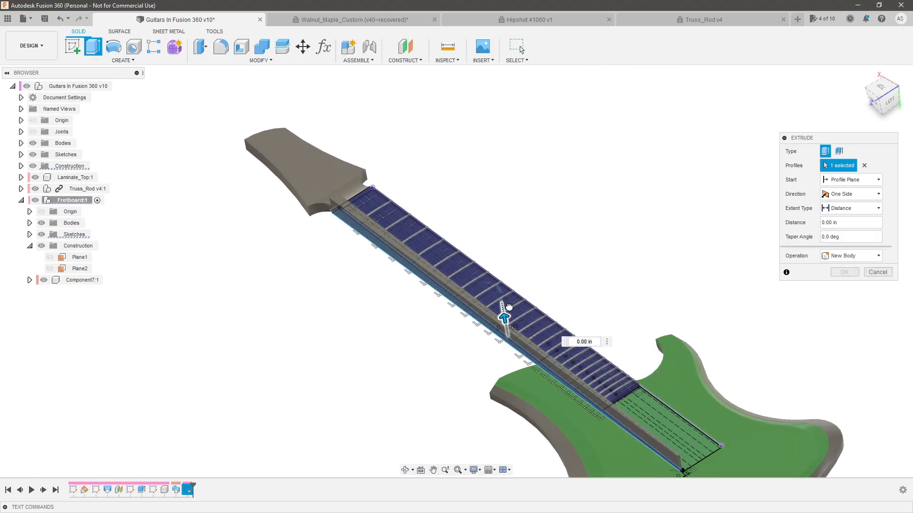
click(855, 256)
click(859, 280)
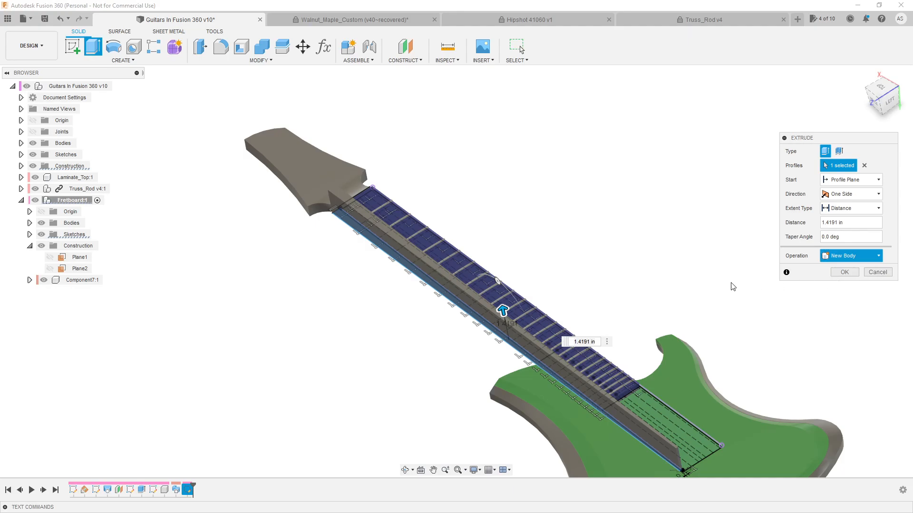
scroll(546, 316, up, 3)
shift+middle_drag(483, 298, 416, 295)
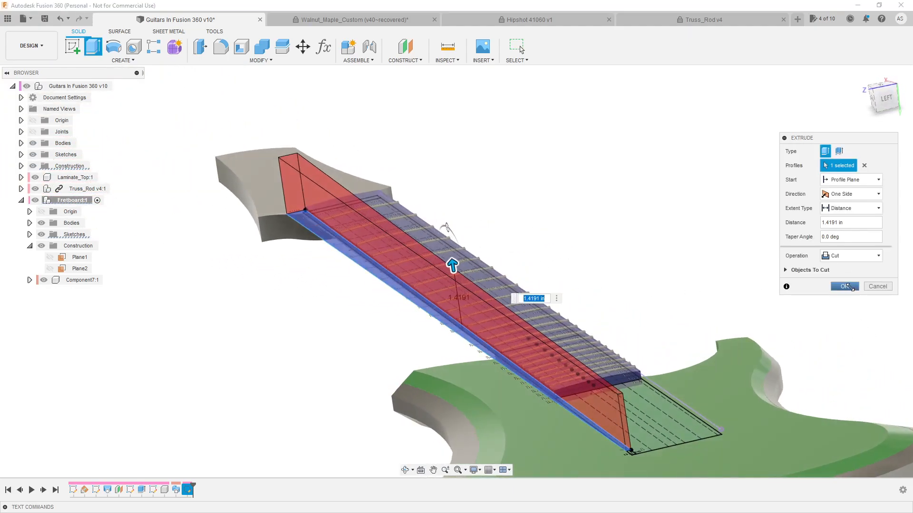
click(846, 286)
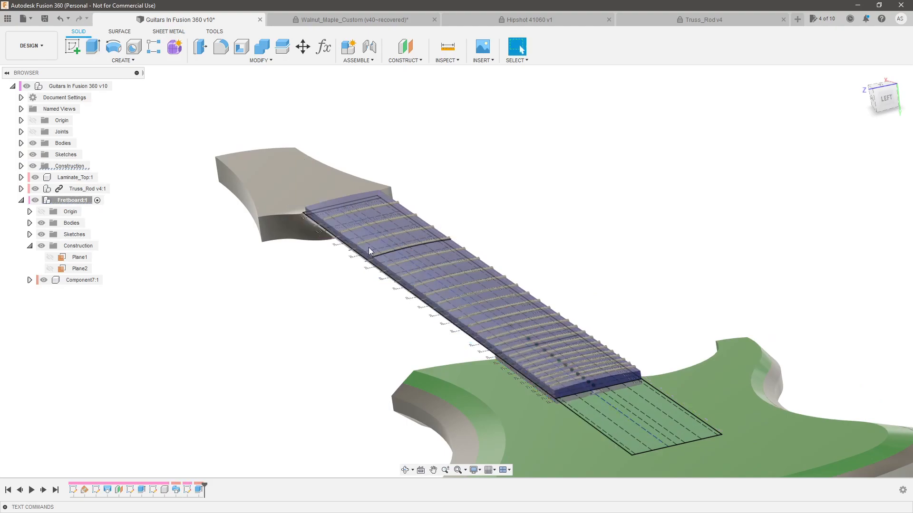
click(33, 155)
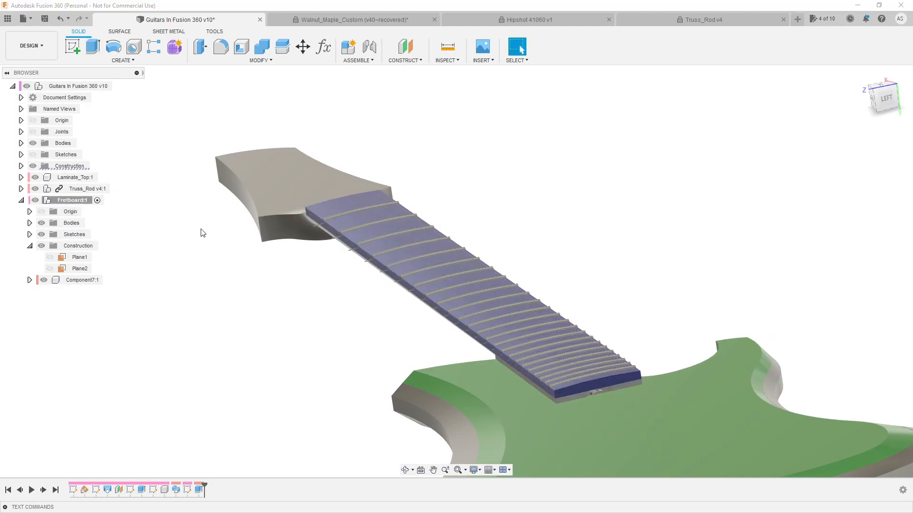
Examine the fret ends and tangs along the cut side of the fretboard for leftover material
scroll(338, 203, up, 5)
mouse_move(339, 204)
shift+middle_down()
mouse_move(353, 195)
mouse_move(344, 190)
shift+middle_up()
scroll(344, 190, down, 5)
scroll(433, 196, up, 4)
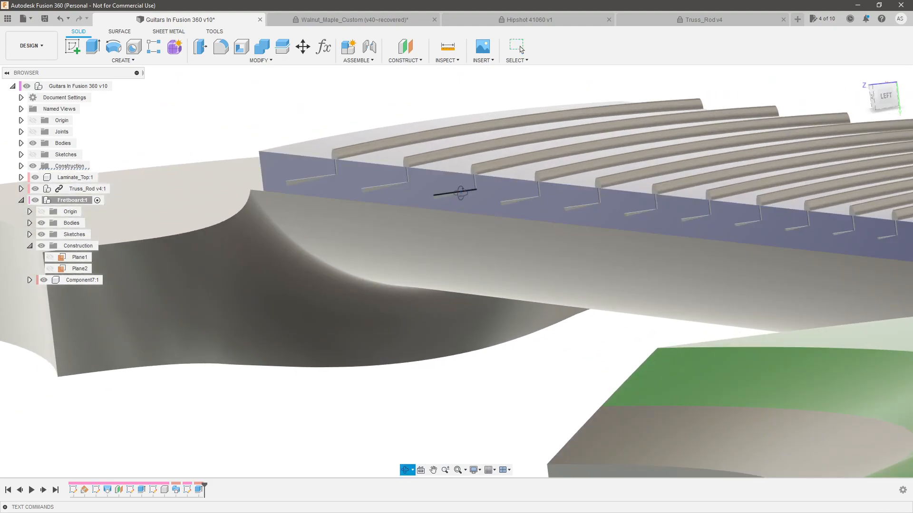
scroll(476, 193, up, 6)
scroll(475, 189, down, 8)
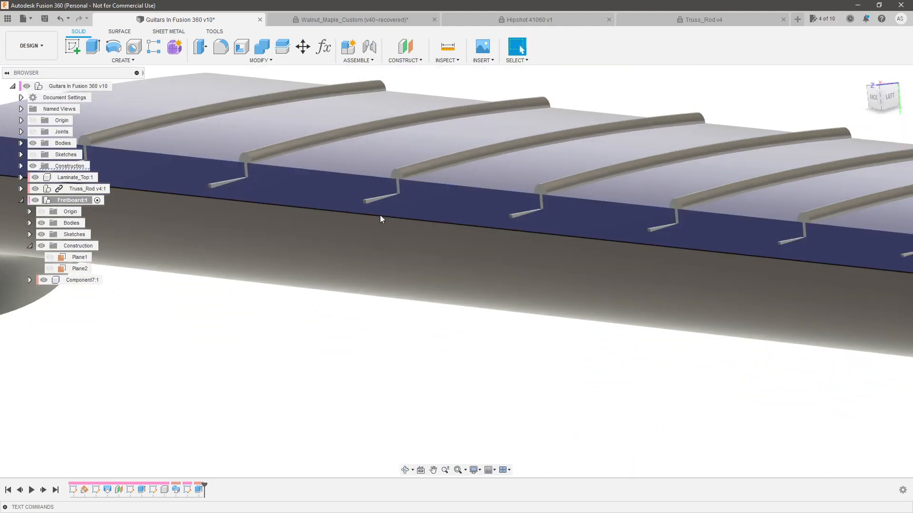
scroll(772, 247, up, 3)
shift+middle_drag(772, 248, 547, 361)
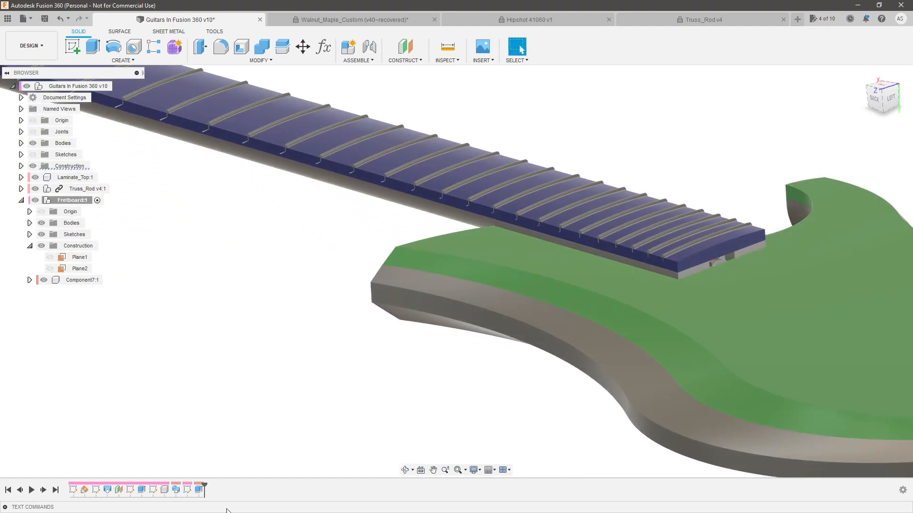
Edit the extrude cut to Two Sides, with side 1 extending to All and side 2 at a distance of 0.125 in
double_click(199, 490)
click(851, 194)
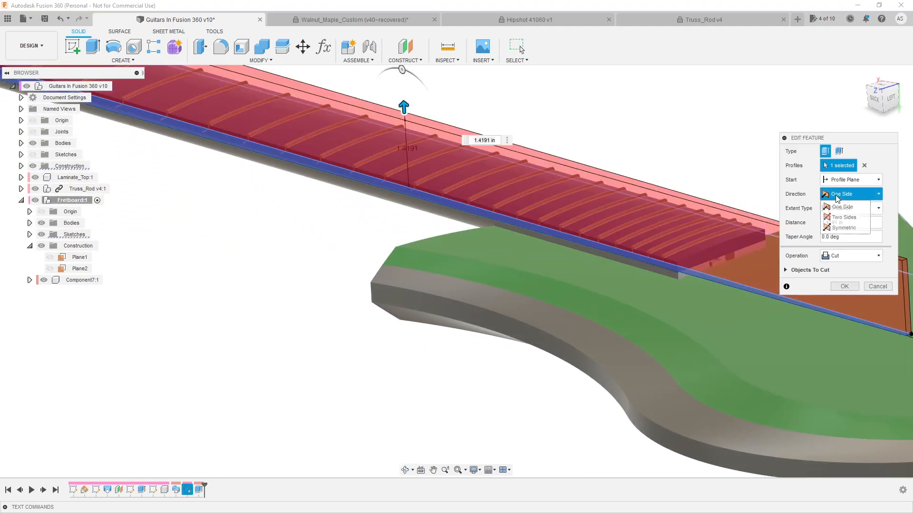
click(851, 214)
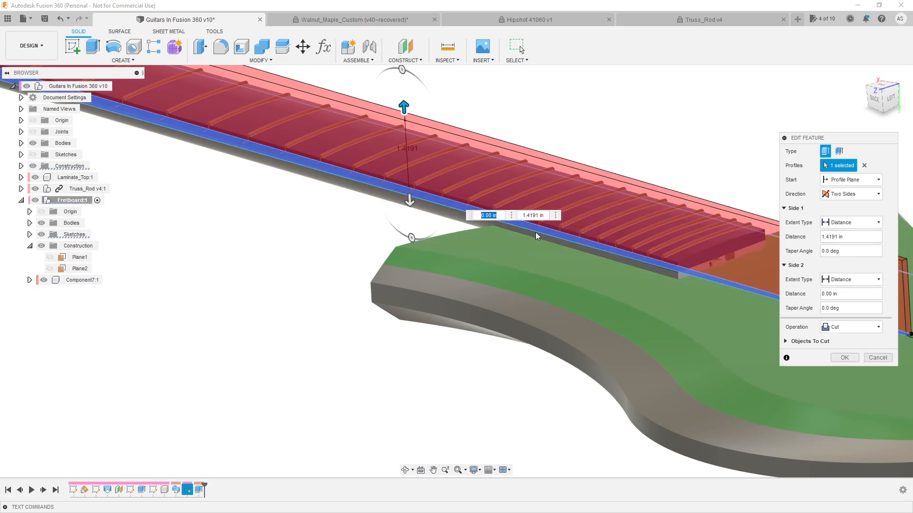
click(867, 225)
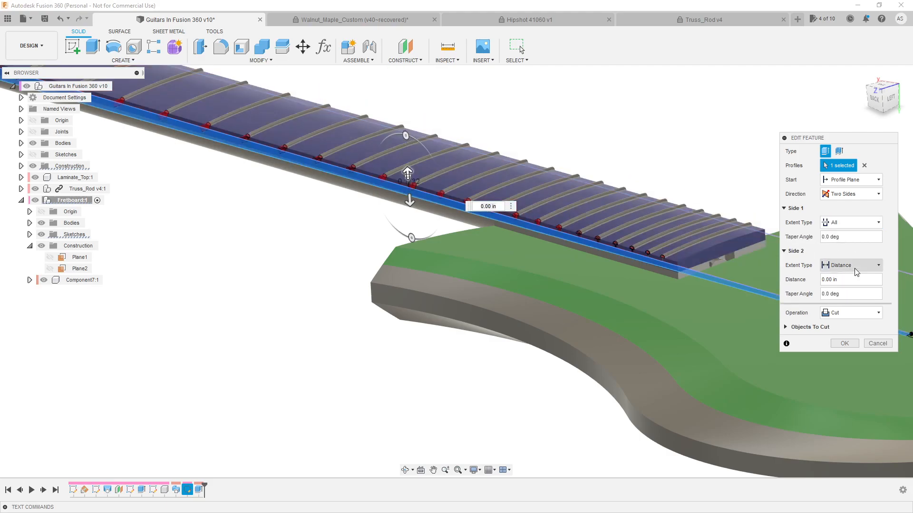
drag(414, 211, 420, 214)
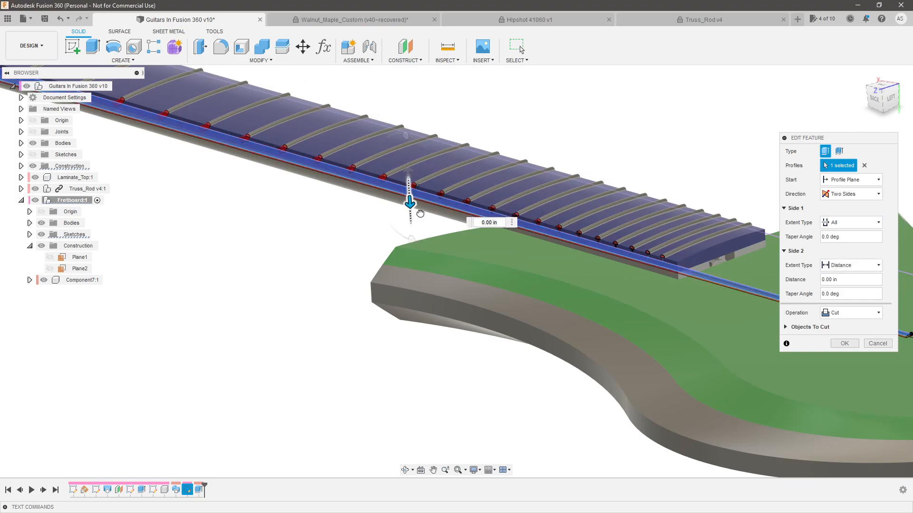
click(848, 284)
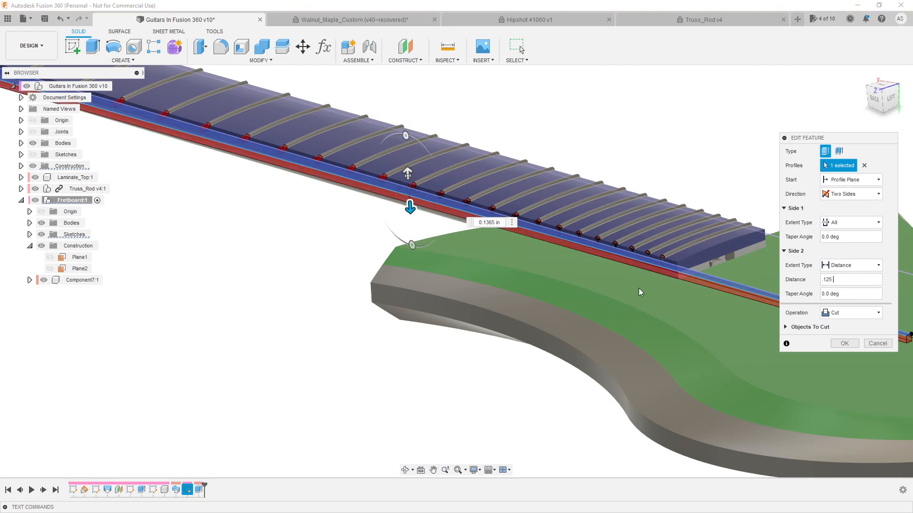
key(Tab)
mouse_move(666, 280)
shift+middle_down()
mouse_move(704, 272)
mouse_move(673, 281)
shift+middle_up()
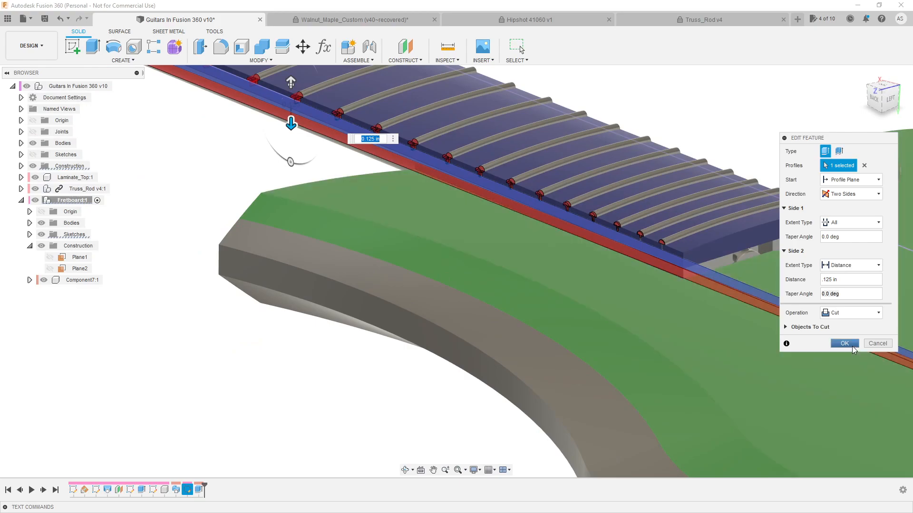
click(846, 344)
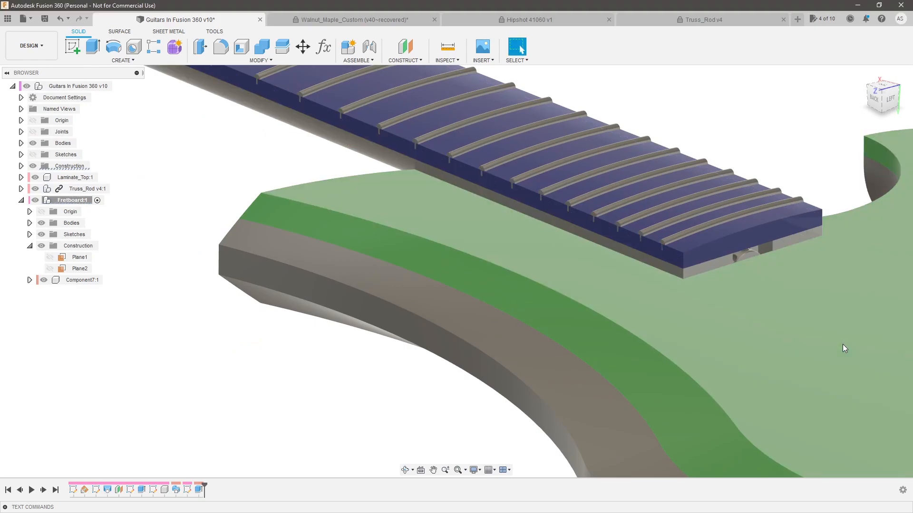
Inspect the fret ends and tangs on the opposite side of the fretboard near its body end
scroll(780, 343, down, 6)
scroll(360, 177, up, 8)
shift+middle_drag(398, 242, 501, 236)
scroll(398, 198, up, 5)
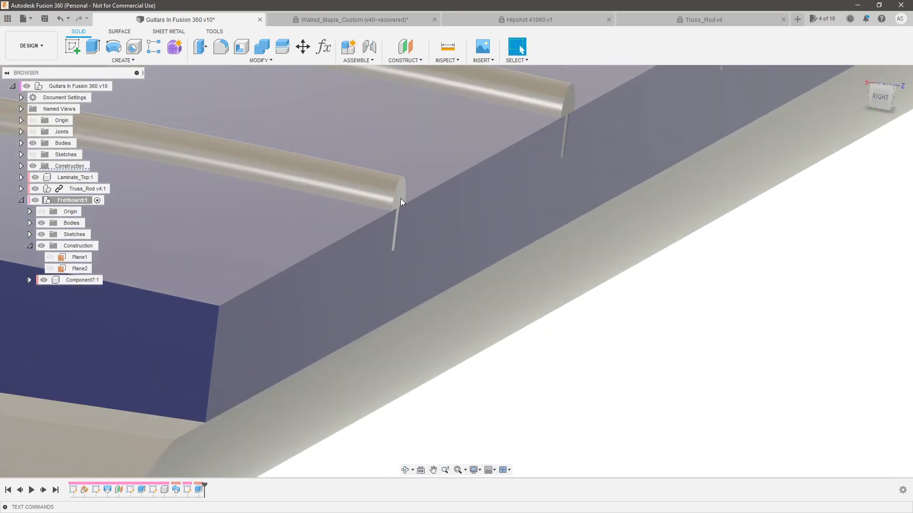
click(401, 198)
scroll(566, 241, down, 3)
scroll(574, 210, up, 1)
scroll(572, 190, up, 5)
shift+middle_drag(567, 170, 597, 177)
scroll(584, 199, down, 3)
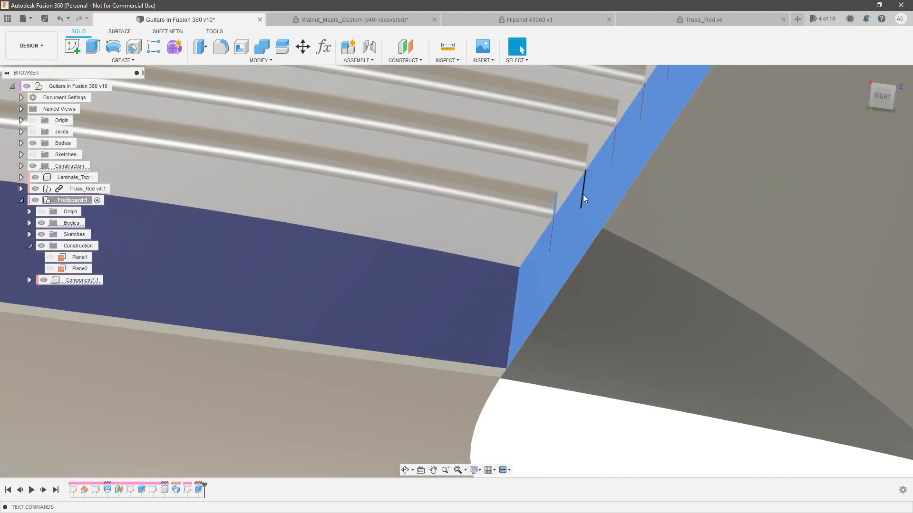
Review the whole guitar from above and from the side with the frets in place
scroll(583, 195, down, 5)
shift+middle_drag(690, 252, 534, 249)
scroll(468, 285, down, 5)
shift+middle_drag(471, 261, 560, 395)
scroll(662, 311, down, 1)
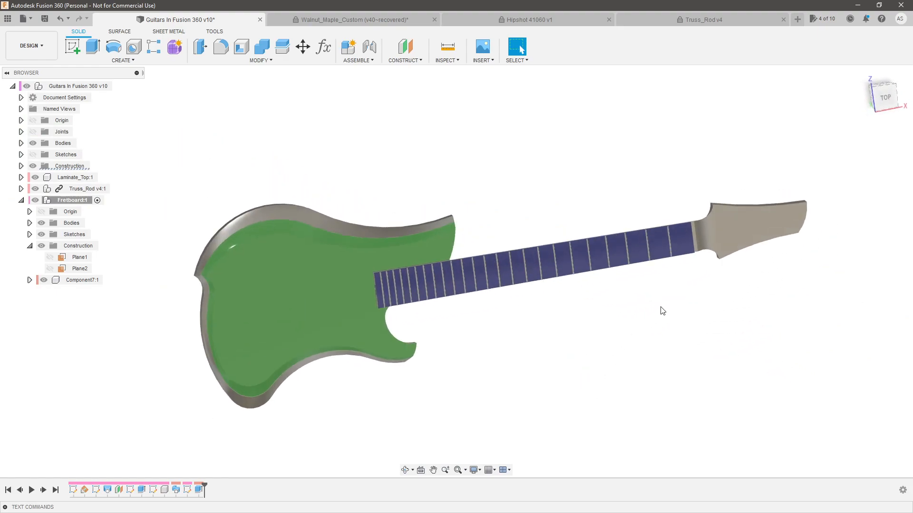
shift+middle_drag(653, 312, 521, 49)
scroll(638, 262, up, 3)
shift+middle_drag(651, 295, 653, 321)
scroll(663, 308, down, 3)
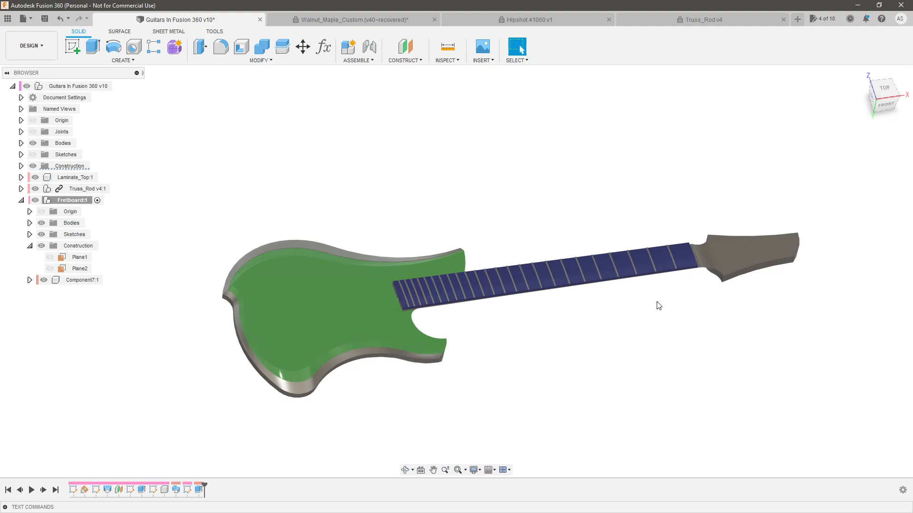
shift+middle_drag(496, 258, 587, 326)
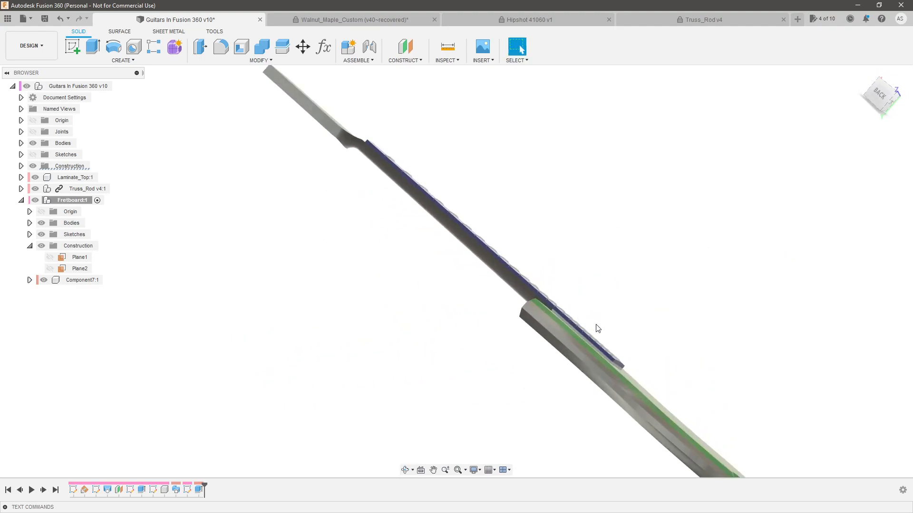
Examine up close how the last frets near the body end sit in their slots
scroll(613, 361, up, 5)
scroll(656, 416, up, 3)
shift+middle_drag(653, 417, 630, 400)
middle_drag(720, 459, 547, 321)
scroll(632, 387, up, 5)
shift+middle_drag(626, 376, 620, 357)
scroll(661, 384, down, 5)
scroll(653, 274, down, 2)
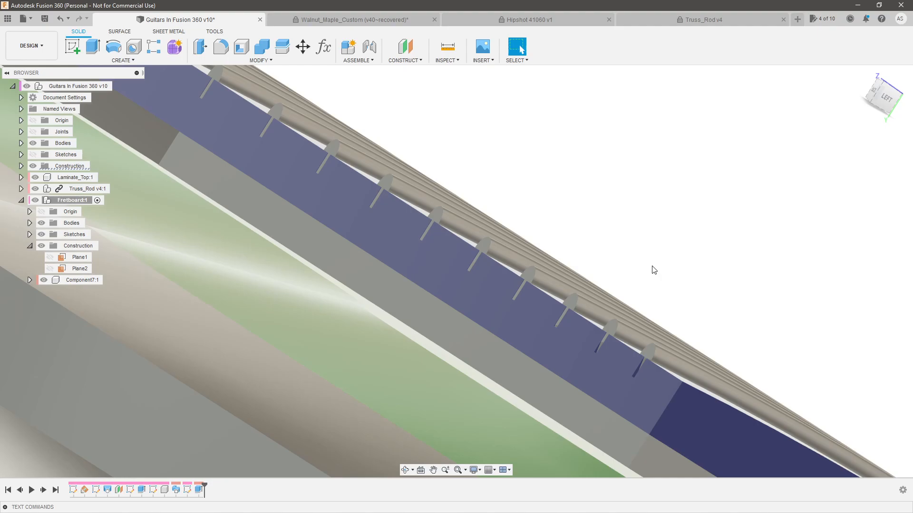
Return to the whole guitar assembly and examine the neck and the fretboard's end next to the headstock
scroll(654, 285, down, 8)
shift+middle_drag(703, 267, 583, 312)
scroll(544, 313, down, 5)
scroll(638, 311, up, 2)
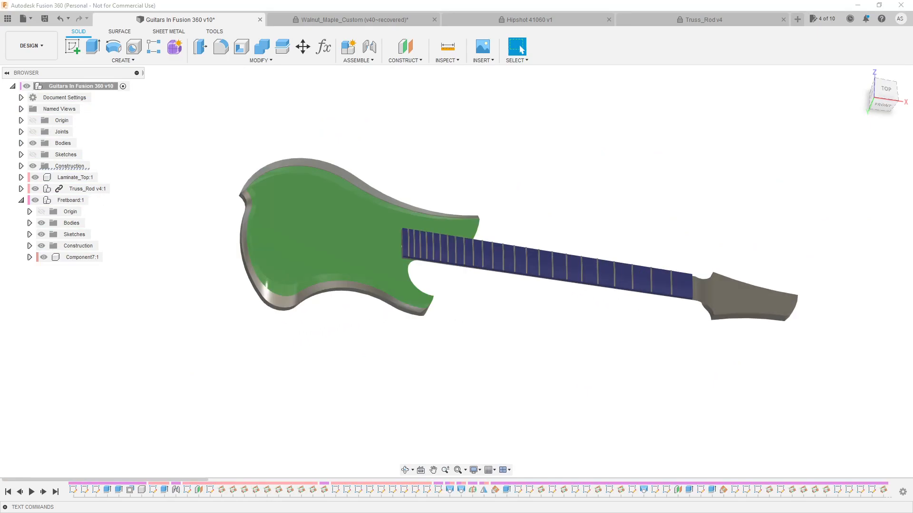
shift+middle_drag(752, 252, 743, 209)
scroll(574, 317, up, 7)
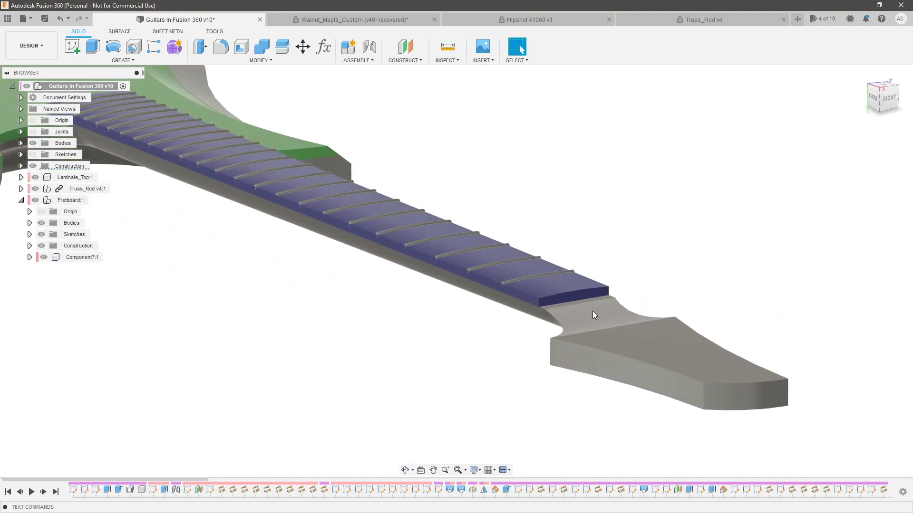
shift+middle_drag(597, 304, 629, 280)
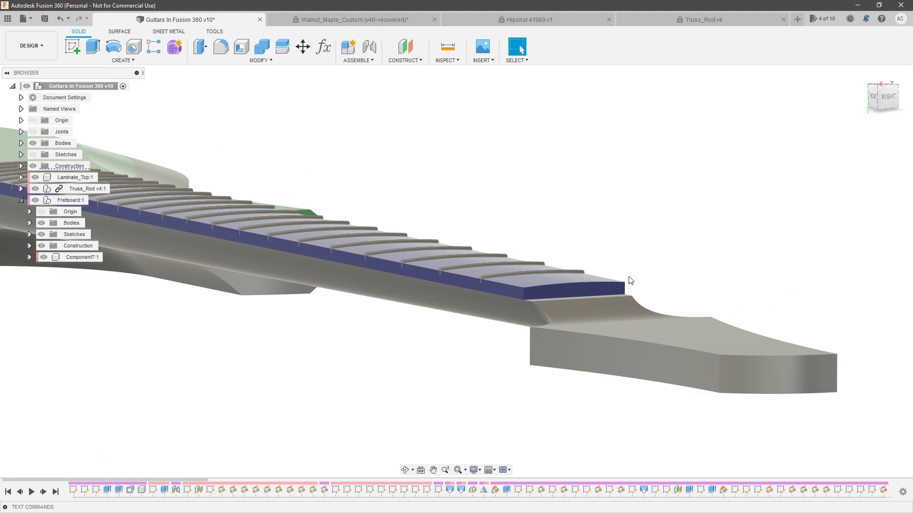
shift+middle_drag(645, 293, 618, 266)
scroll(505, 196, up, 5)
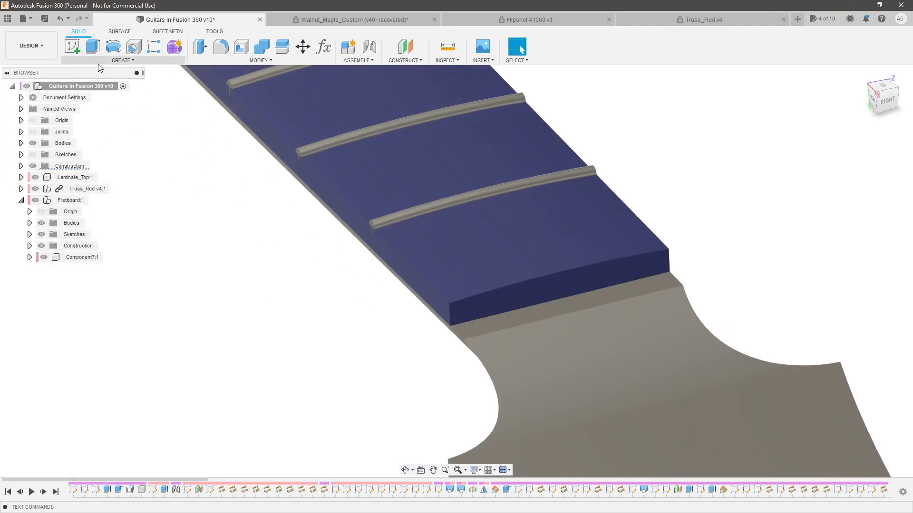
Create a new component named Nut in the guitar assembly
click(121, 61)
click(117, 72)
drag(810, 187, 728, 180)
text(Nut)
key(Return)
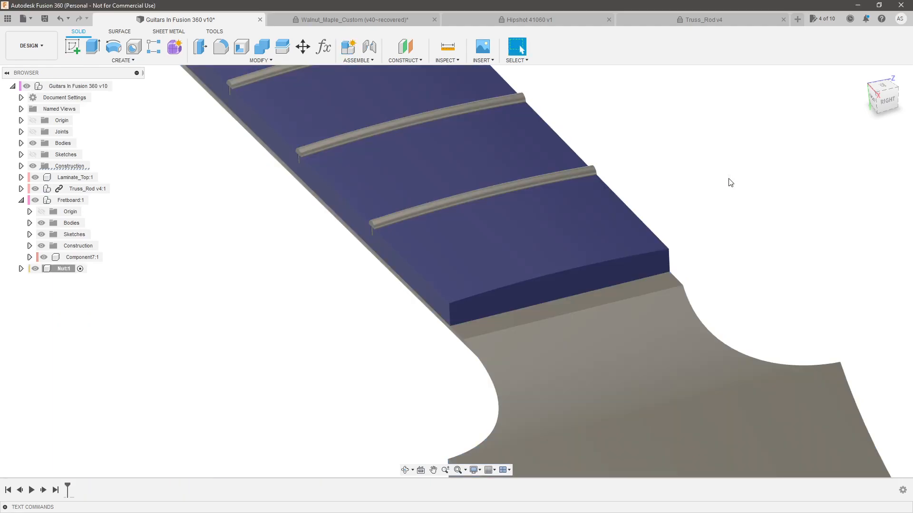
Examine the flat ledge between the fretboard's end and the headstock where the nut sits
scroll(440, 349, up, 2)
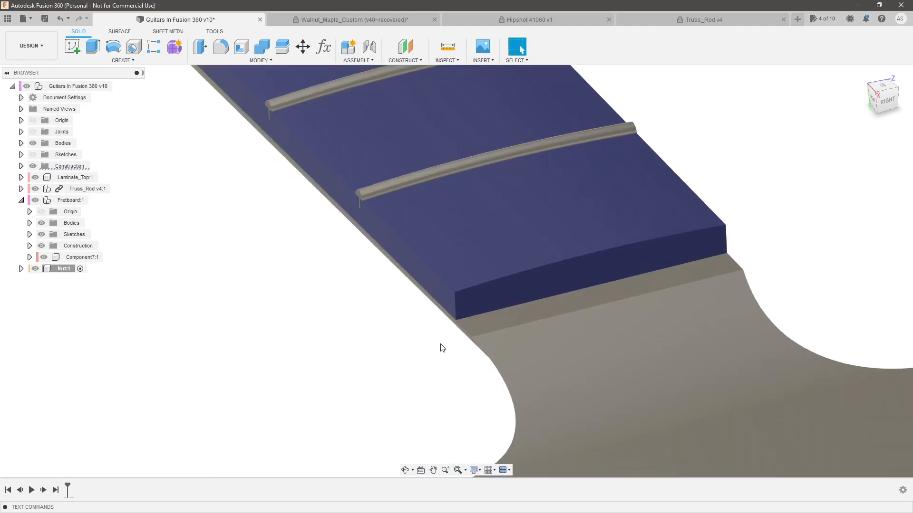
shift+middle_drag(462, 337, 498, 324)
scroll(504, 318, up, 3)
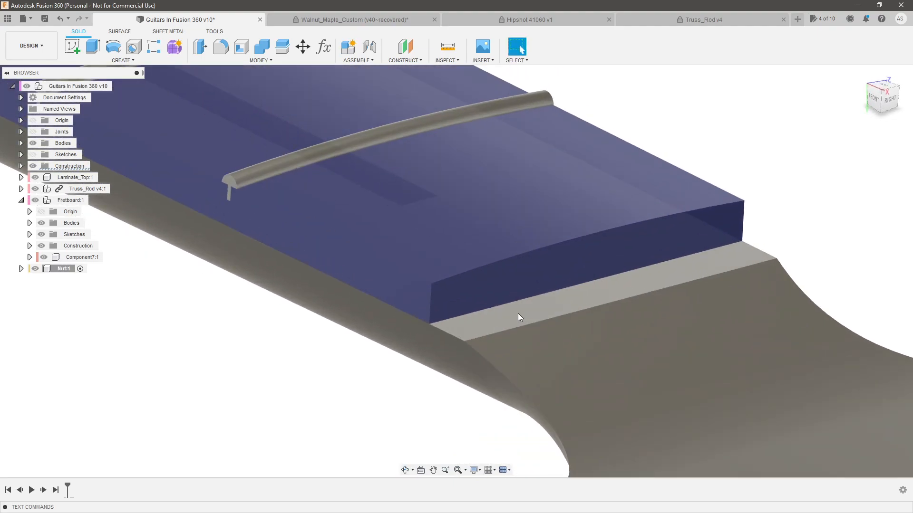
scroll(556, 308, down, 3)
mouse_move(580, 311)
shift+middle_down()
mouse_move(597, 308)
mouse_move(584, 298)
shift+middle_up()
scroll(532, 299, down, 4)
scroll(563, 299, up, 3)
click(523, 301)
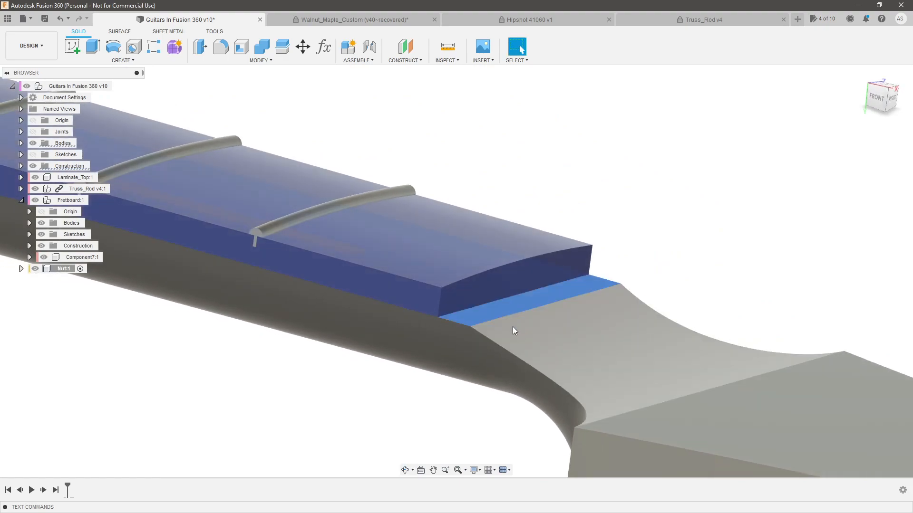
click(681, 287)
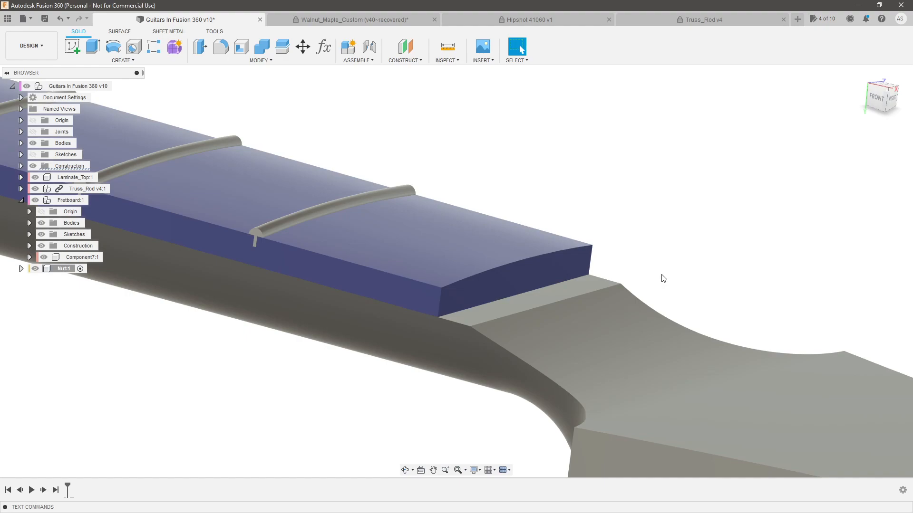
scroll(471, 324, up, 2)
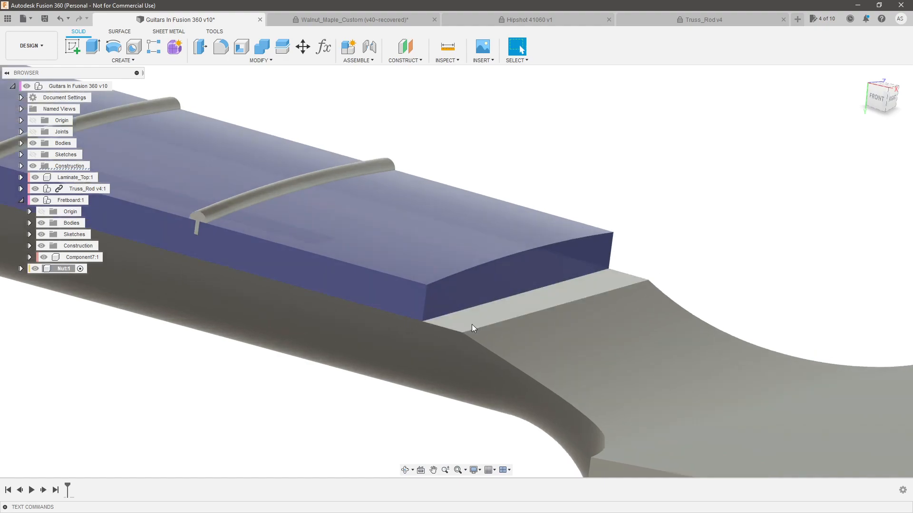
click(472, 318)
click(645, 208)
scroll(285, 166, down, 2)
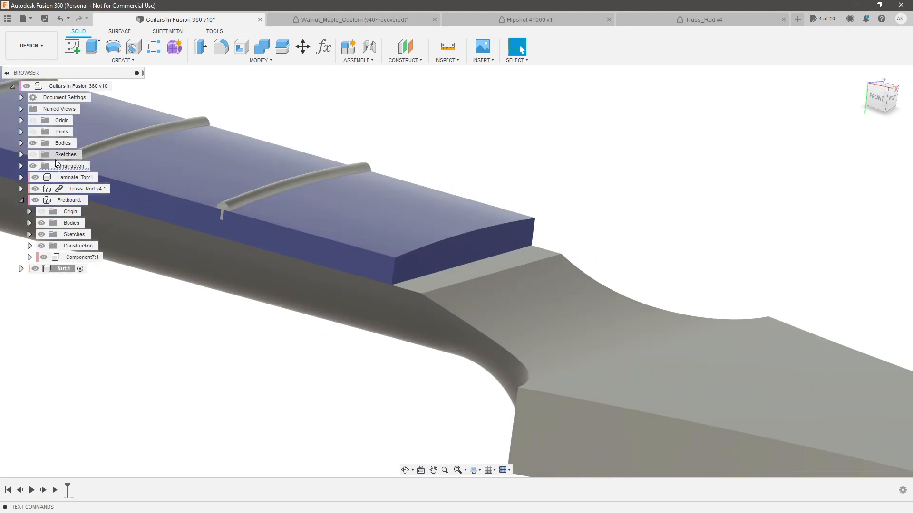
Show the guitar's top-level sketches over the nut ledge
click(33, 154)
mouse_move(529, 260)
shift+middle_down()
mouse_move(544, 265)
mouse_move(537, 282)
shift+middle_up()
click(527, 258)
mouse_move(642, 238)
shift+middle_down()
mouse_move(663, 208)
mouse_move(678, 204)
mouse_move(672, 216)
shift+middle_up()
key(q)
drag(466, 303, 467, 305)
click(880, 254)
click(841, 281)
mouse_move(441, 325)
shift+middle_down()
mouse_move(463, 290)
mouse_move(447, 311)
shift+middle_up()
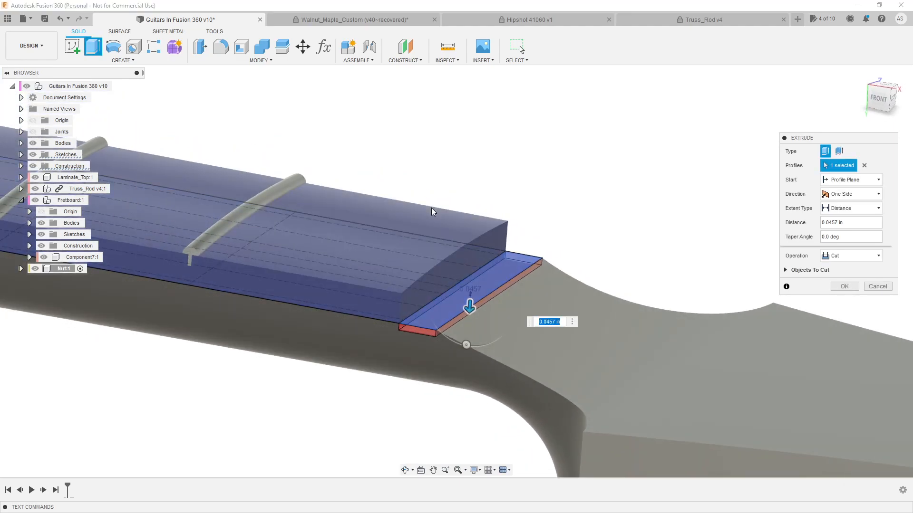
key(Return)
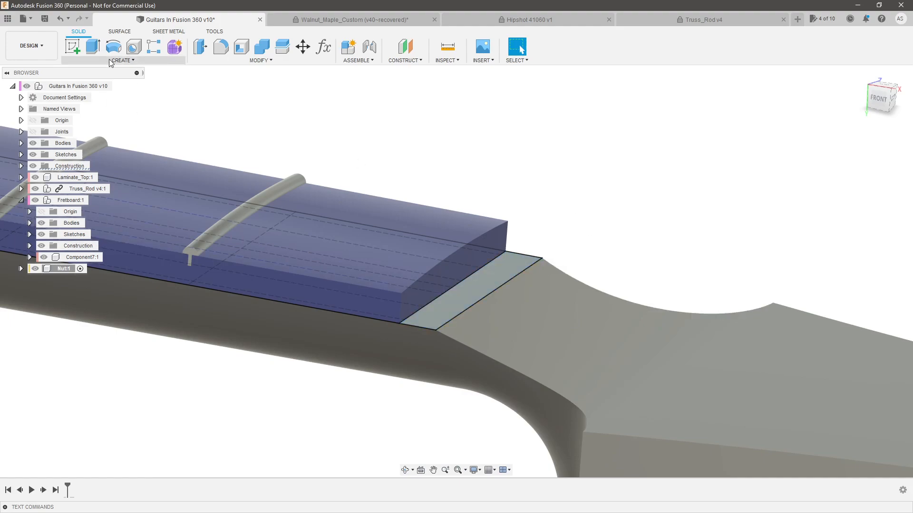
Extrude the nut ledge profile upward by -0.5 in as a new body
click(480, 275)
key(e)
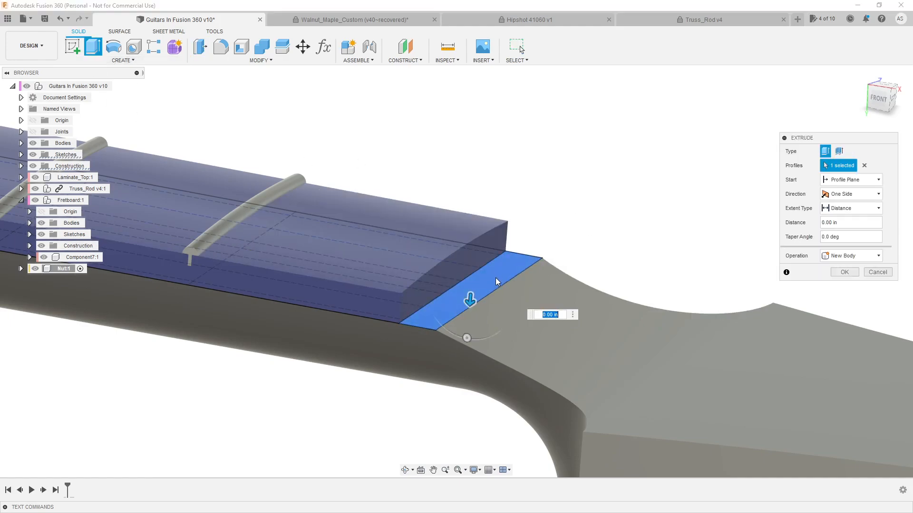
drag(468, 280, 470, 217)
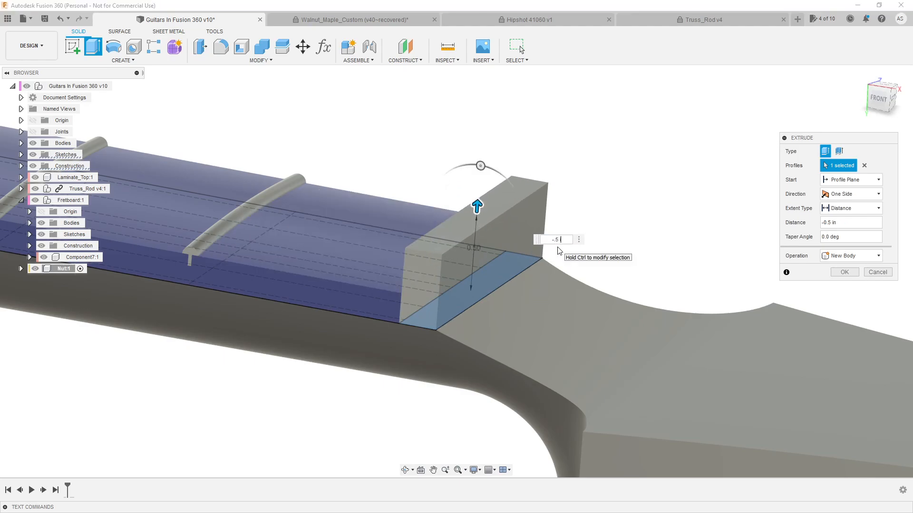
key(Return)
Start a sketch on the nut block's face that lies against the fretboard's end
shift+middle_drag(648, 244, 675, 218)
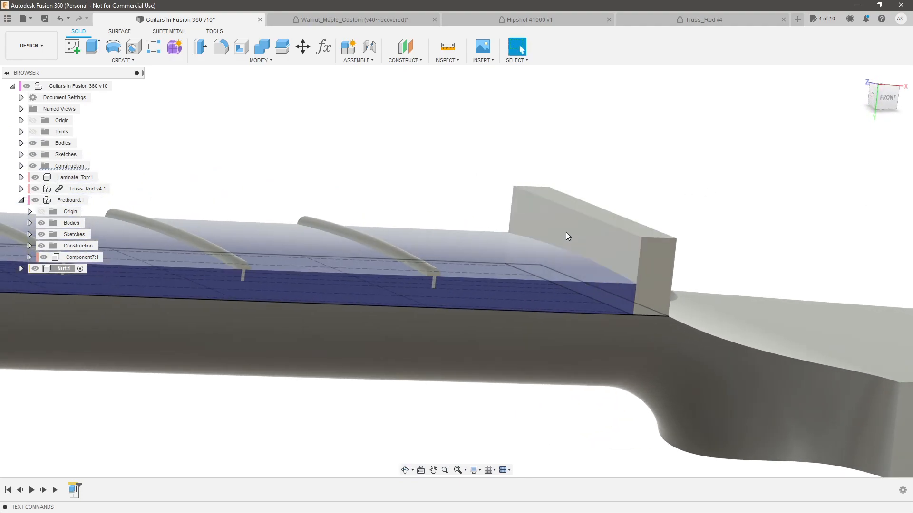
shift+middle_drag(588, 244, 700, 266)
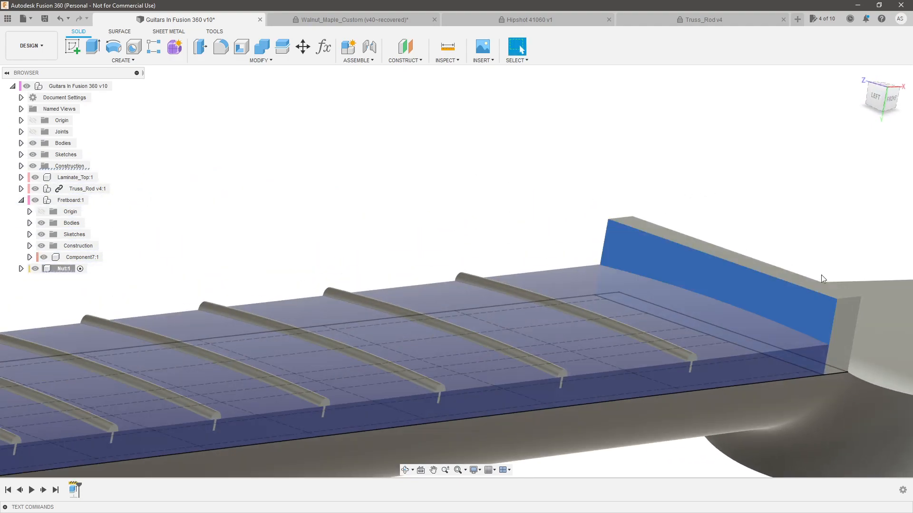
scroll(830, 276, down, 3)
middle_drag(830, 276, 693, 240)
scroll(693, 240, up, 3)
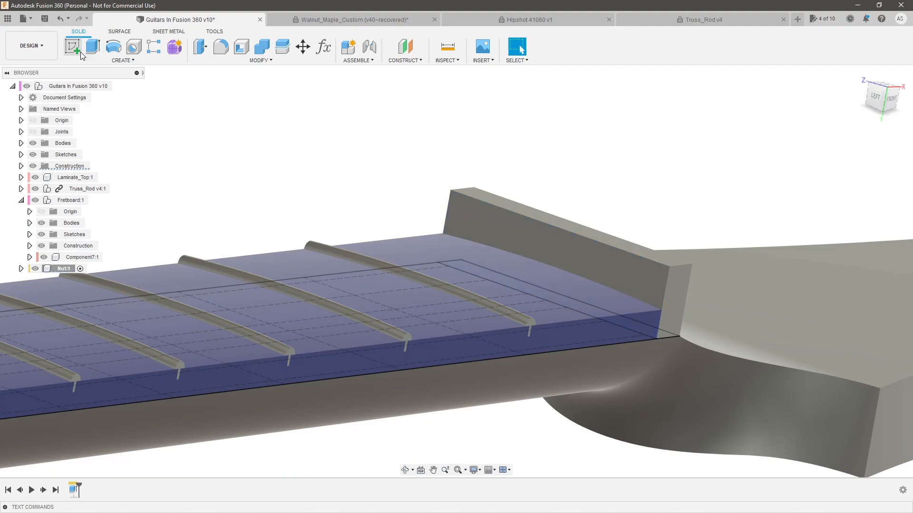
click(528, 229)
Examine from several sides how the nut block meets the fretboard's end and the neck's edge
mouse_move(501, 237)
shift+middle_down()
mouse_move(467, 260)
mouse_move(452, 247)
shift+middle_up()
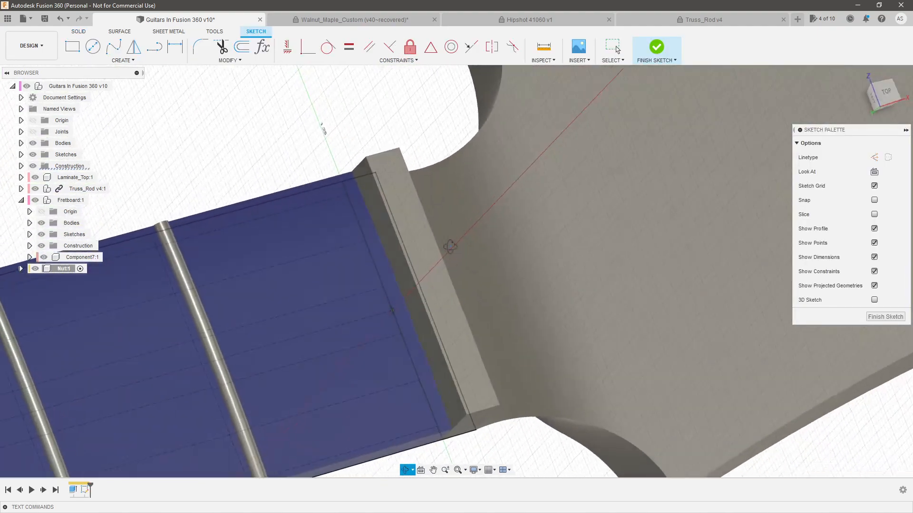
scroll(400, 325, down, 2)
scroll(393, 341, up, 2)
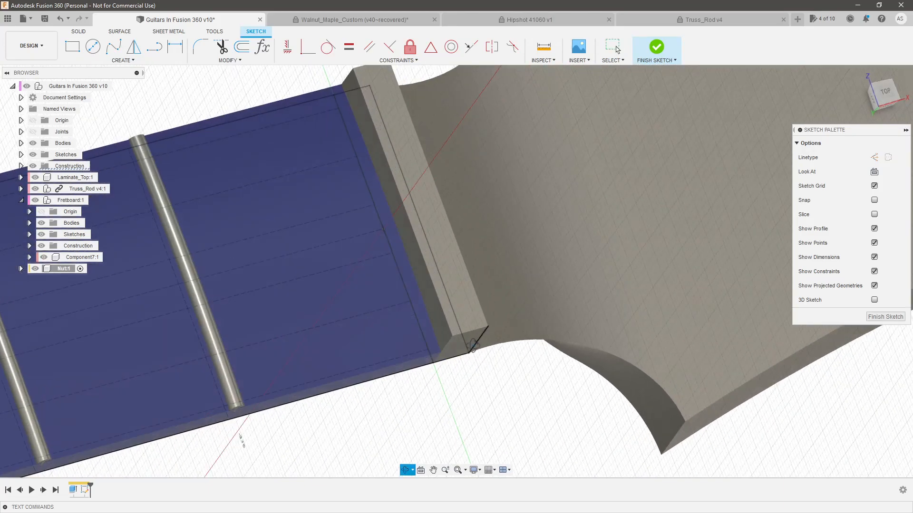
shift+middle_drag(492, 347, 417, 344)
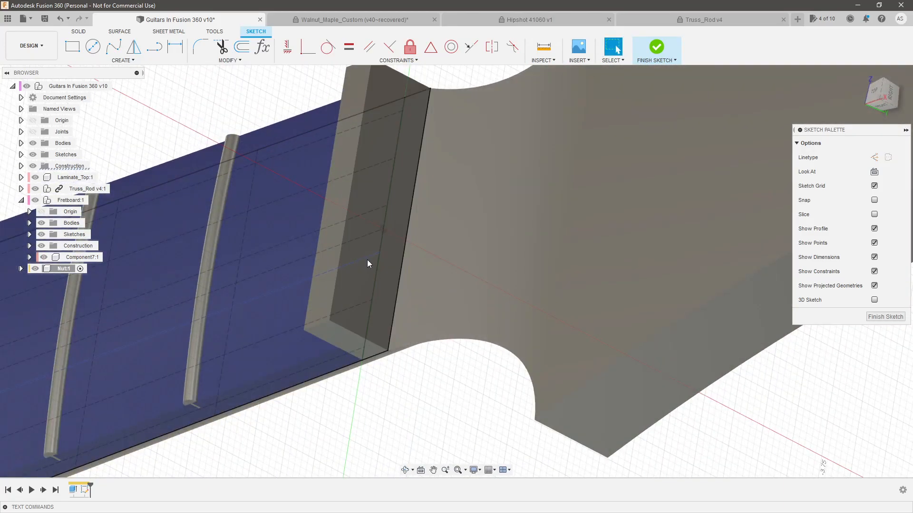
shift+middle_drag(172, 290, 348, 319)
scroll(366, 361, up, 2)
scroll(397, 333, up, 3)
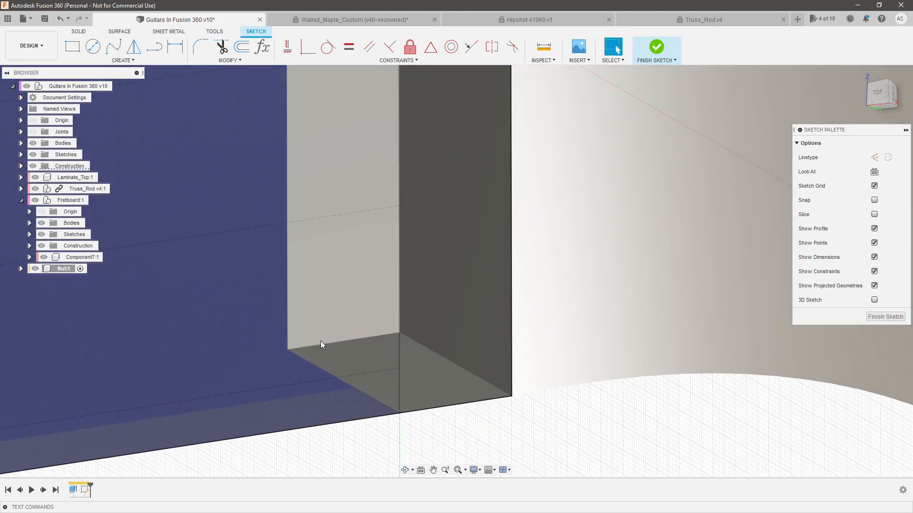
scroll(630, 338, down, 2)
shift+middle_drag(634, 339, 485, 230)
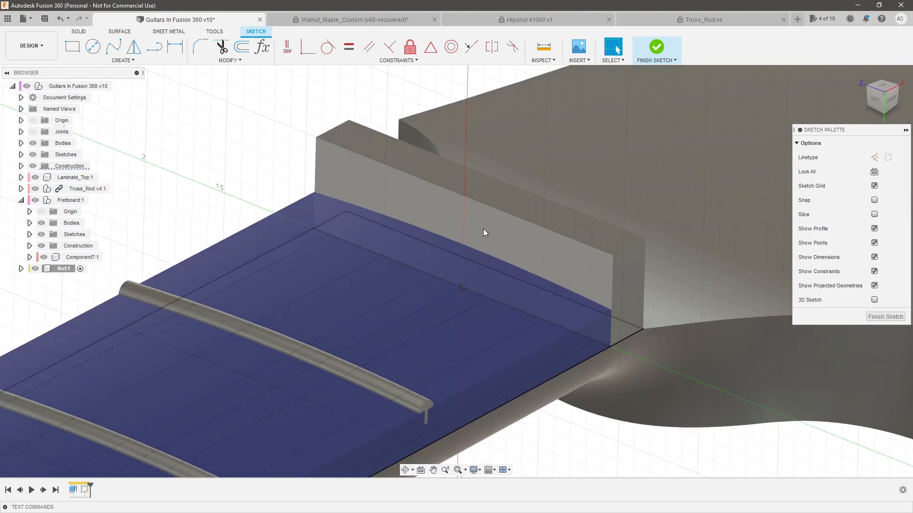
Project the curved top edge of the fretboard's end into the nut sketch and hide the Fretboard component
click(469, 251)
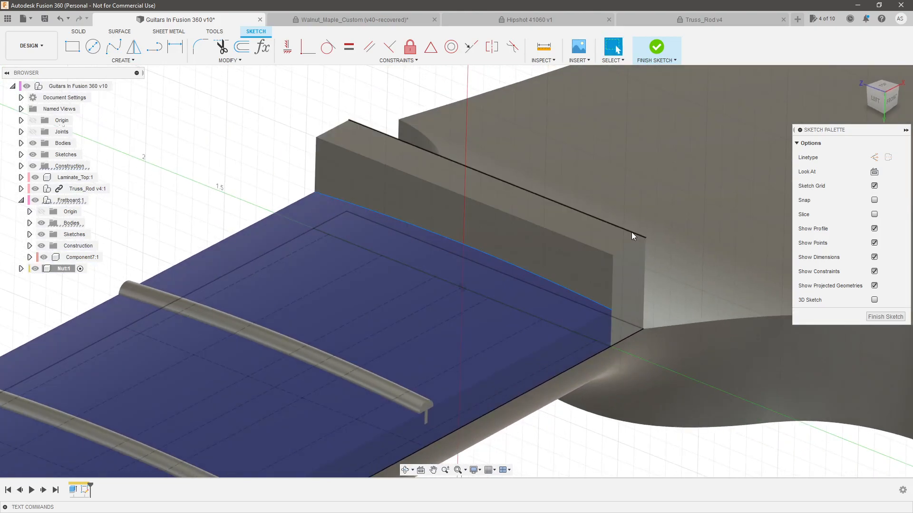
key(p)
key(Return)
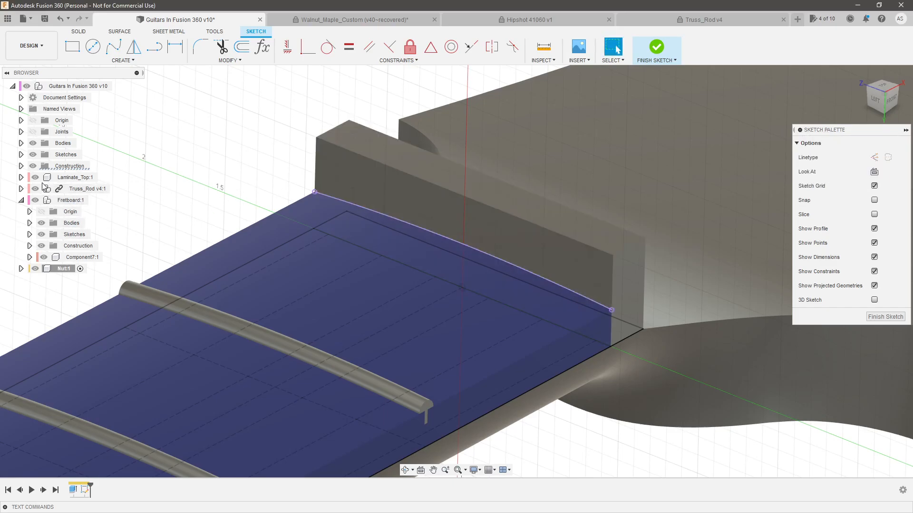
click(35, 200)
shift+middle_drag(259, 195, 275, 179)
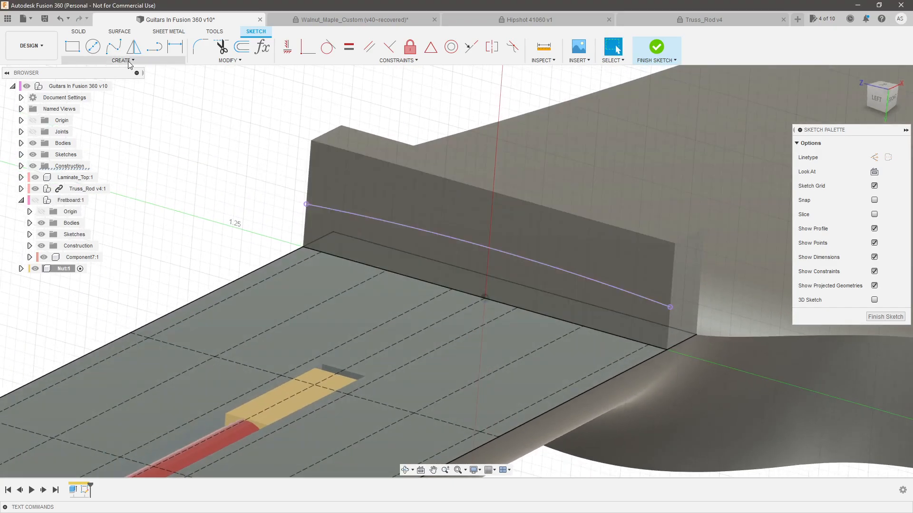
Start an offset of the projected fretboard curve, placing the copy about 0.10 in above it
click(360, 215)
key(o)
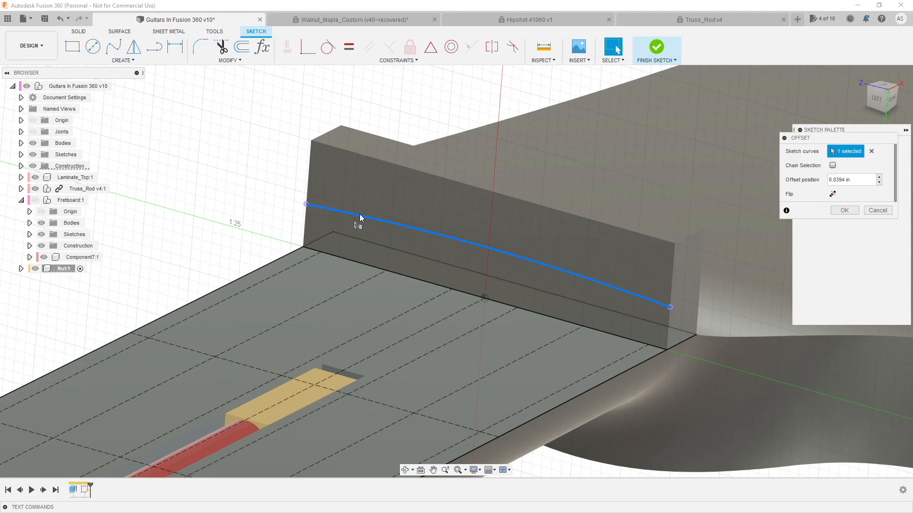
drag(359, 206, 360, 193)
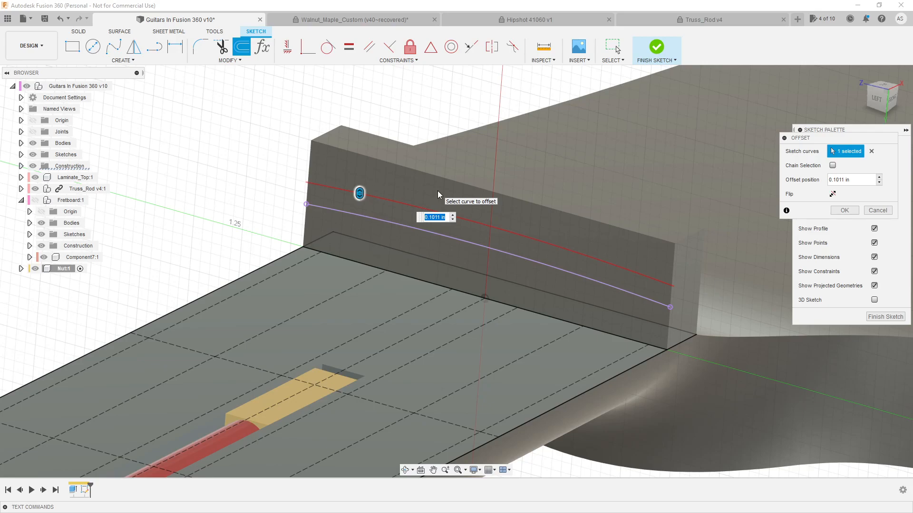
Check the crown height of the Wide/Highest fretwire on the StewMac web page and return to the Fusion 360 sketch
key(alt+Tab)
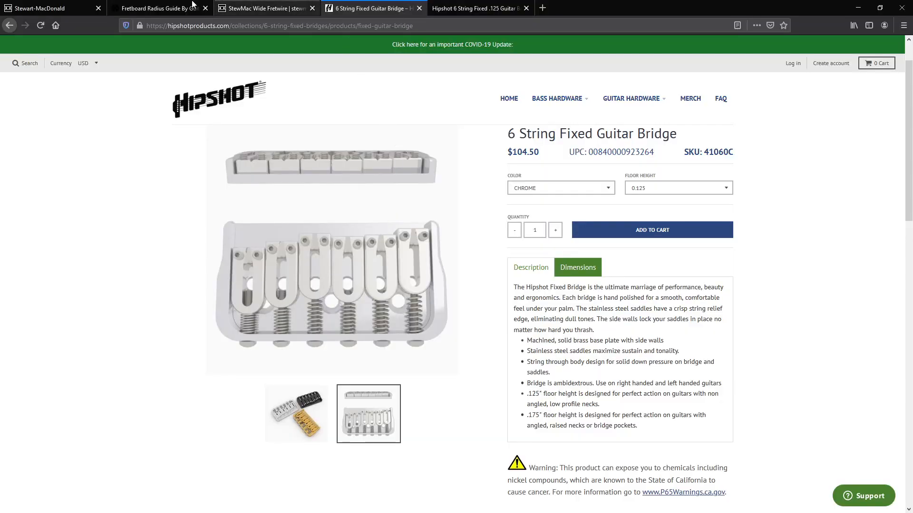
click(188, 14)
click(228, 9)
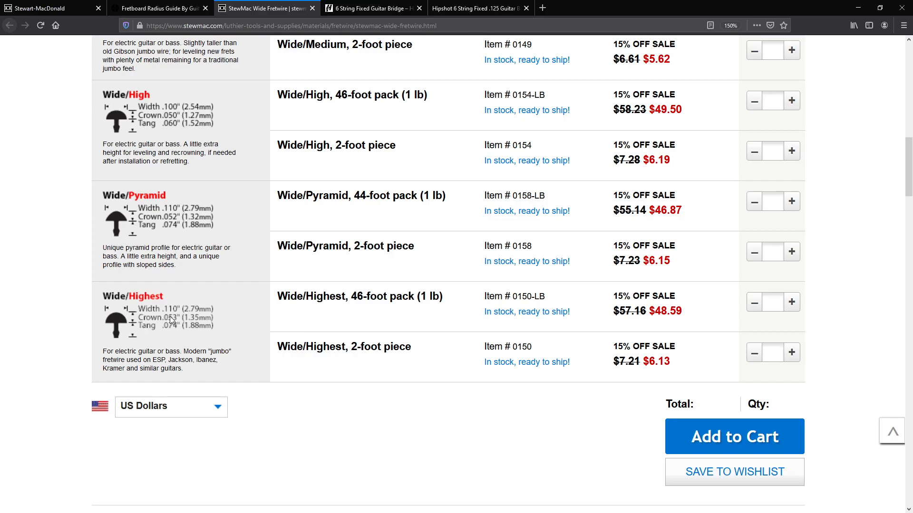
key(alt+Tab)
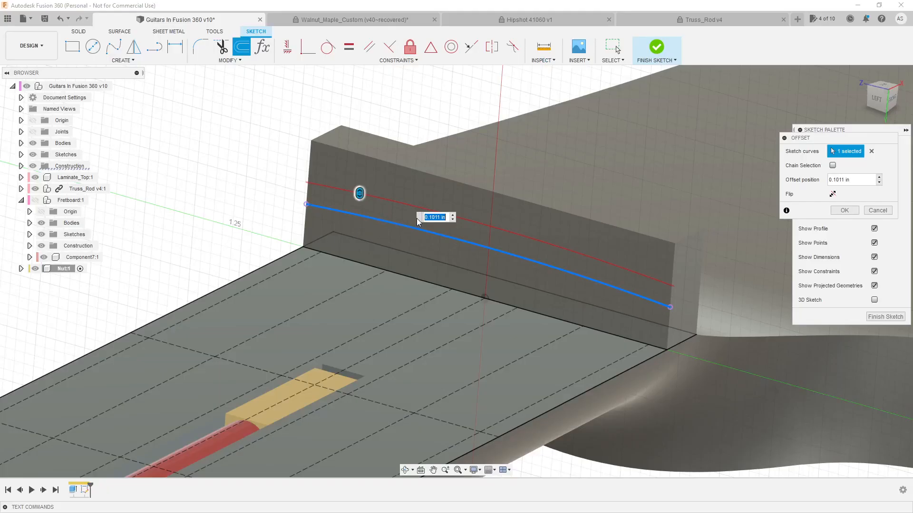
Set the curve's offset distance to 0.0625 in and complete the offset
text(.0625)
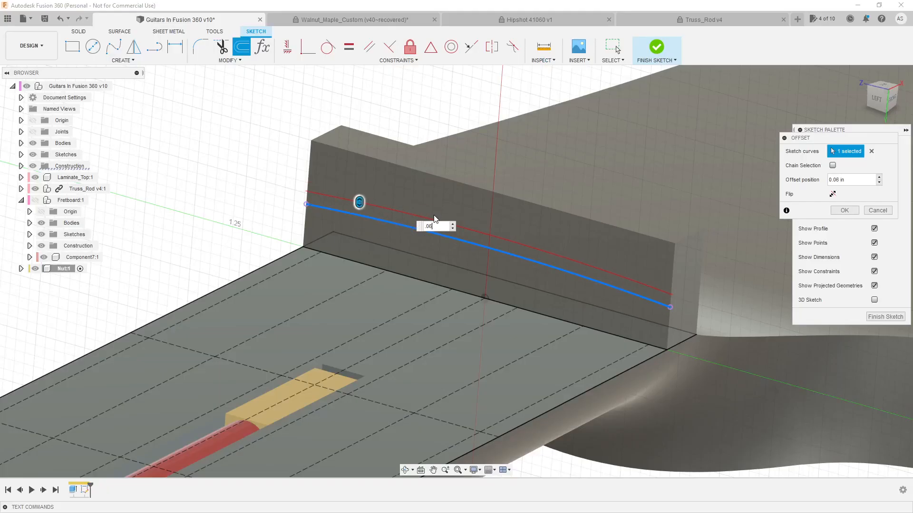
key(Return)
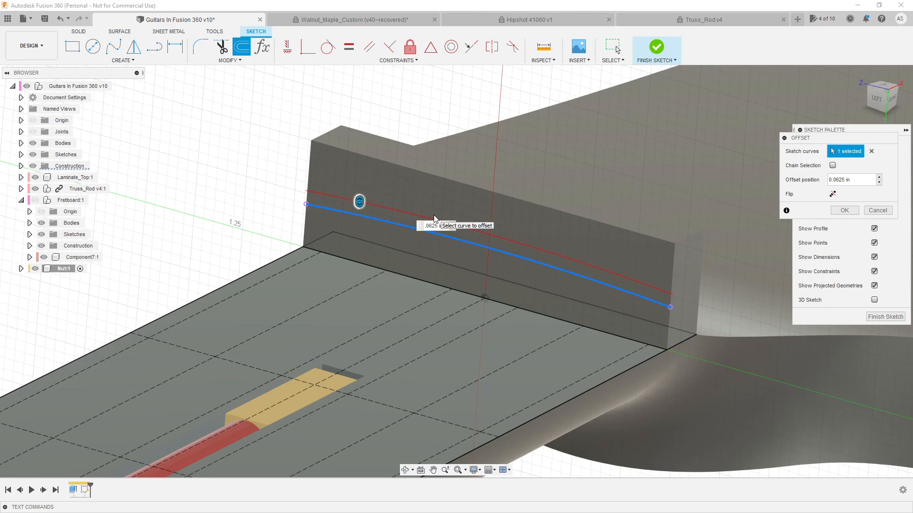
shift+middle_drag(572, 263, 566, 262)
key(Return)
Draw three connected lines between the offset curve's ends, enclosing the upper part of the nut block
scroll(512, 202, up, 2)
click(154, 46)
scroll(280, 187, up, 2)
click(279, 189)
click(266, 76)
scroll(268, 94, down, 3)
click(663, 164)
click(603, 239)
key(Escape)
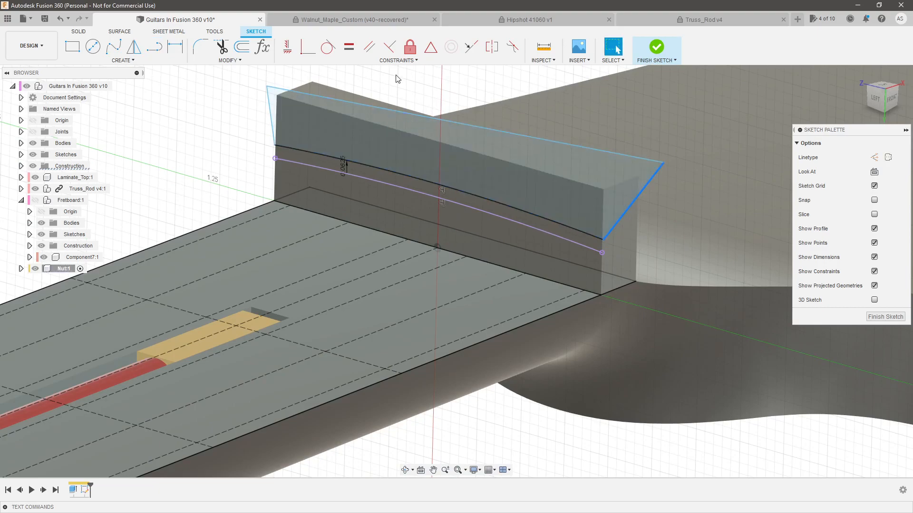
Constrain the two side lines of the enclosing outline to be vertical
click(287, 46)
click(271, 113)
key(Escape)
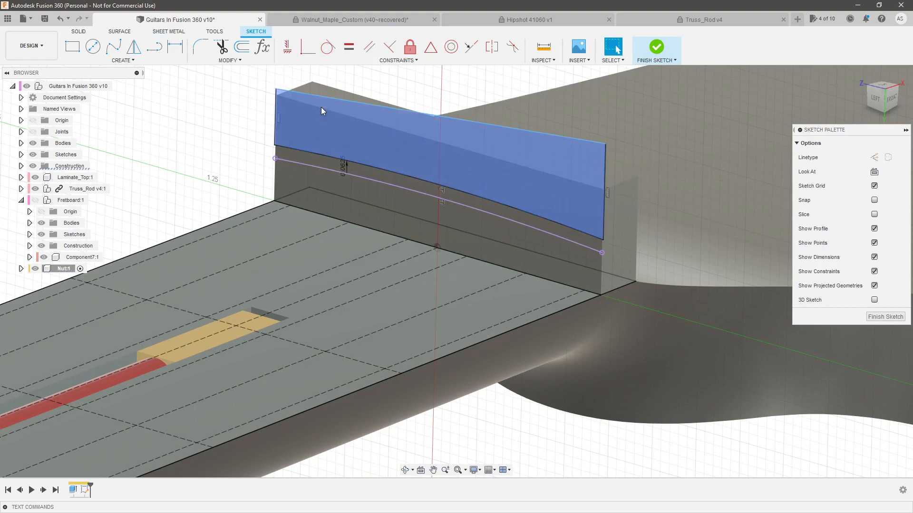
Constrain the outline's upper line to the midpoint of the nut block's top edge and make it horizontal
click(337, 99)
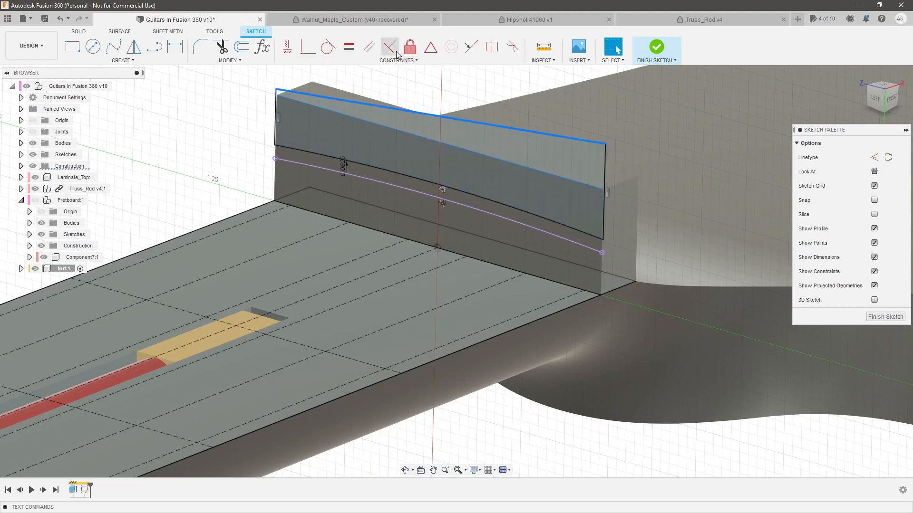
click(431, 47)
click(440, 112)
key(Escape)
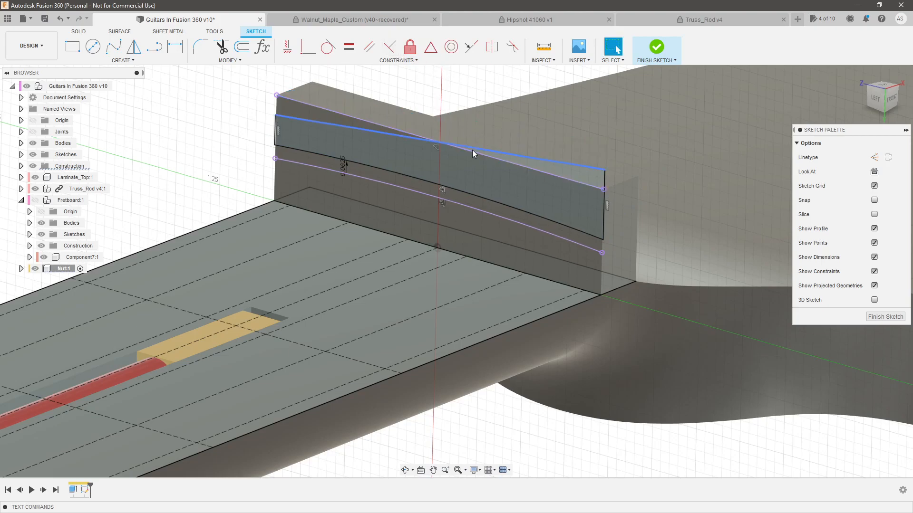
click(473, 148)
click(291, 51)
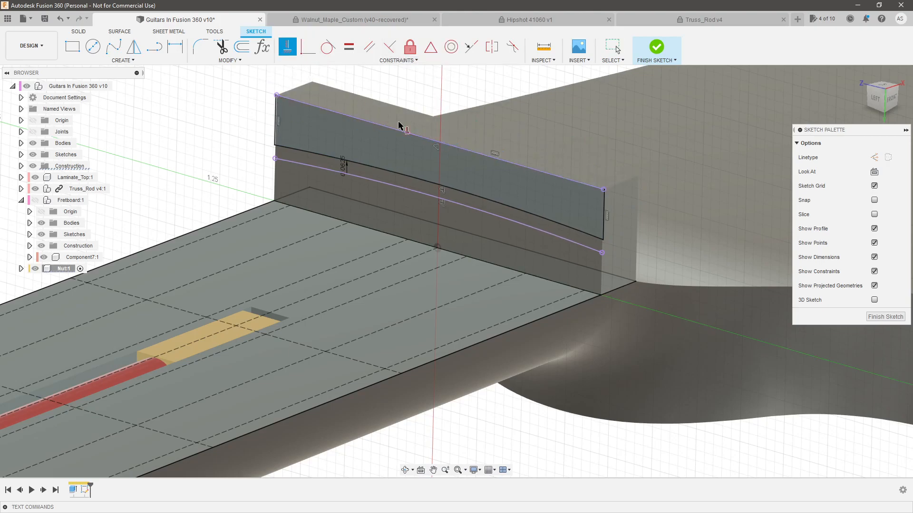
Extrude the enclosed upper profile as a cut through the nut block, using a To Object extent
click(553, 196)
key(e)
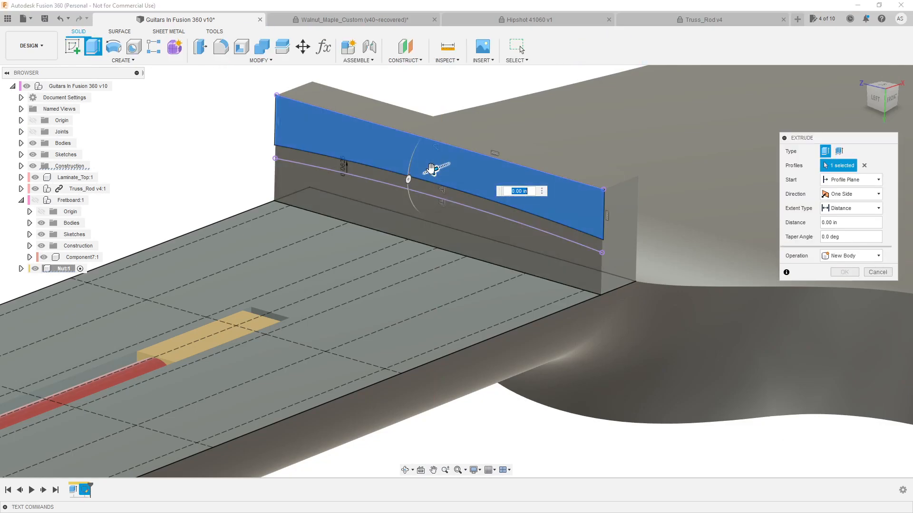
drag(434, 170, 537, 135)
click(842, 209)
click(842, 232)
shift+middle_drag(727, 209, 600, 234)
click(357, 160)
click(848, 316)
Make the hidden fretboard component visible beside the finished nut
scroll(559, 333, down, 4)
scroll(528, 357, down, 3)
shift+middle_drag(528, 357, 554, 351)
click(35, 200)
Examine the nut's height and fit against the frets and fretboard from the front and other angles
shift+middle_drag(417, 240, 407, 236)
click(885, 99)
scroll(310, 301, up, 4)
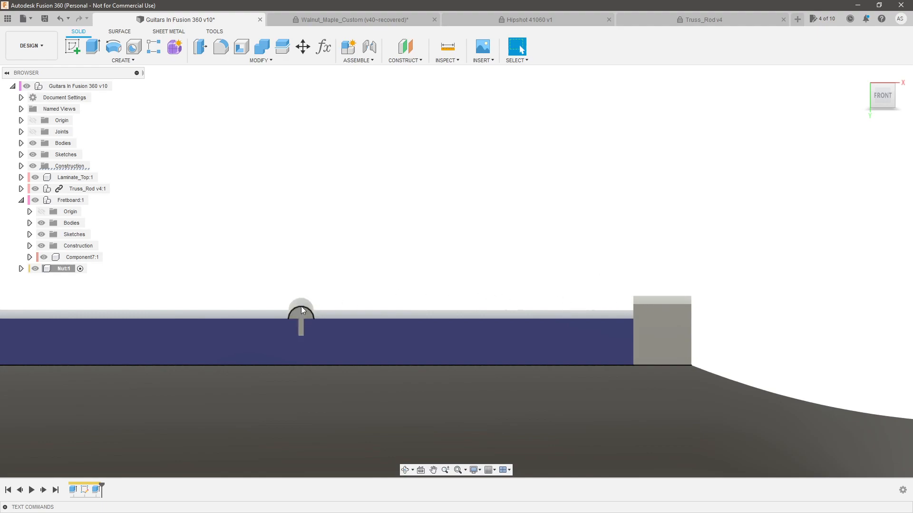
scroll(452, 257, down, 2)
shift+middle_drag(460, 256, 570, 175)
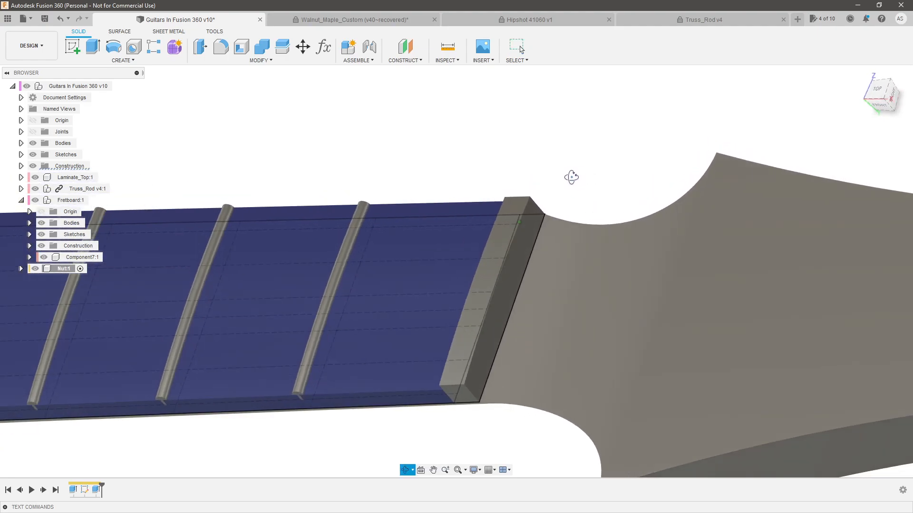
scroll(471, 352, up, 3)
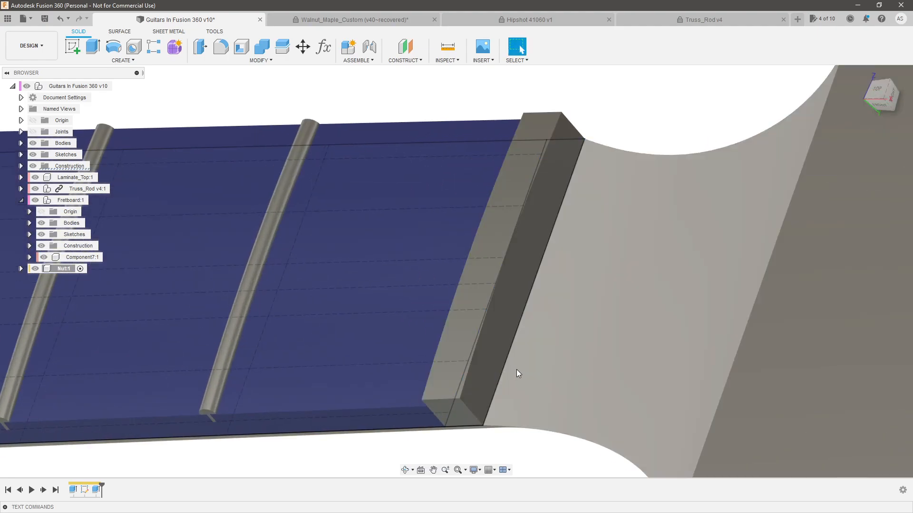
scroll(463, 359, down, 3)
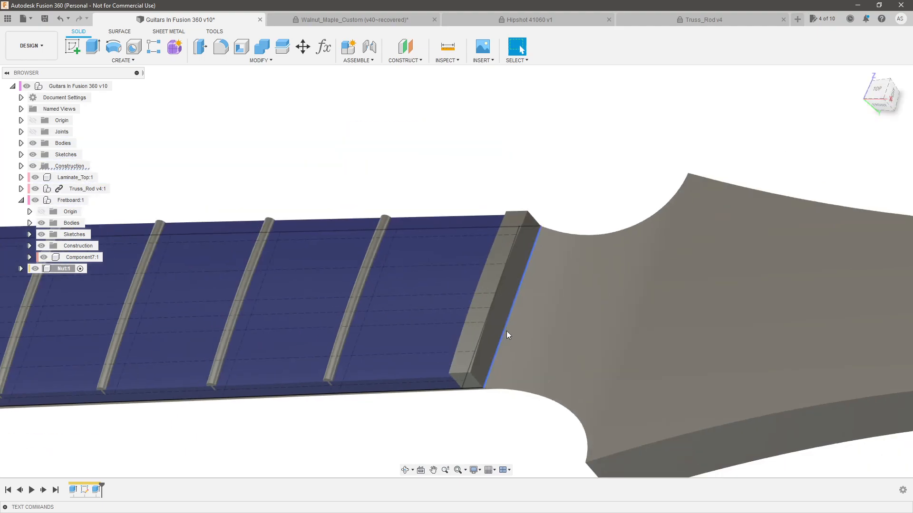
scroll(479, 349, up, 4)
scroll(581, 321, down, 4)
shift+middle_drag(555, 394, 581, 396)
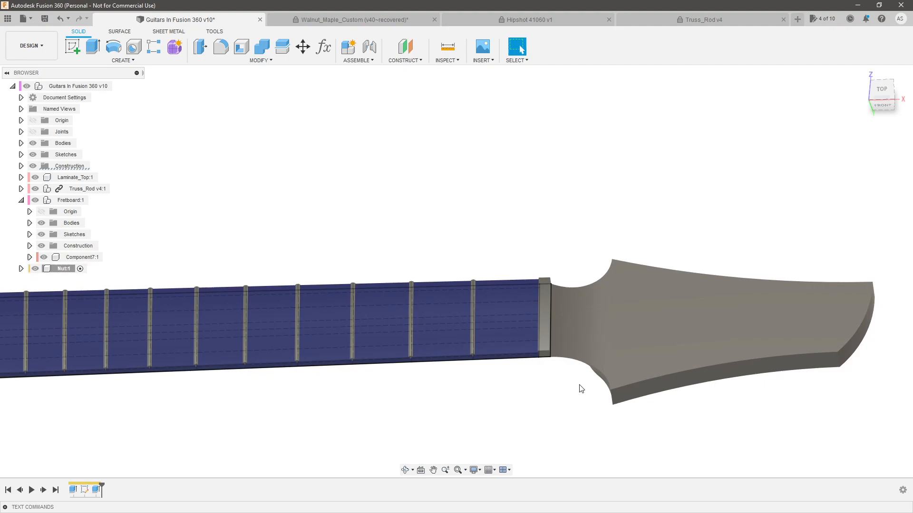
scroll(581, 389, down, 5)
scroll(584, 405, up, 6)
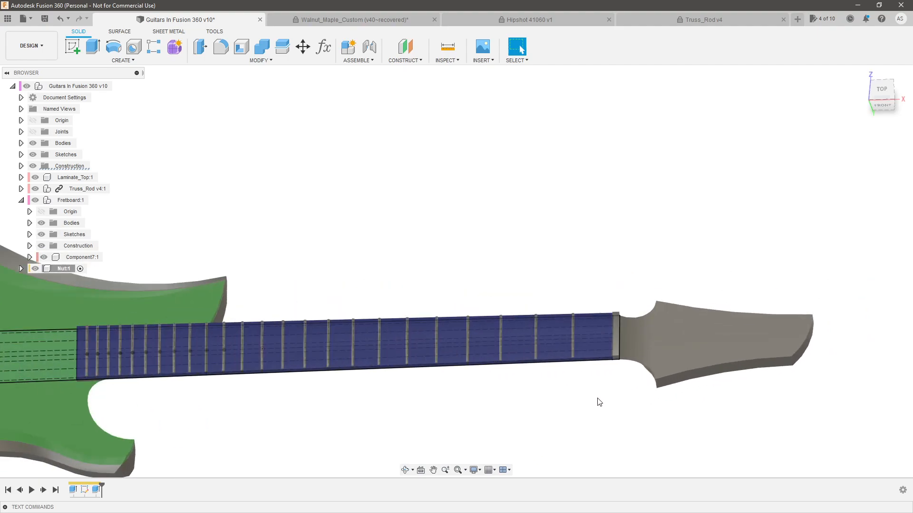
shift+middle_drag(609, 334, 587, 300)
scroll(634, 350, down, 10)
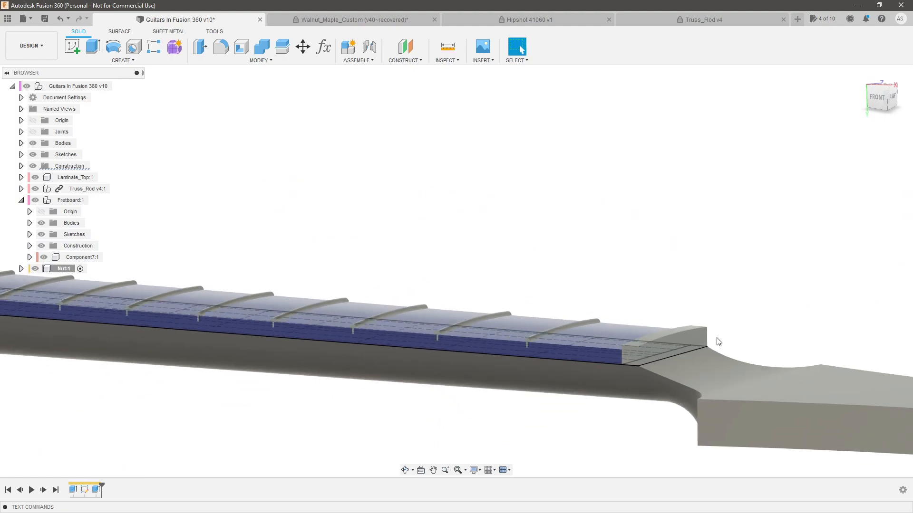
shift+middle_drag(304, 230, 449, 316)
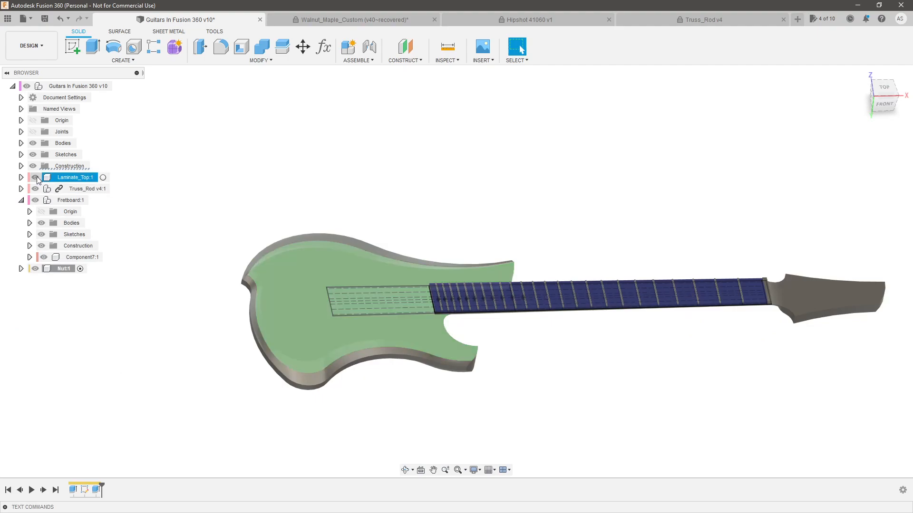
Hide the design's top-level sketches and examine the neck, frets and nut without them
click(32, 155)
scroll(716, 317, up, 4)
mouse_move(718, 320)
shift+middle_down()
mouse_move(763, 386)
mouse_move(713, 334)
shift+middle_up()
scroll(492, 276, down, 3)
scroll(492, 276, up, 3)
scroll(373, 270, down, 2)
scroll(415, 275, up, 3)
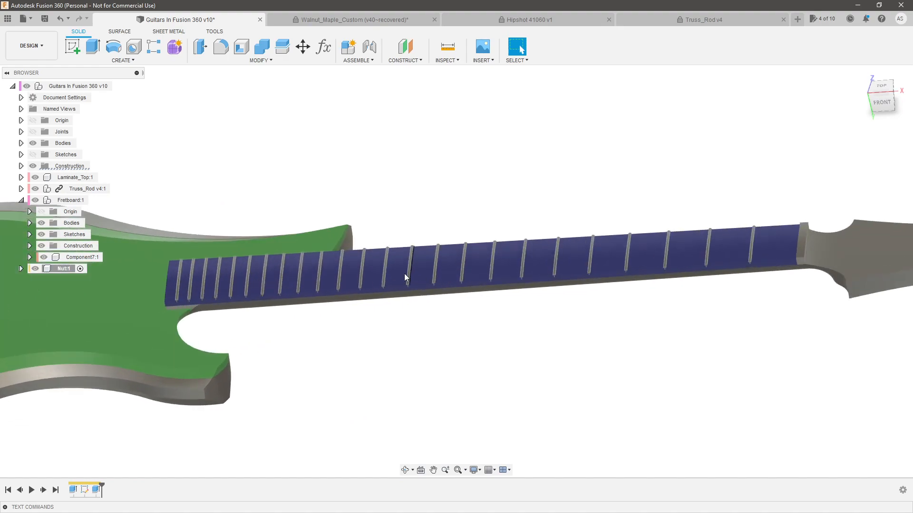
scroll(626, 272, up, 4)
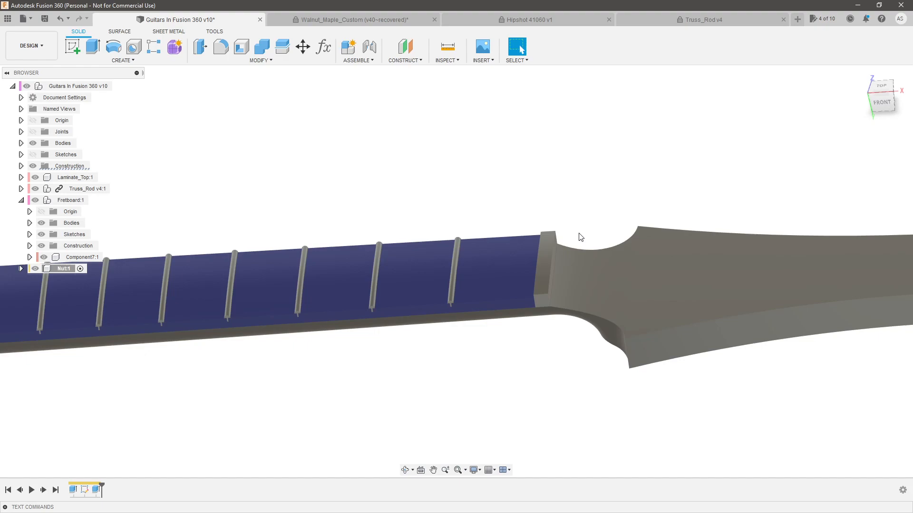
Search the appearance library for "paint" and apply Paint - Enamel Glossy (Red) to the nut
key(a)
click(783, 279)
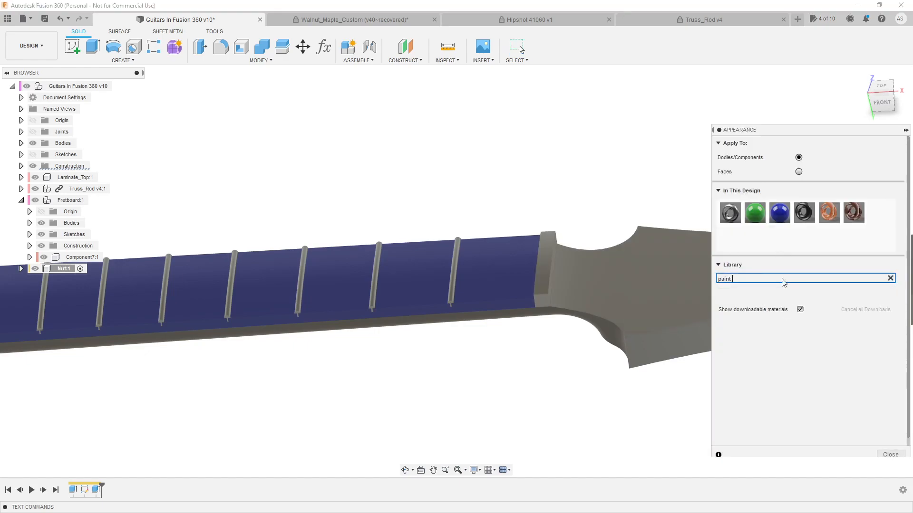
scroll(790, 390, down, 3)
scroll(775, 372, up, 1)
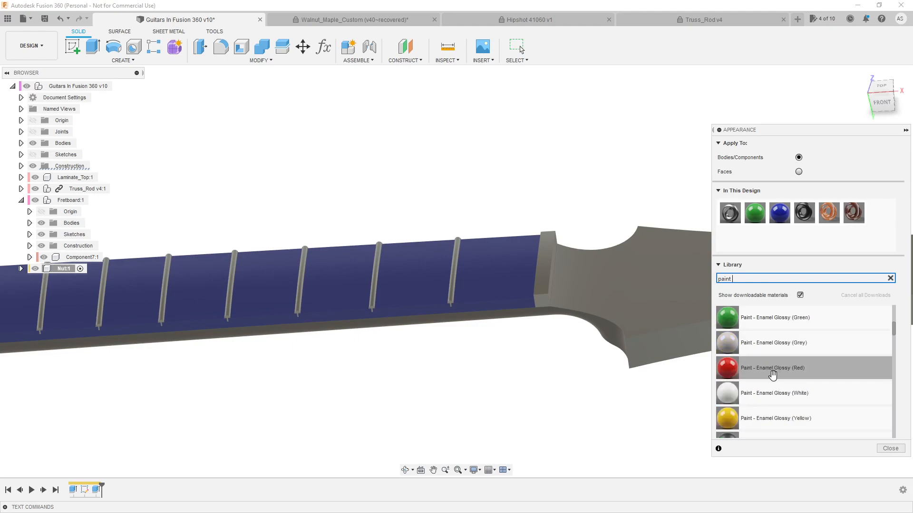
drag(729, 370, 552, 285)
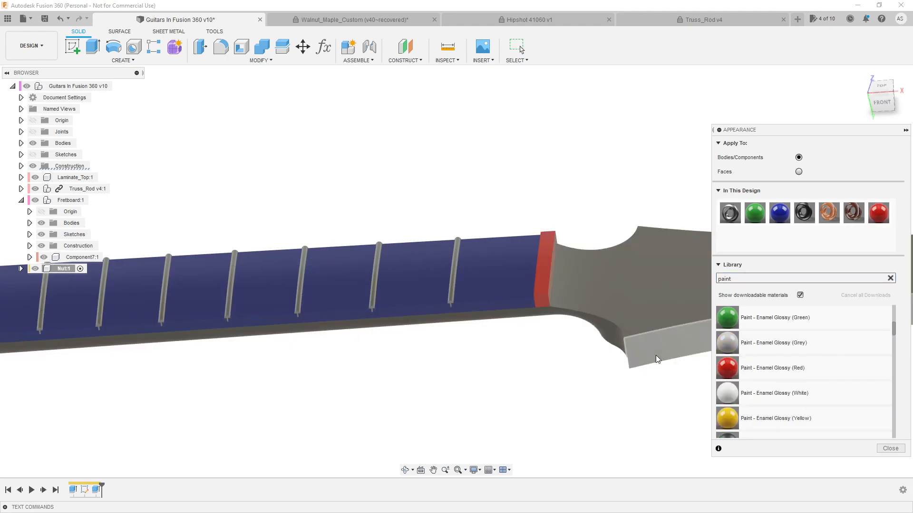
click(890, 449)
Look over the whole guitar and turn the design's top-level sketches back on
scroll(591, 350, down, 5)
shift+middle_drag(591, 351, 523, 349)
scroll(528, 350, down, 2)
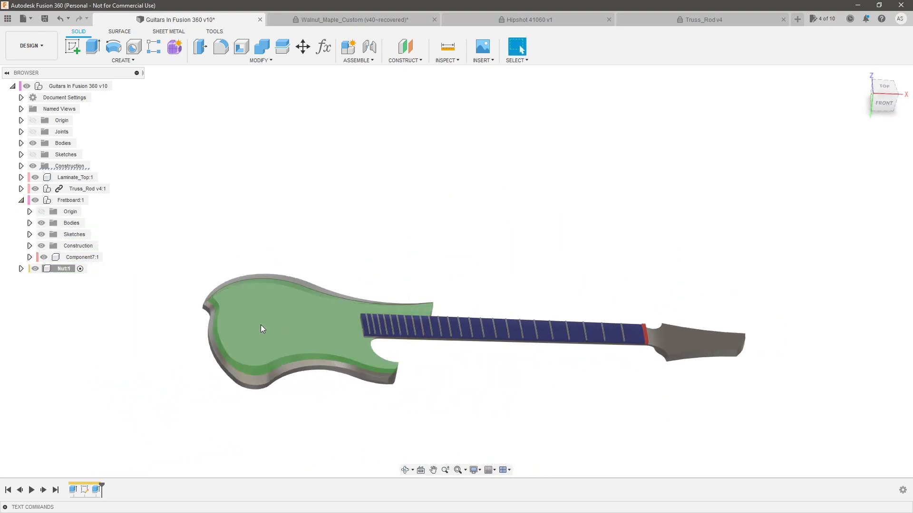
scroll(262, 325, up, 4)
shift+middle_drag(337, 195, 328, 195)
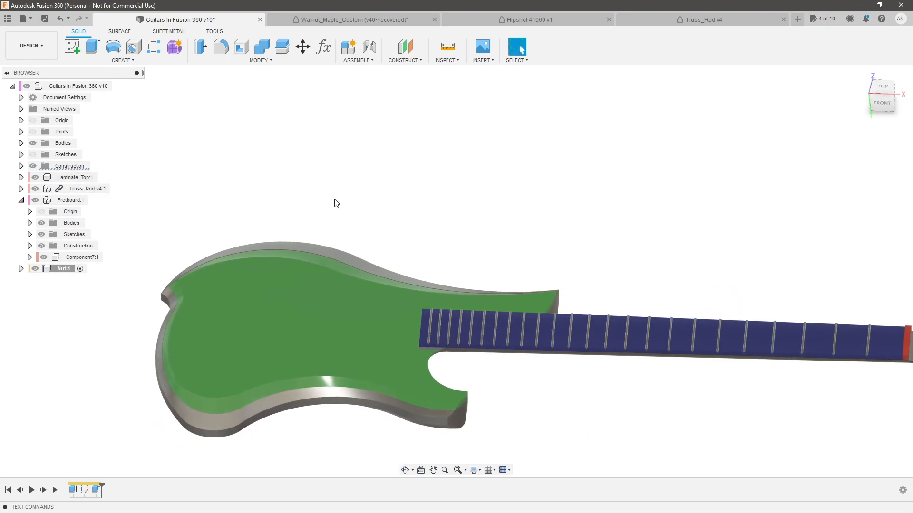
click(33, 155)
scroll(417, 222, down, 1)
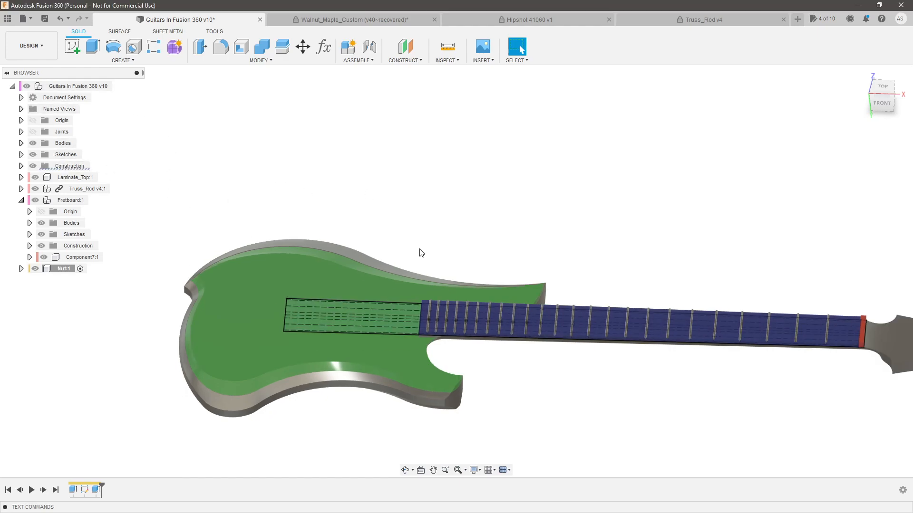
Switch to the browser and check the floor-height options on Hipshot's 6 String Fixed Guitar Bridge page
key(alt+Tab)
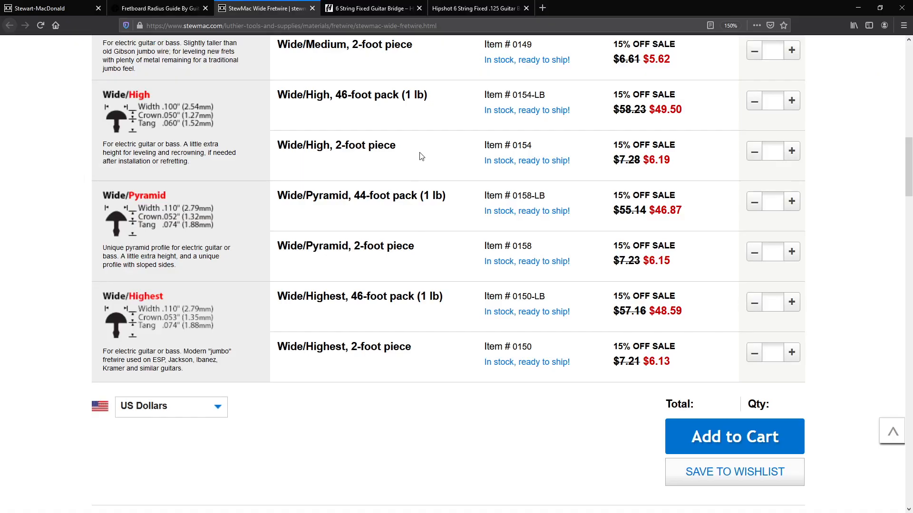
key(ctrl+Tab)
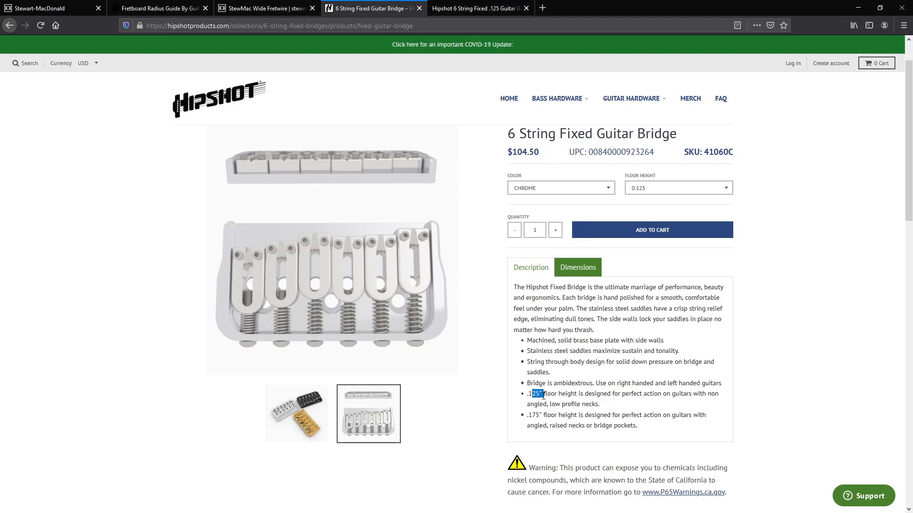
drag(545, 395, 555, 415)
Examine the GrabCAD model page for the Hipshot 6 String Fixed .125 Guitar Bridge (41060)
click(470, 8)
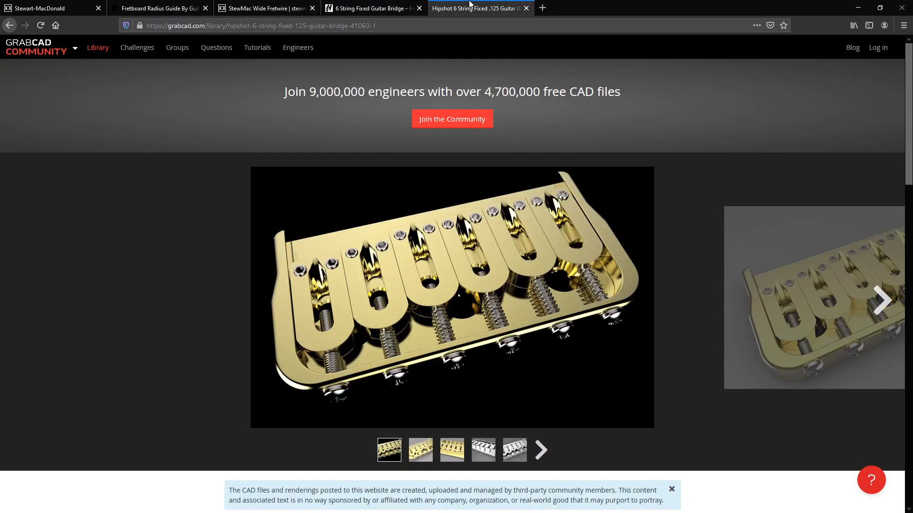
scroll(187, 133, down, 4)
scroll(192, 235, up, 3)
scroll(287, 233, up, 1)
scroll(237, 268, down, 5)
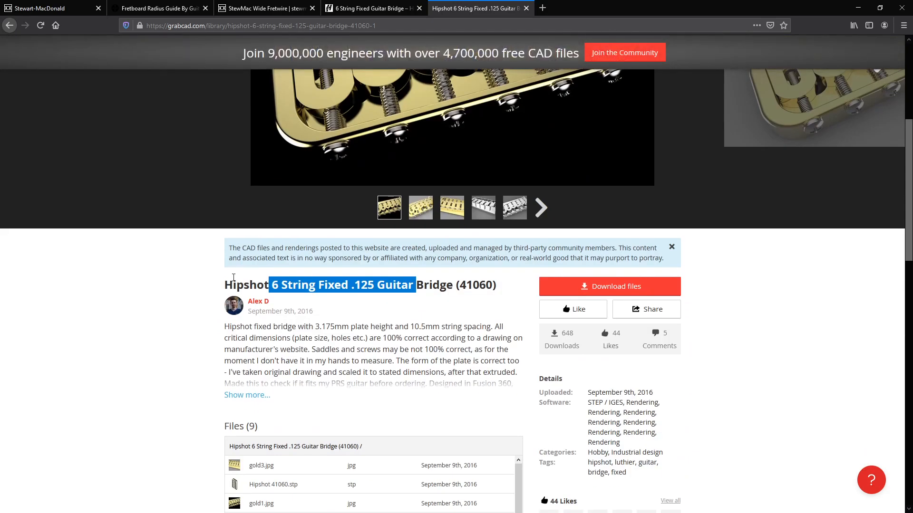
click(287, 290)
scroll(286, 291, up, 2)
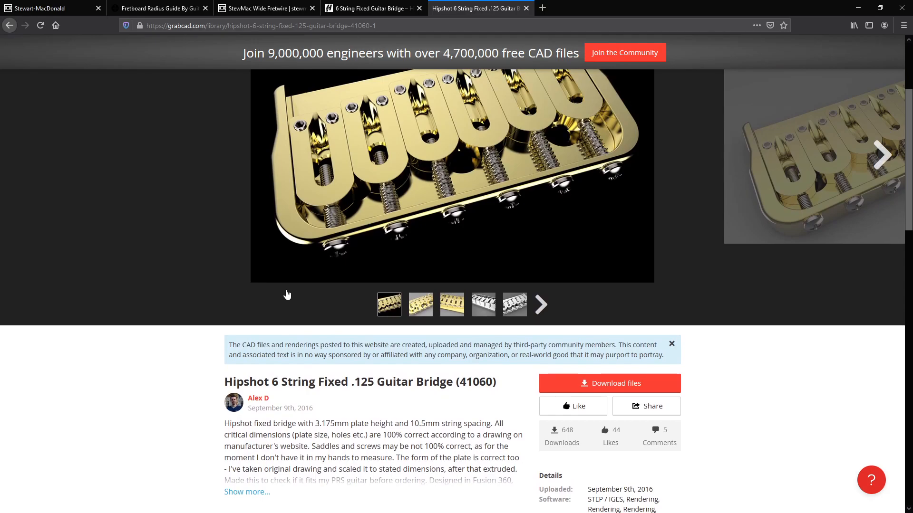
scroll(287, 294, up, 1)
scroll(590, 363, down, 2)
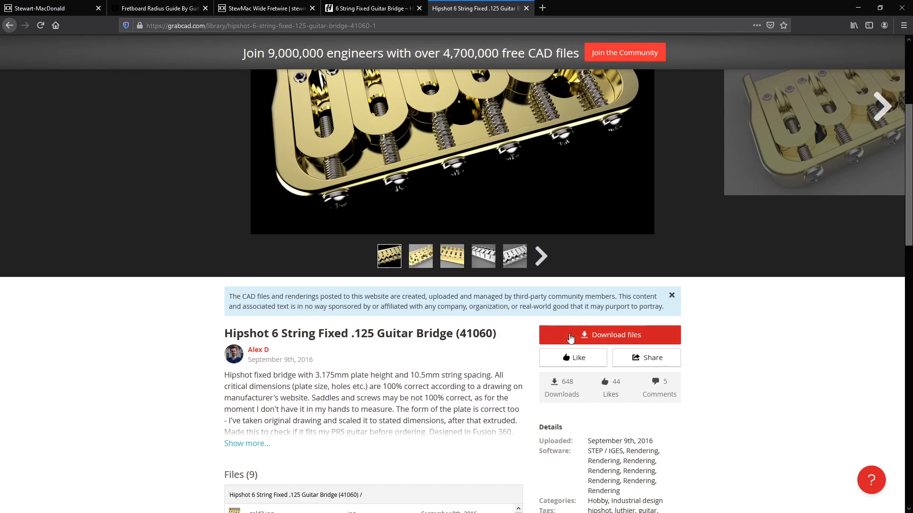
scroll(407, 378, up, 1)
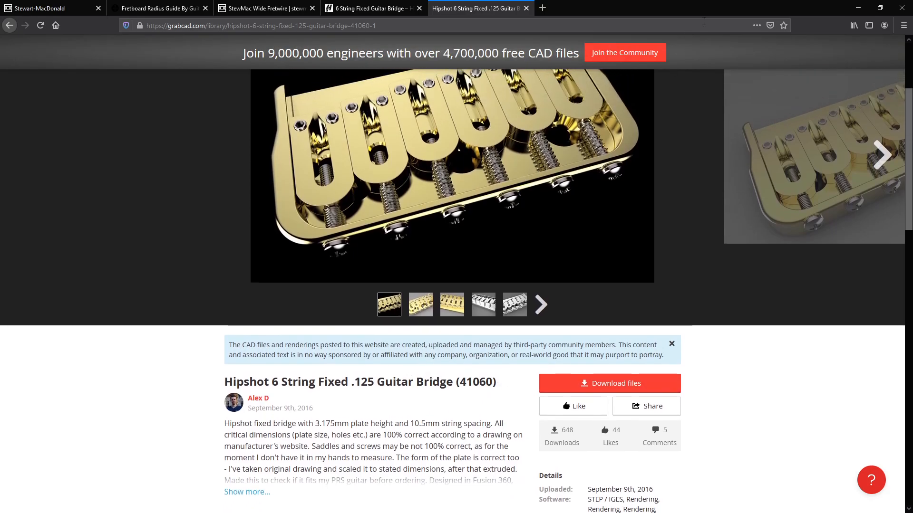
Return to Fusion 360 and insert the Hipshot 41060 bridge from the //AK-Guitar project into the design
click(861, 5)
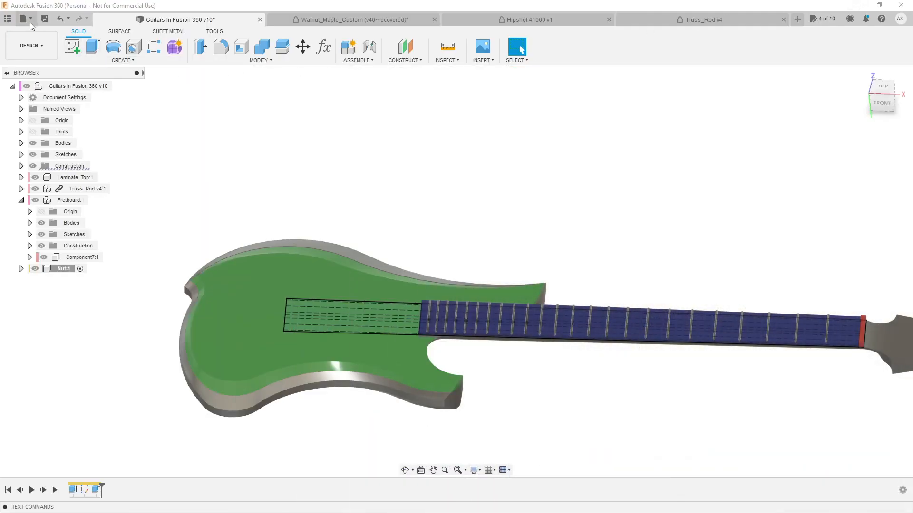
click(8, 18)
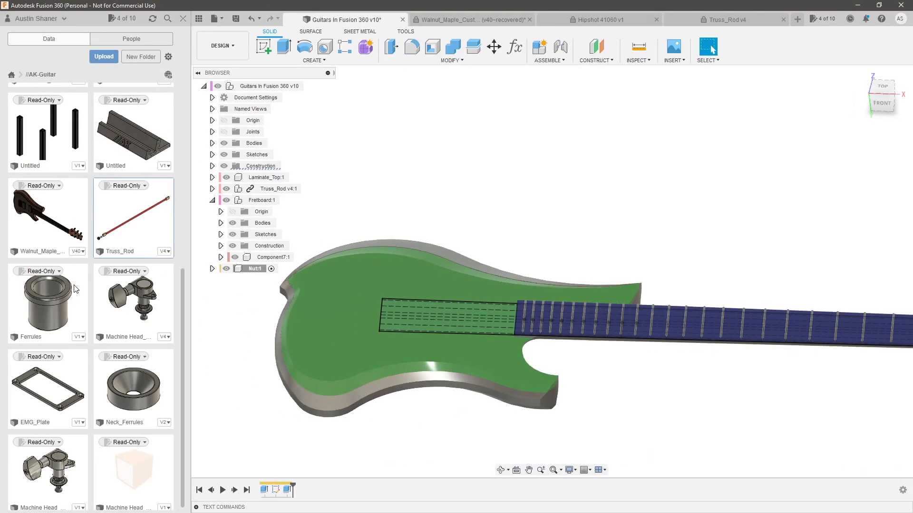
scroll(81, 295, down, 1)
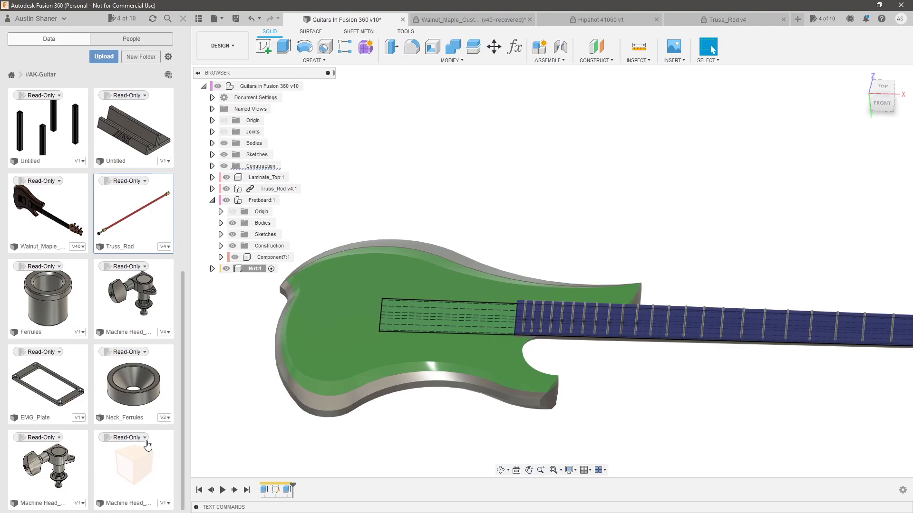
scroll(149, 445, up, 10)
drag(48, 209, 364, 236)
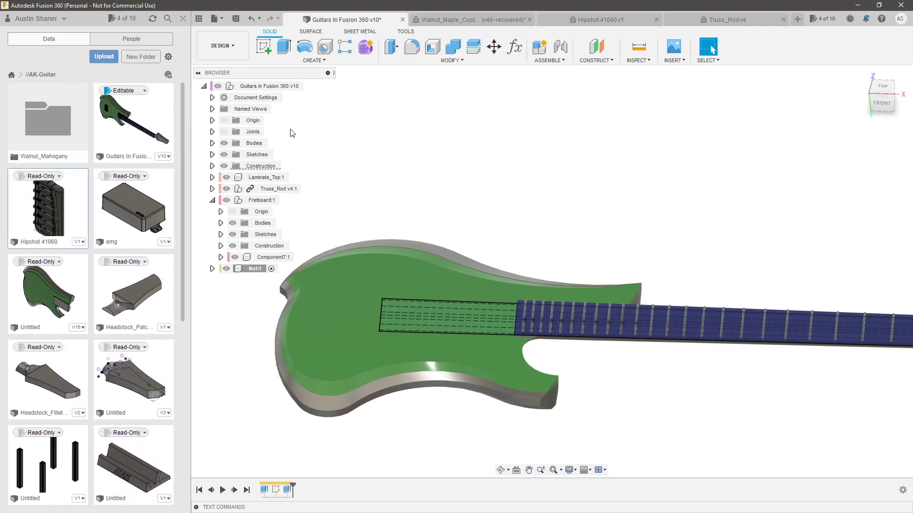
click(184, 21)
Inspect the inserted bridge around the fretboard and accept its default placement
scroll(513, 224, up, 5)
shift+middle_drag(501, 206, 507, 274)
scroll(507, 274, up, 1)
drag(493, 266, 438, 260)
scroll(431, 367, up, 3)
shift+middle_drag(432, 369, 466, 352)
scroll(524, 304, down, 3)
click(849, 310)
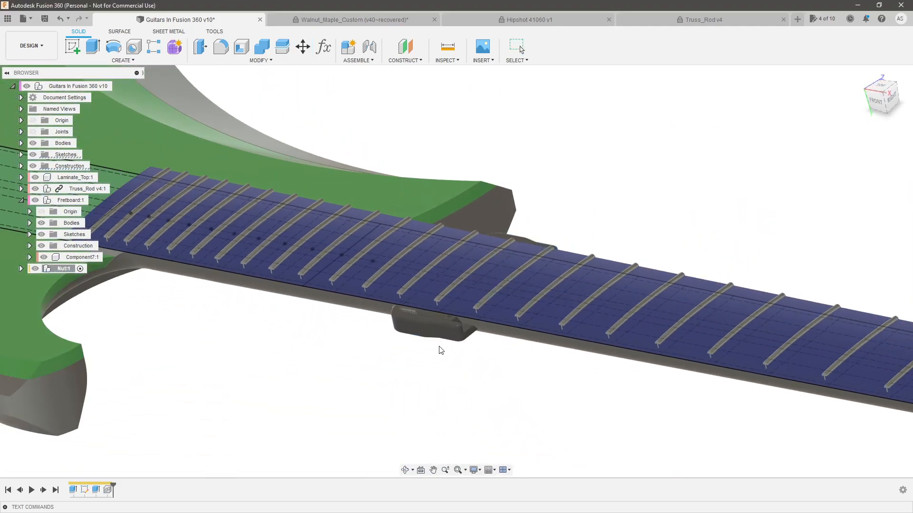
Move the Hipshot bridge freely out from beneath the neck to the open space beside it
drag(423, 332, 453, 398)
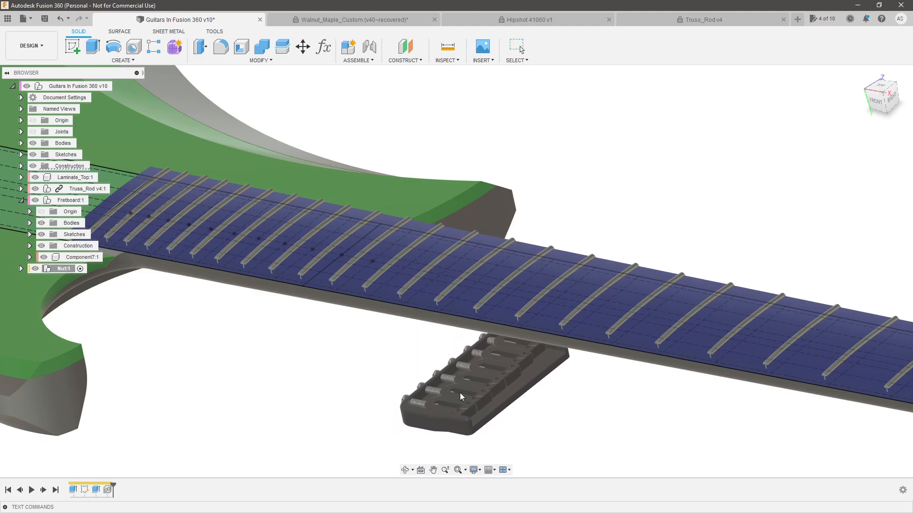
click(468, 277)
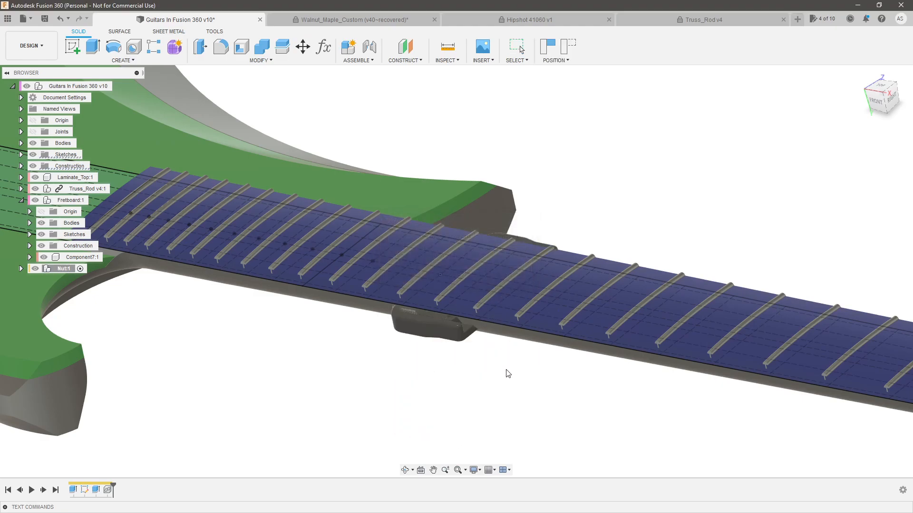
drag(445, 338, 493, 408)
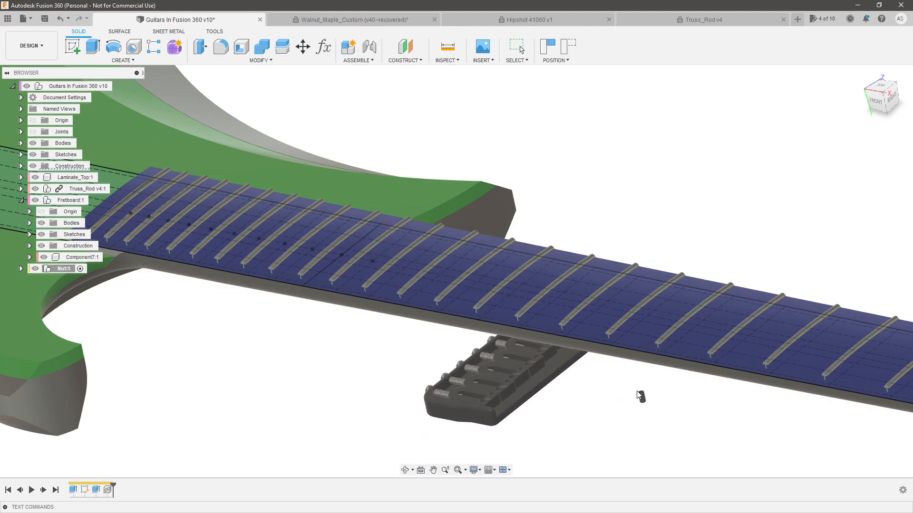
Undo the bridge's move and delete the Hipshot 41060 from the Nut component
scroll(643, 401, up, 5)
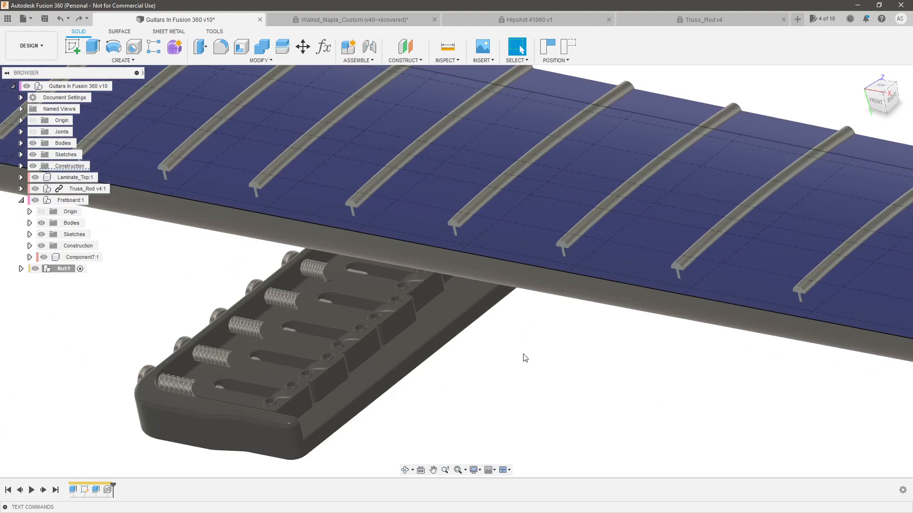
scroll(525, 358, down, 5)
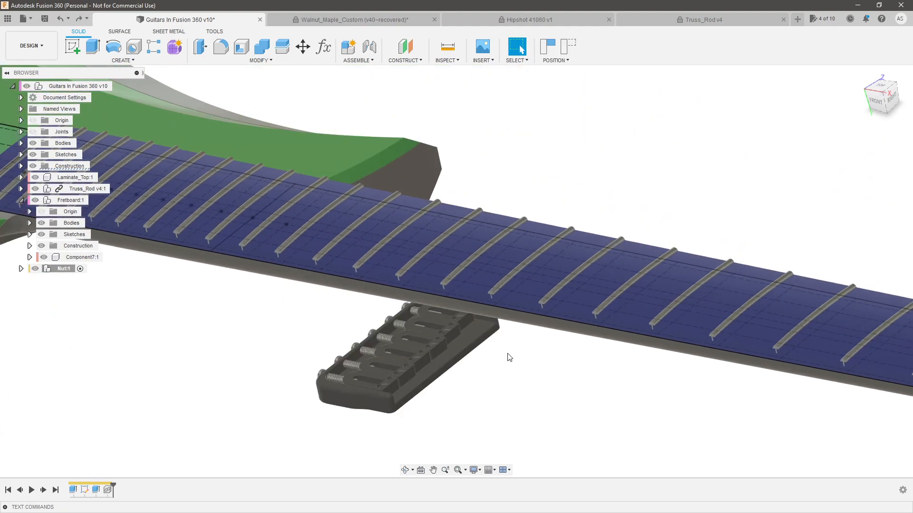
key(ctrl+z)
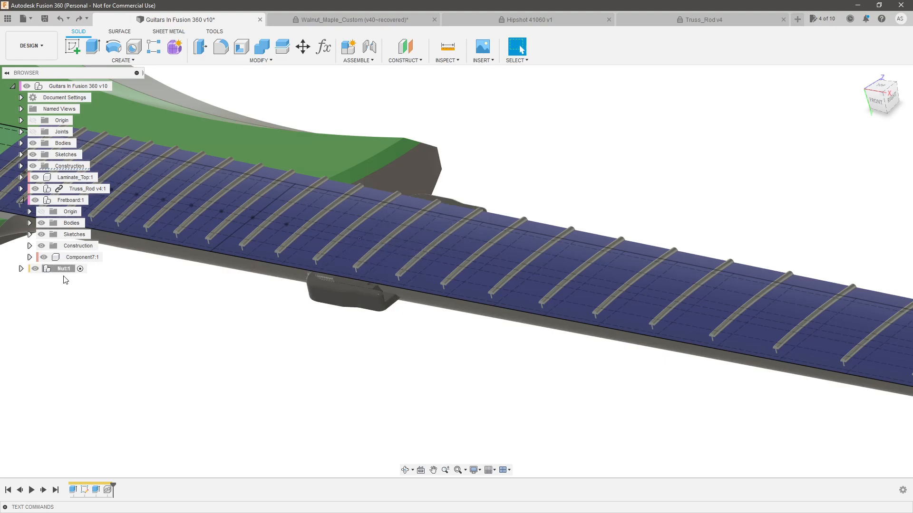
click(21, 268)
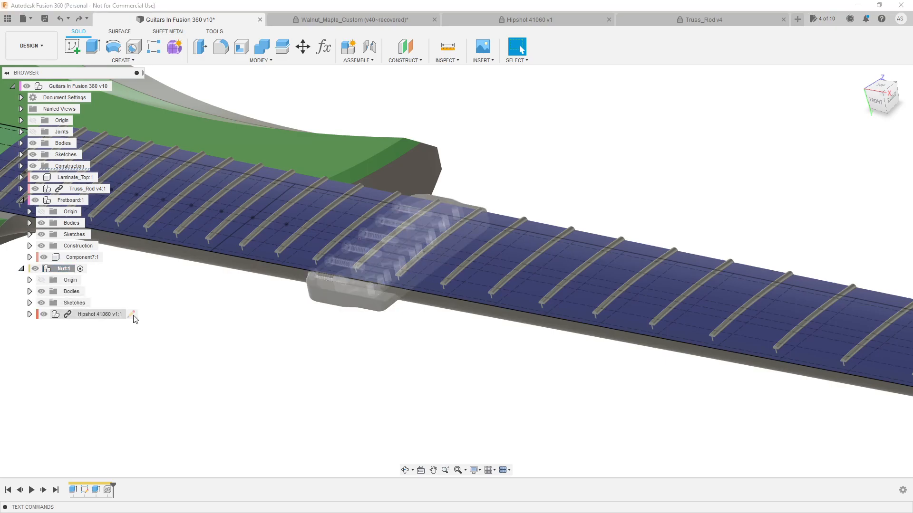
click(116, 316)
key(Delete)
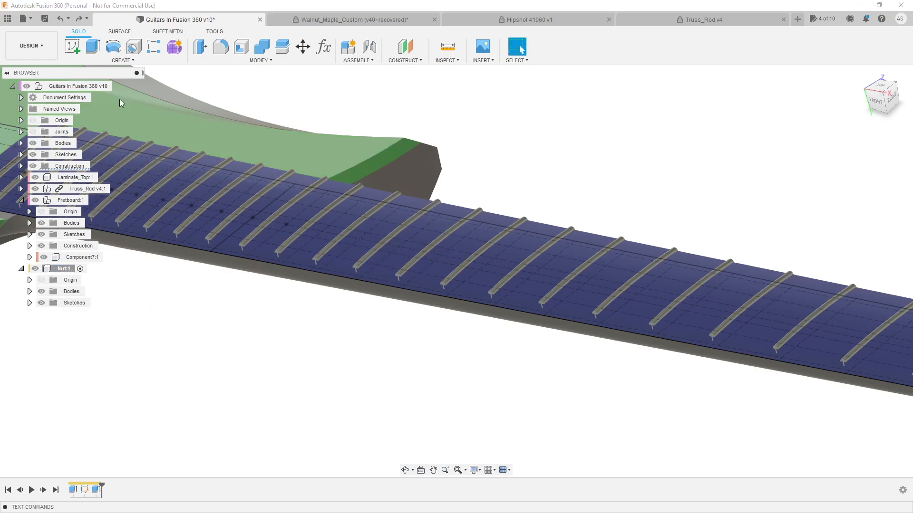
Activate the top-level guitar component and insert the Hipshot 41060 from the //AK-Guitar project into it at the default placement
double_click(101, 87)
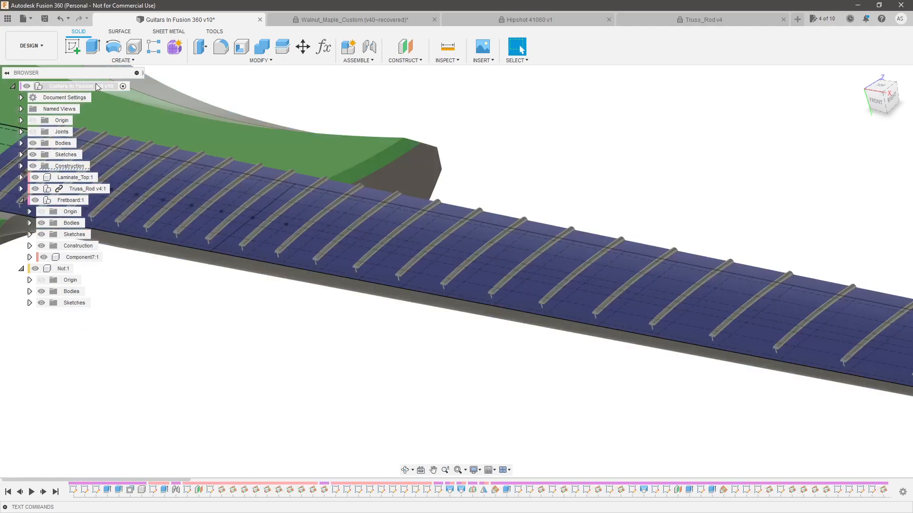
click(10, 21)
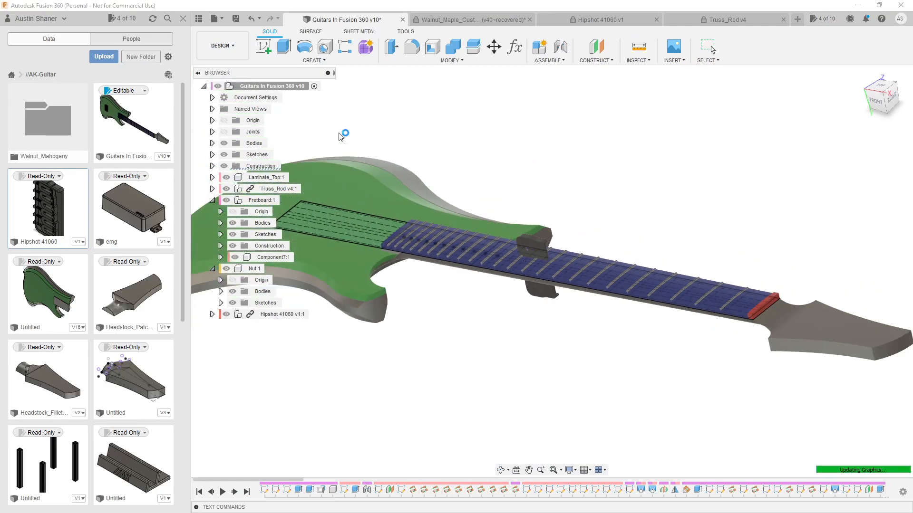
click(183, 19)
scroll(454, 278, up, 5)
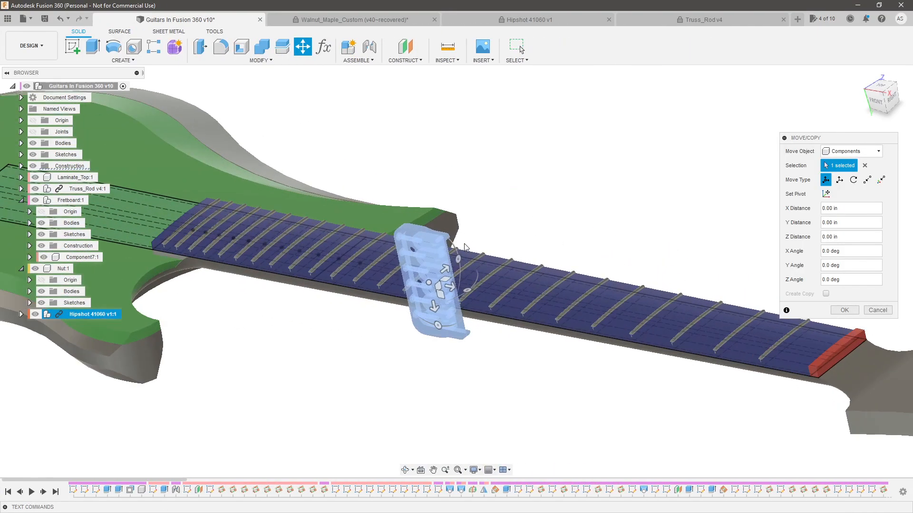
drag(446, 244, 419, 239)
click(854, 311)
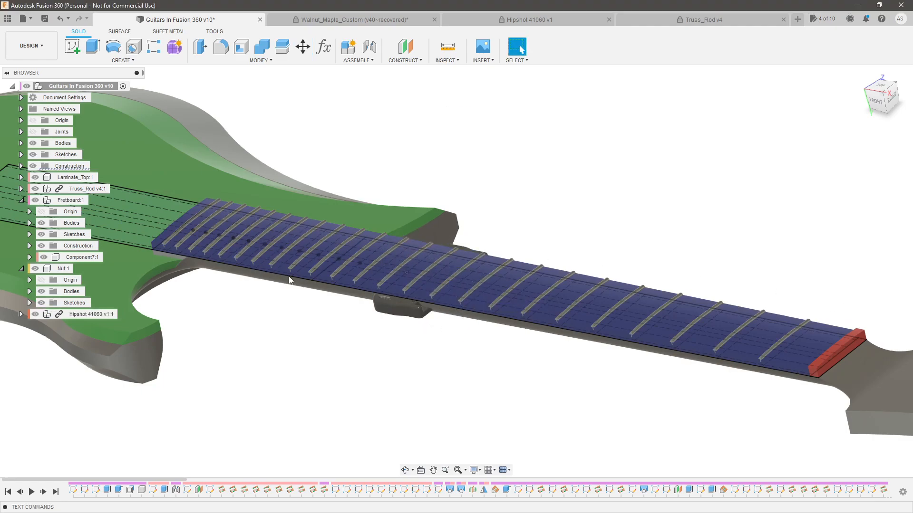
Create a rigid group from the inserted Hipshot 41060, including its child components
click(82, 314)
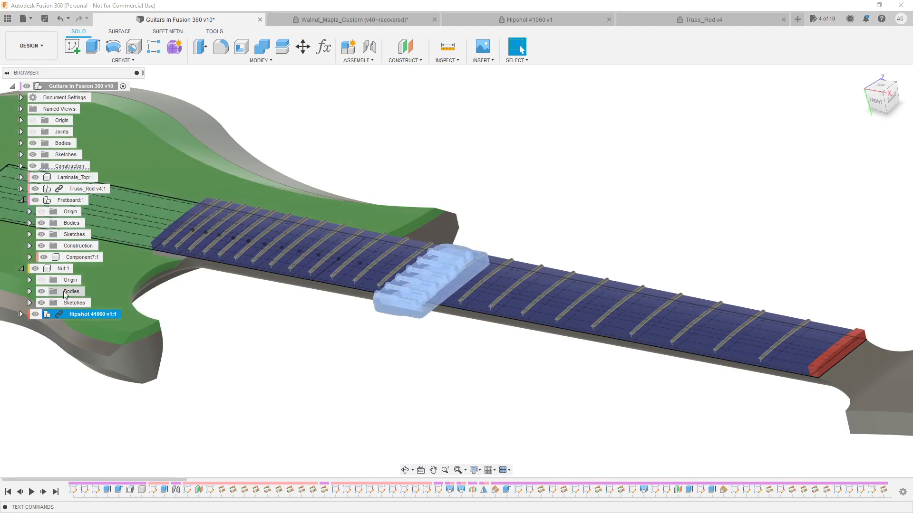
right_click(82, 315)
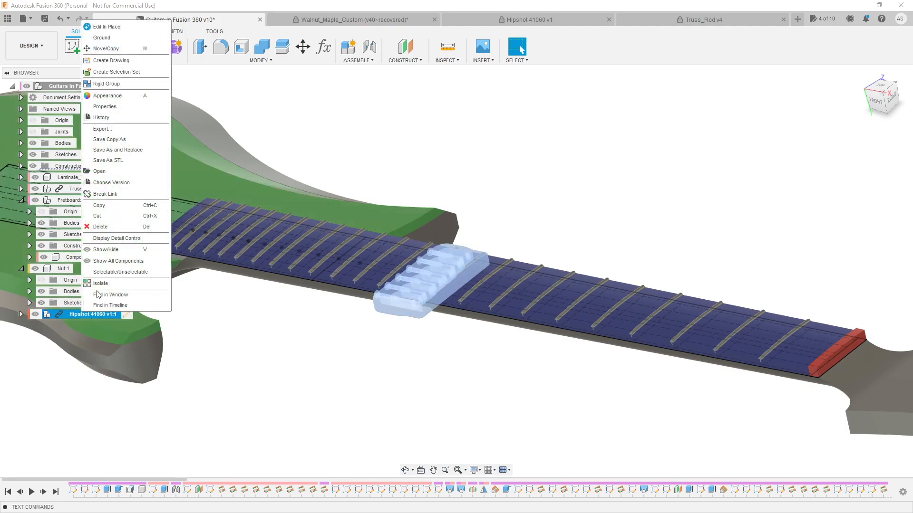
click(122, 91)
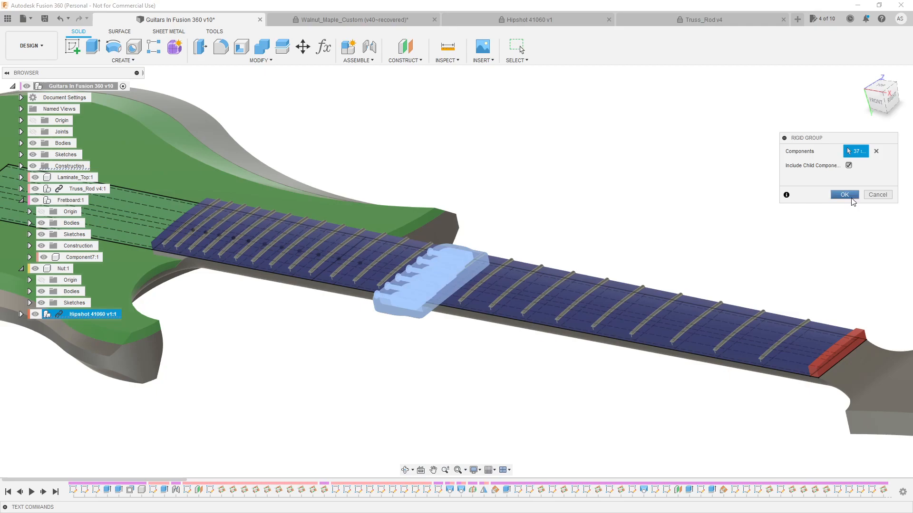
click(851, 195)
Move the grouped bridge freely out from under the neck to check that its parts travel together
scroll(400, 310, up, 4)
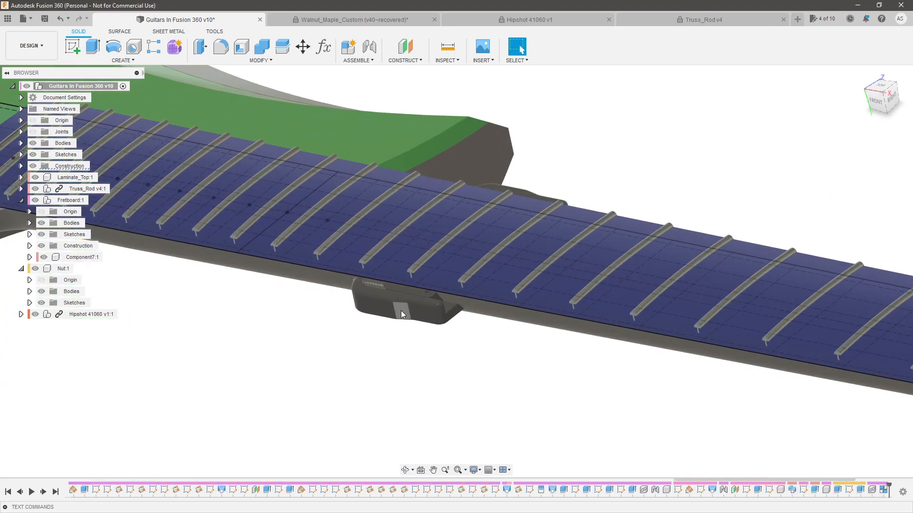
drag(401, 308, 390, 408)
shift+middle_drag(461, 355, 664, 271)
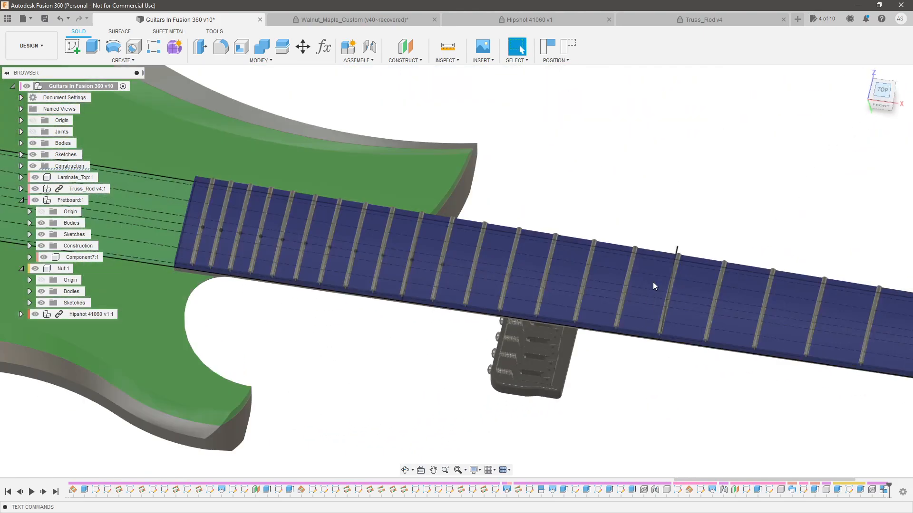
Examine the bridge's position relative to the guitar body and neck from the top, front and left sides
scroll(621, 349, down, 4)
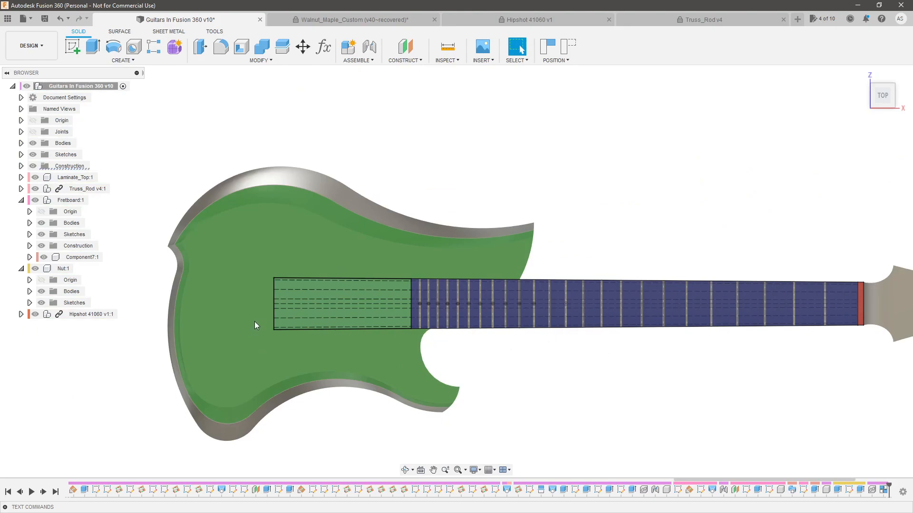
shift+middle_drag(280, 353, 472, 301)
shift+middle_drag(676, 208, 624, 312)
drag(605, 337, 597, 375)
shift+middle_drag(591, 320, 628, 309)
click(885, 102)
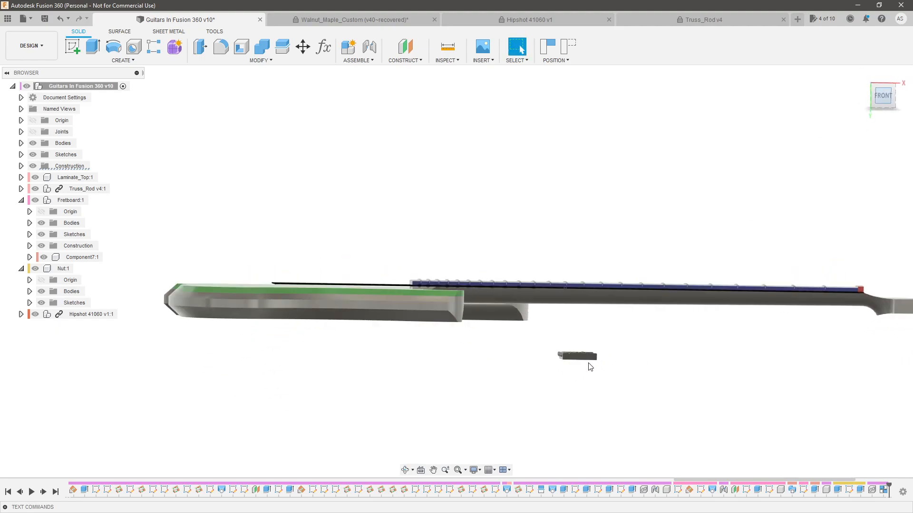
shift+middle_drag(262, 342, 450, 353)
click(883, 98)
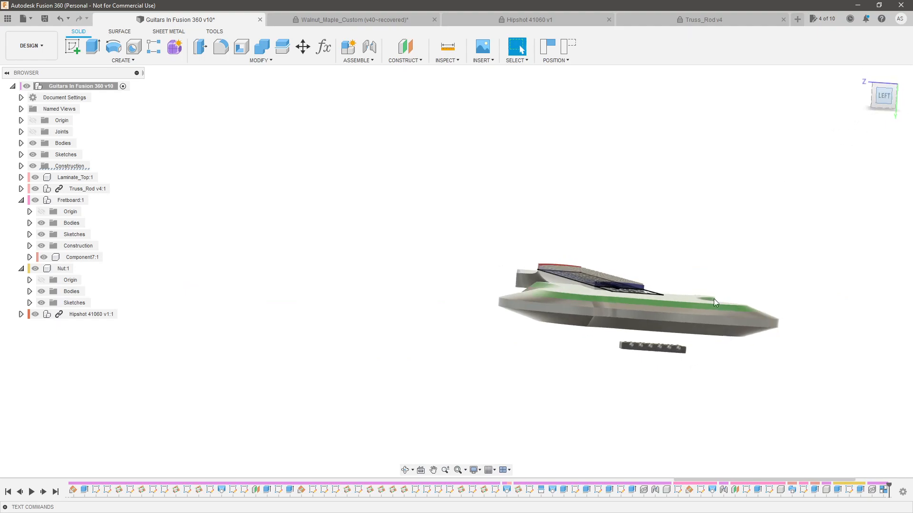
drag(575, 244, 572, 236)
shift+middle_drag(665, 222, 533, 280)
Measure the distance between the bridge's lower front edge and its underside face
scroll(743, 144, down, 4)
scroll(509, 187, down, 1)
scroll(335, 288, up, 7)
shift+middle_drag(418, 303, 362, 303)
scroll(366, 325, up, 3)
scroll(265, 326, up, 2)
shift+middle_drag(265, 326, 333, 330)
scroll(266, 339, up, 4)
key(i)
scroll(314, 337, up, 2)
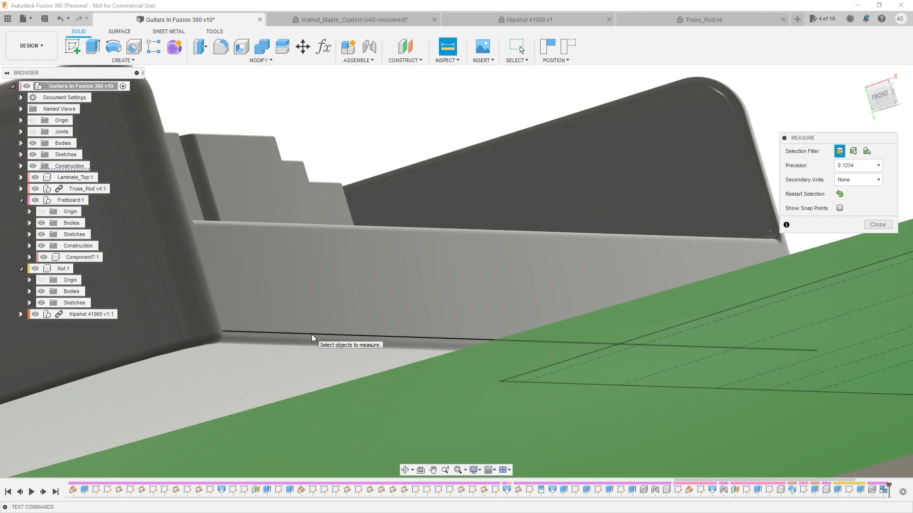
click(312, 337)
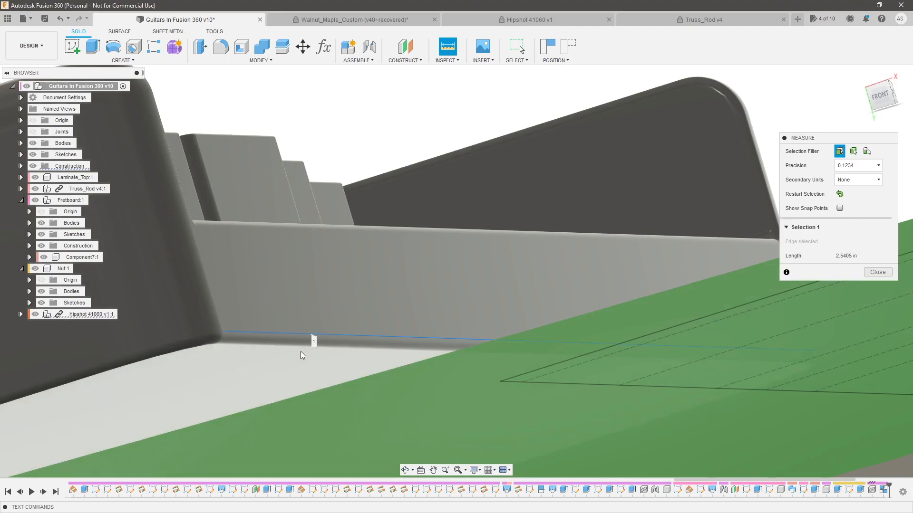
click(302, 357)
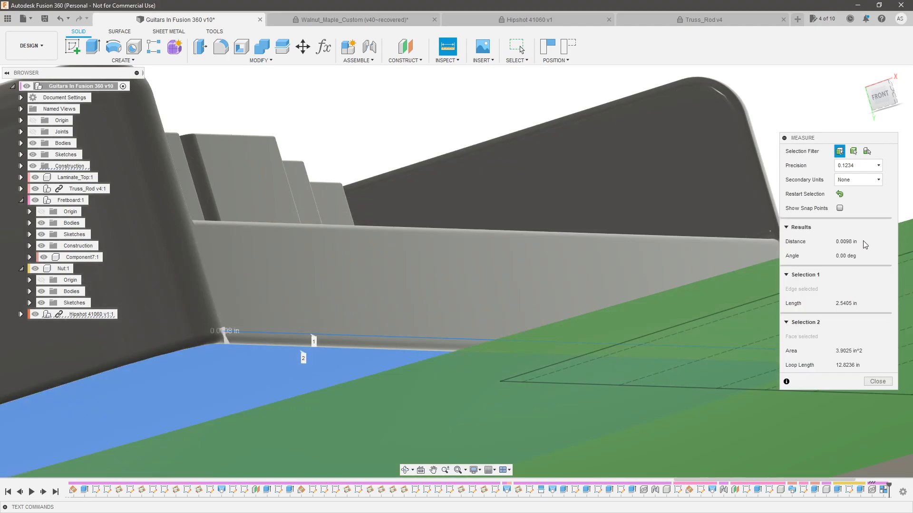
mouse_move(570, 232)
shift+middle_down()
mouse_move(551, 242)
mouse_move(618, 251)
mouse_move(605, 261)
mouse_move(444, 283)
mouse_move(455, 293)
mouse_move(416, 281)
mouse_move(308, 197)
mouse_move(414, 231)
mouse_move(410, 240)
shift+middle_up()
key(Escape)
Join the bridge's lower front edge to the end line of the string layout sketch, flipped, with a Y offset of -0.0098 in
click(313, 192)
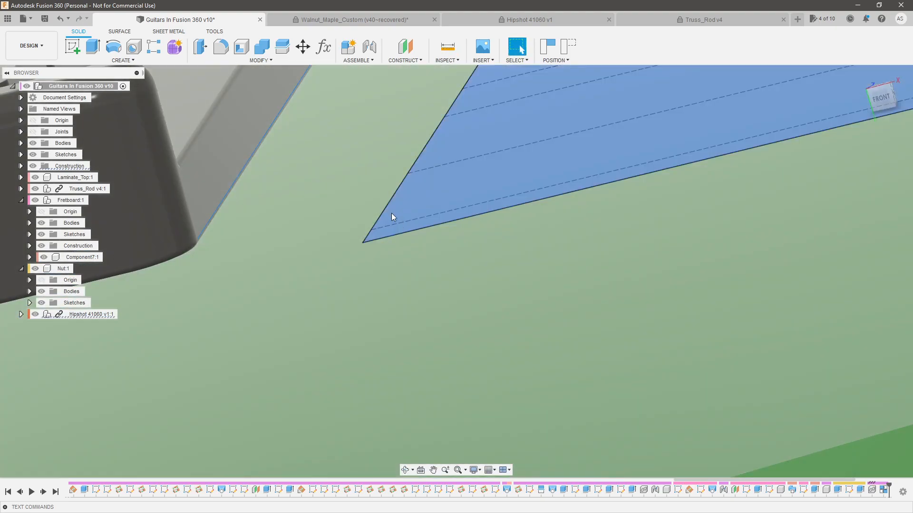
ctrl+click(388, 205)
scroll(404, 315, down, 3)
key(j)
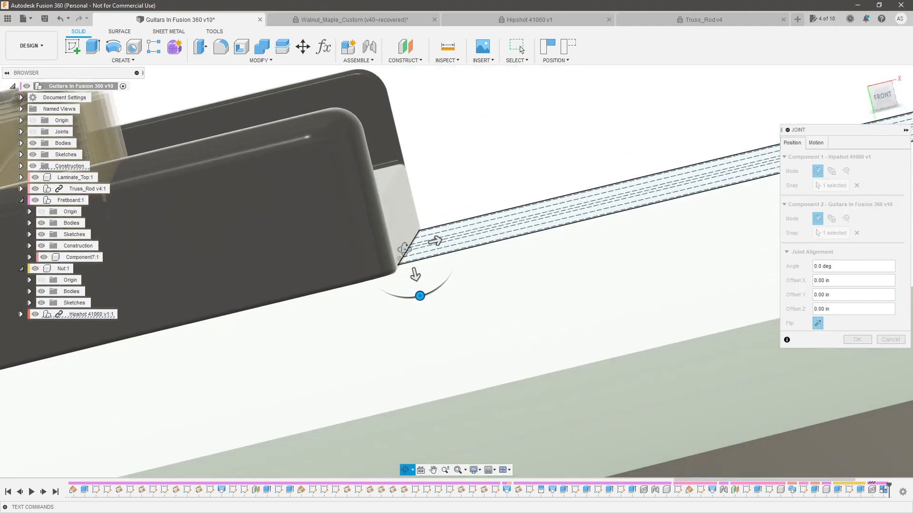
drag(419, 272, 419, 269)
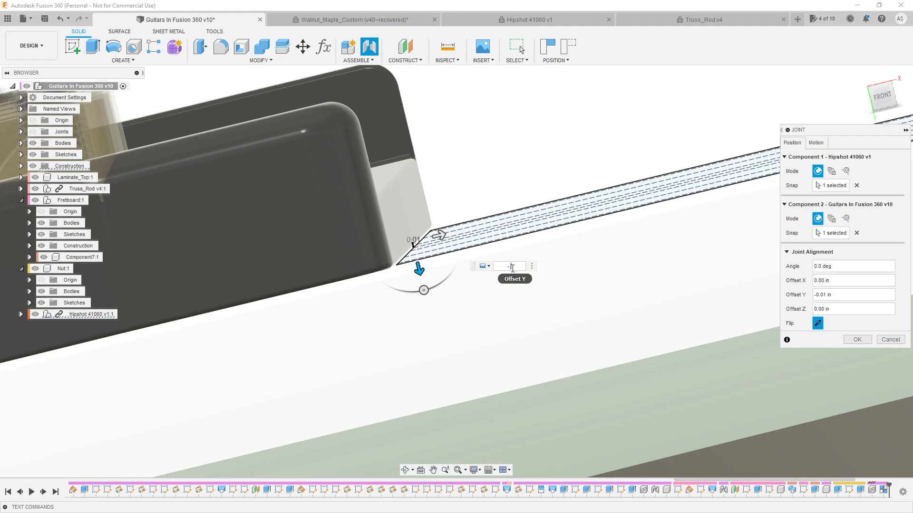
key(Return)
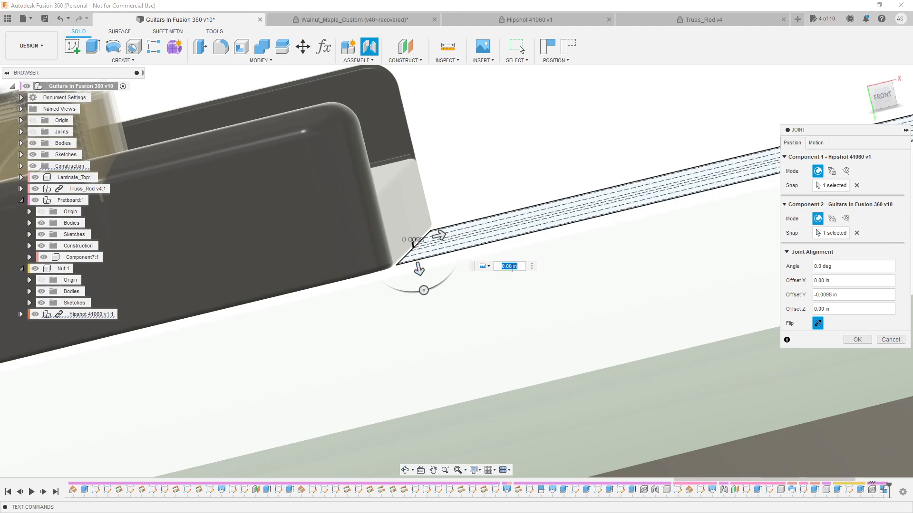
scroll(591, 224, down, 3)
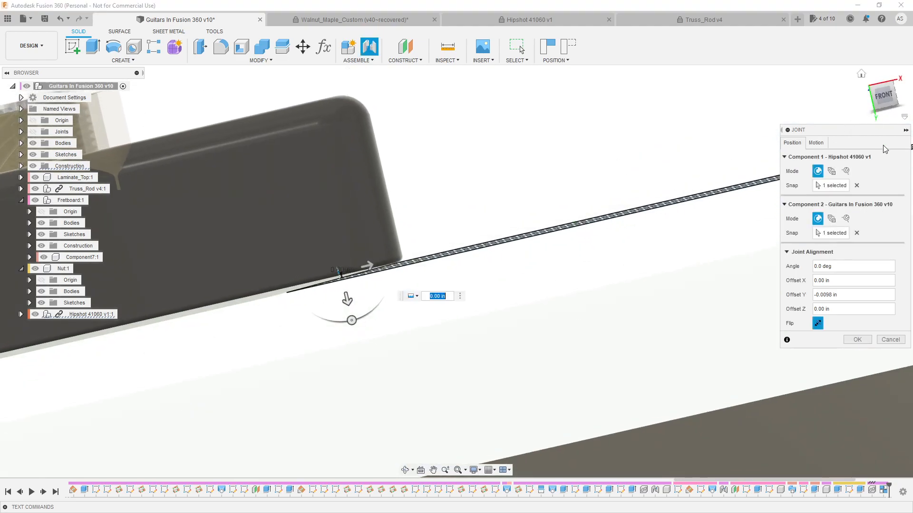
click(857, 340)
Measure the distance between the jointed bridge's underside and the body's top face
shift+middle_drag(863, 332, 519, 219)
click(448, 48)
scroll(464, 224, up, 10)
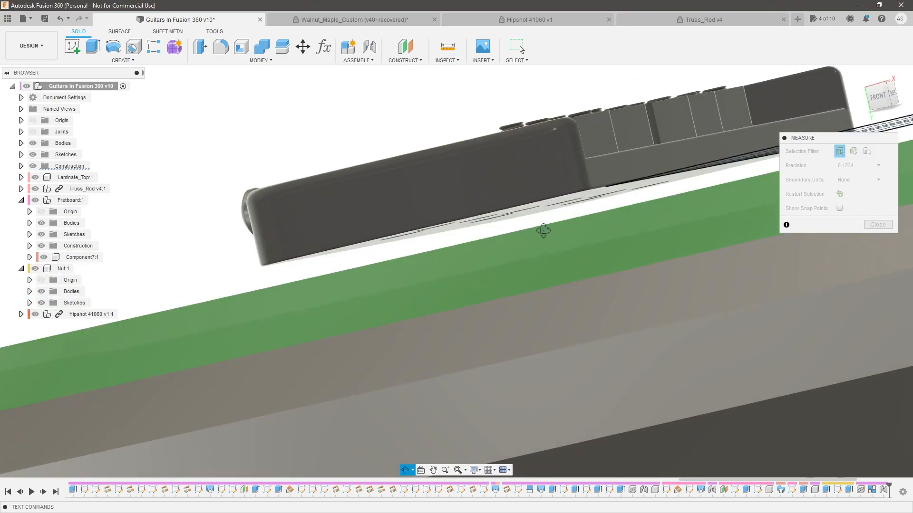
scroll(571, 195, up, 3)
click(597, 201)
scroll(585, 241, down, 3)
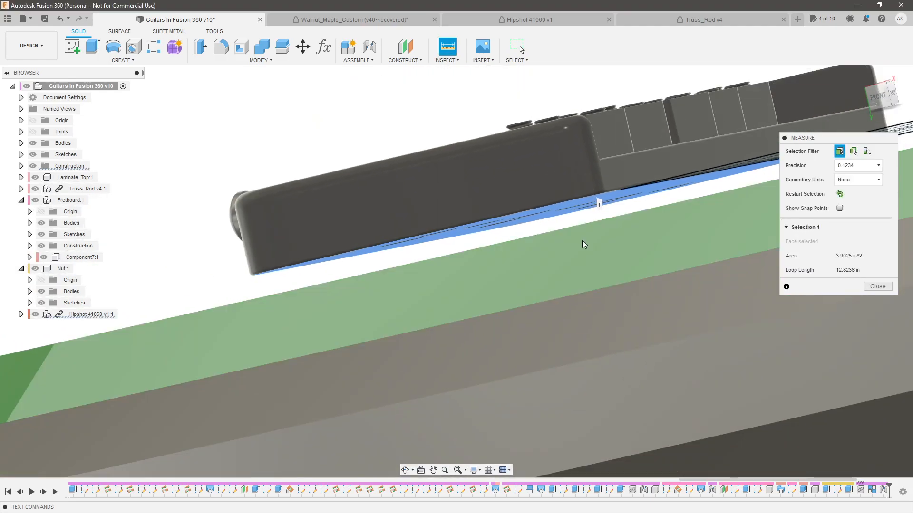
scroll(570, 190, up, 5)
click(570, 187)
scroll(301, 271, down, 6)
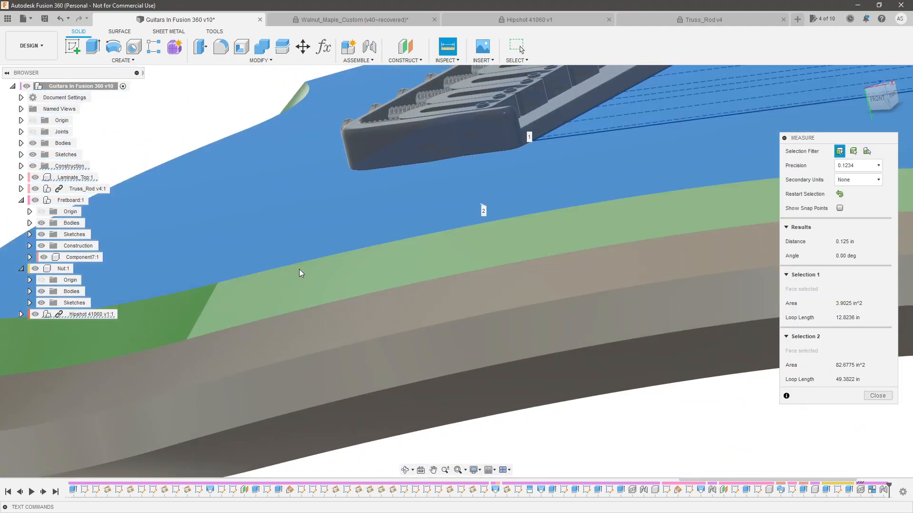
scroll(668, 175, up, 2)
scroll(598, 200, up, 2)
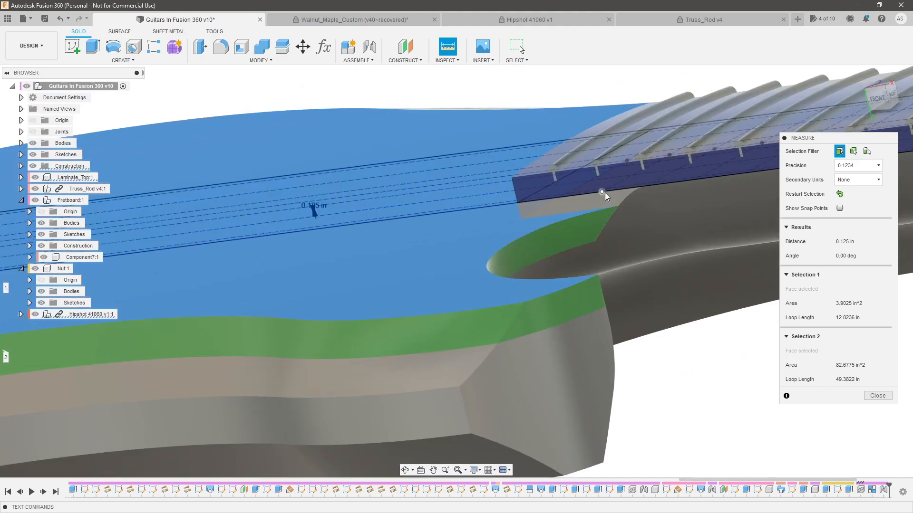
scroll(643, 248, down, 4)
scroll(467, 268, up, 3)
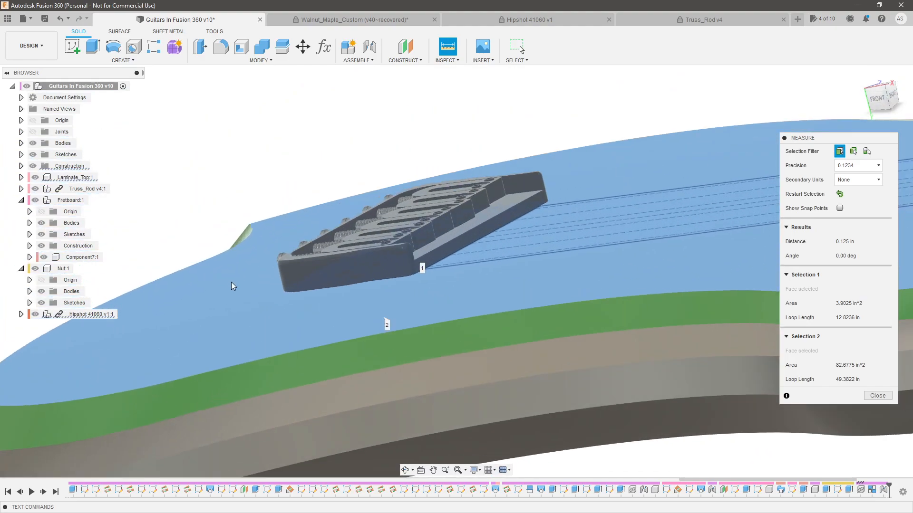
key(Escape)
Edit the bridge joint and set its Y offset to .125-.0098 in to lower the bridge toward the body's top face
double_click(885, 490)
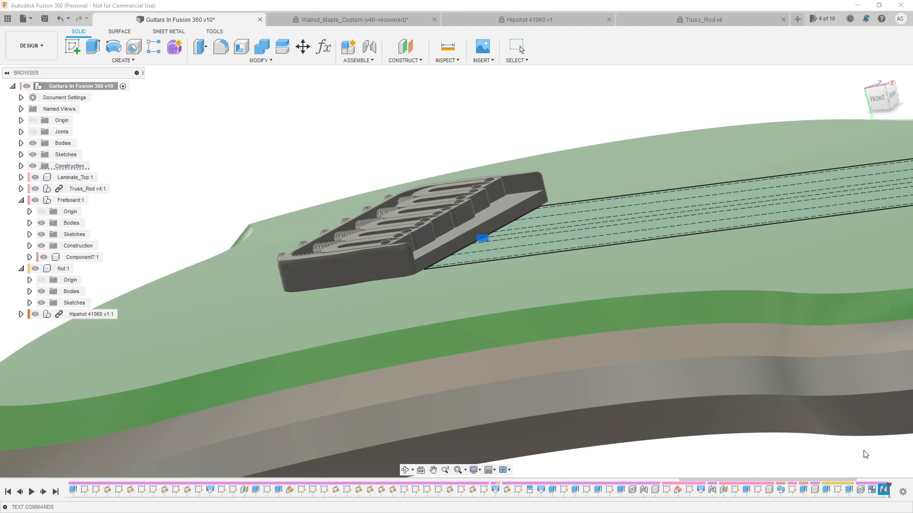
click(489, 262)
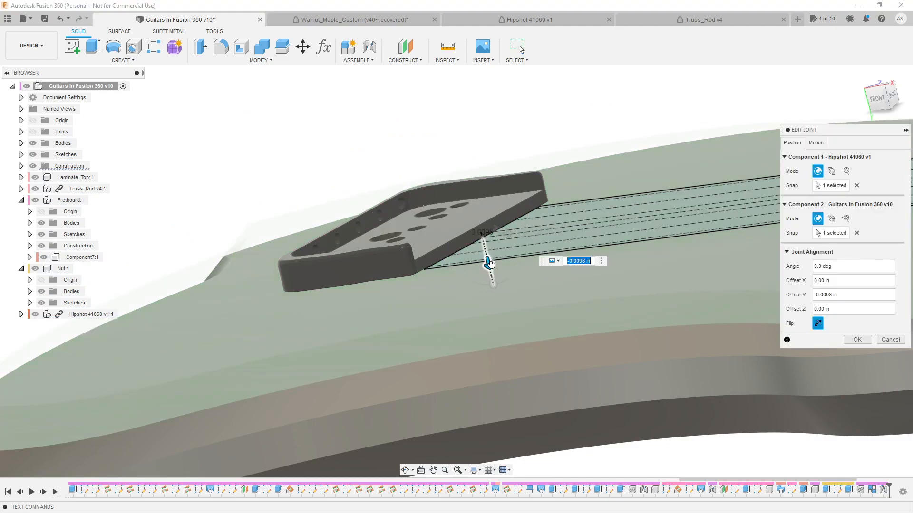
drag(489, 262, 492, 267)
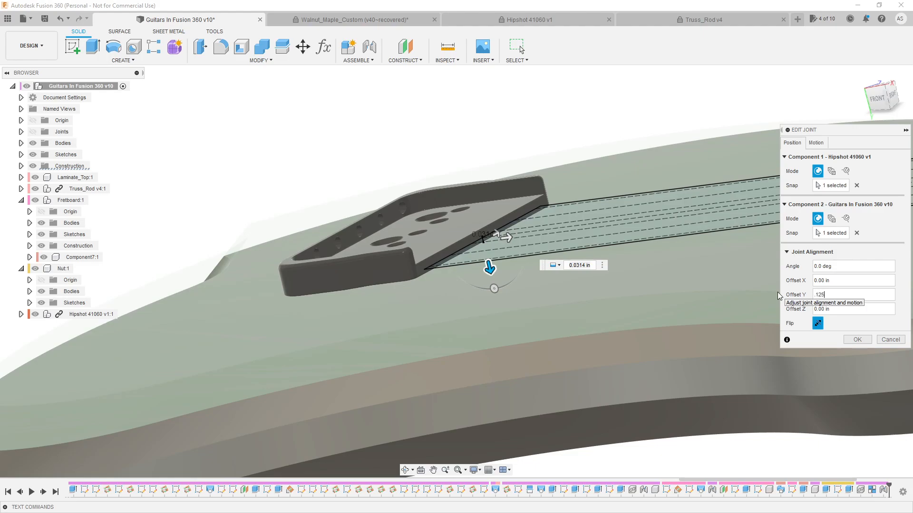
key(Return)
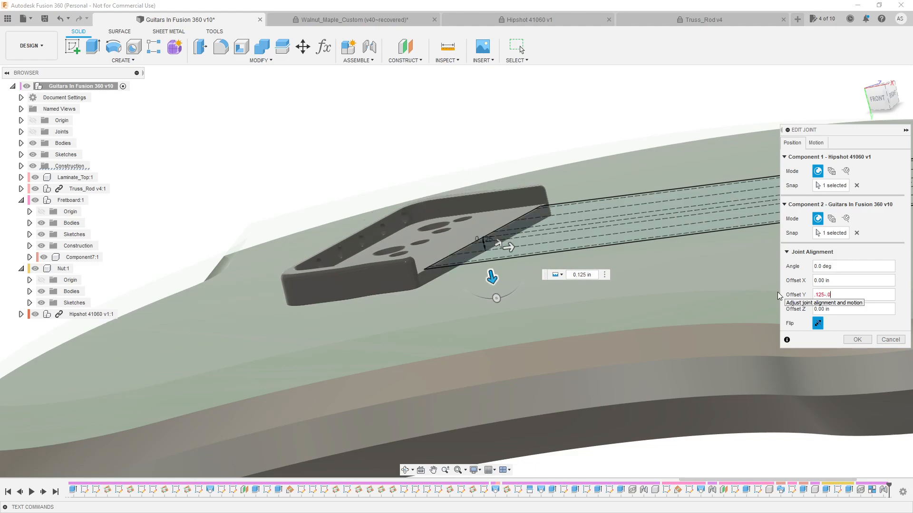
click(866, 336)
click(878, 100)
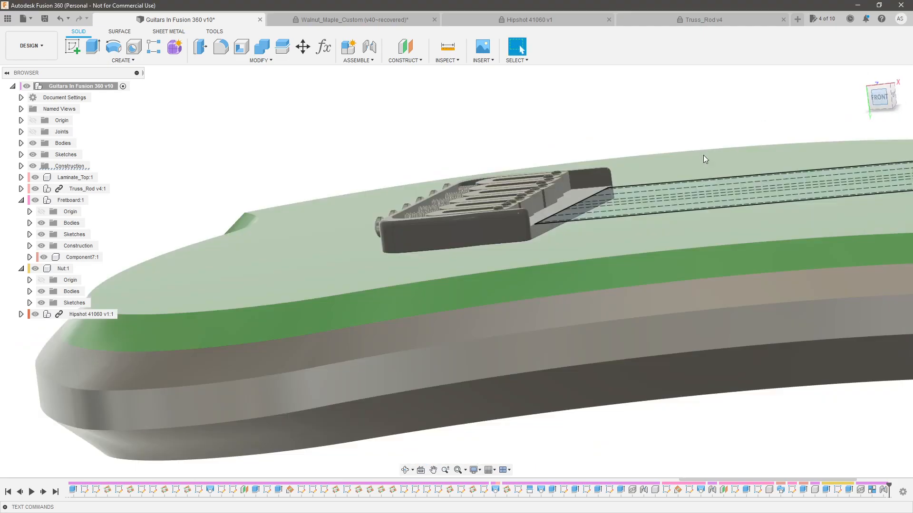
Examine how the jointed bridge sits on the body's top face and how its front edge meets the string layout's end line
scroll(665, 228, up, 10)
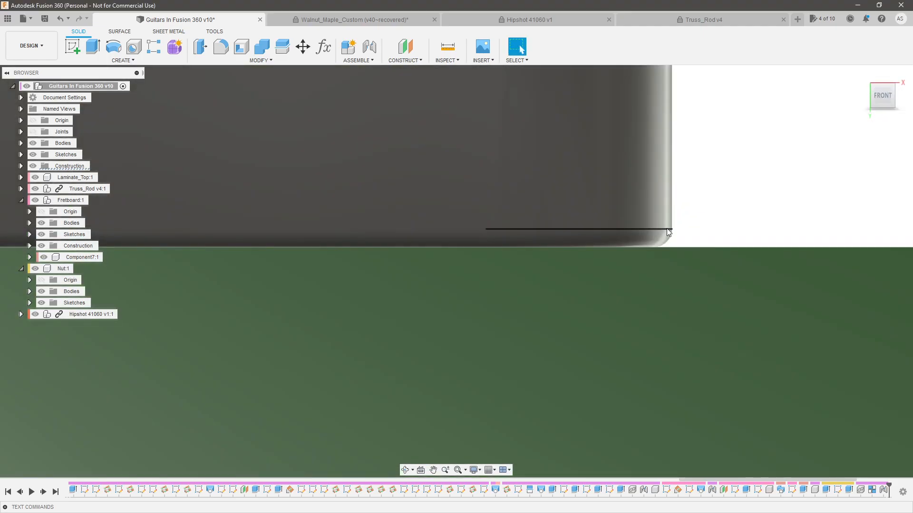
scroll(660, 243, up, 3)
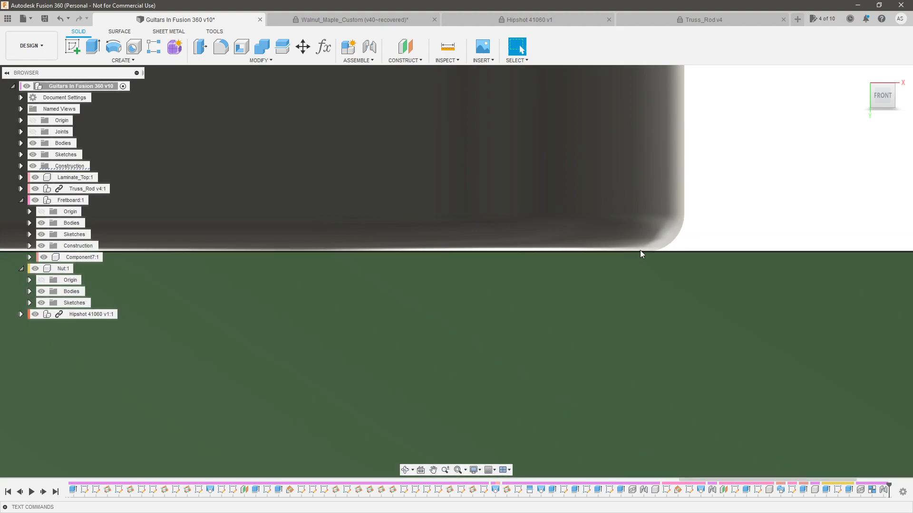
scroll(570, 239, down, 4)
scroll(452, 240, down, 3)
shift+middle_drag(389, 255, 443, 351)
scroll(456, 213, up, 4)
scroll(429, 241, down, 3)
scroll(411, 239, up, 4)
click(441, 366)
double_click(441, 365)
scroll(442, 365, down, 4)
click(443, 342)
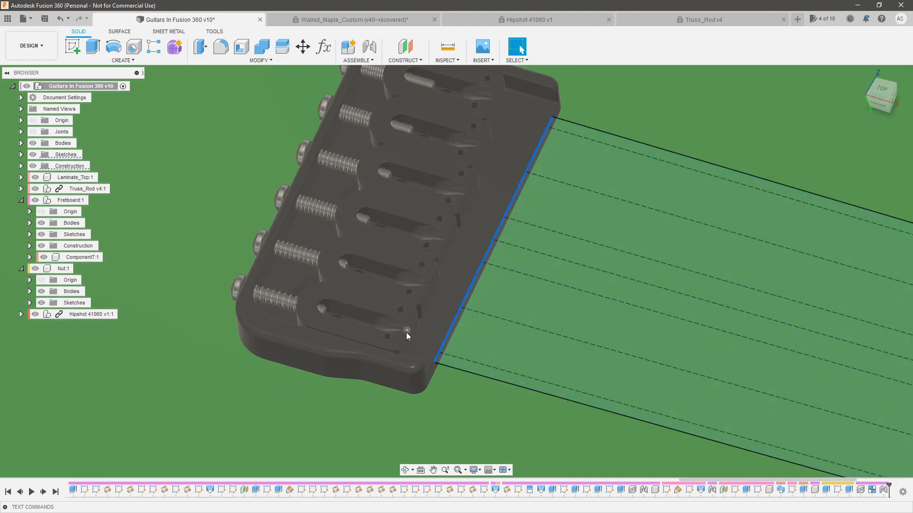
Measure the distance between the bridge plate's front face and the front face of the nearest end saddle
double_click(883, 495)
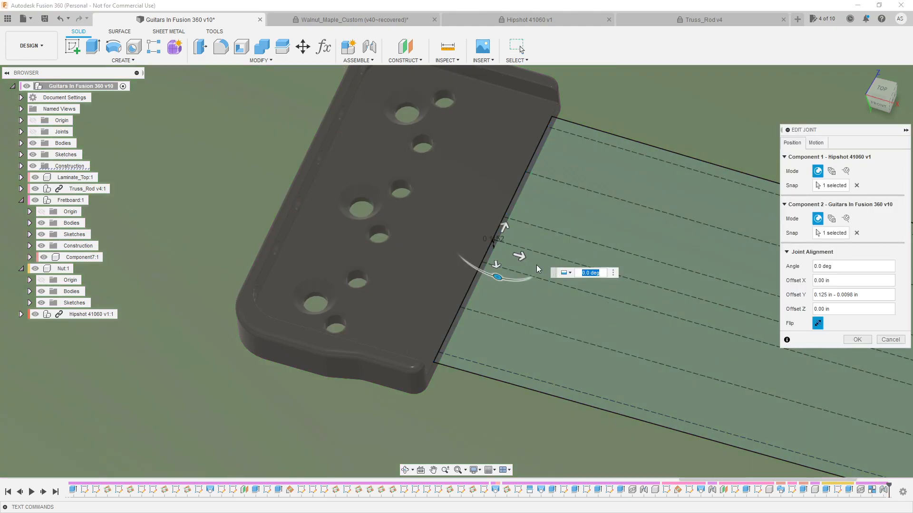
key(Escape)
click(446, 47)
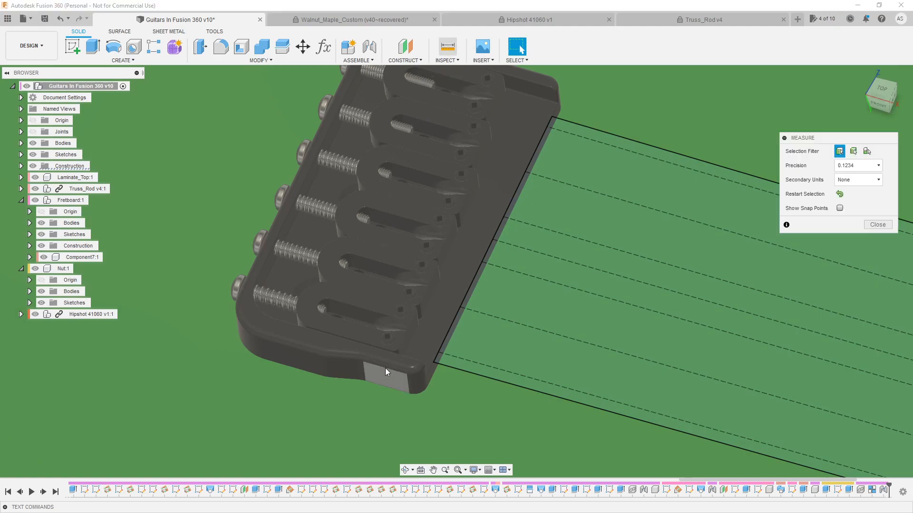
scroll(385, 375, up, 2)
shift+middle_drag(385, 375, 350, 366)
scroll(463, 372, up, 3)
click(452, 370)
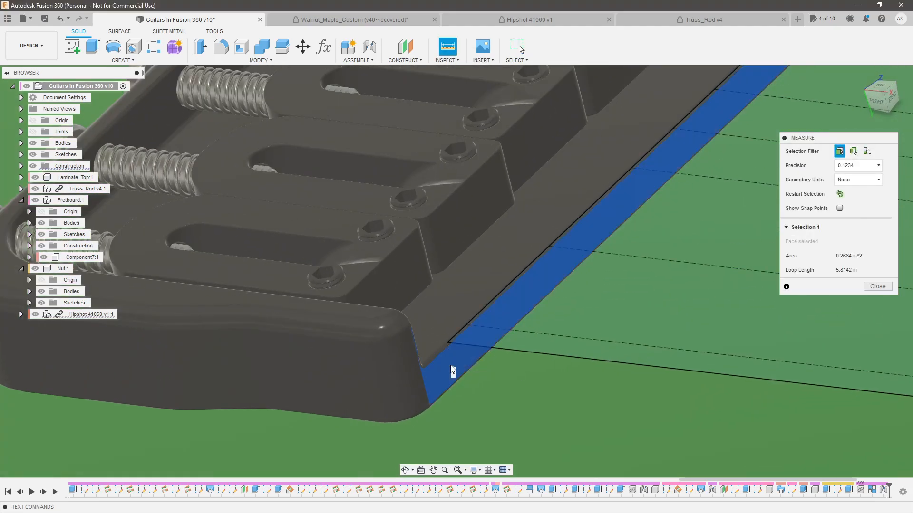
click(395, 278)
scroll(454, 291, down, 2)
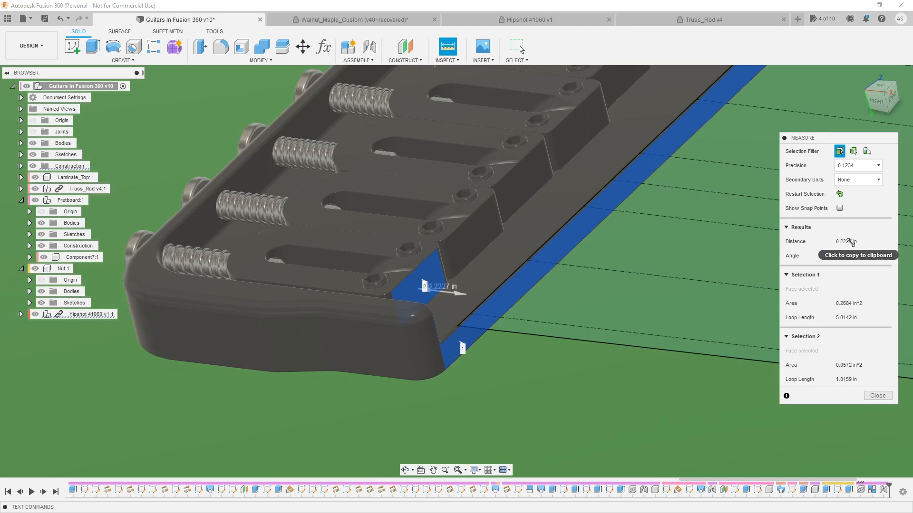
key(Escape)
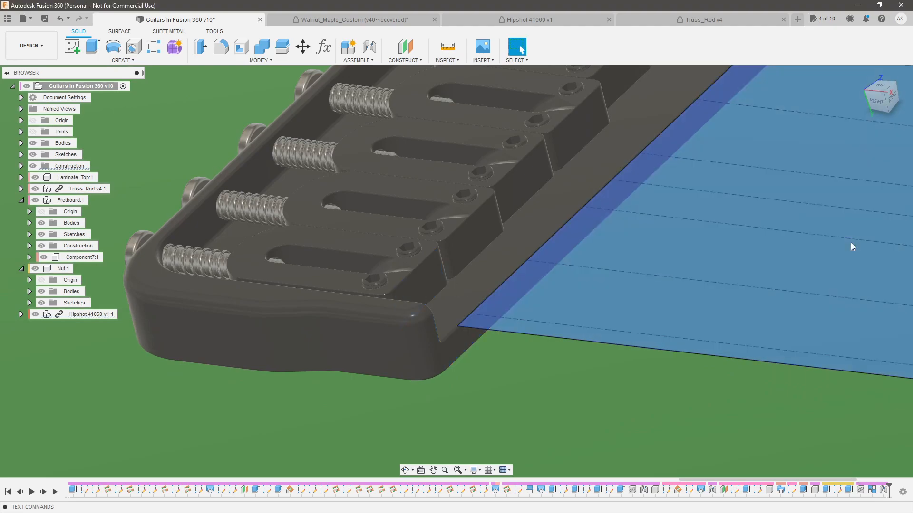
Edit the bridge joint and set its X offset to 0.2227 in to shift the bridge toward the neck
double_click(884, 490)
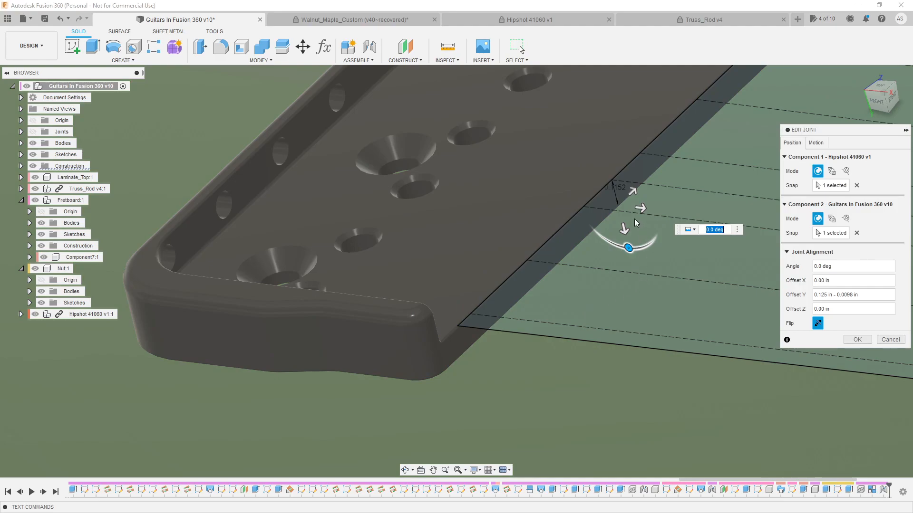
drag(639, 209, 678, 212)
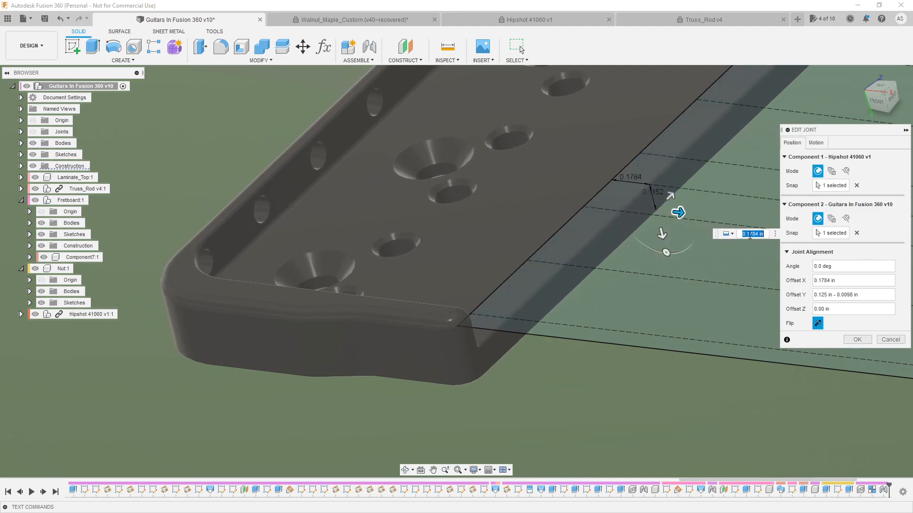
drag(810, 281, 748, 280)
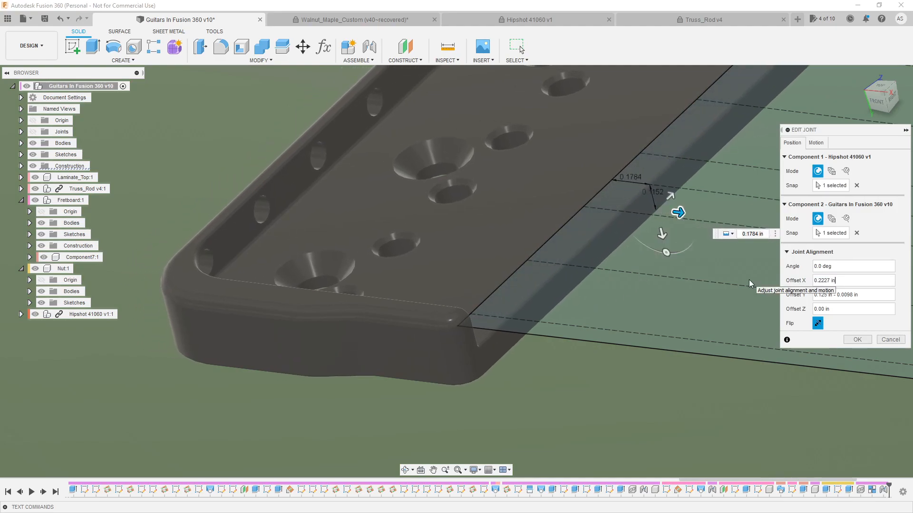
click(856, 340)
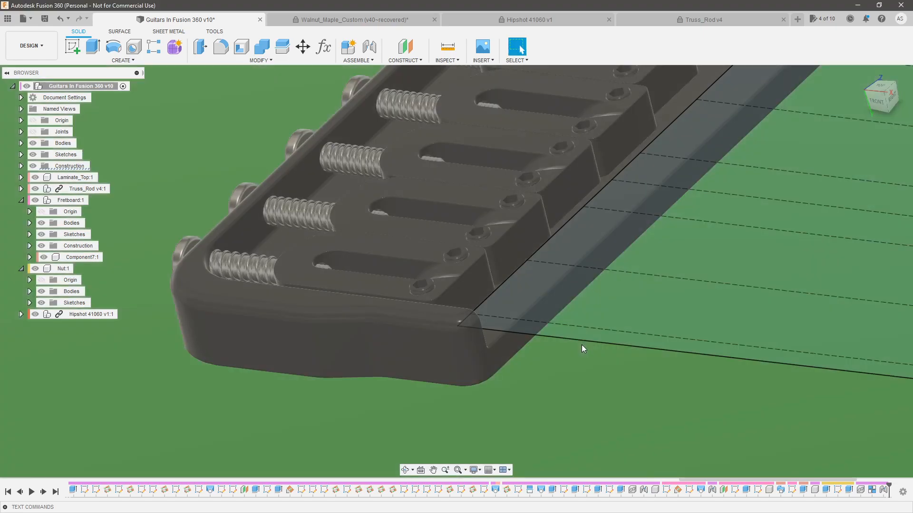
Examine from above how the six bridge saddles line up with the string lines and end line of the layout sketch
shift+middle_drag(538, 307, 601, 347)
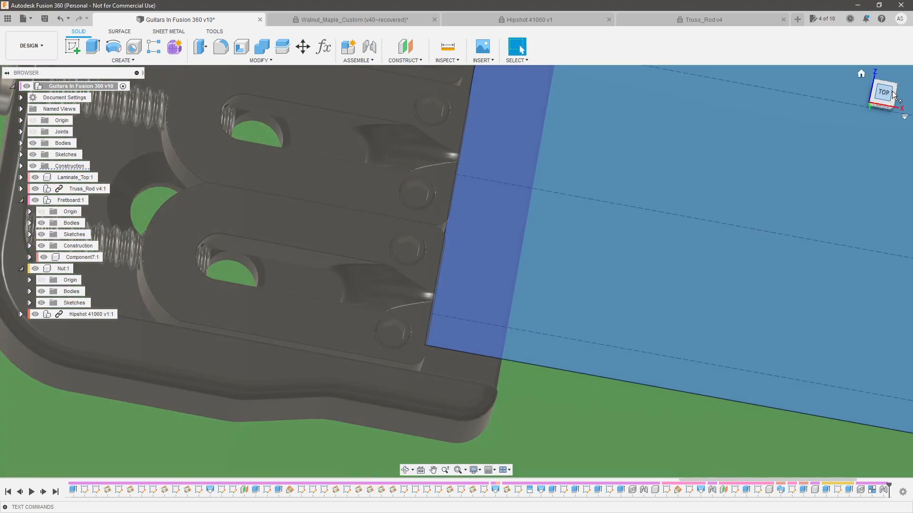
click(882, 101)
scroll(441, 343, down, 3)
middle_drag(440, 344, 464, 238)
scroll(463, 237, down, 2)
shift+middle_drag(468, 341, 470, 302)
scroll(448, 363, up, 5)
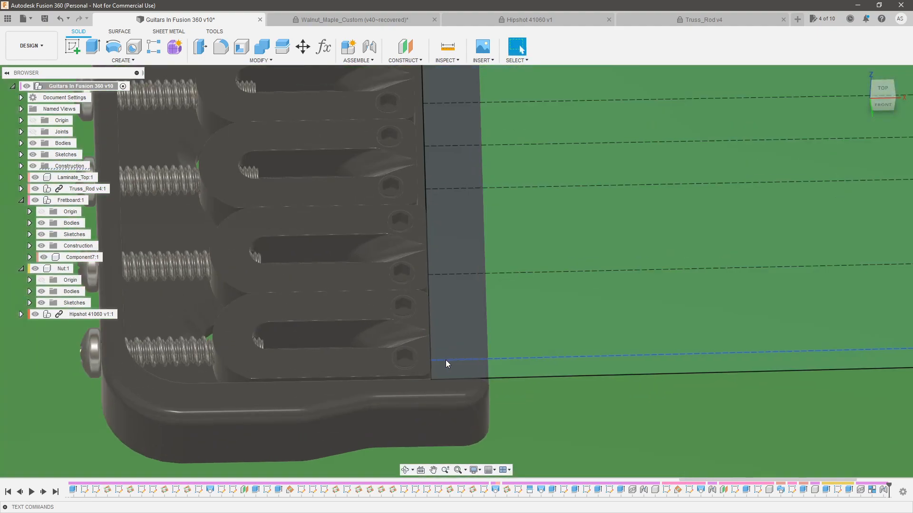
click(883, 90)
scroll(509, 161, down, 6)
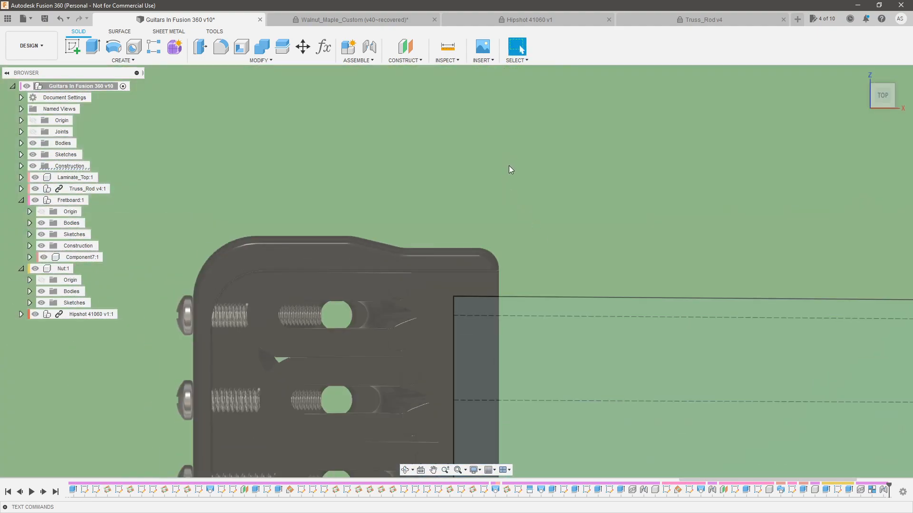
scroll(481, 241, up, 4)
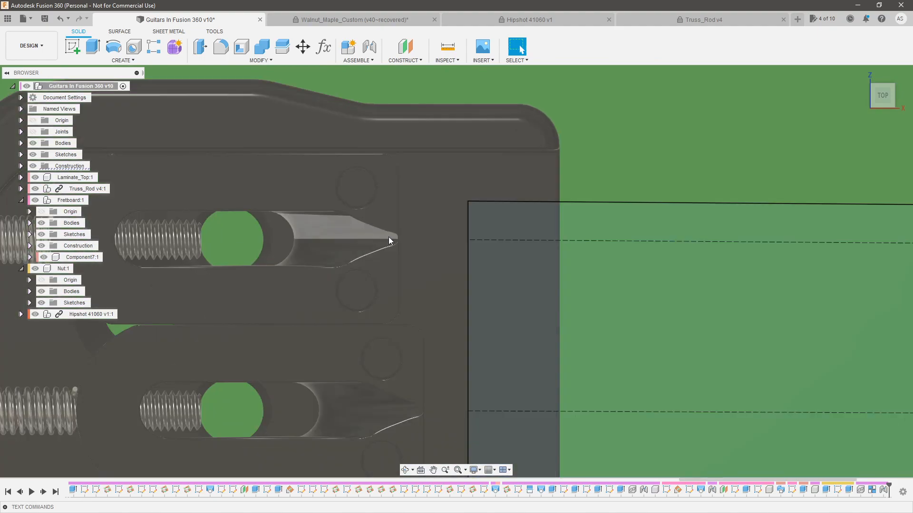
scroll(457, 302, down, 2)
scroll(472, 300, down, 4)
scroll(476, 390, up, 5)
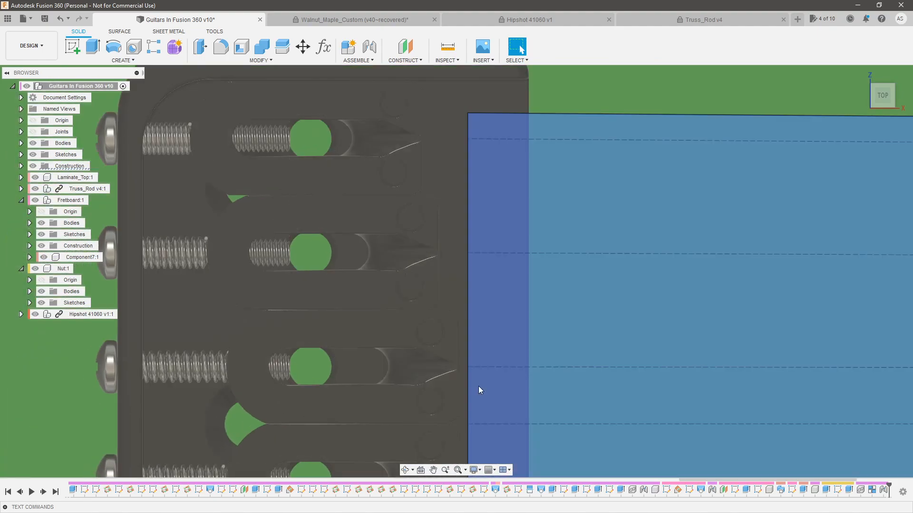
scroll(457, 368, up, 3)
scroll(488, 310, down, 4)
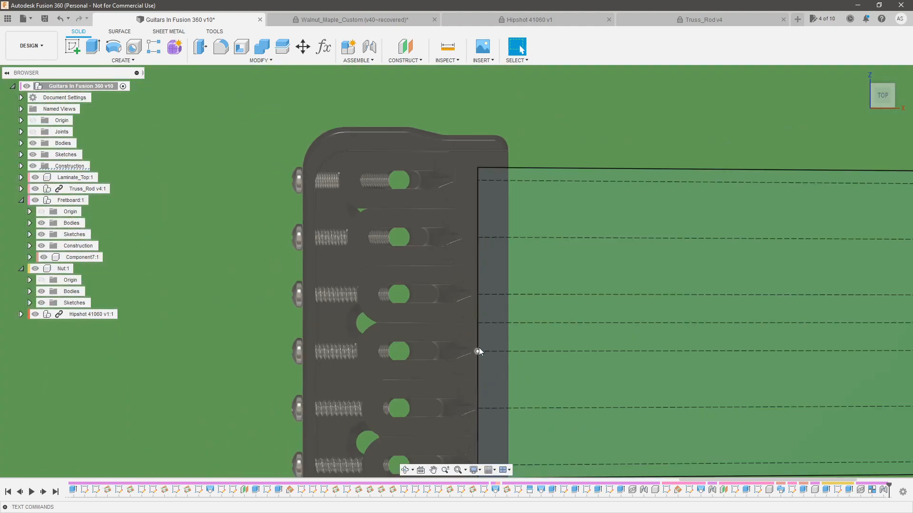
scroll(478, 351, up, 3)
scroll(484, 369, up, 4)
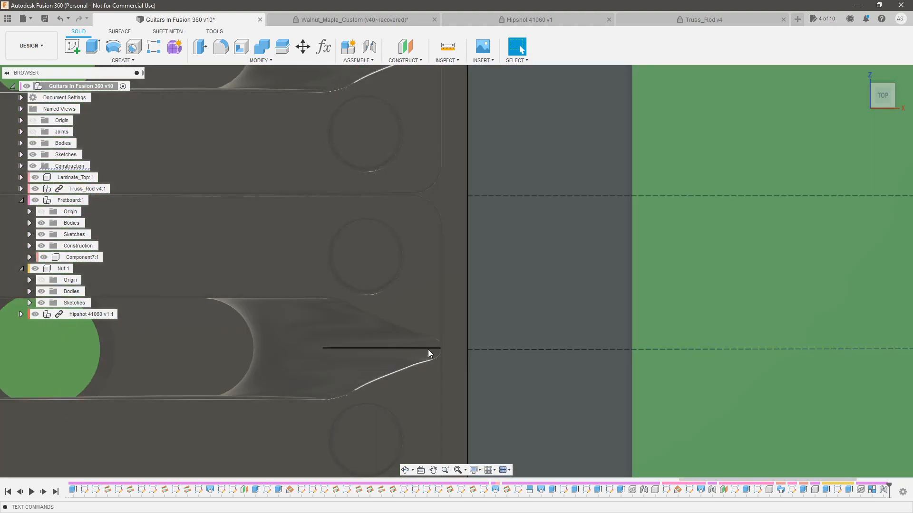
scroll(519, 180, down, 3)
scroll(525, 347, down, 3)
scroll(497, 352, up, 3)
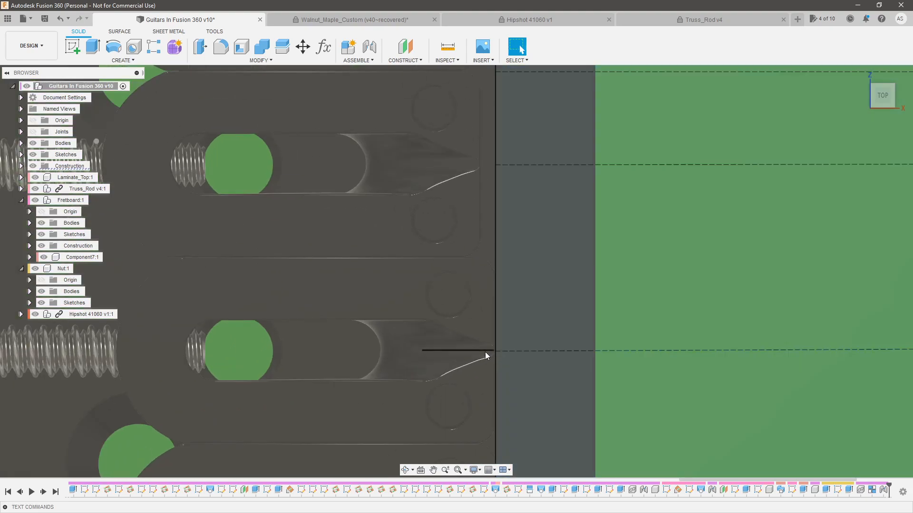
scroll(502, 205, down, 2)
scroll(508, 380, up, 2)
scroll(447, 375, down, 5)
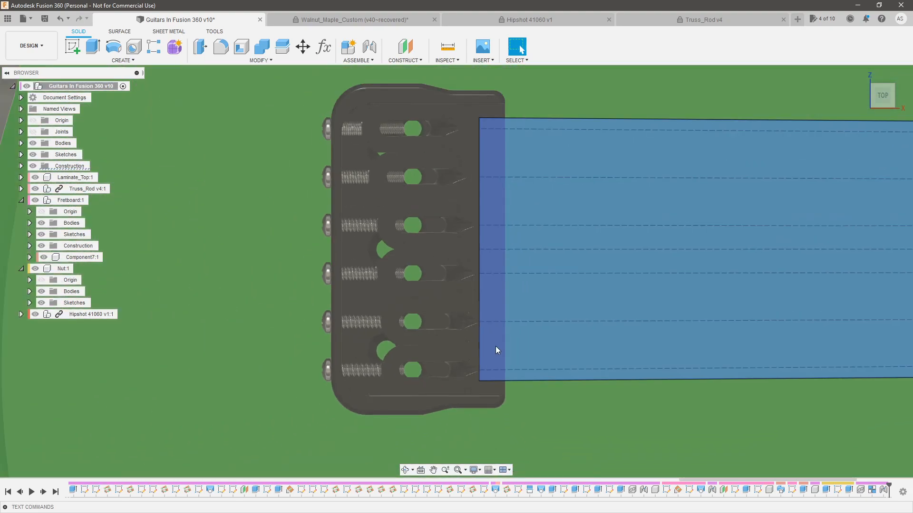
scroll(497, 352, up, 4)
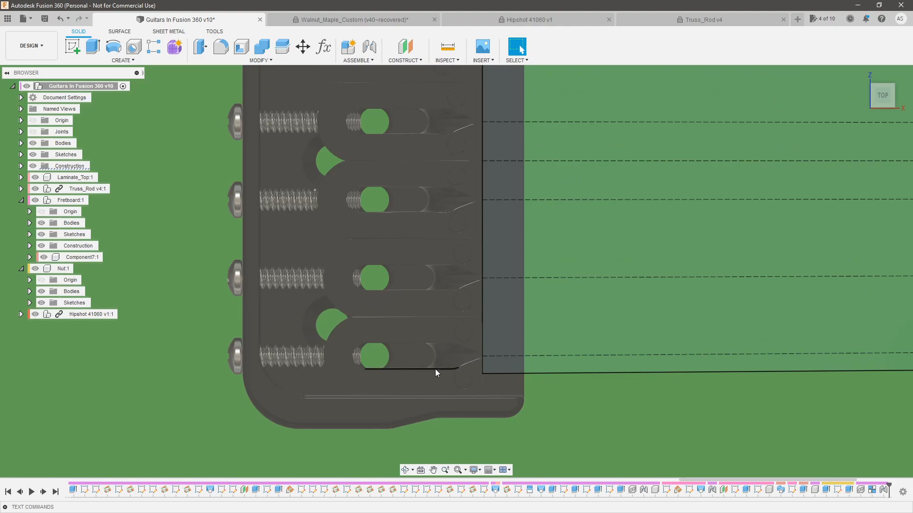
scroll(437, 369, down, 1)
Select the top face of the saddle closest to the layout's end line and examine its position relative to the other saddles
click(419, 352)
shift+middle_drag(419, 353, 435, 329)
scroll(444, 341, up, 3)
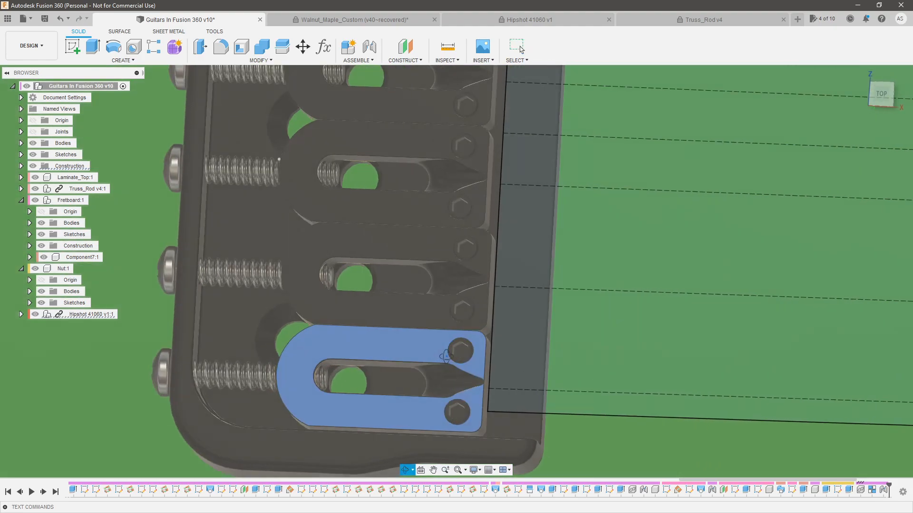
key(Escape)
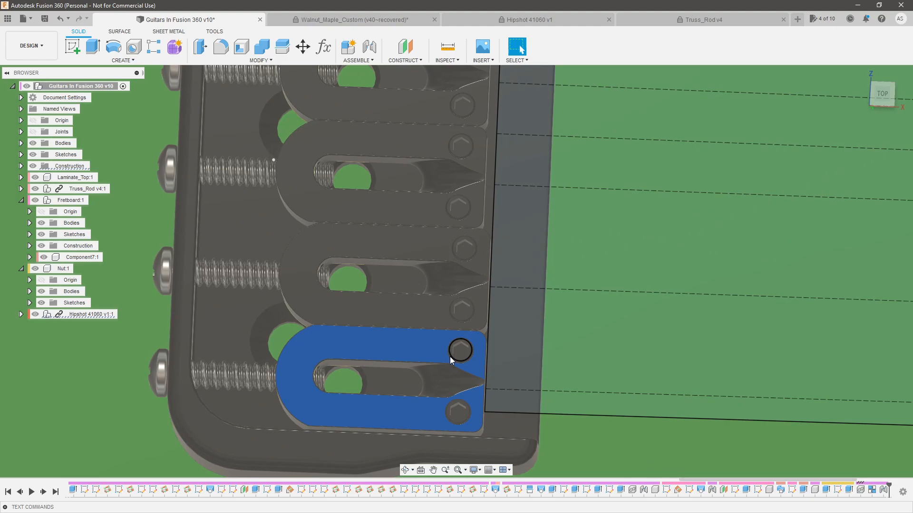
shift+middle_drag(329, 291, 342, 338)
scroll(349, 352, down, 5)
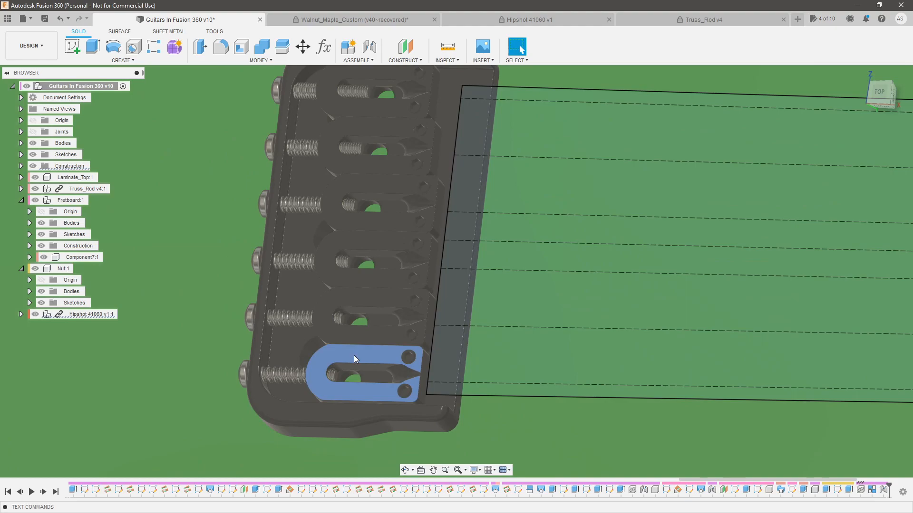
scroll(423, 368, up, 2)
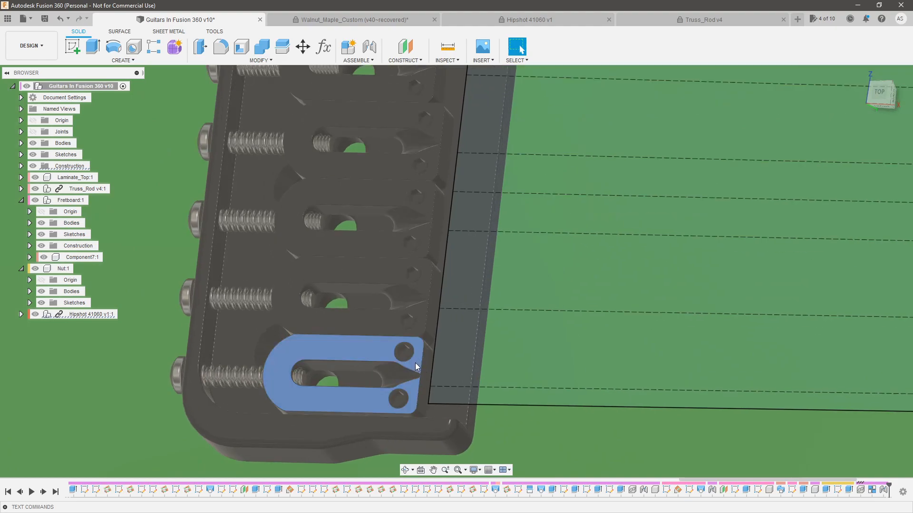
scroll(337, 374, up, 2)
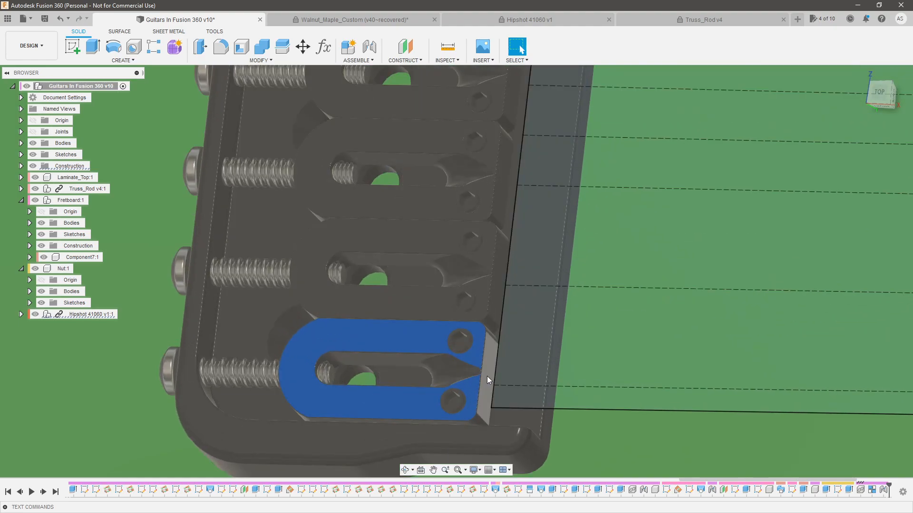
scroll(491, 373, down, 2)
scroll(475, 370, down, 5)
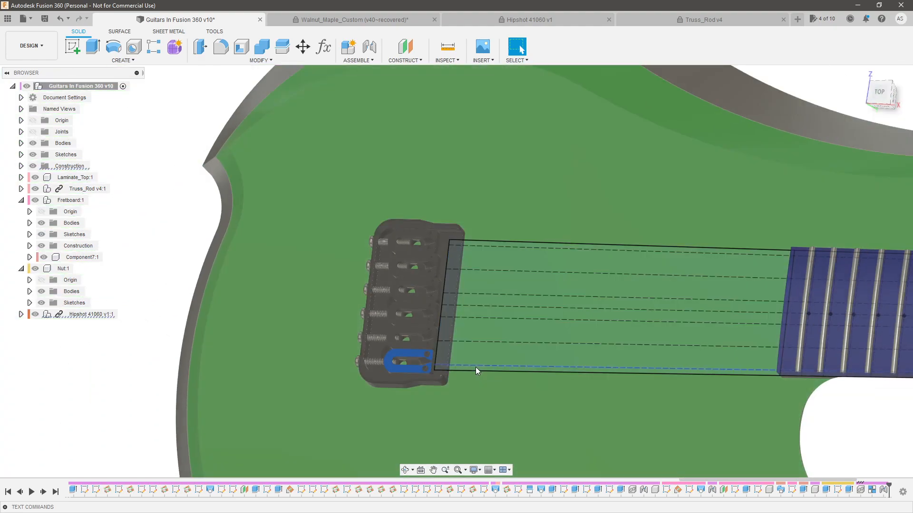
scroll(476, 365, up, 4)
key(Escape)
scroll(480, 371, down, 2)
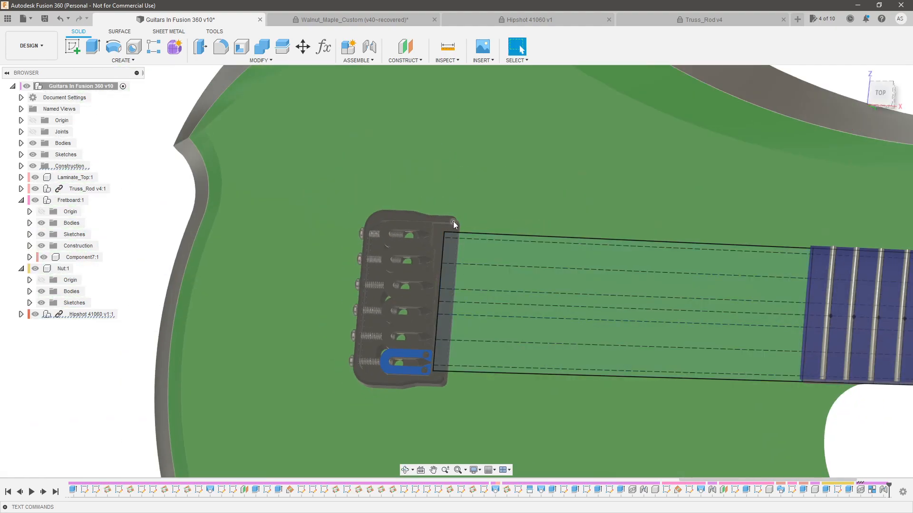
scroll(461, 244, up, 2)
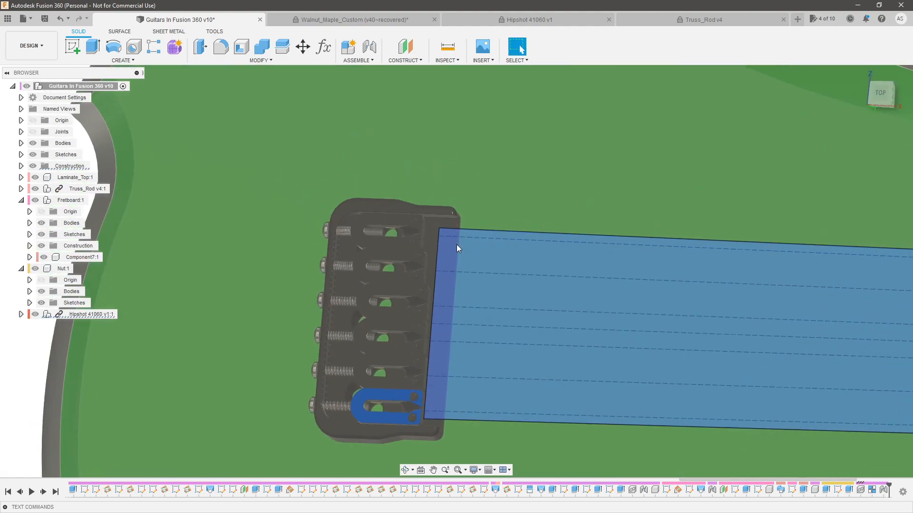
scroll(427, 404, up, 3)
scroll(426, 417, down, 6)
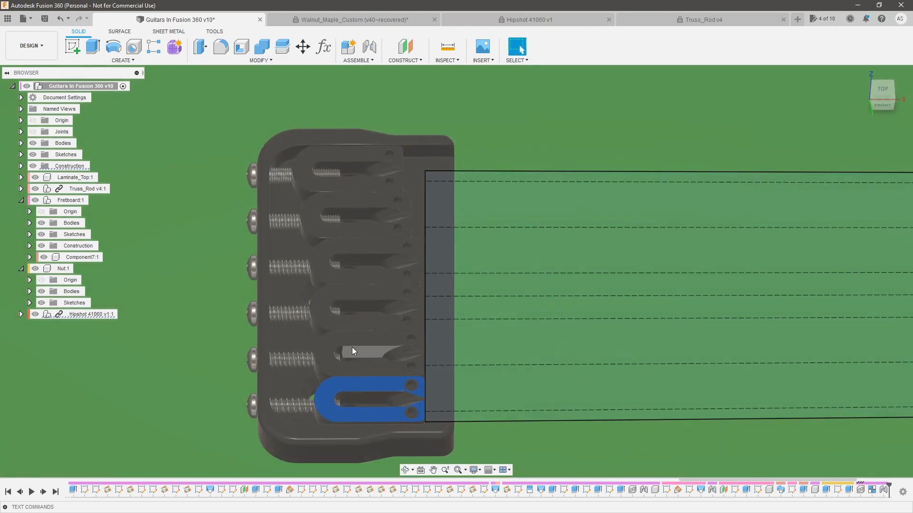
Hide the Fretboard component and examine the truss rod in the neck beneath it
scroll(440, 261, down, 3)
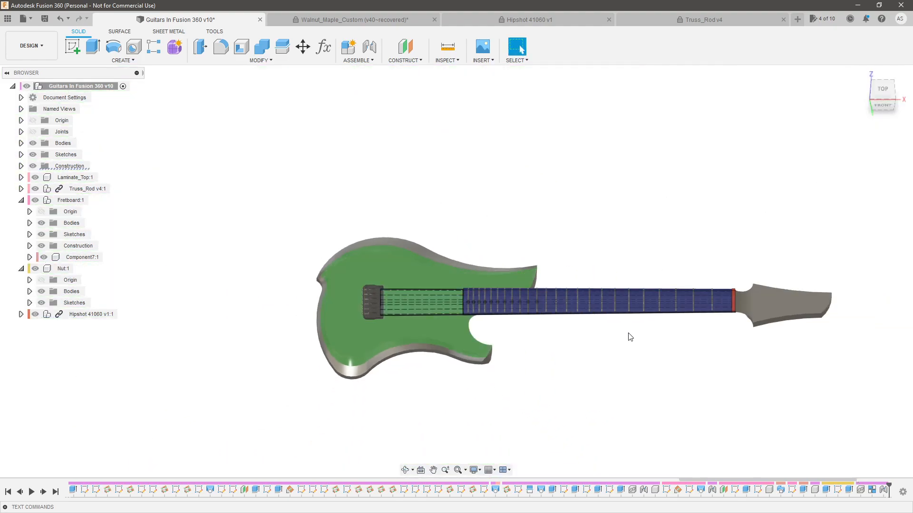
scroll(620, 334, up, 2)
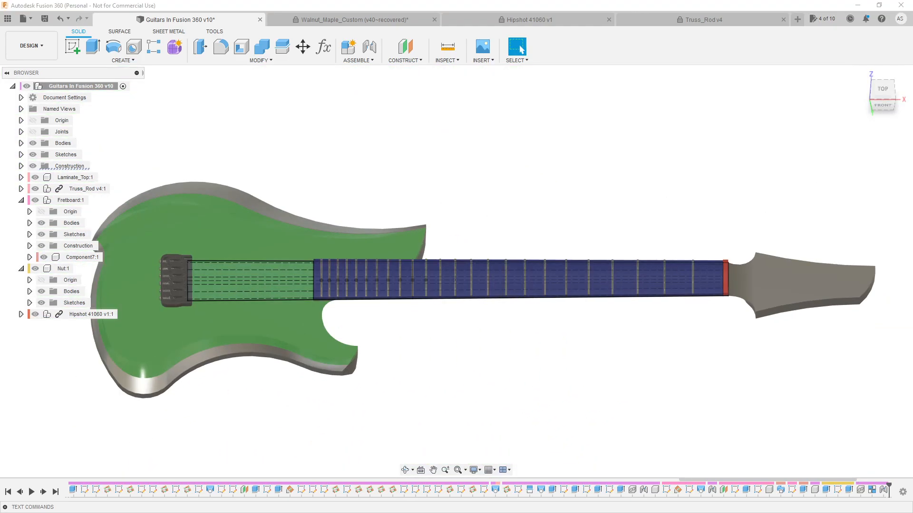
mouse_move(306, 173)
shift+middle_down()
mouse_move(359, 183)
mouse_move(438, 178)
mouse_move(326, 172)
mouse_move(306, 161)
mouse_move(310, 181)
shift+middle_up()
scroll(252, 142, up, 1)
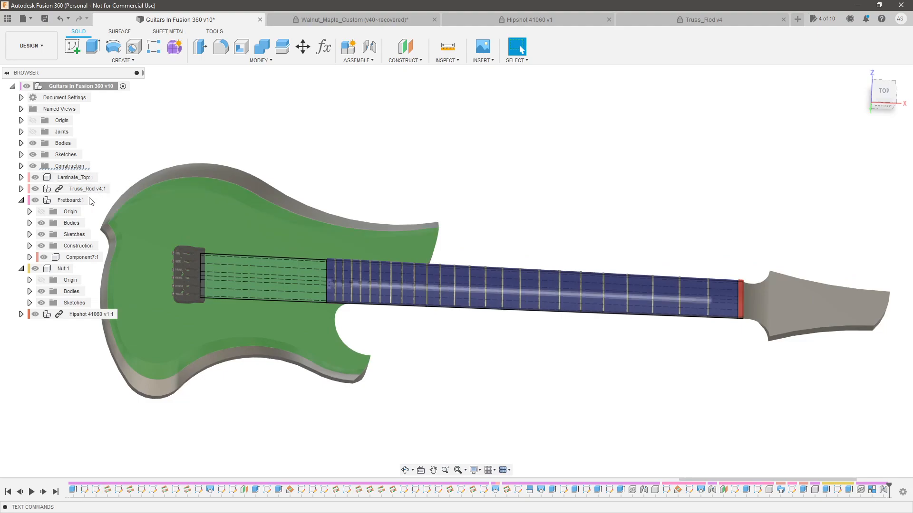
click(36, 200)
scroll(347, 287, up, 5)
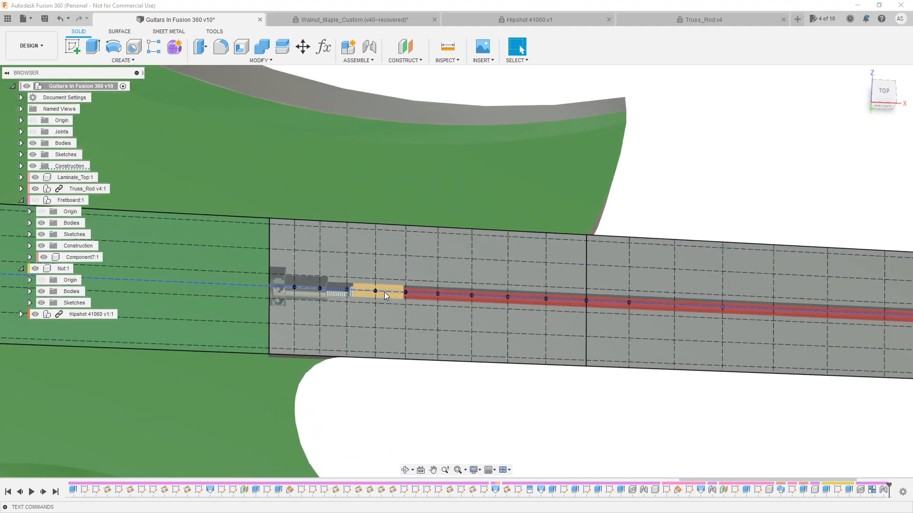
click(289, 284)
key(Escape)
scroll(294, 284, down, 6)
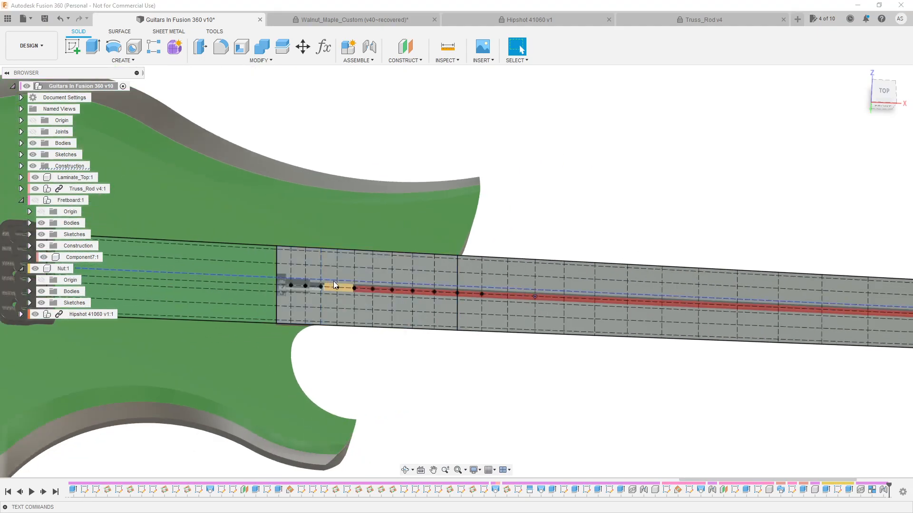
Show the Fretboard component again and hide the design's top-level Sketches folder
click(36, 200)
click(332, 311)
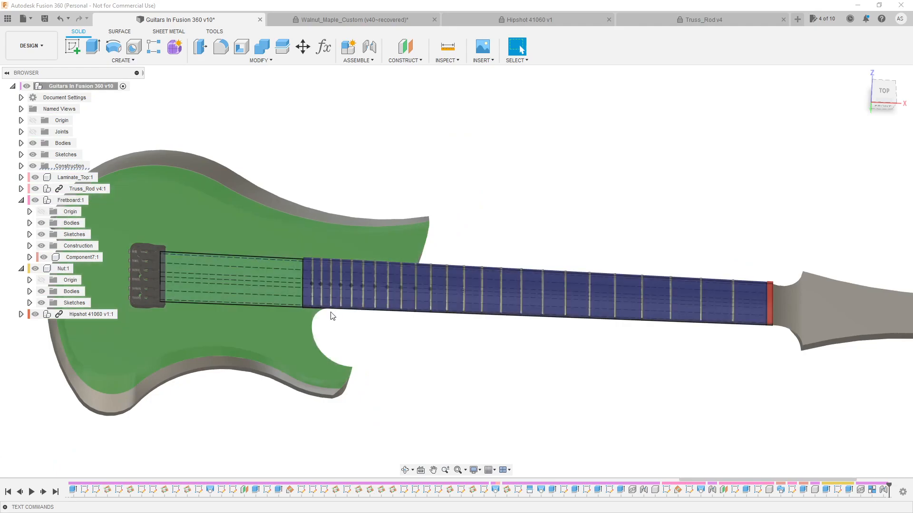
scroll(332, 315, up, 4)
click(36, 167)
click(34, 154)
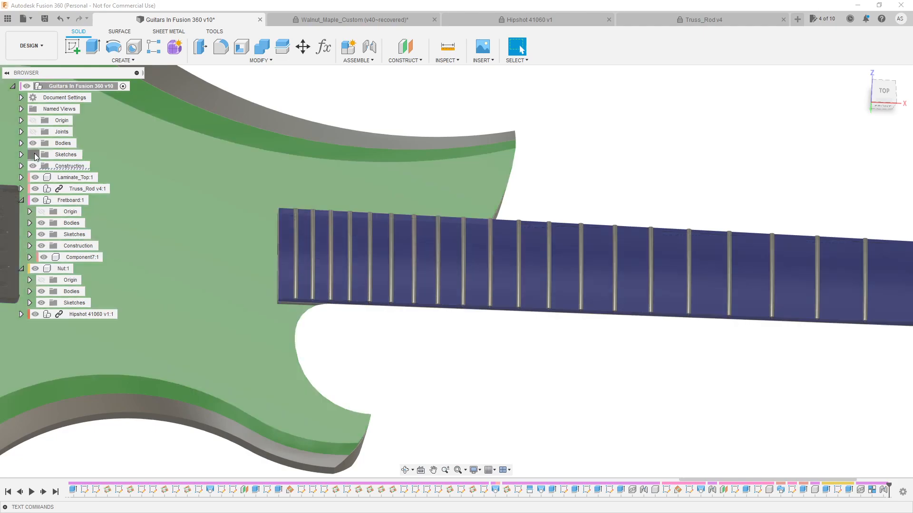
click(34, 154)
Examine the frets, nut and Hipshot bridge on the assembled guitar from above and from a low front angle
scroll(434, 327, down, 3)
scroll(468, 340, down, 4)
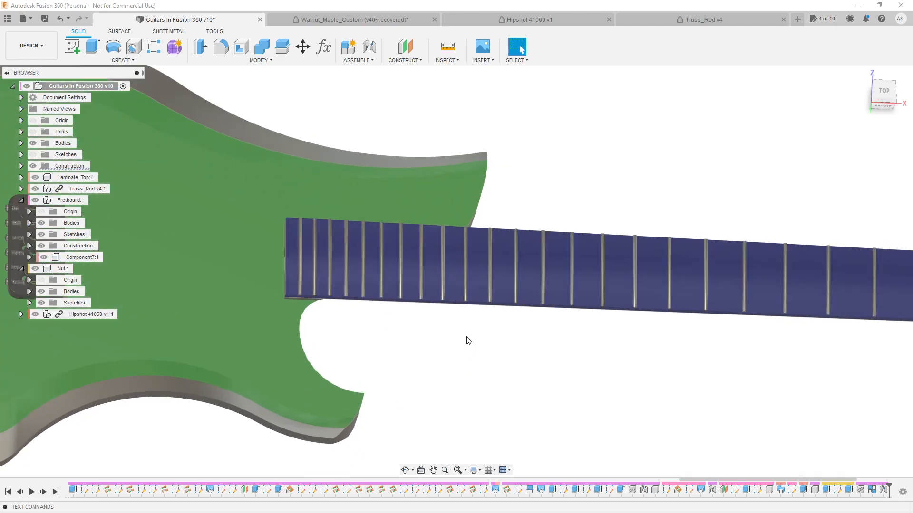
scroll(759, 281, up, 8)
scroll(757, 278, down, 8)
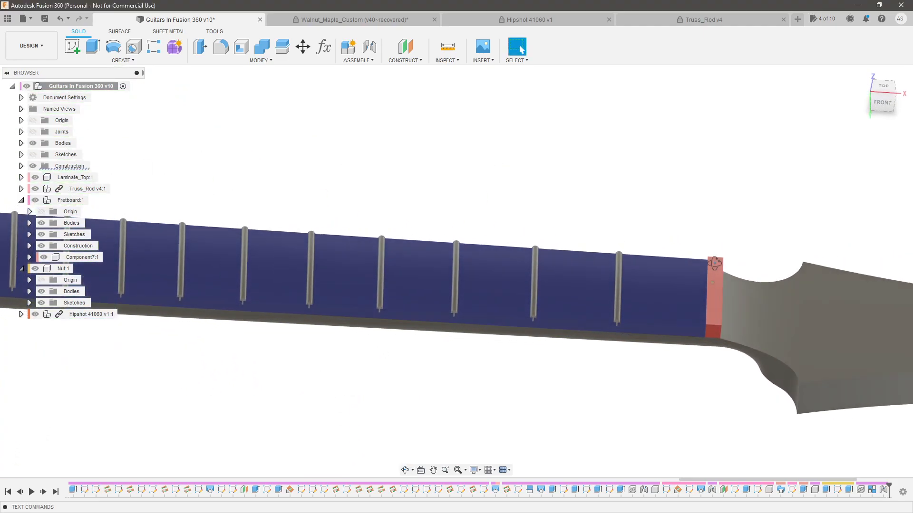
scroll(312, 293, up, 3)
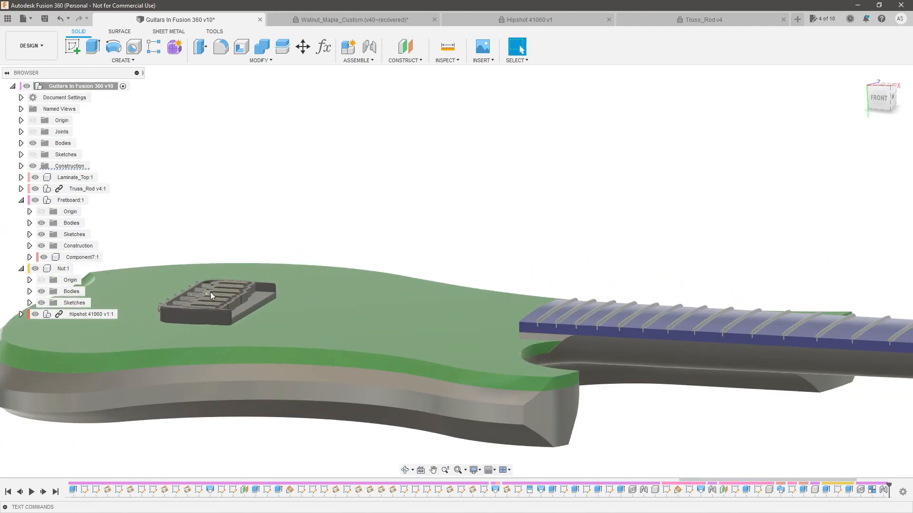
scroll(393, 259, down, 6)
shift+middle_drag(554, 266, 578, 305)
scroll(592, 245, up, 4)
scroll(531, 255, up, 3)
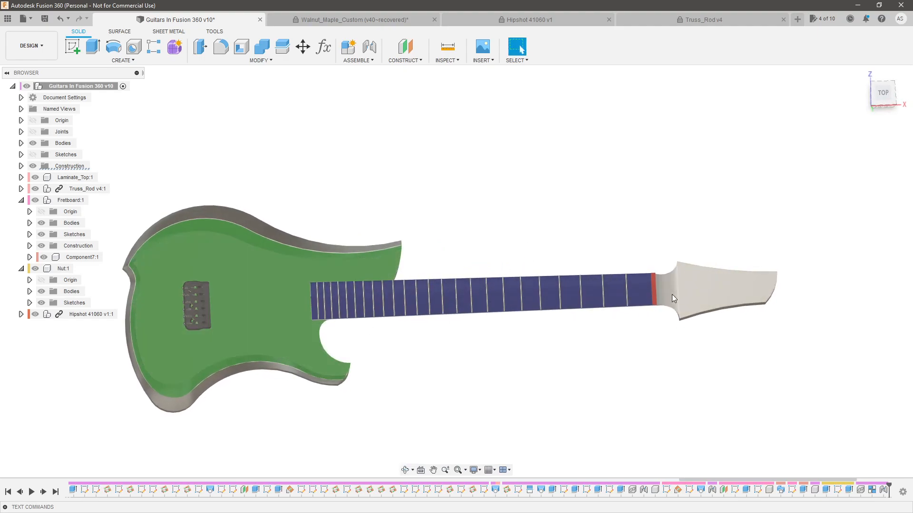
shift+middle_drag(646, 319, 637, 328)
scroll(434, 336, up, 3)
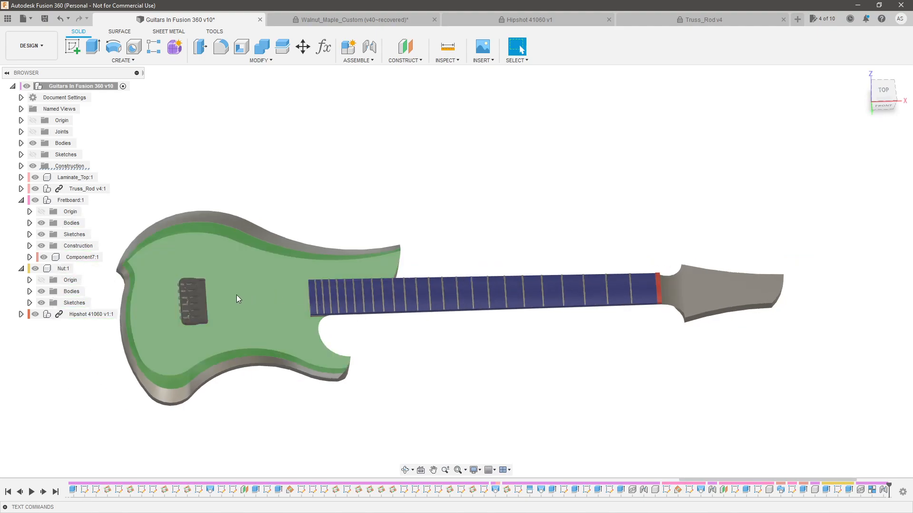
scroll(223, 289, up, 2)
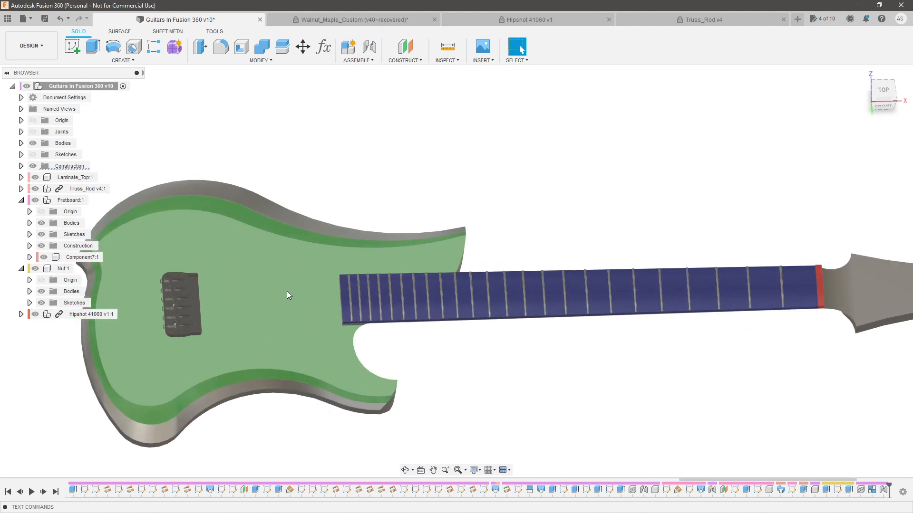
scroll(215, 326, up, 5)
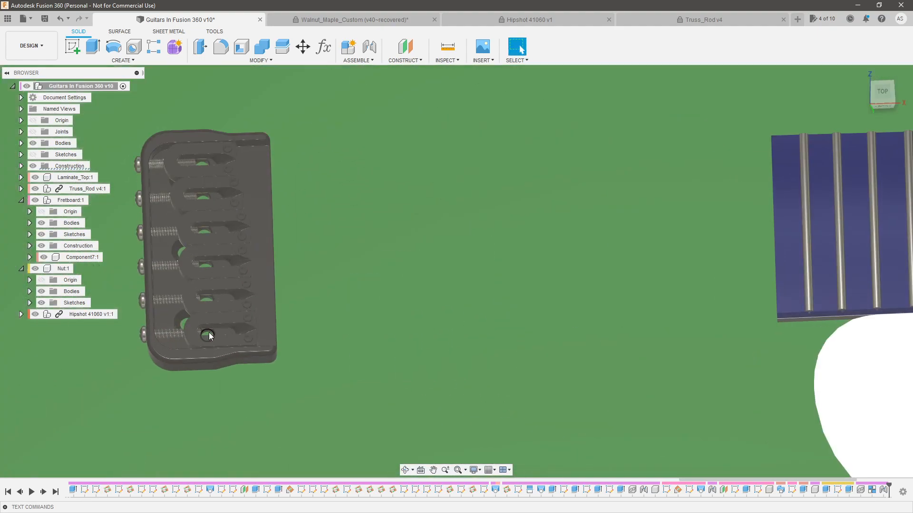
Examine the back contours of the guitar body and review the whole guitar from above
scroll(210, 336, down, 4)
shift+middle_drag(244, 274, 293, 276)
scroll(386, 266, down, 3)
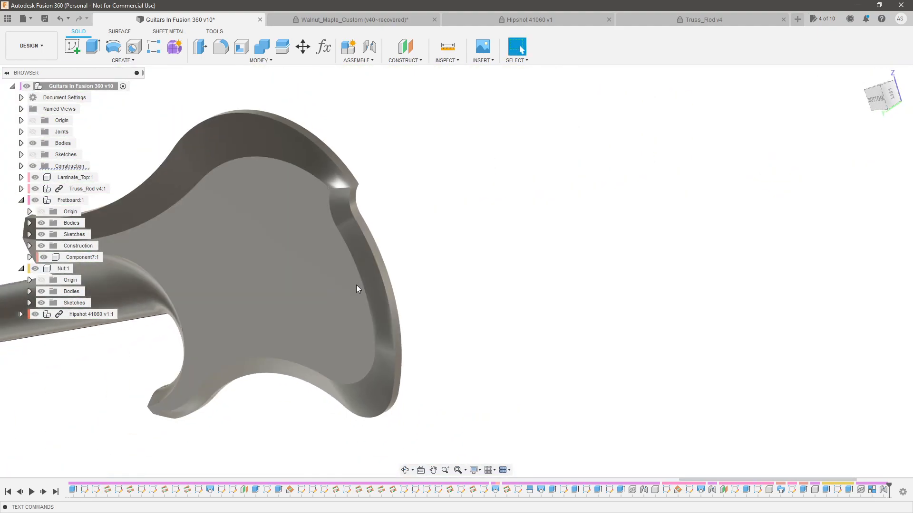
shift+middle_drag(532, 309, 438, 316)
scroll(319, 293, down, 4)
scroll(537, 292, up, 3)
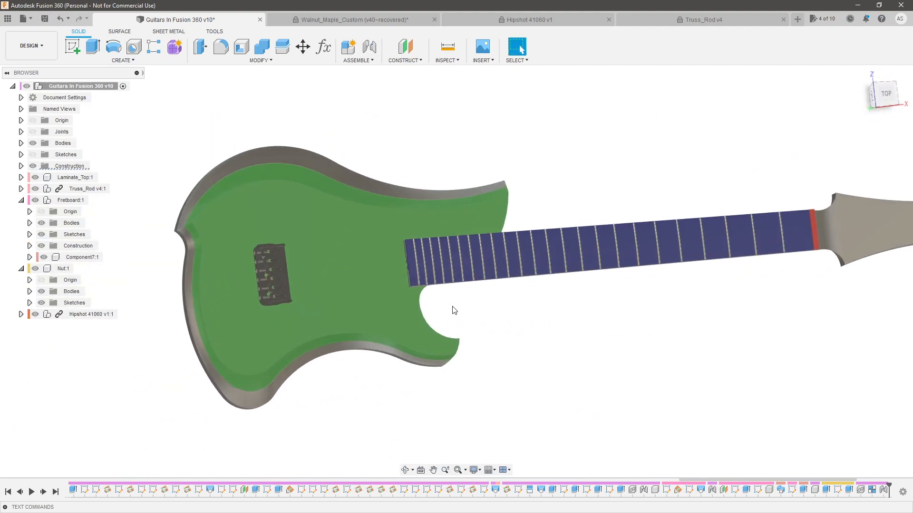
scroll(275, 335, up, 4)
scroll(398, 303, down, 3)
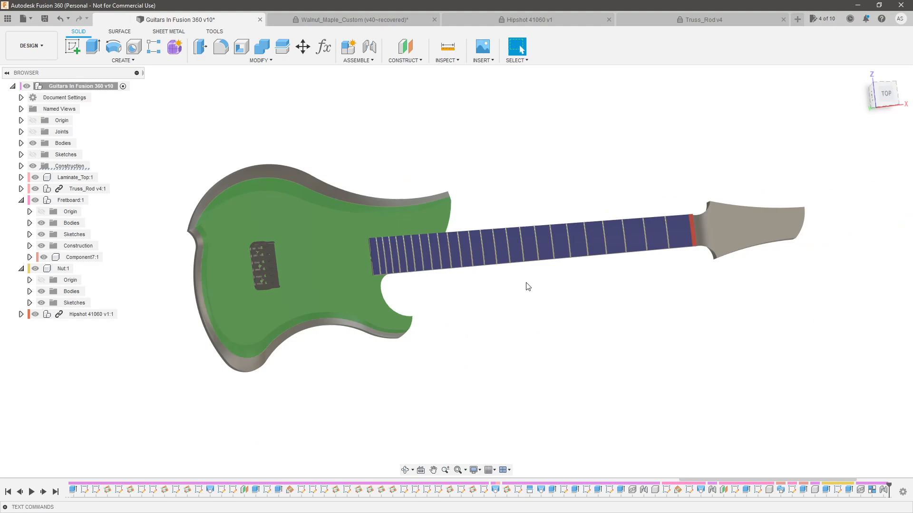
mouse_move(577, 316)
shift+middle_down()
mouse_move(572, 301)
mouse_move(563, 310)
shift+middle_up()
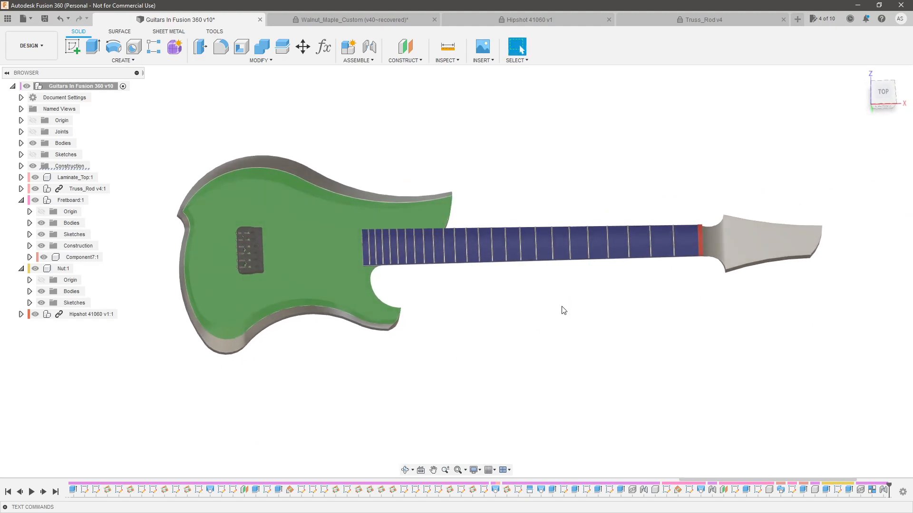